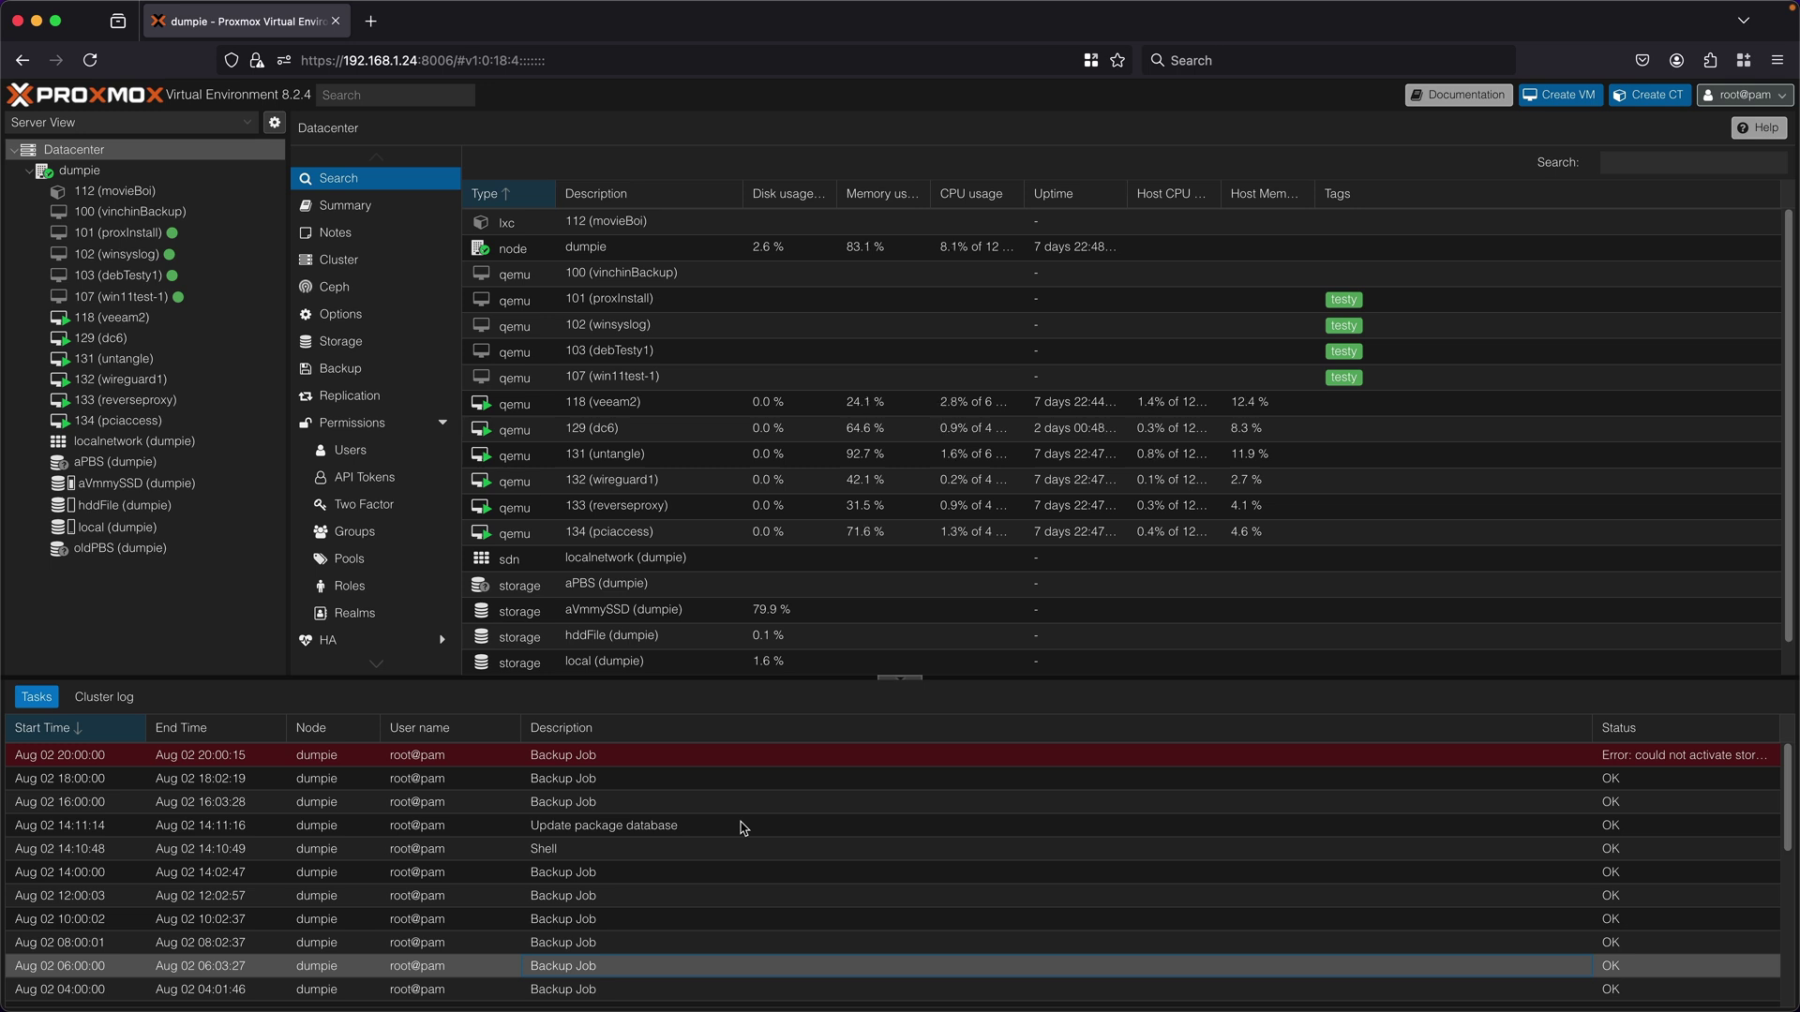
Examine the start times, end times and statuses of the backup jobs in the task log
{"action": "scroll", "coordinate": [743, 827], "scroll_direction": "down", "scroll_amount": 5}
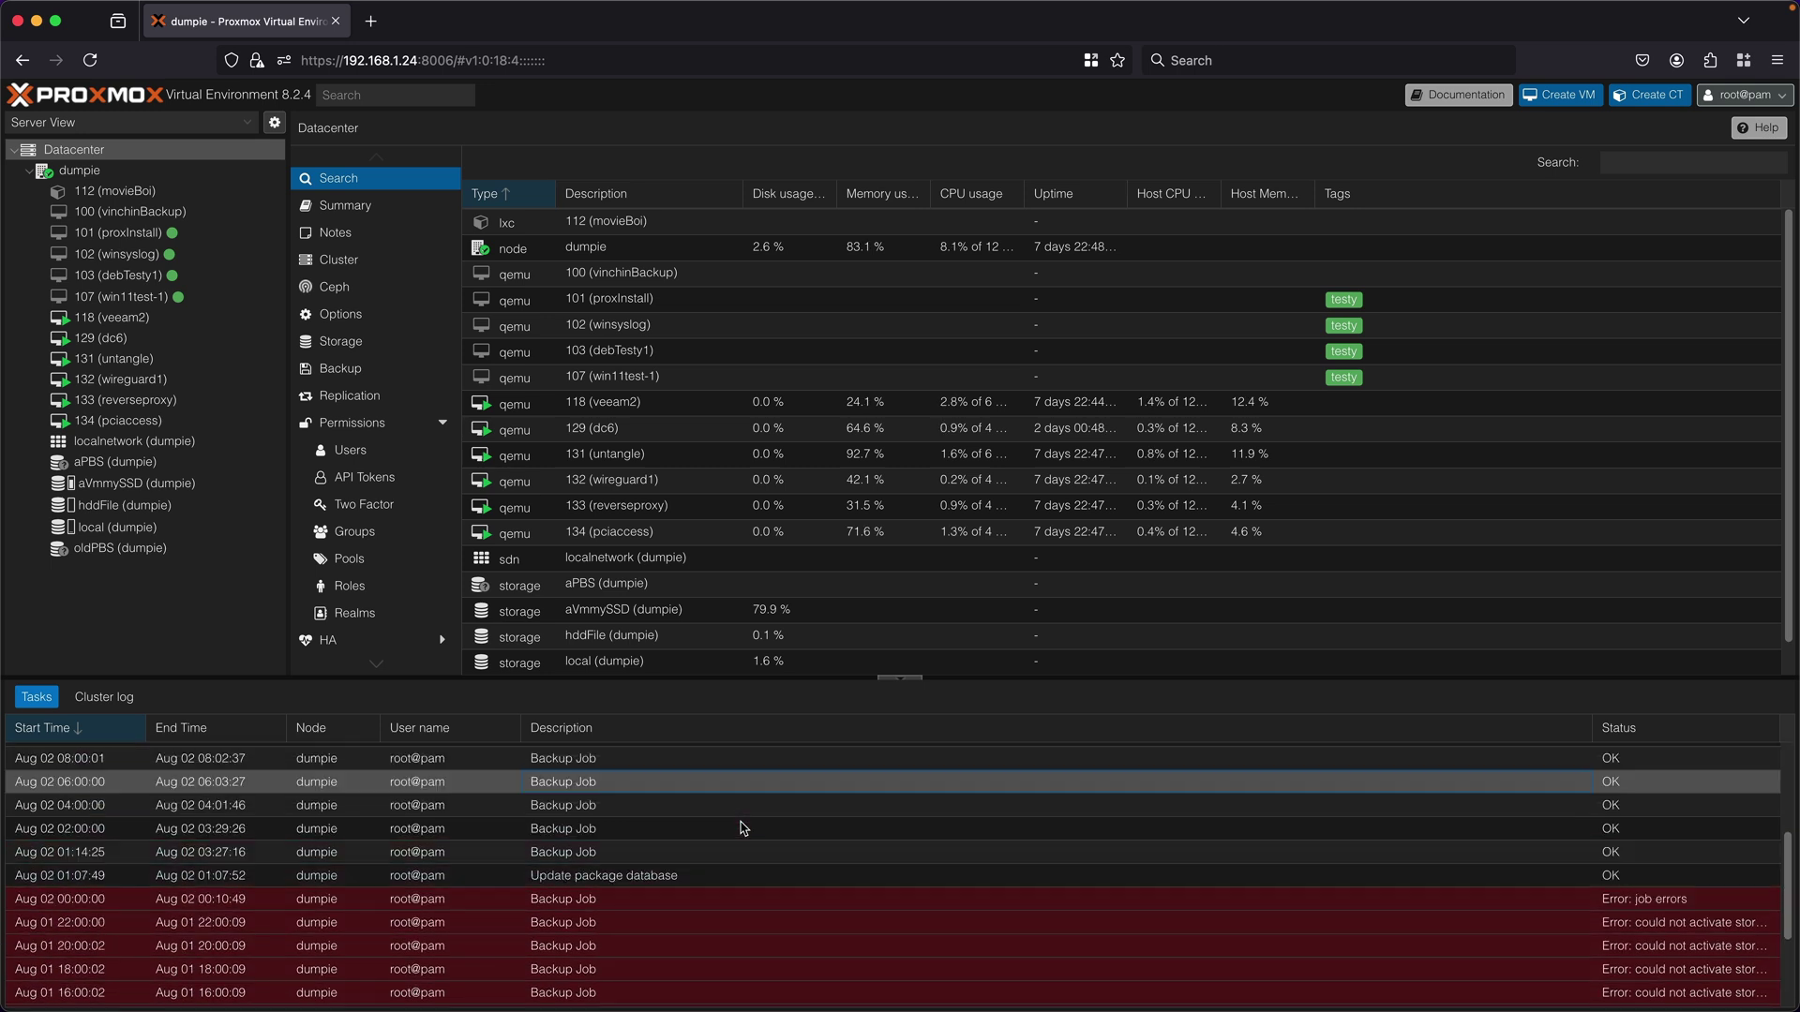
{"action": "scroll", "coordinate": [743, 828], "scroll_direction": "up", "scroll_amount": 5}
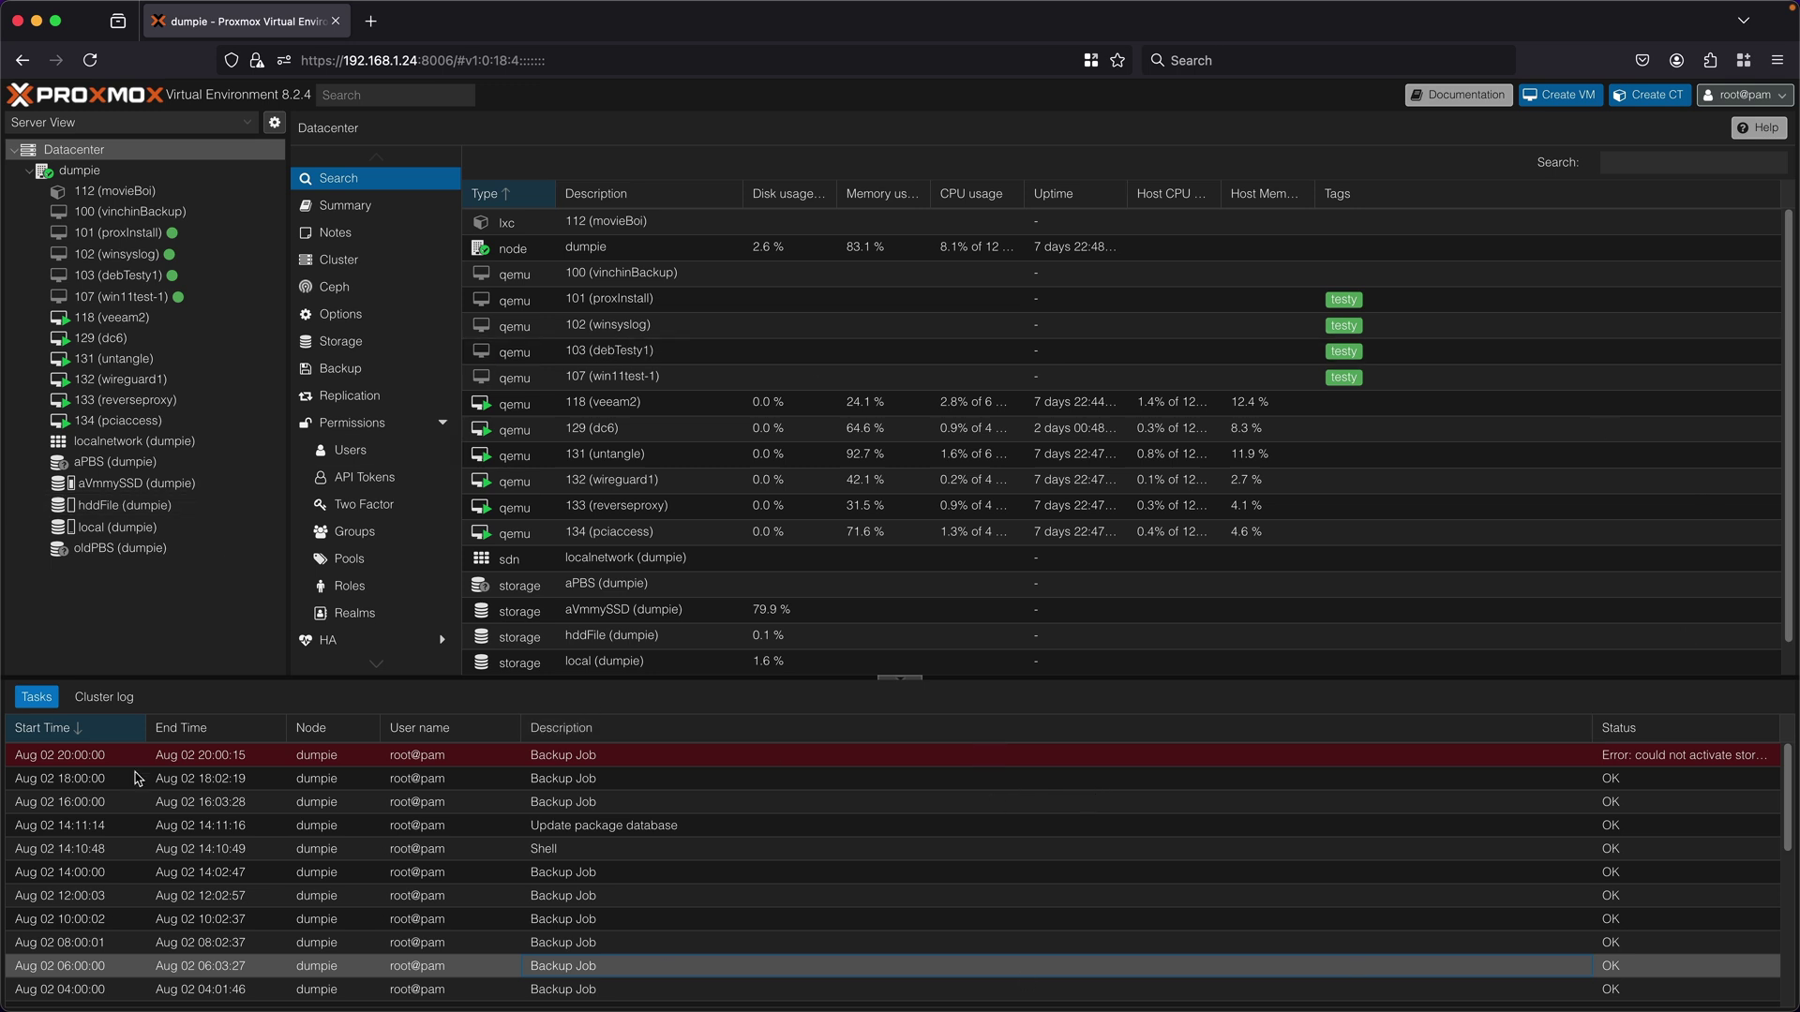
{"action": "scroll", "coordinate": [1200, 813], "scroll_direction": "down", "scroll_amount": 5}
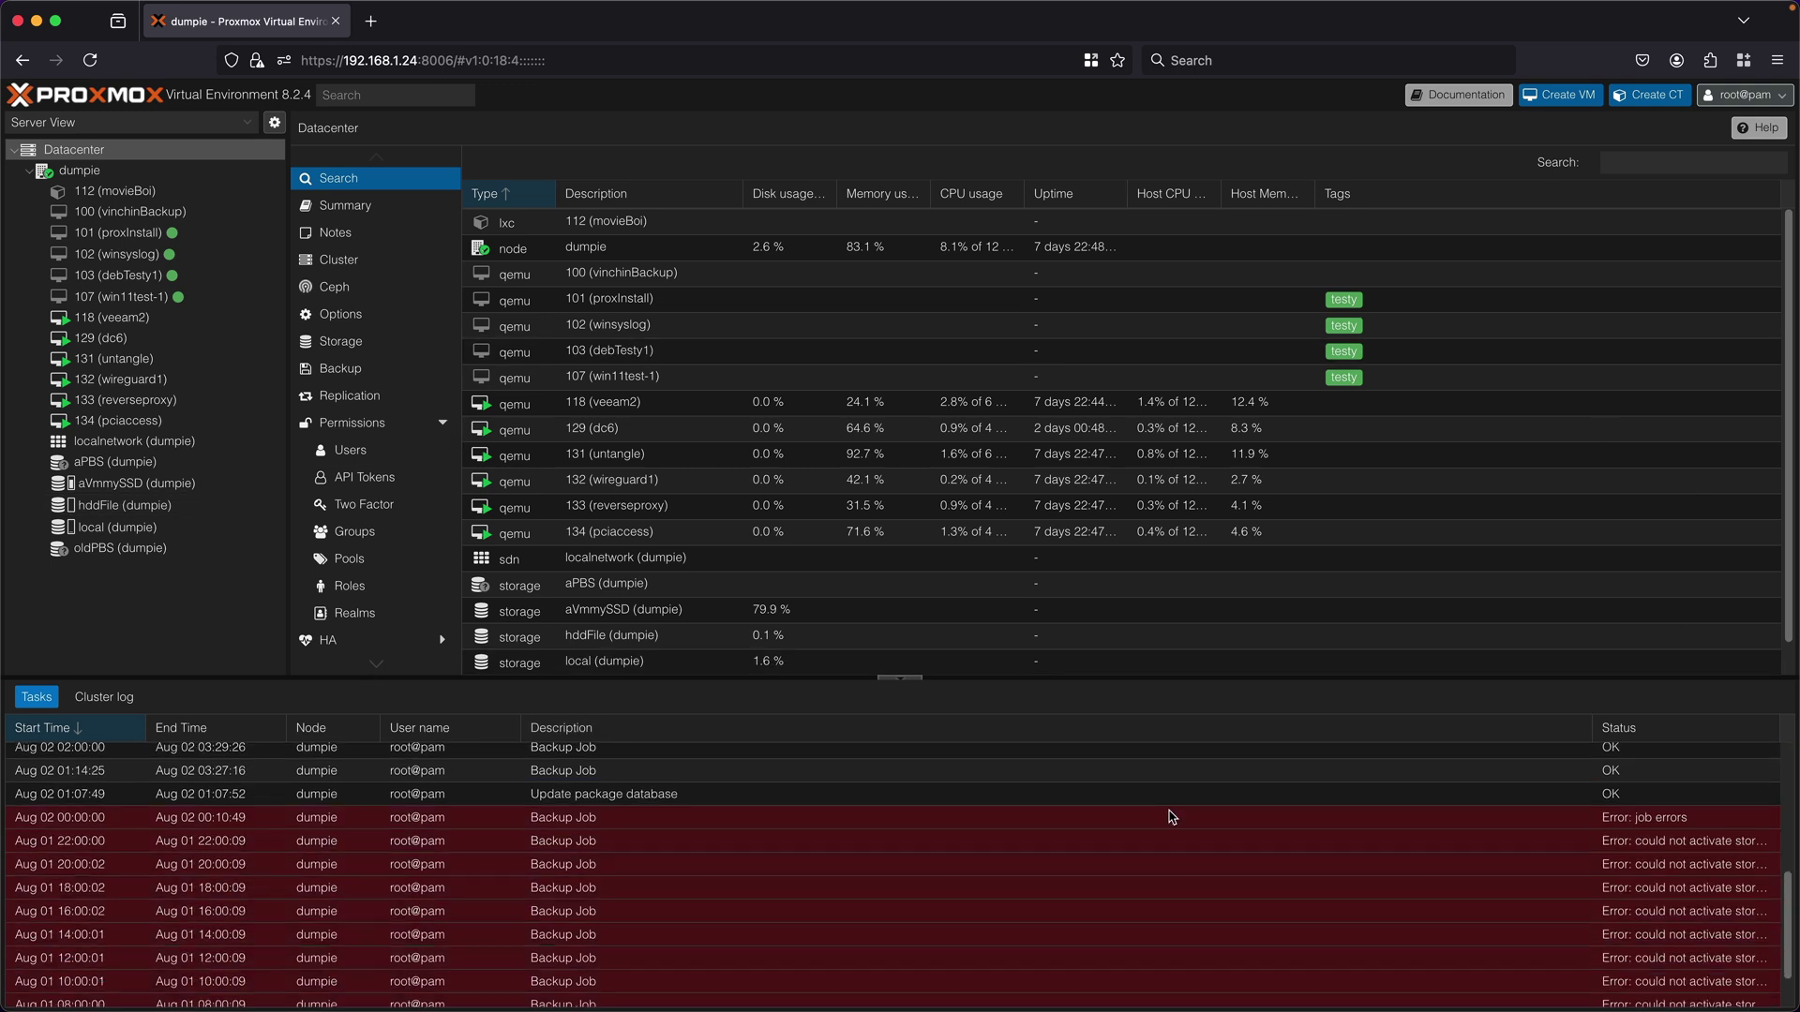
{"action": "scroll", "coordinate": [1171, 816], "scroll_direction": "up", "scroll_amount": 5}
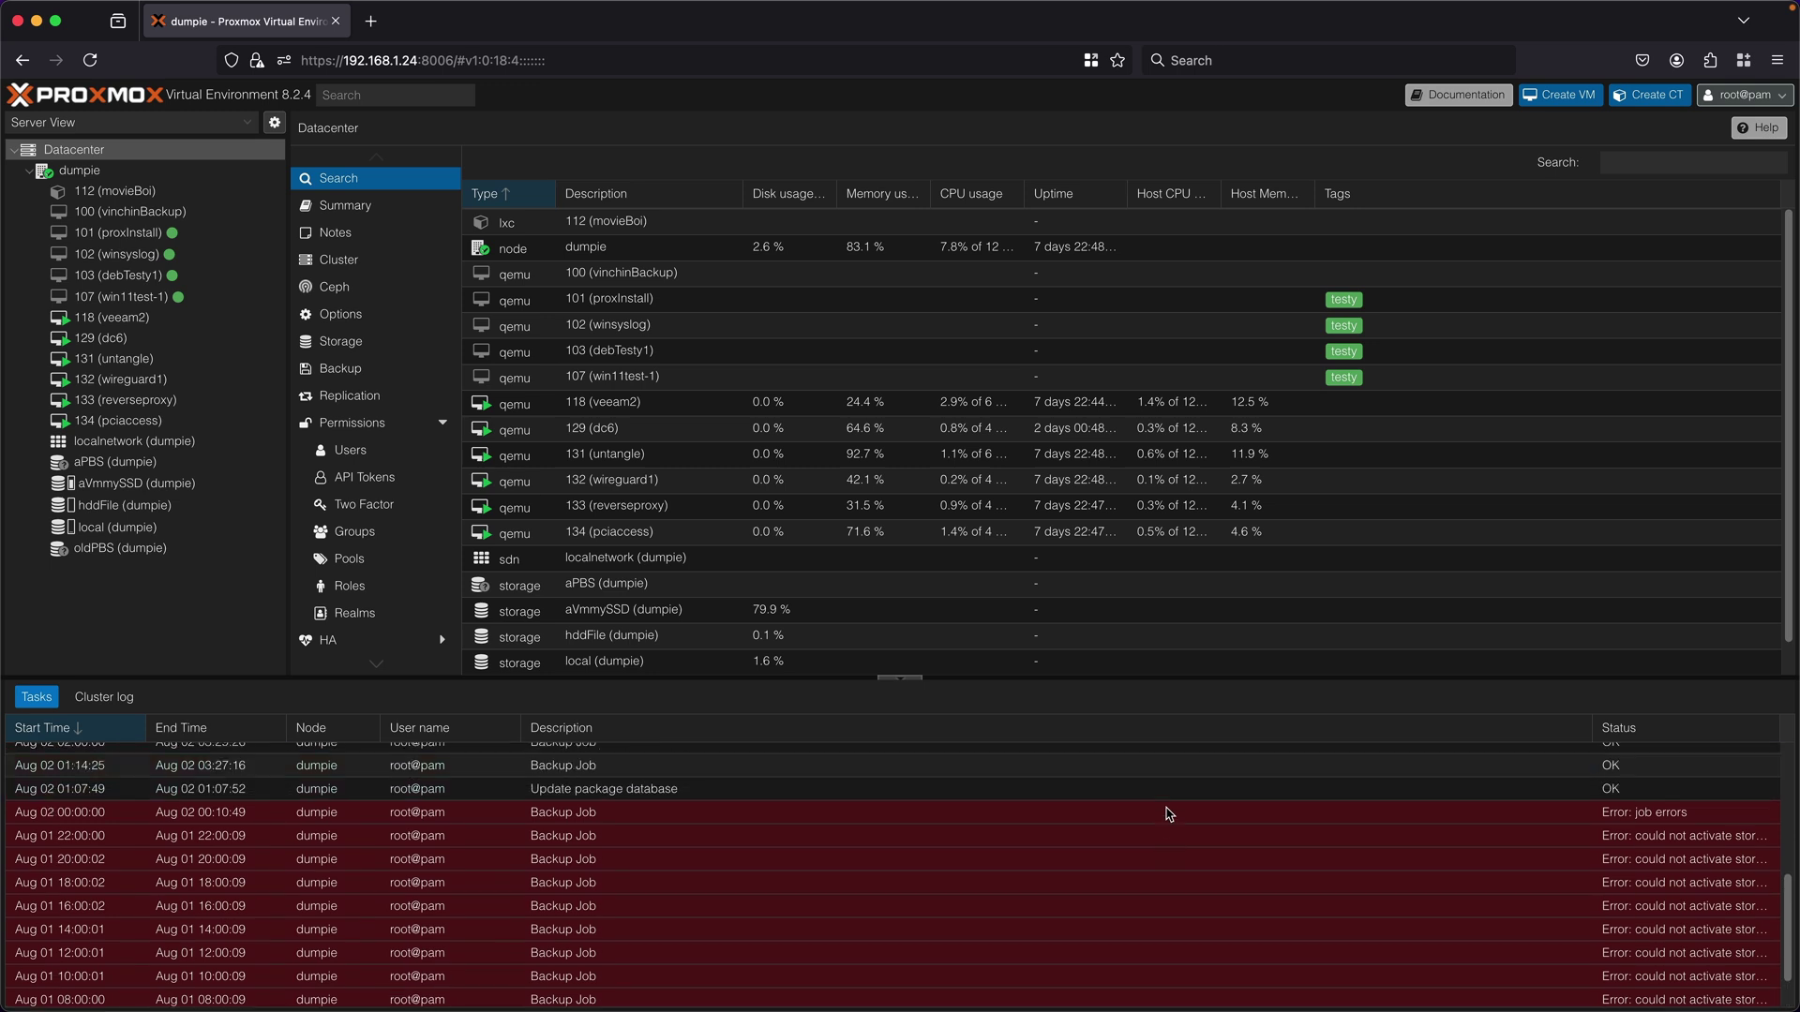
{"action": "scroll", "coordinate": [992, 833], "scroll_direction": "down", "scroll_amount": 5}
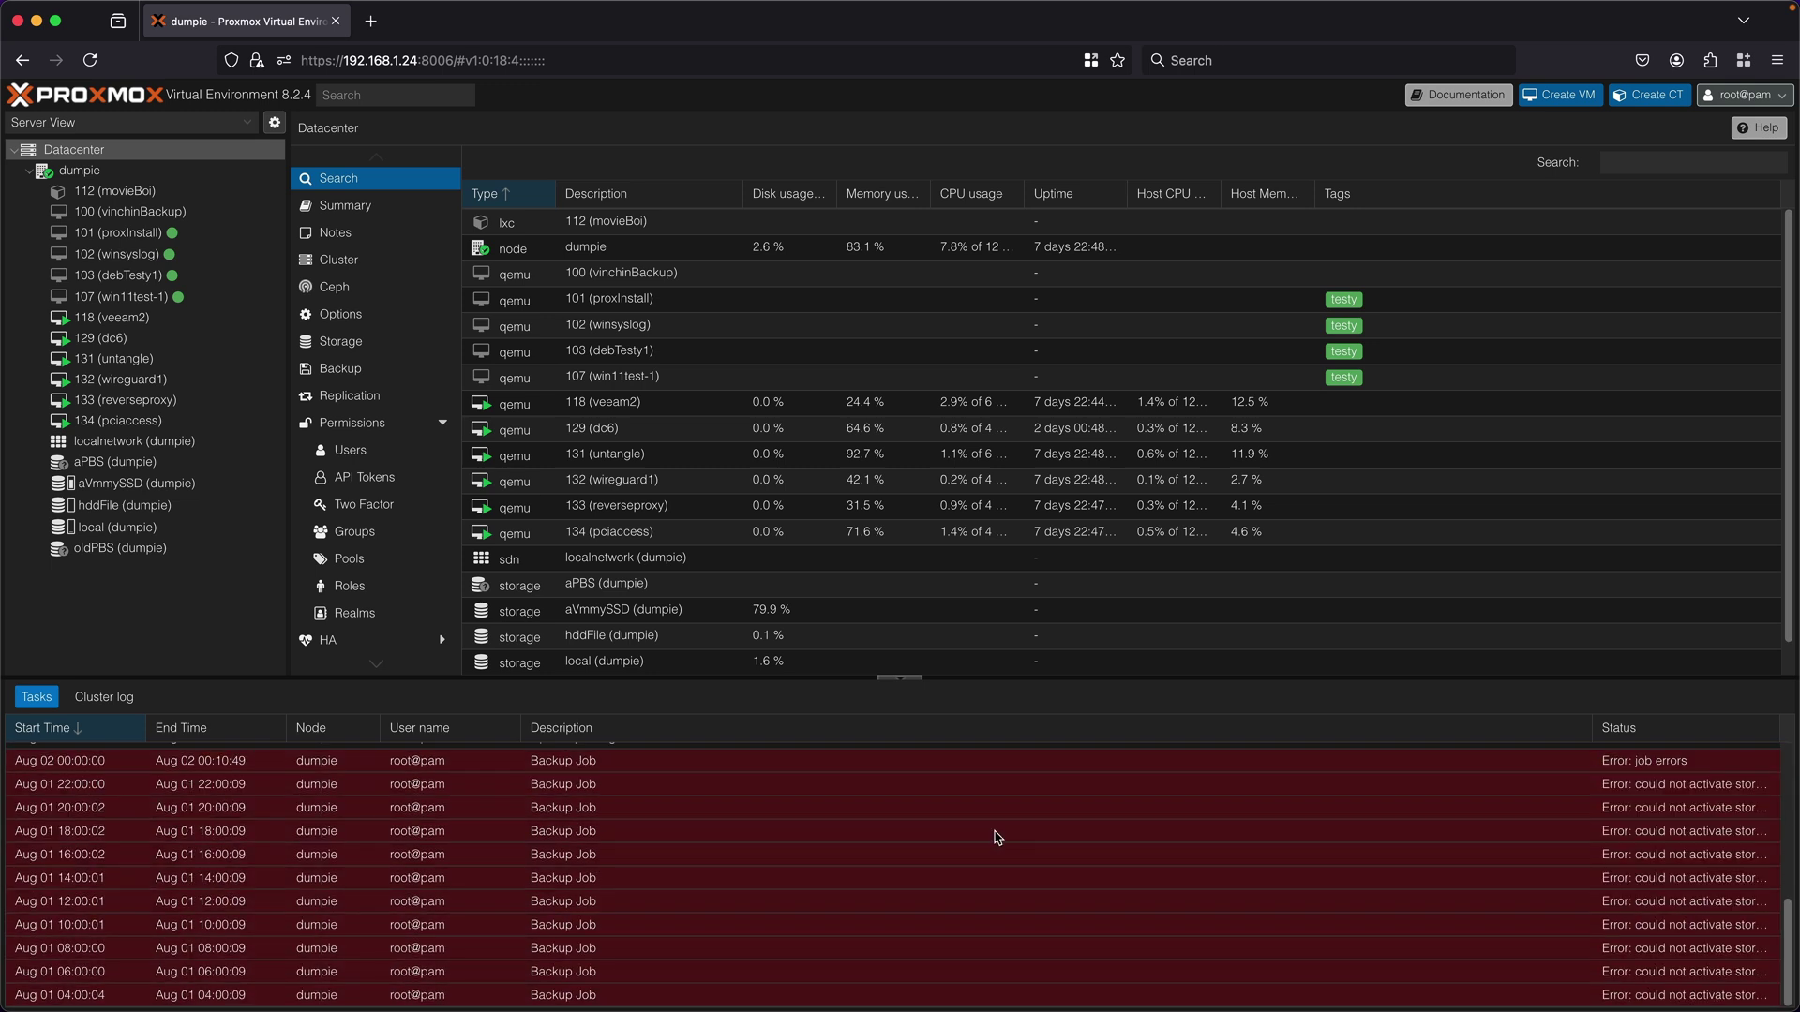
{"action": "scroll", "coordinate": [1017, 938], "scroll_direction": "up", "scroll_amount": 5}
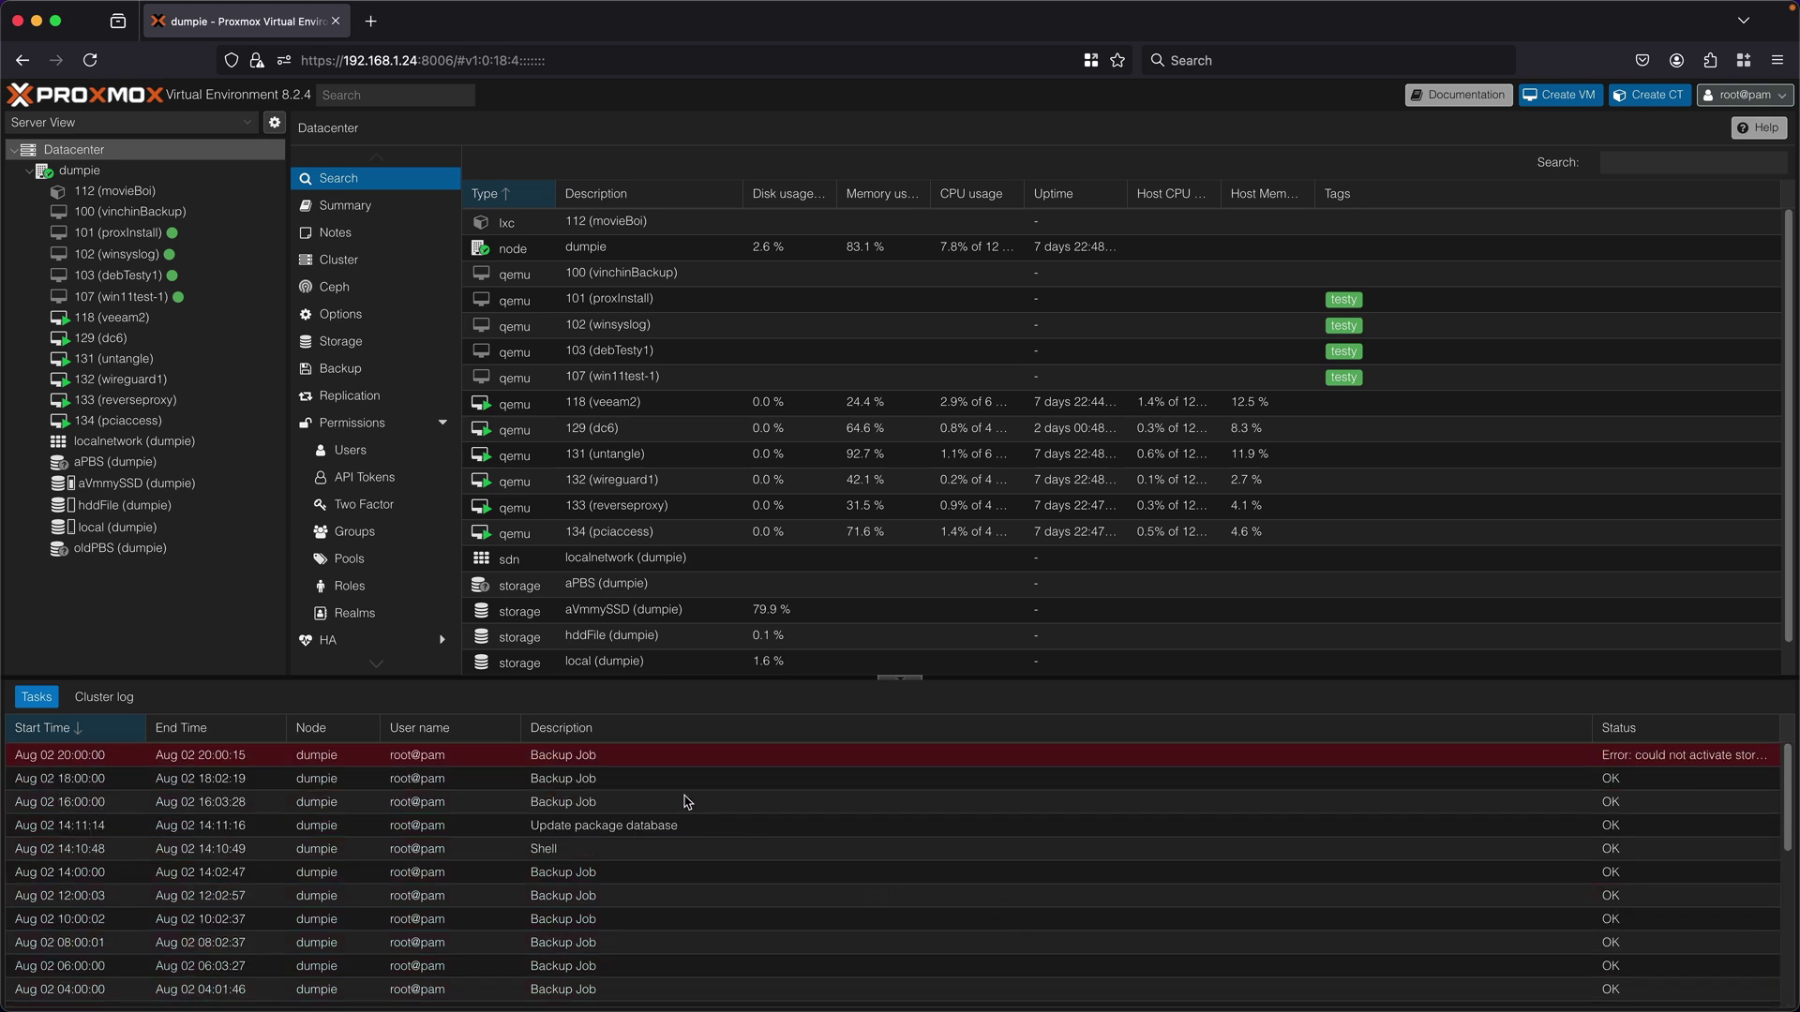
{"action": "scroll", "coordinate": [544, 778], "scroll_direction": "down", "scroll_amount": 5}
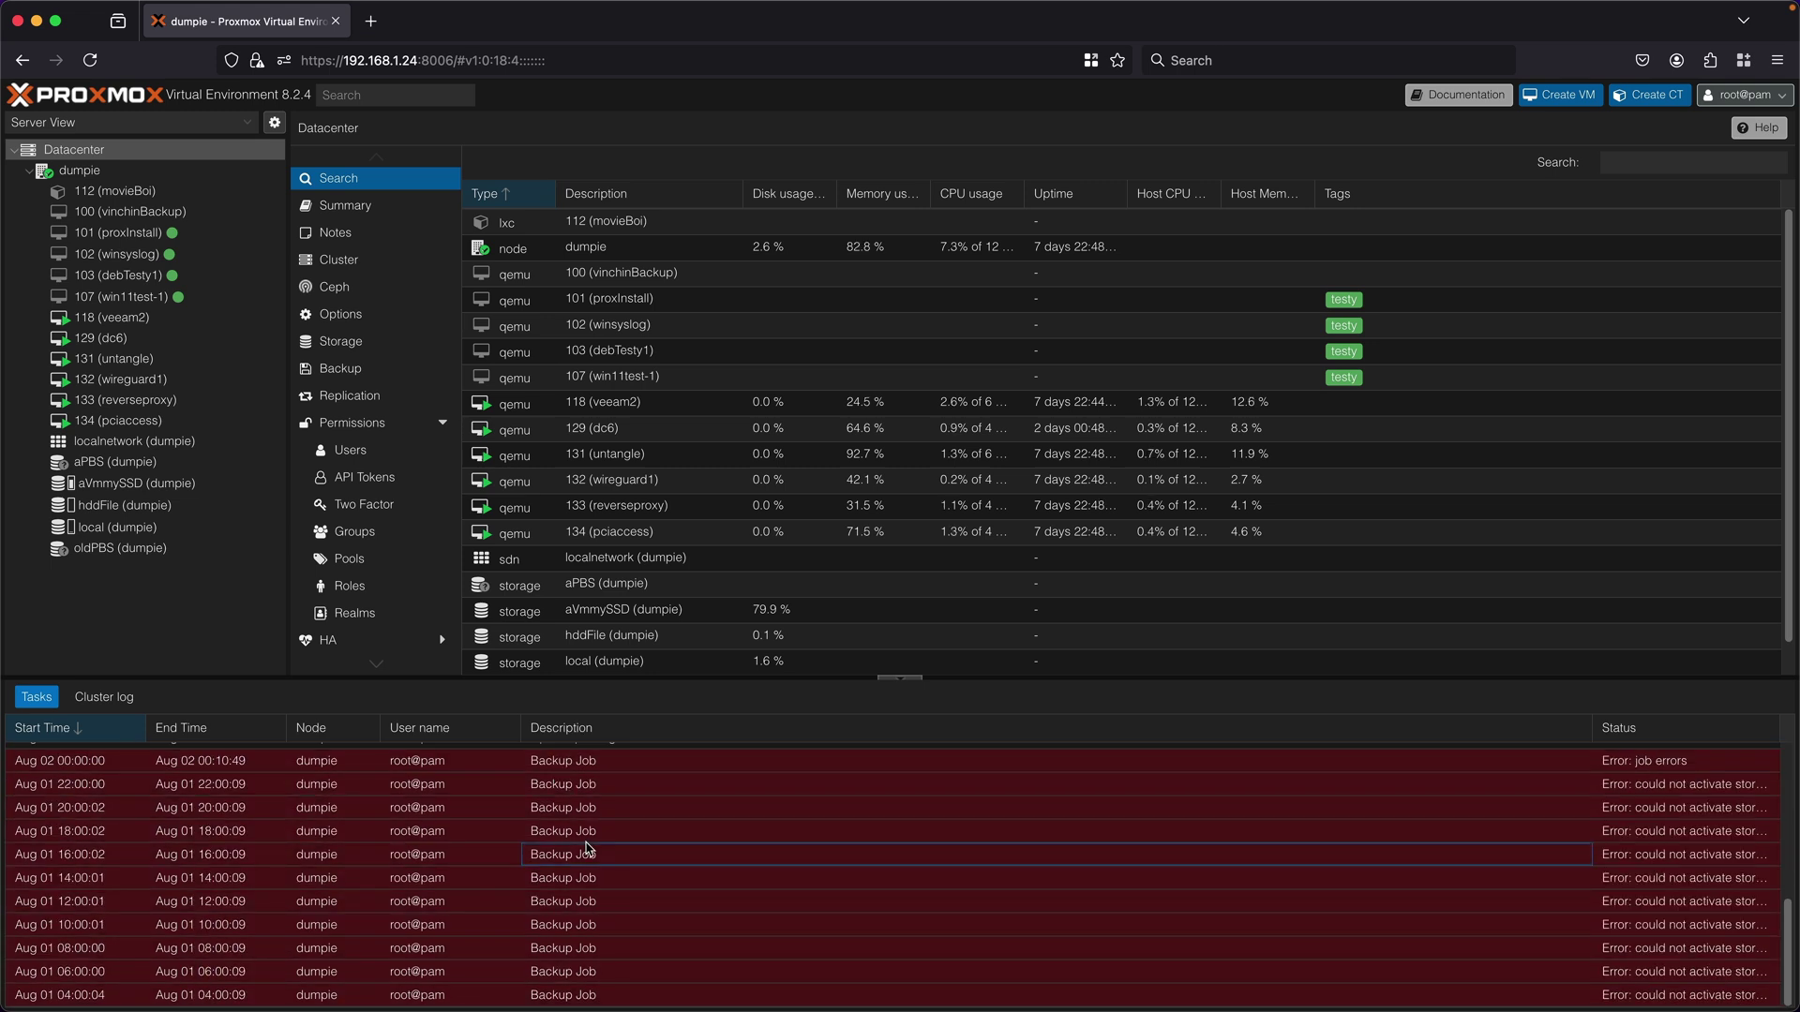
{"action": "scroll", "coordinate": [589, 850], "scroll_direction": "up", "scroll_amount": 1}
{"action": "scroll", "coordinate": [582, 849], "scroll_direction": "up", "scroll_amount": 1}
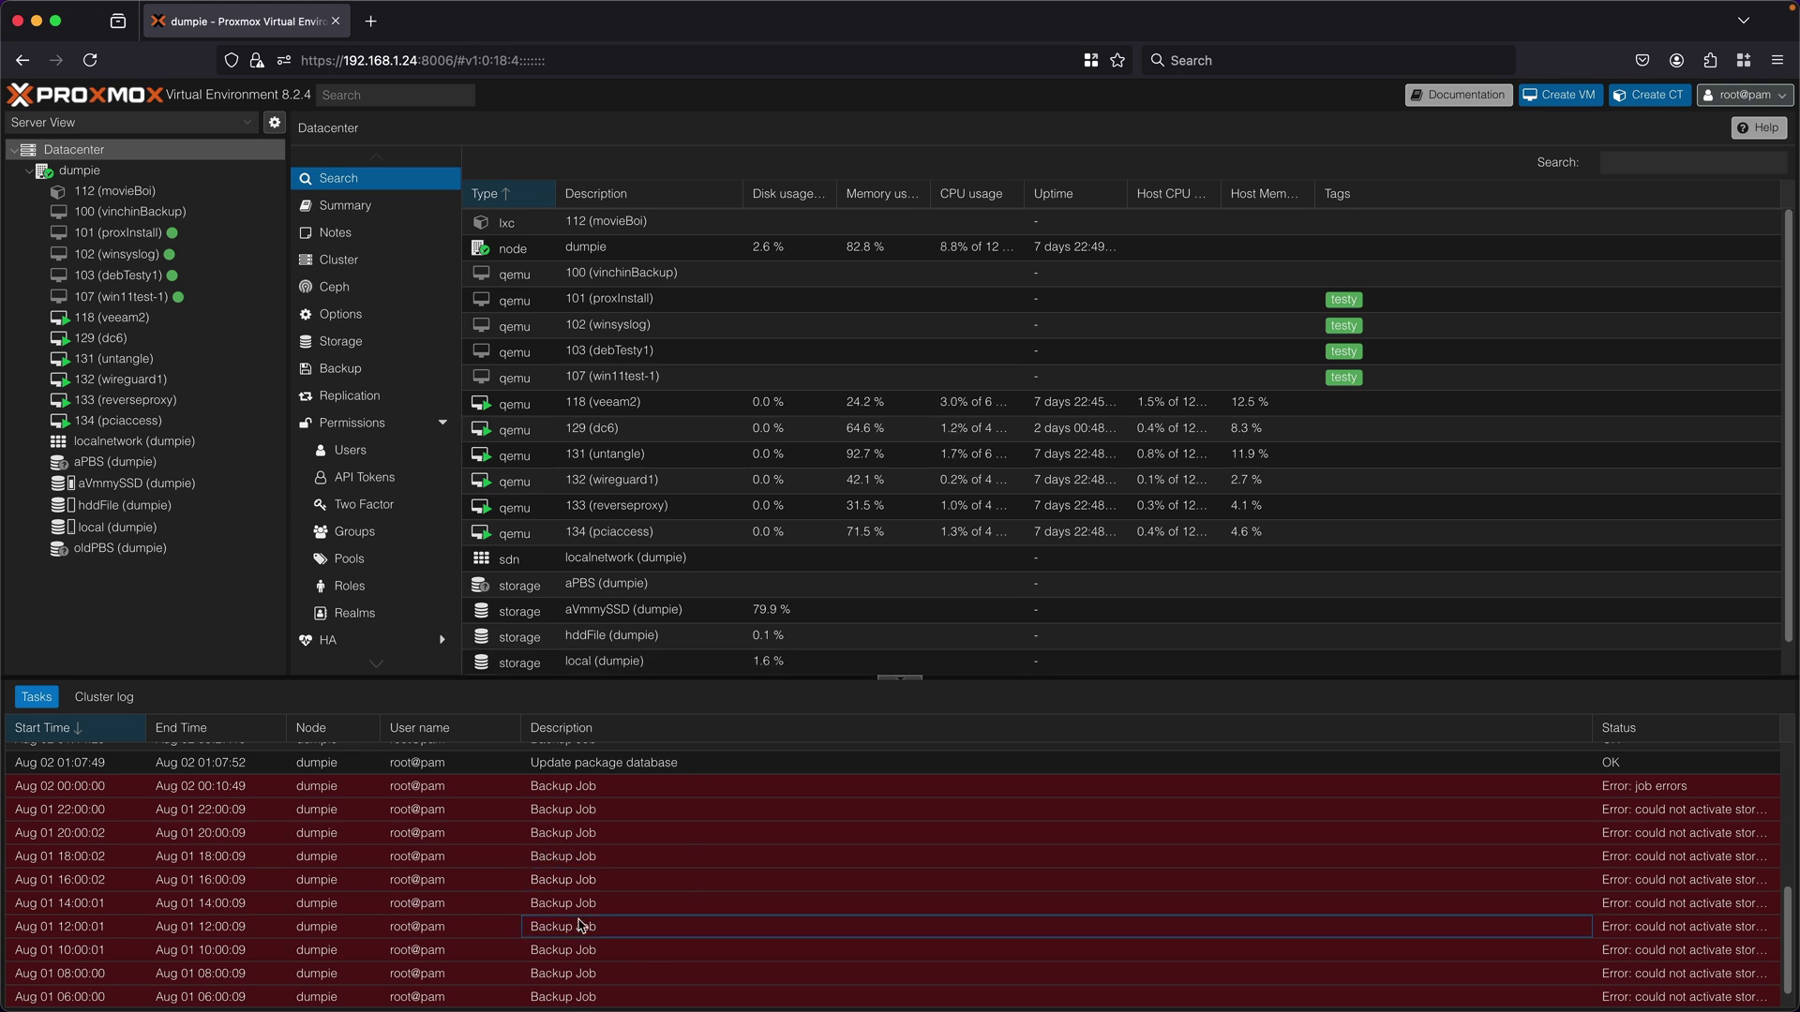
Open the output of the Aug 02 20:00:00 backup job, read its error lines and close it
{"action": "scroll", "coordinate": [634, 830], "scroll_direction": "up", "scroll_amount": 5}
{"action": "double_click", "coordinate": [621, 754]}
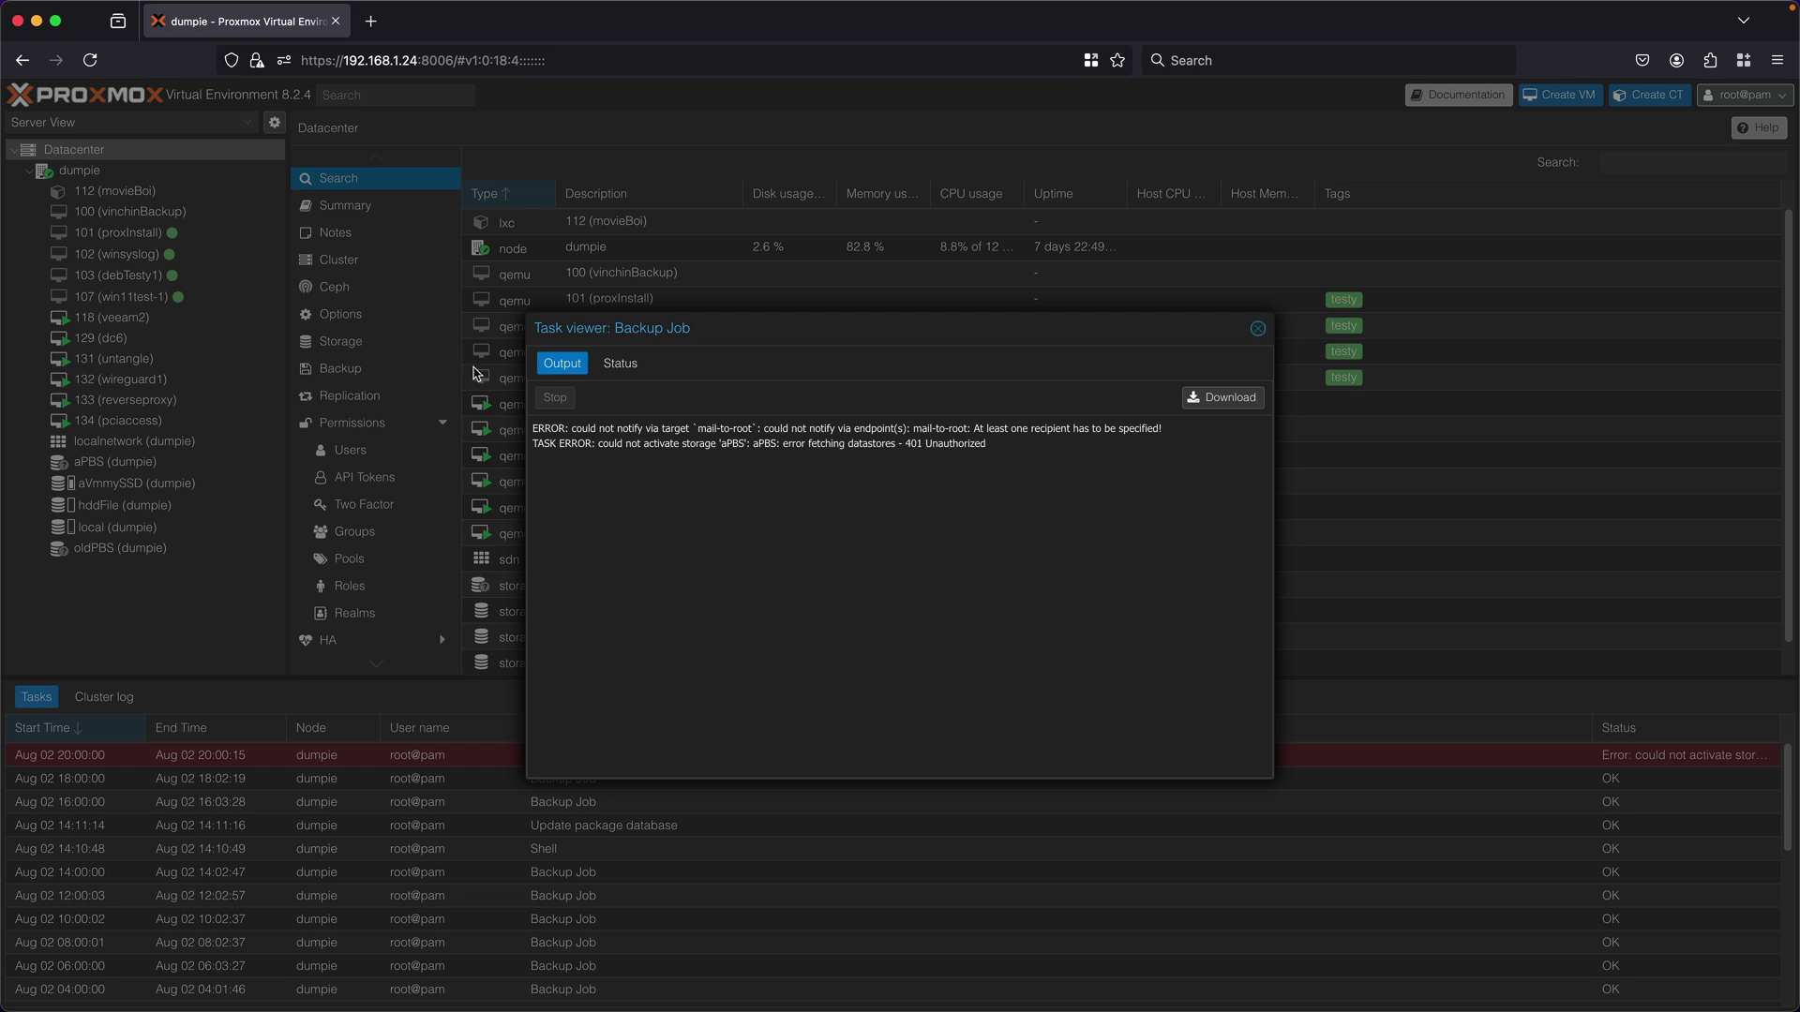
{"action": "left_click_drag", "start_coordinate": [570, 428], "coordinate": [1090, 427]}
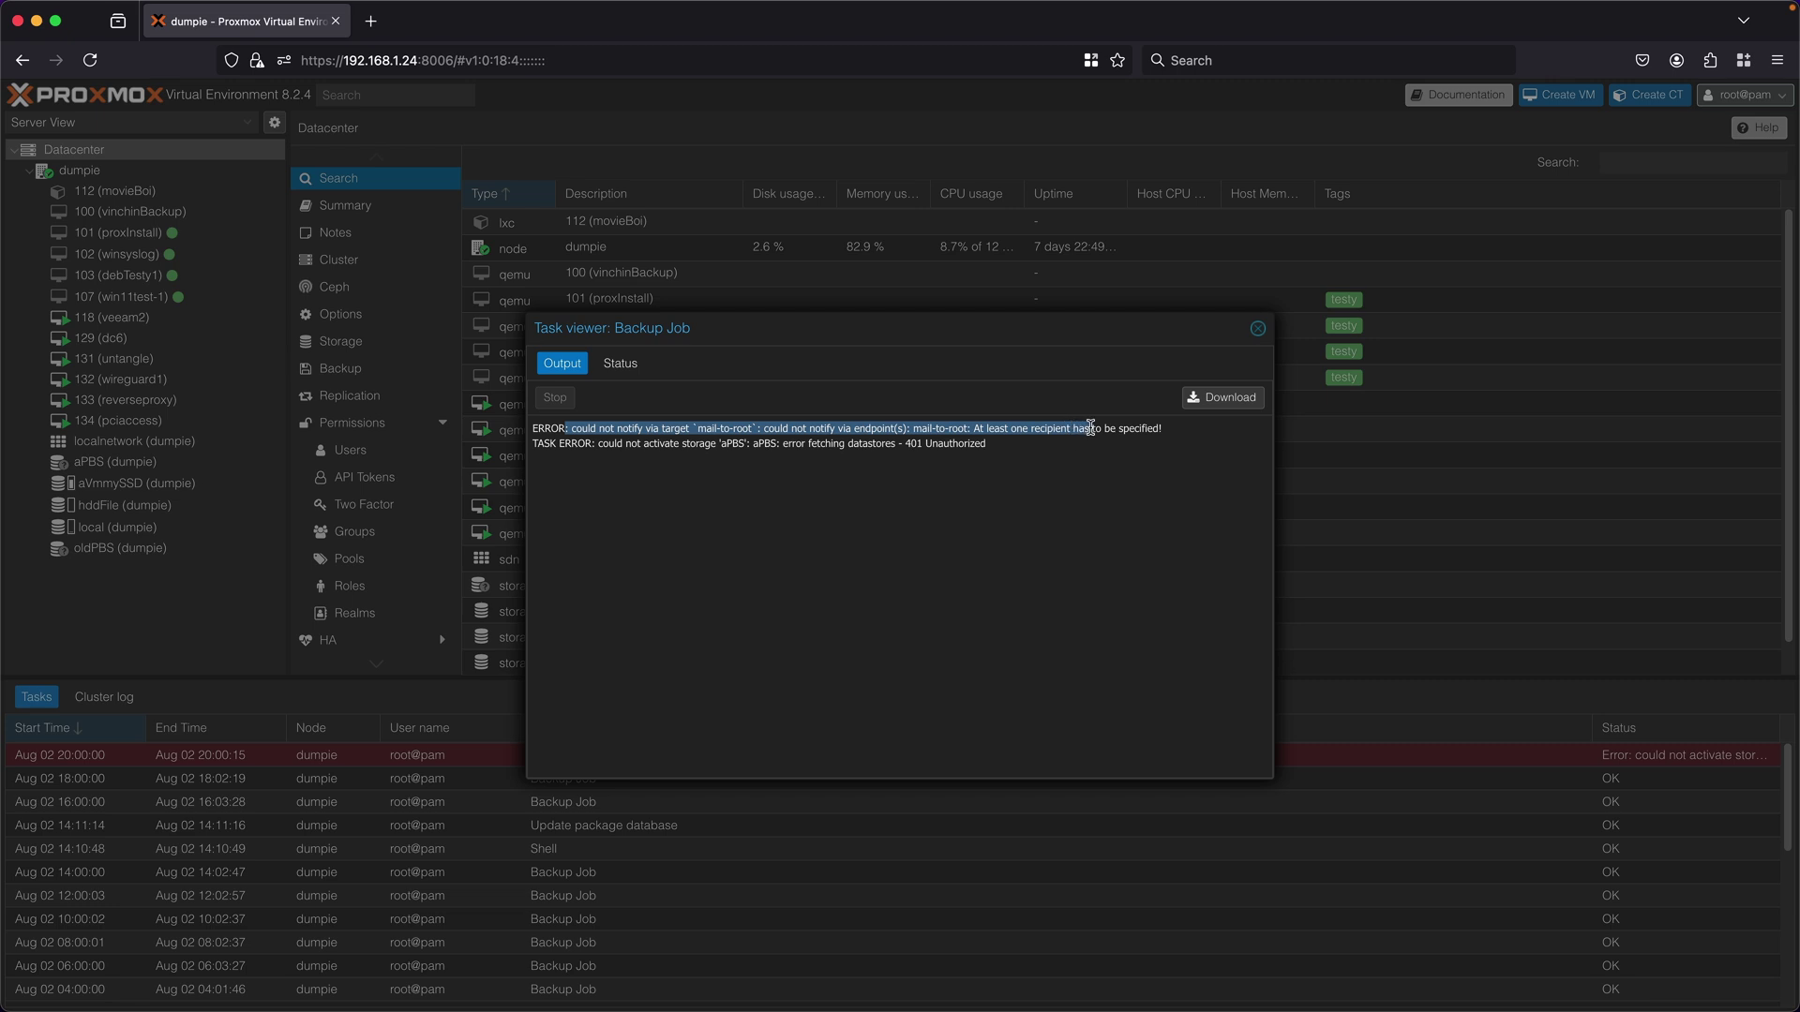
{"action": "left_click", "coordinate": [959, 444]}
{"action": "left_click_drag", "start_coordinate": [647, 456], "coordinate": [1066, 431]}
{"action": "left_click", "coordinate": [660, 426]}
{"action": "left_click", "coordinate": [1069, 429]}
{"action": "left_click", "coordinate": [1257, 329]}
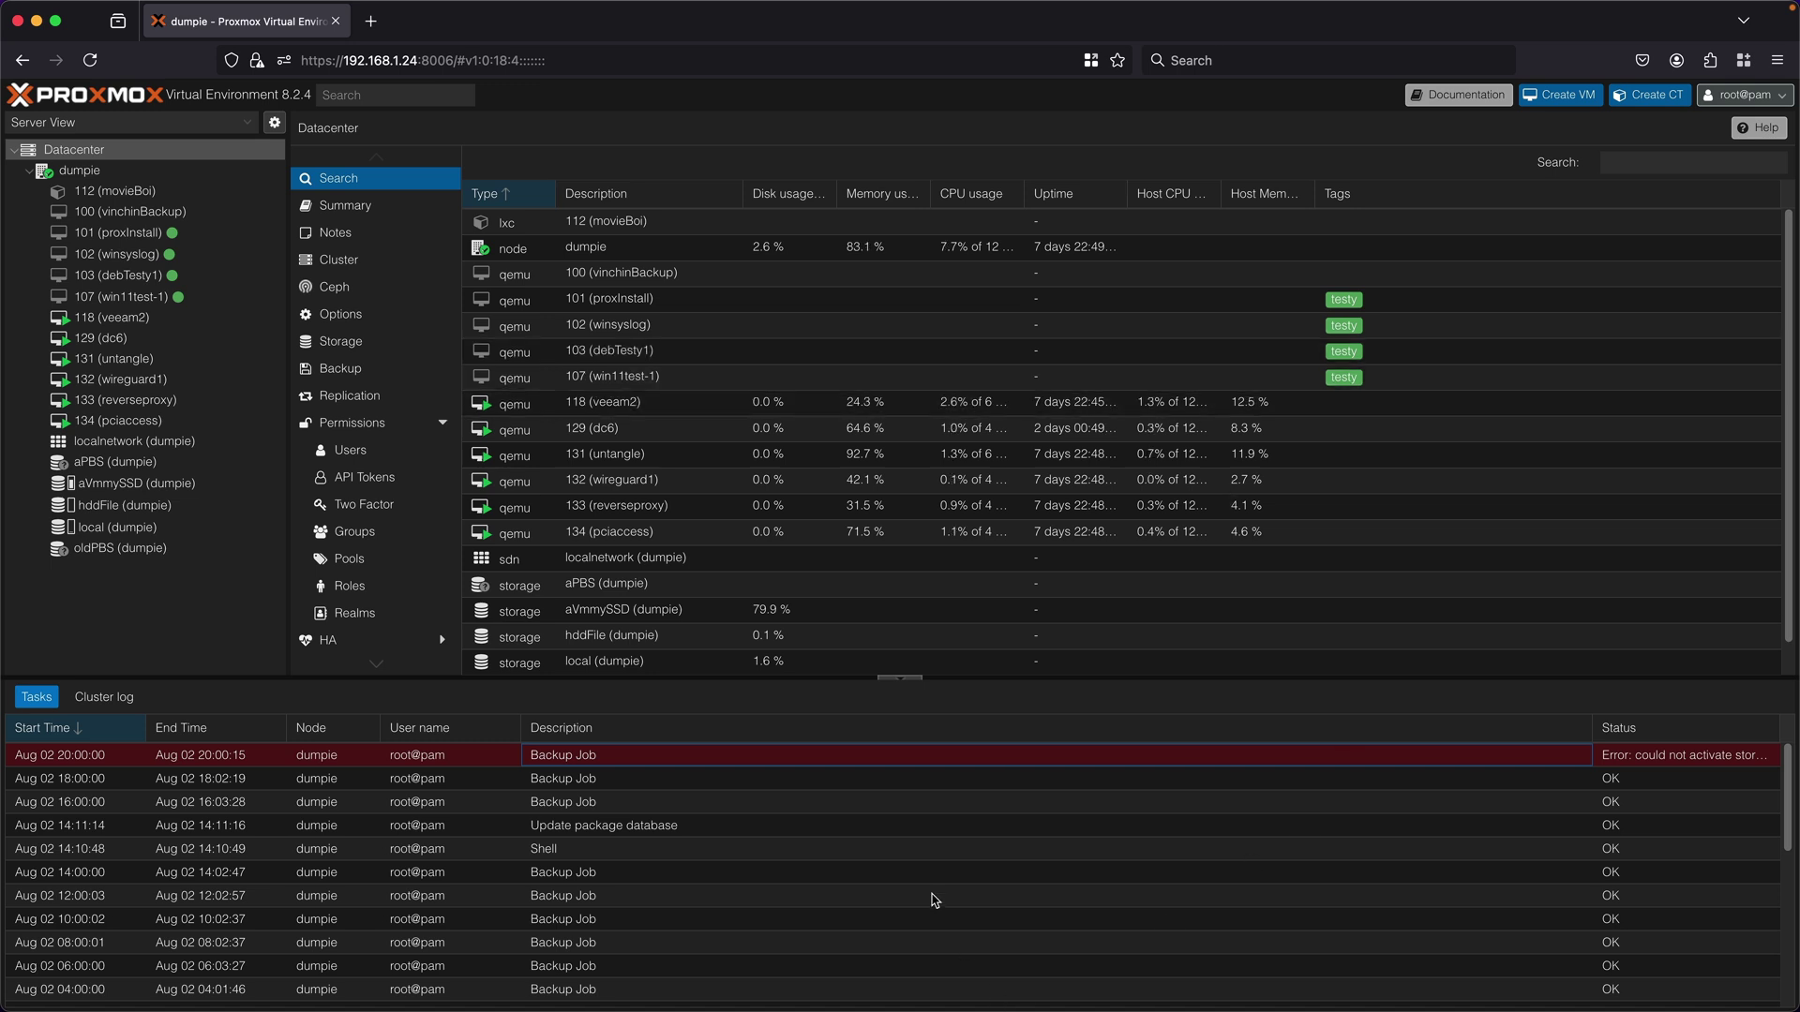
Review the older task history, including the package database update and Shell entries from Aug 02
{"action": "scroll", "coordinate": [898, 872], "scroll_direction": "down", "scroll_amount": 2}
{"action": "scroll", "coordinate": [898, 873], "scroll_direction": "down", "scroll_amount": 3}
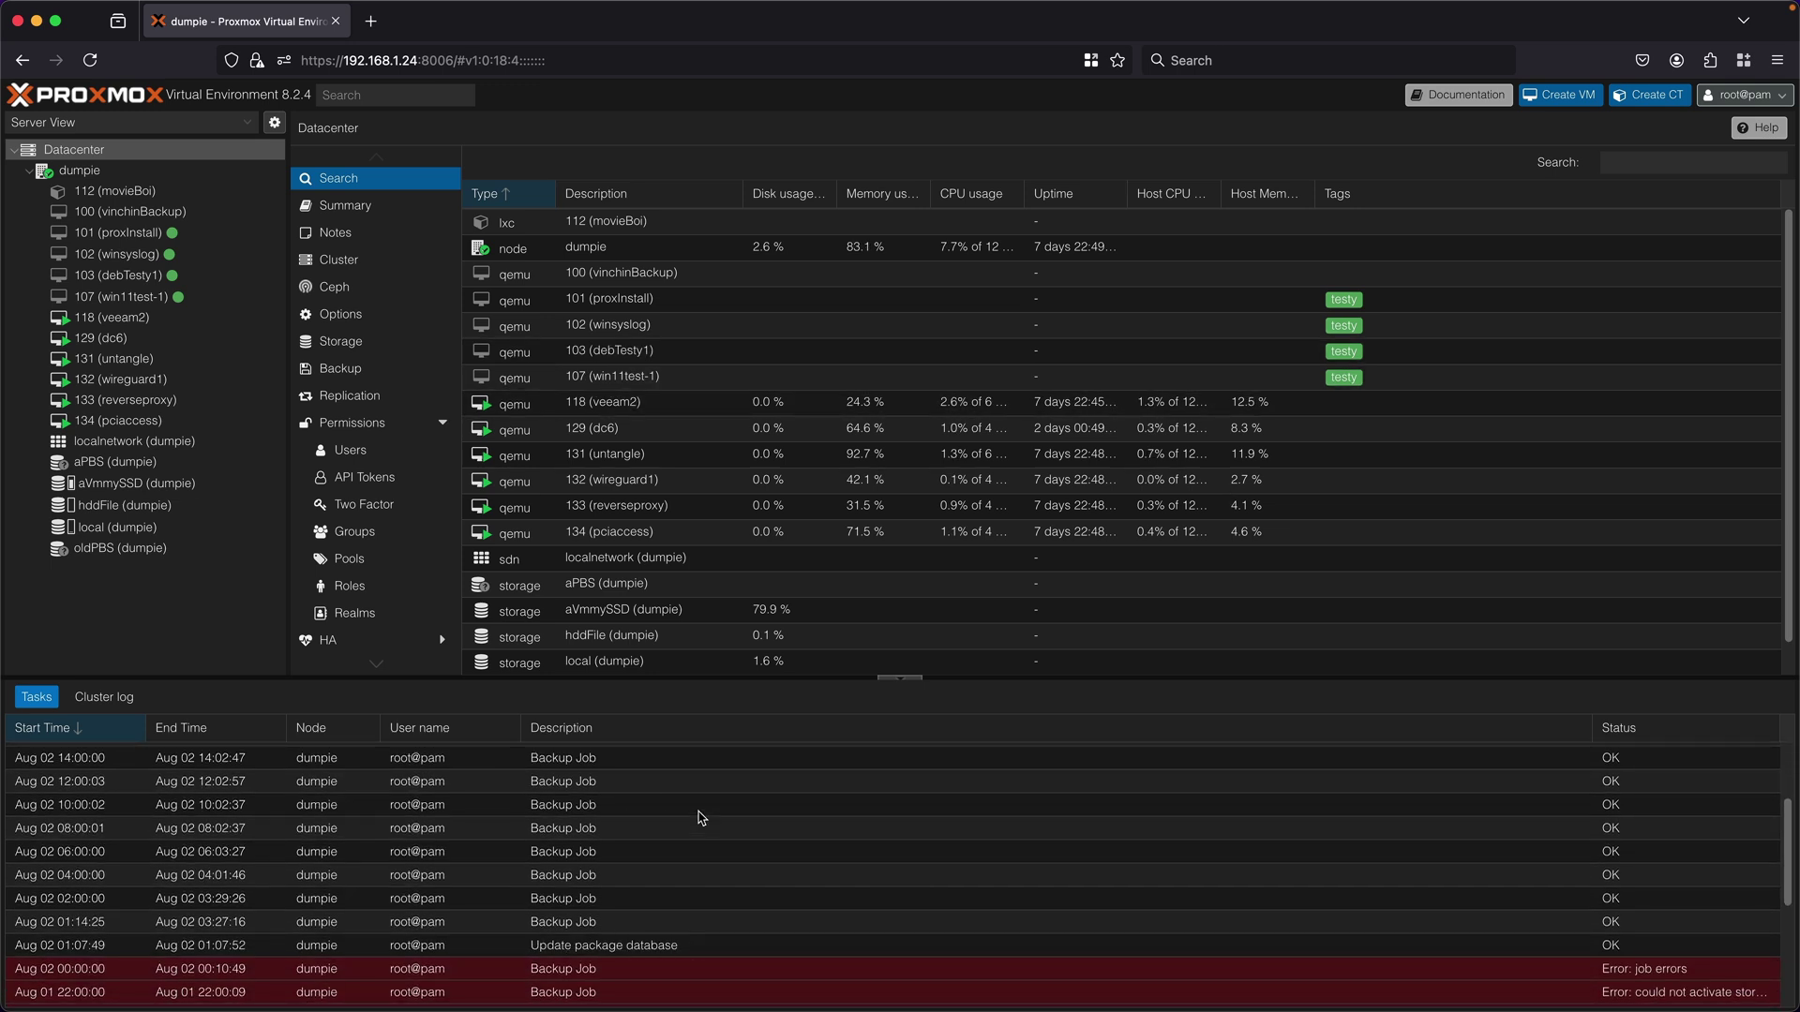
{"action": "scroll", "coordinate": [647, 838], "scroll_direction": "up", "scroll_amount": 3}
{"action": "left_click", "coordinate": [583, 790]}
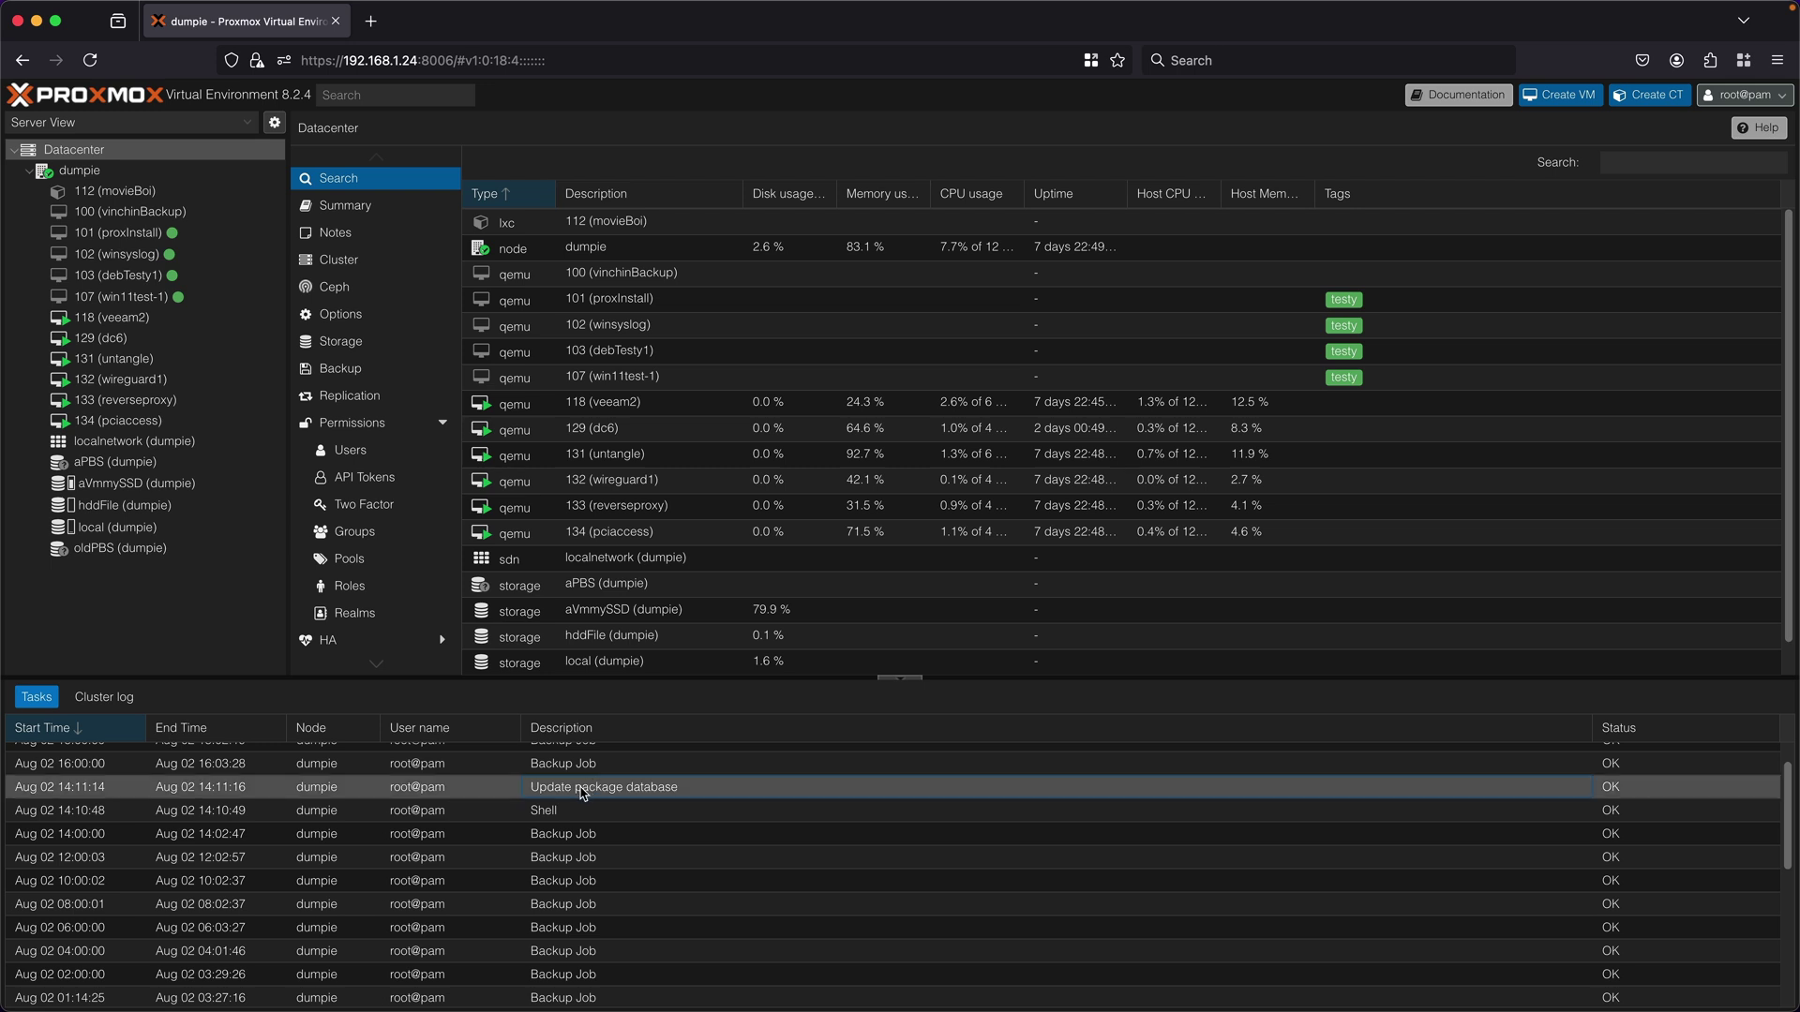
{"action": "scroll", "coordinate": [692, 826], "scroll_direction": "up", "scroll_amount": 1}
{"action": "left_click", "coordinate": [675, 832]}
{"action": "scroll", "coordinate": [673, 834], "scroll_direction": "down", "scroll_amount": 1}
{"action": "scroll", "coordinate": [677, 841], "scroll_direction": "down", "scroll_amount": 5}
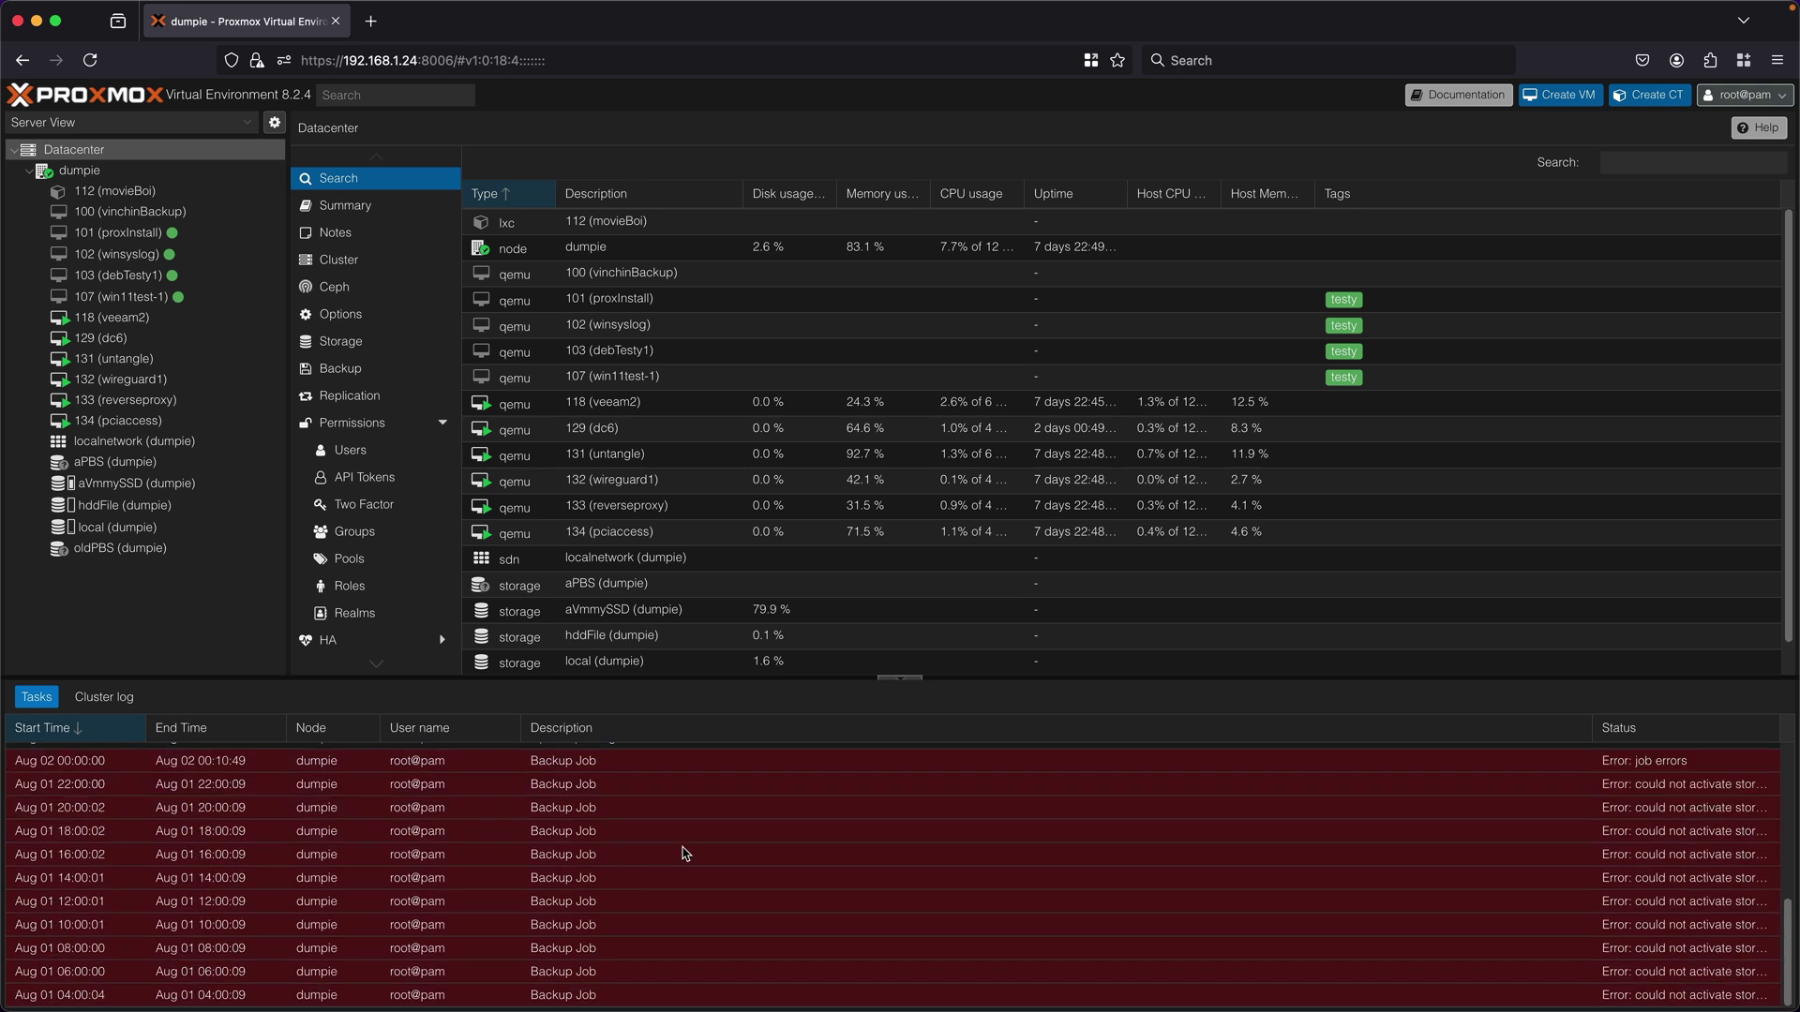
{"action": "scroll", "coordinate": [685, 852], "scroll_direction": "up", "scroll_amount": 4}
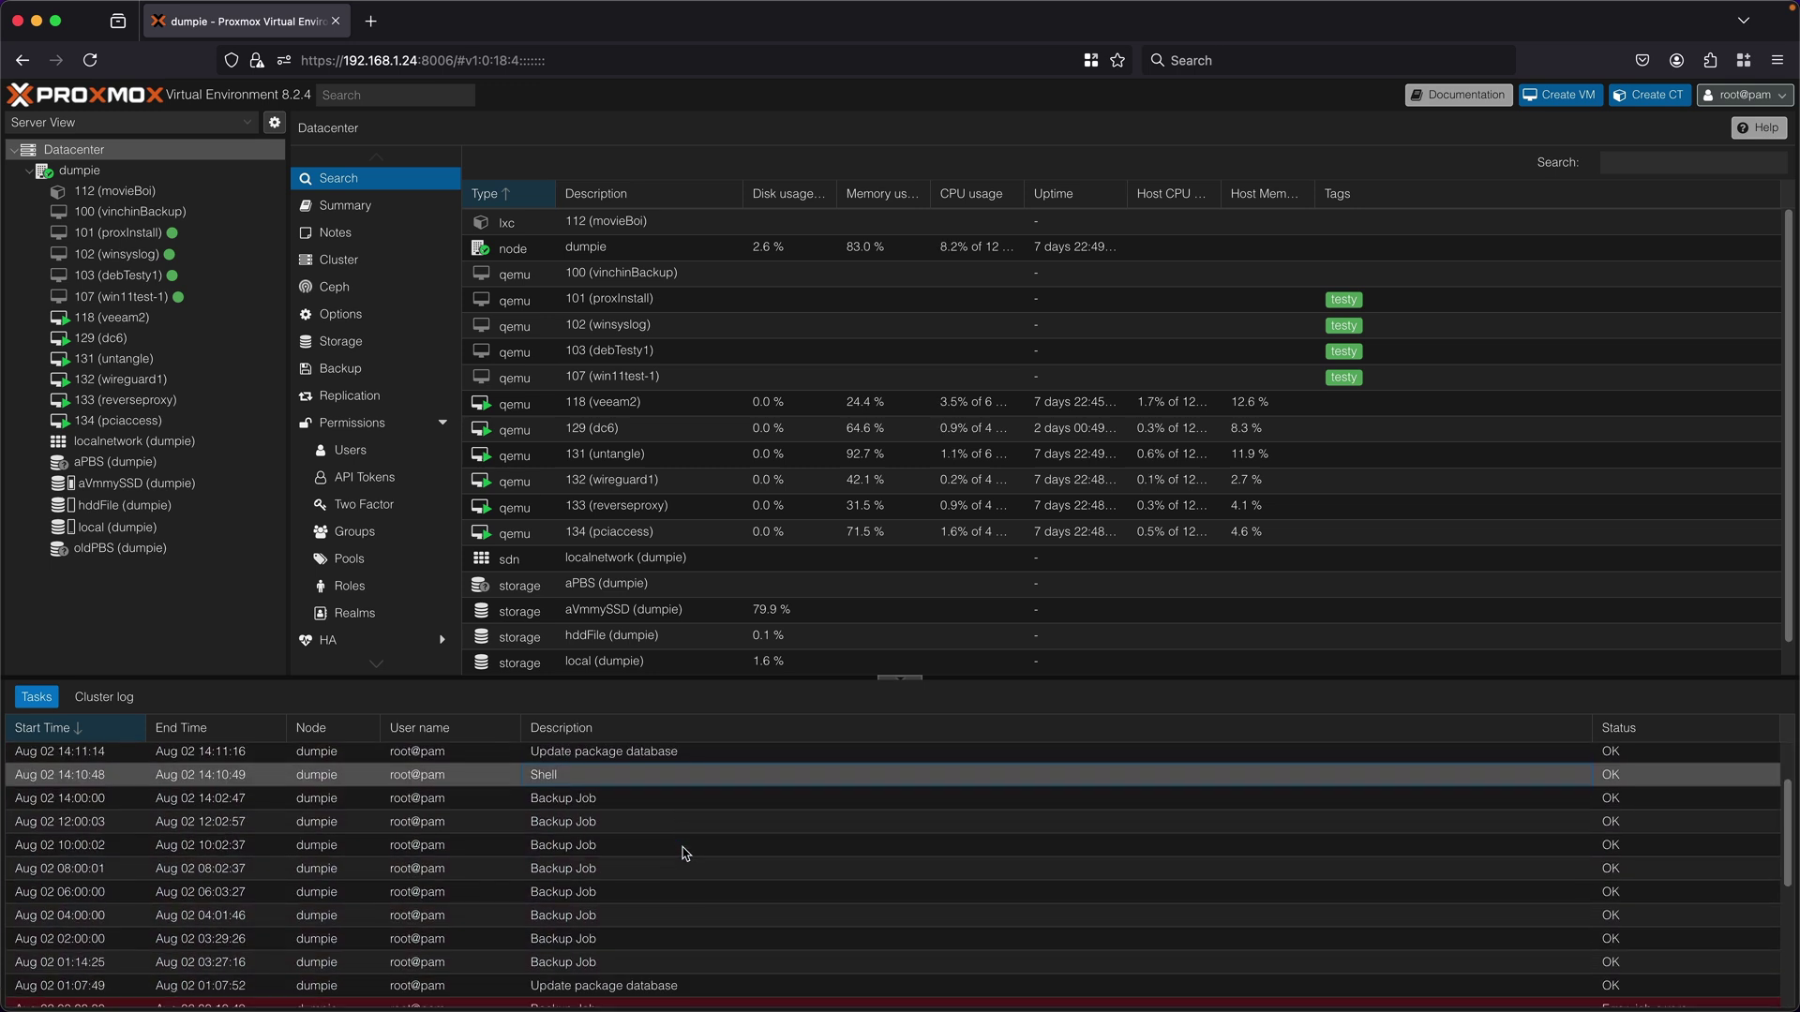
{"action": "scroll", "coordinate": [685, 853], "scroll_direction": "up", "scroll_amount": 3}
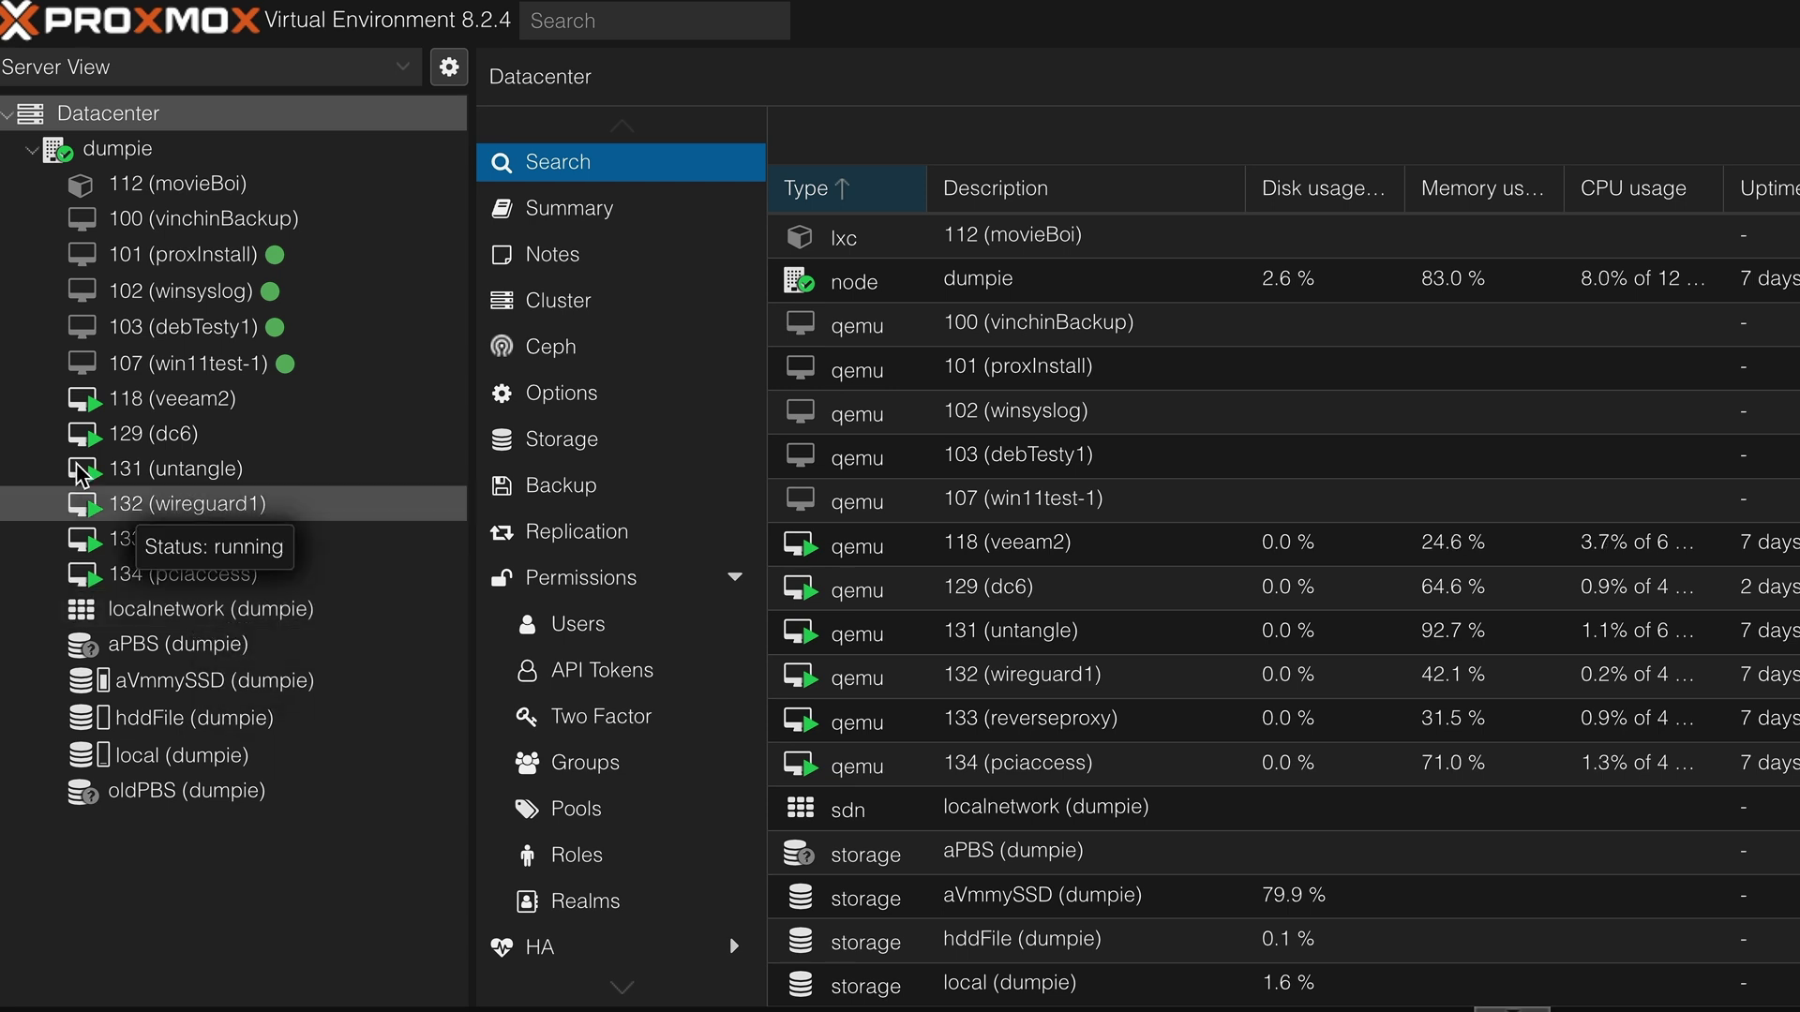
View the dumpie node and its running guests pciaccess and veeam2 in the resource tree
{"action": "left_click", "coordinate": [114, 150]}
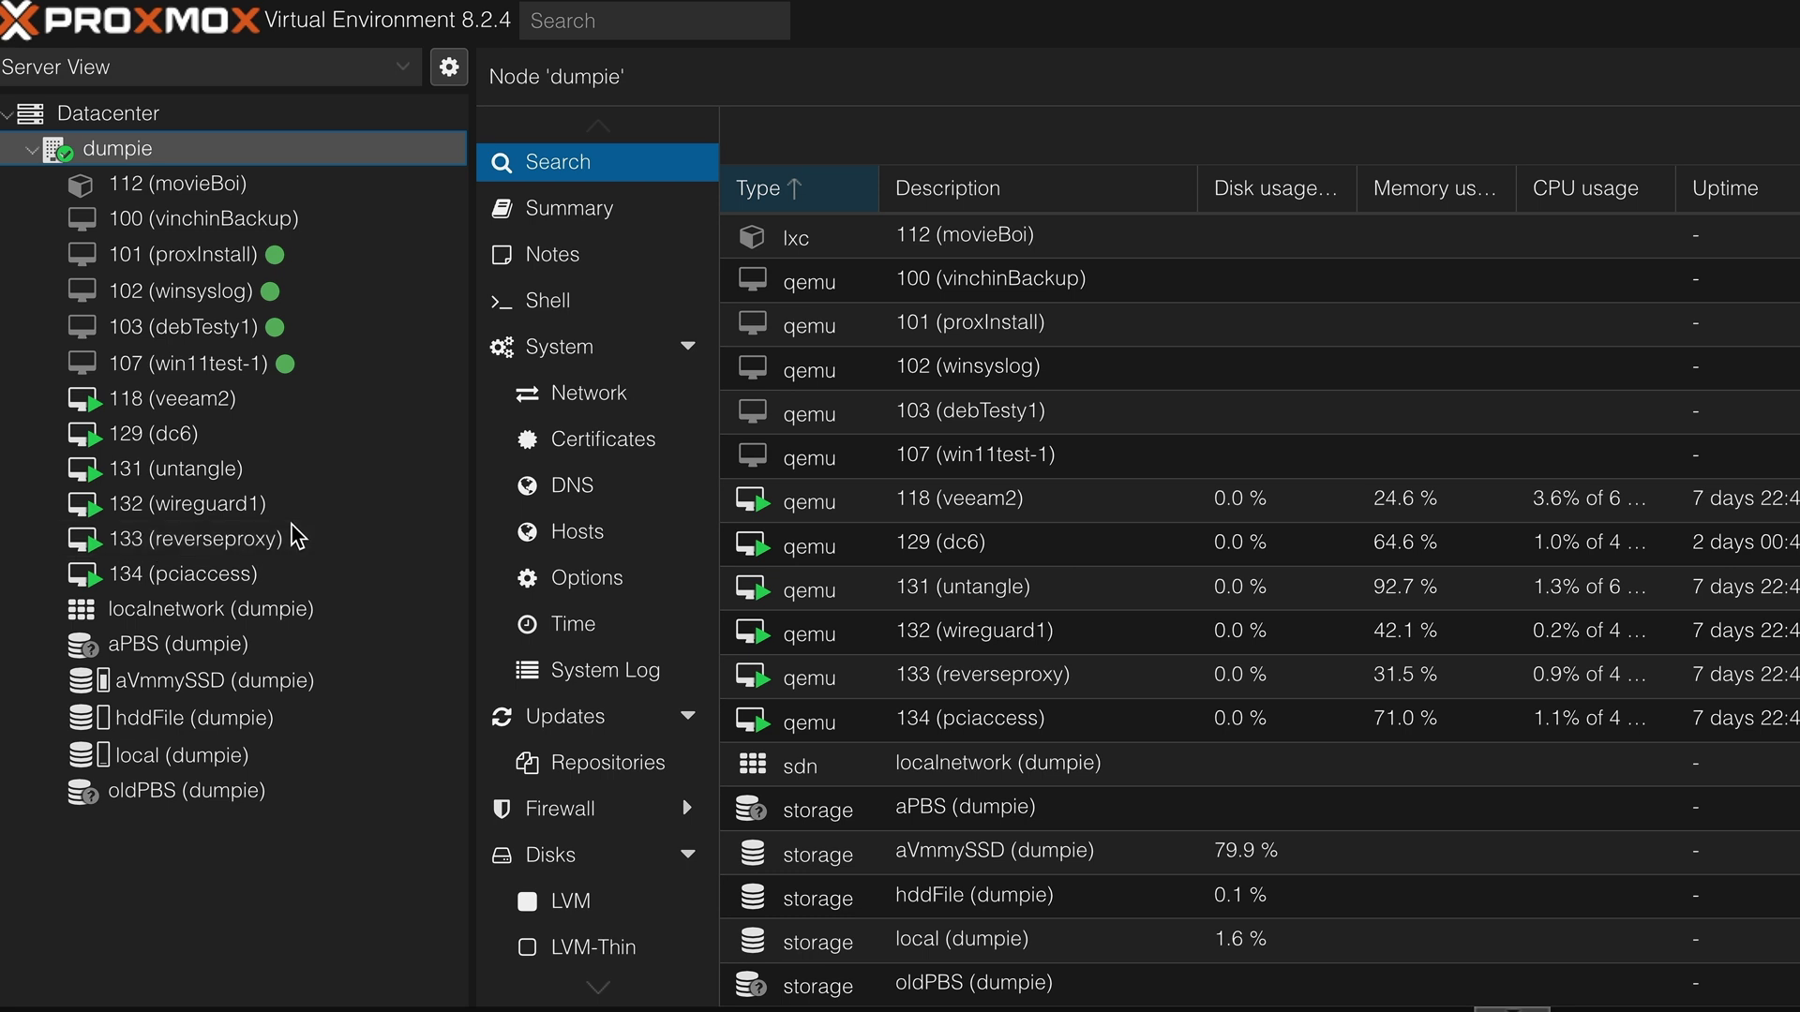
{"action": "left_click", "coordinate": [196, 574]}
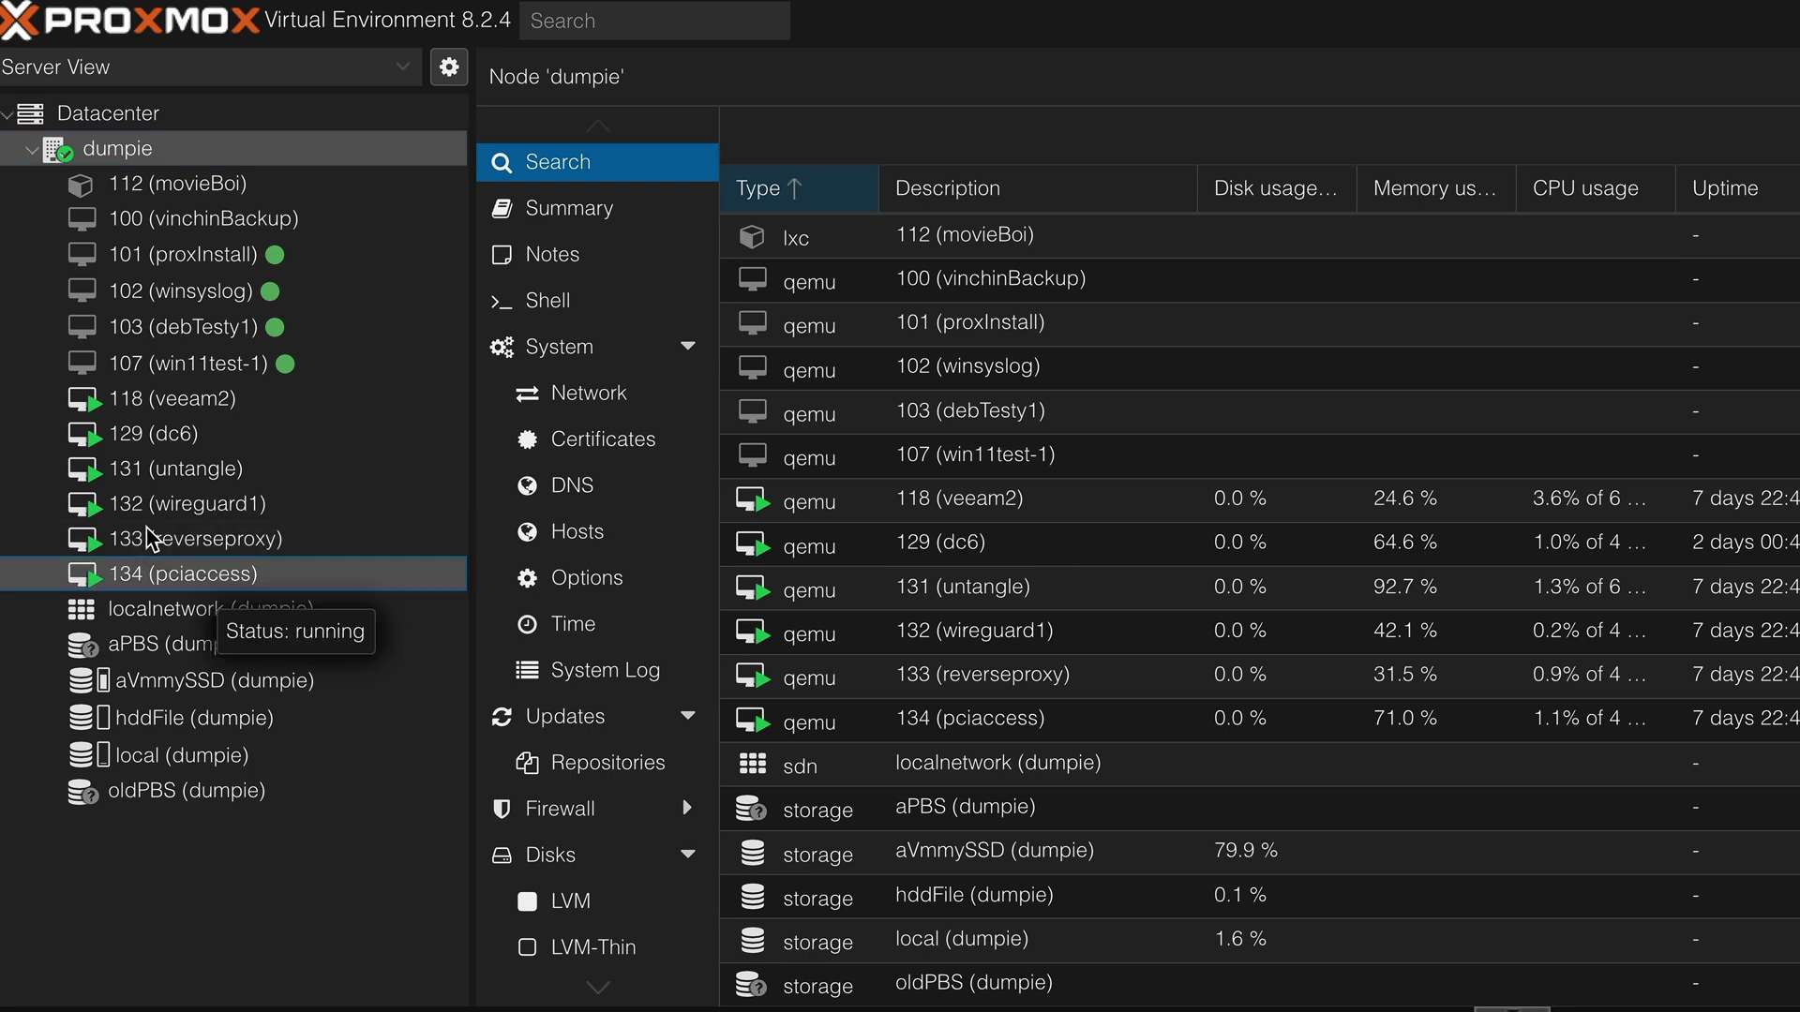
{"action": "left_click", "coordinate": [139, 404]}
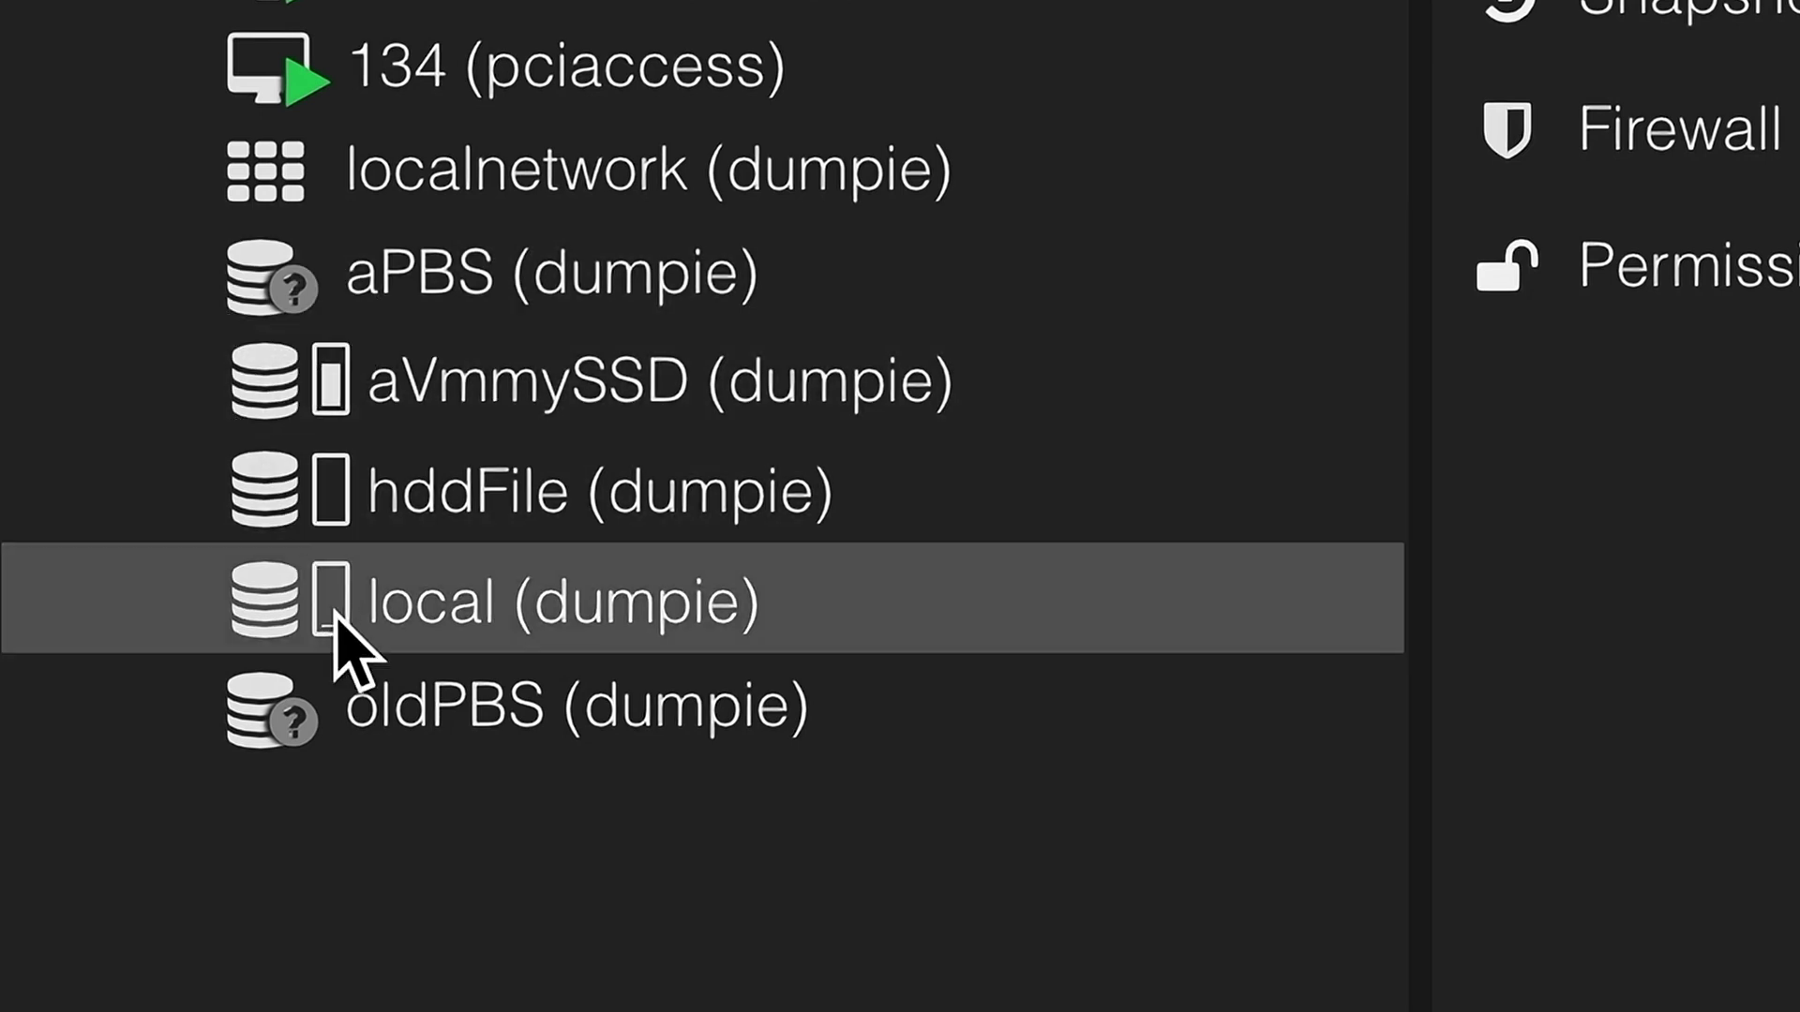
Check the status of the oldPBS, aPBS, aVmmySSD and hddFile storages under the dumpie node
{"action": "left_click", "coordinate": [474, 747]}
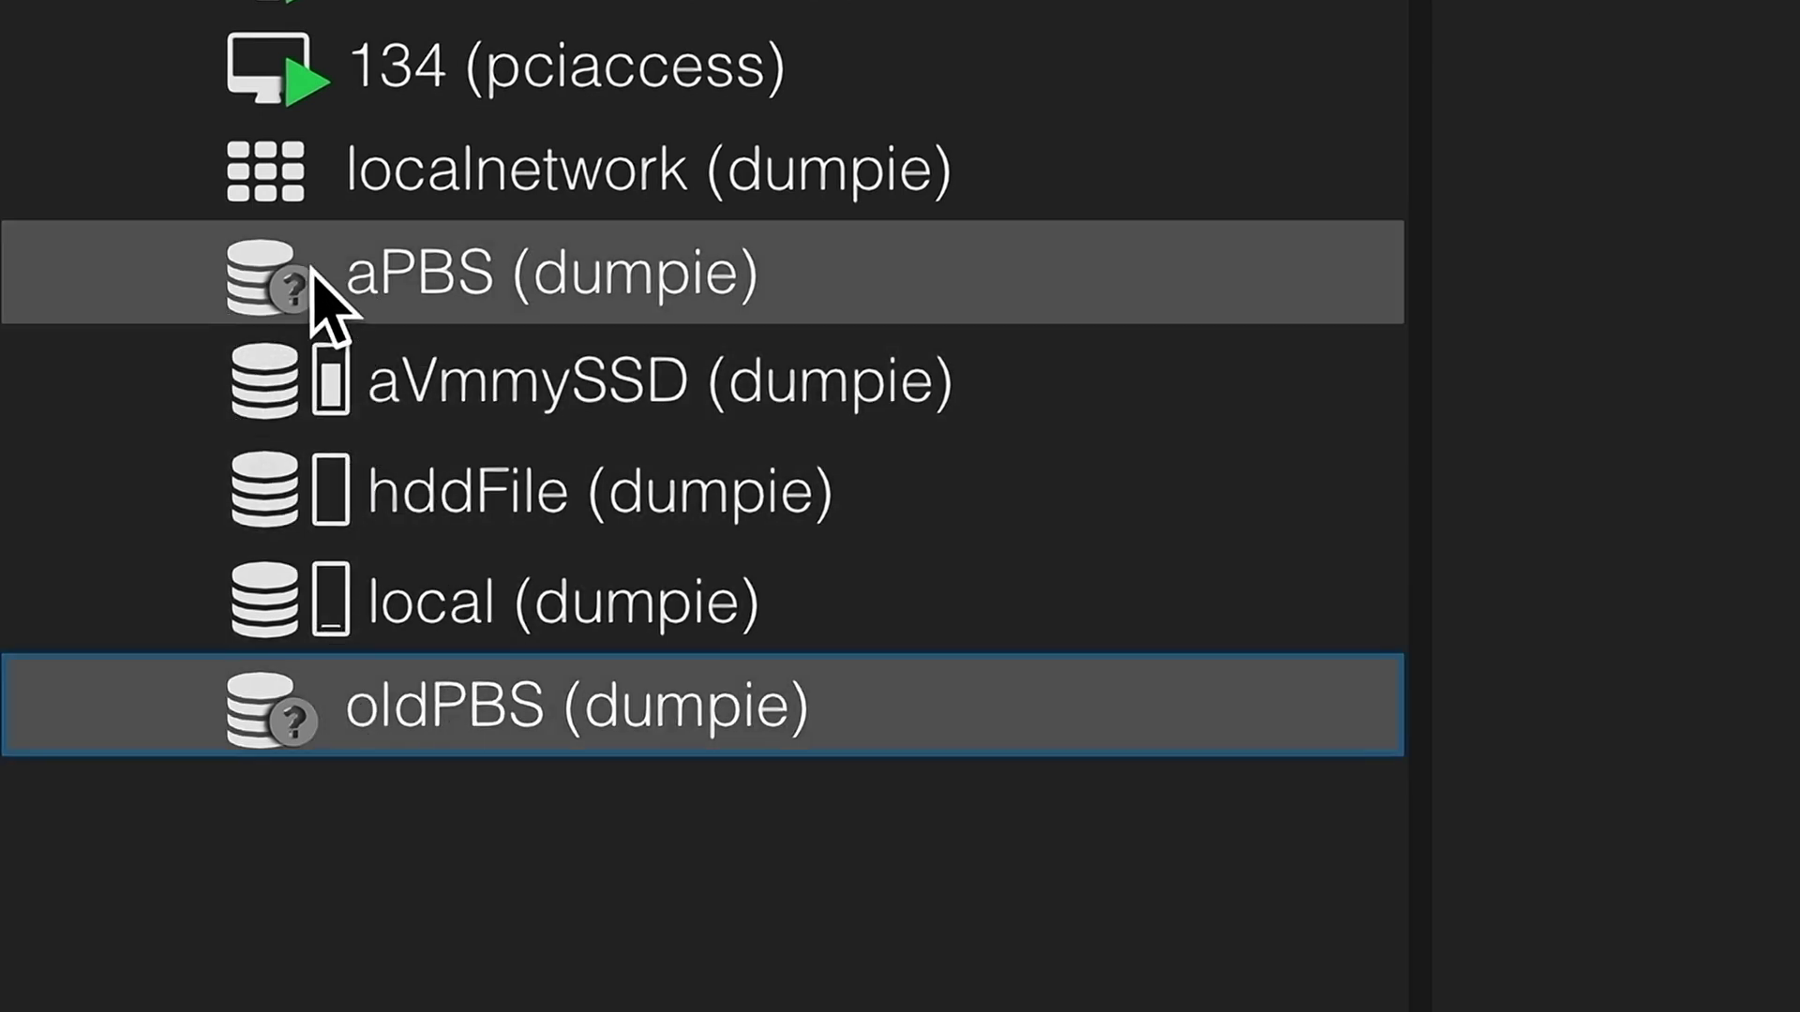
{"action": "mouse_move", "coordinate": [324, 290]}
{"action": "left_click", "coordinate": [314, 272]}
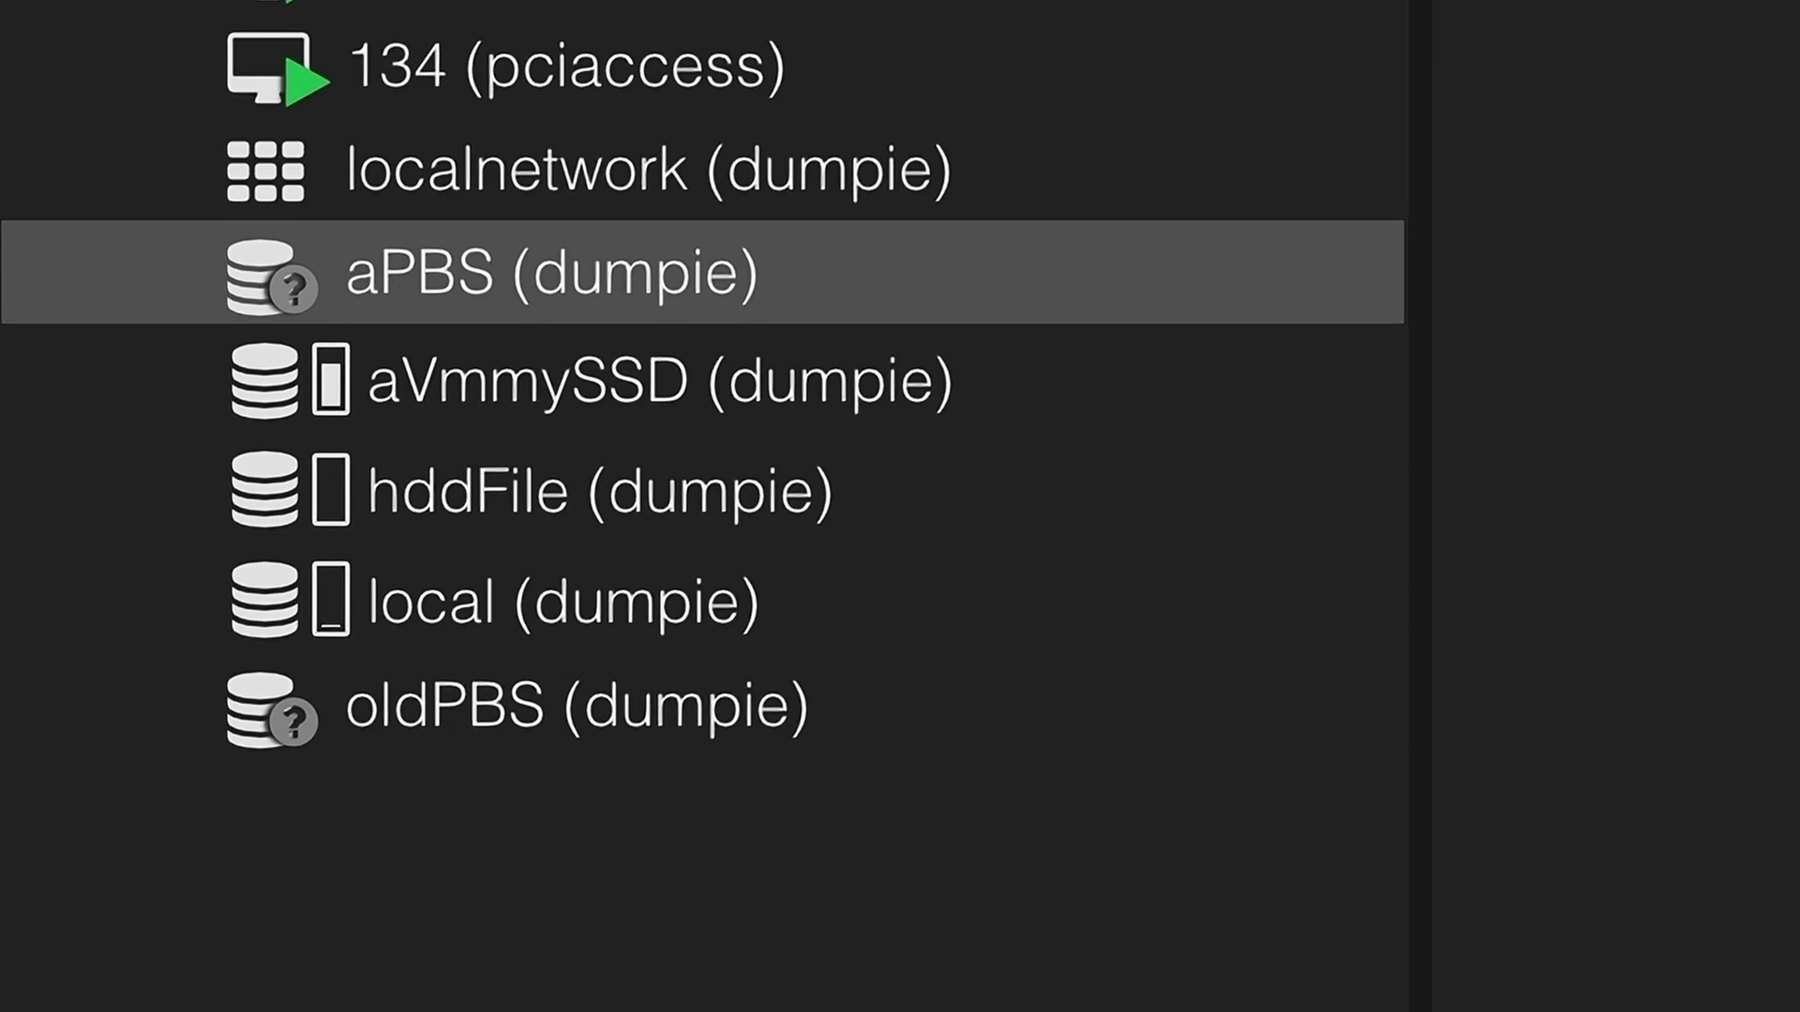
{"action": "left_click", "coordinate": [245, 736]}
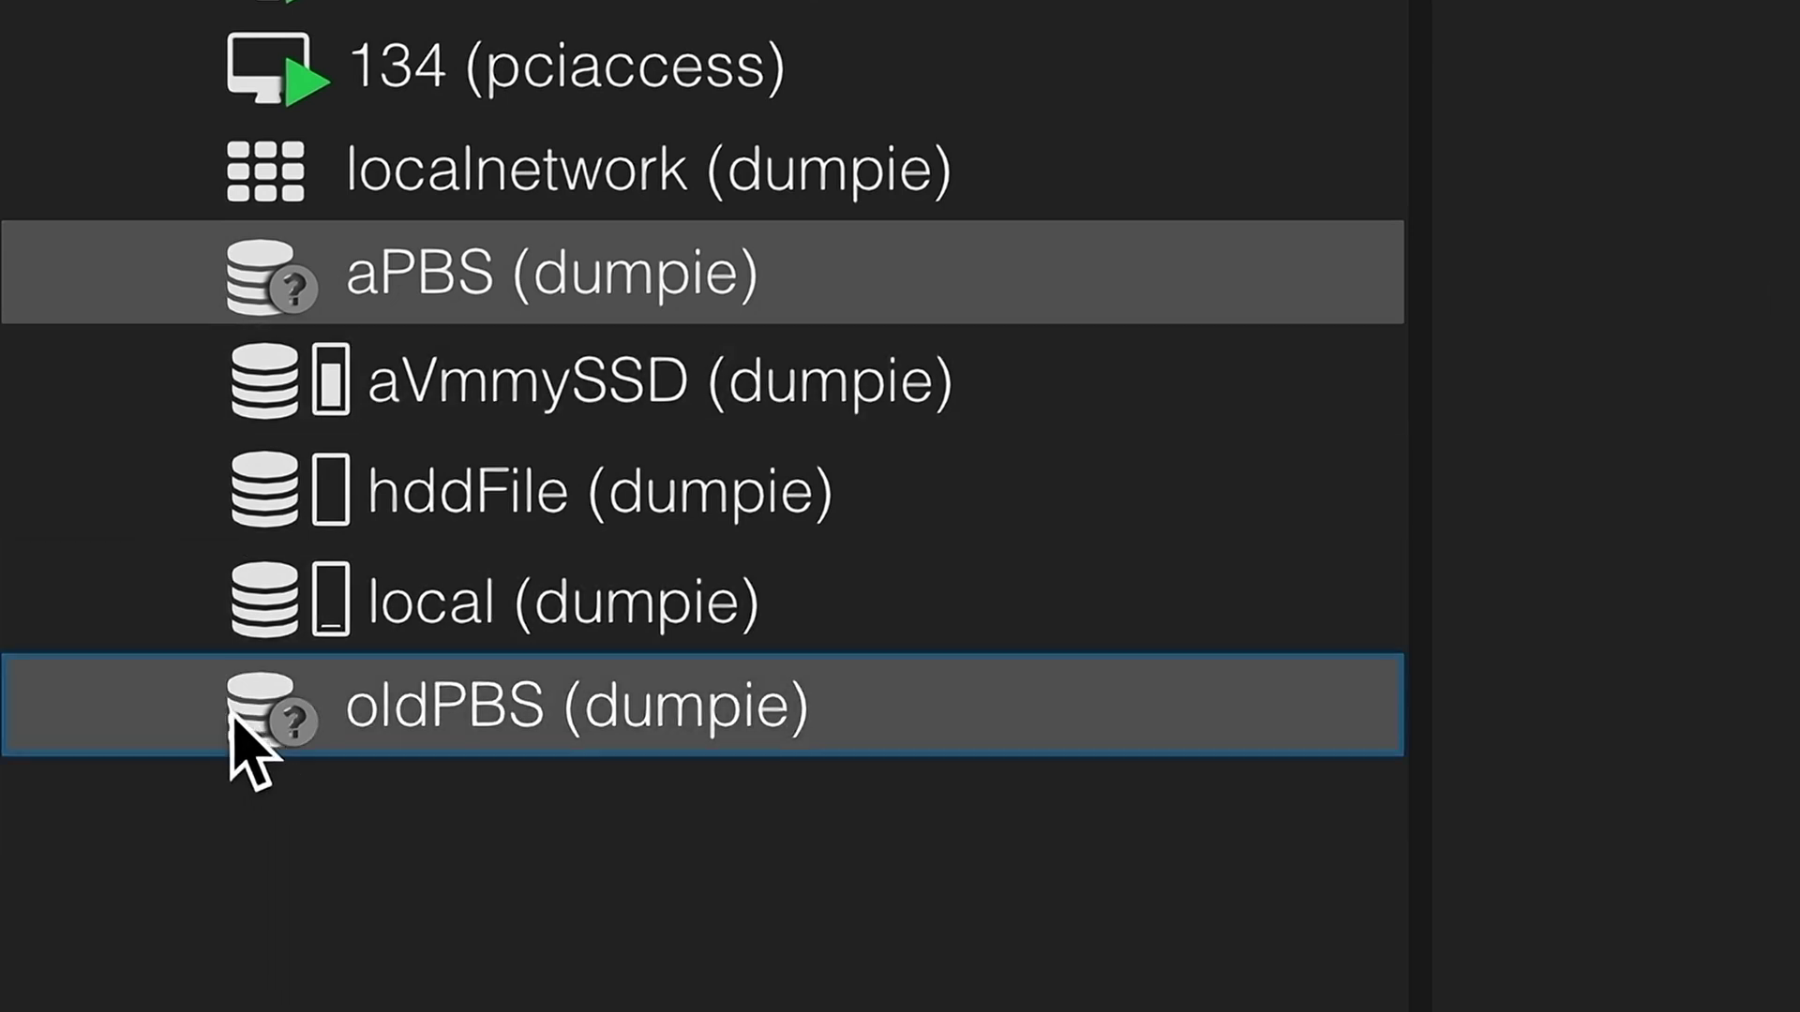
{"action": "left_click", "coordinate": [246, 309]}
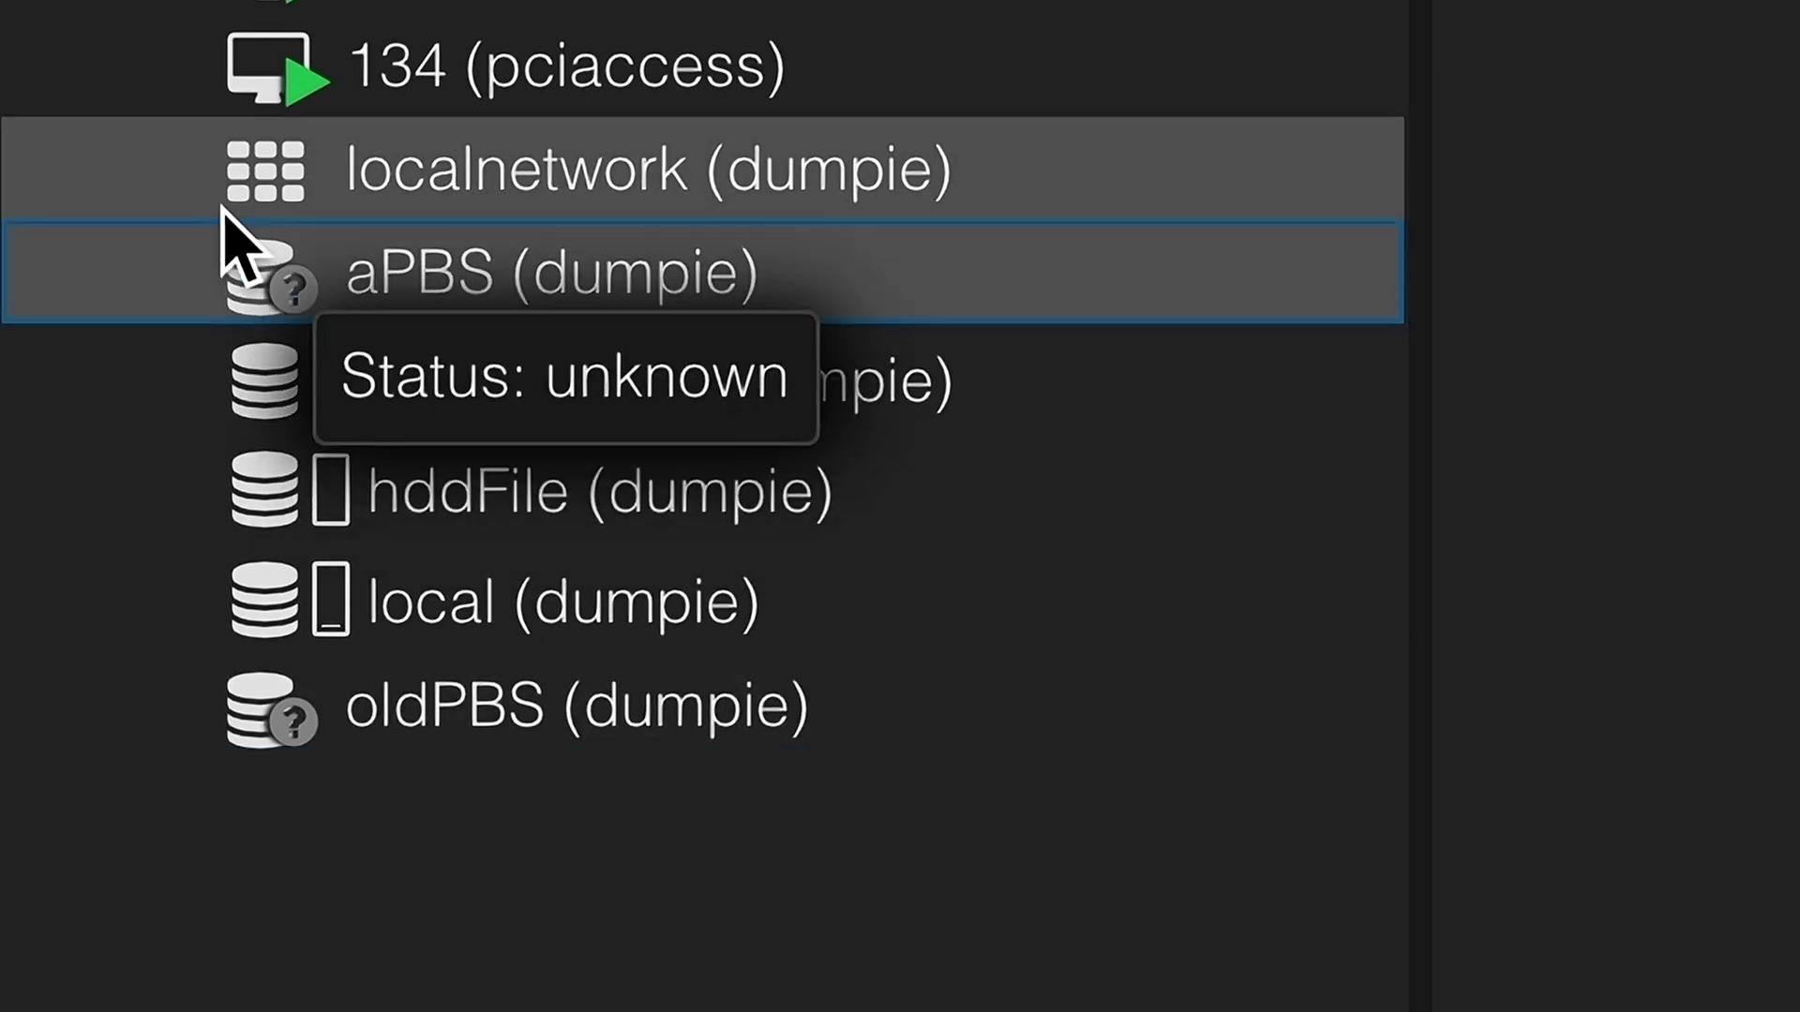
{"action": "left_click", "coordinate": [250, 353]}
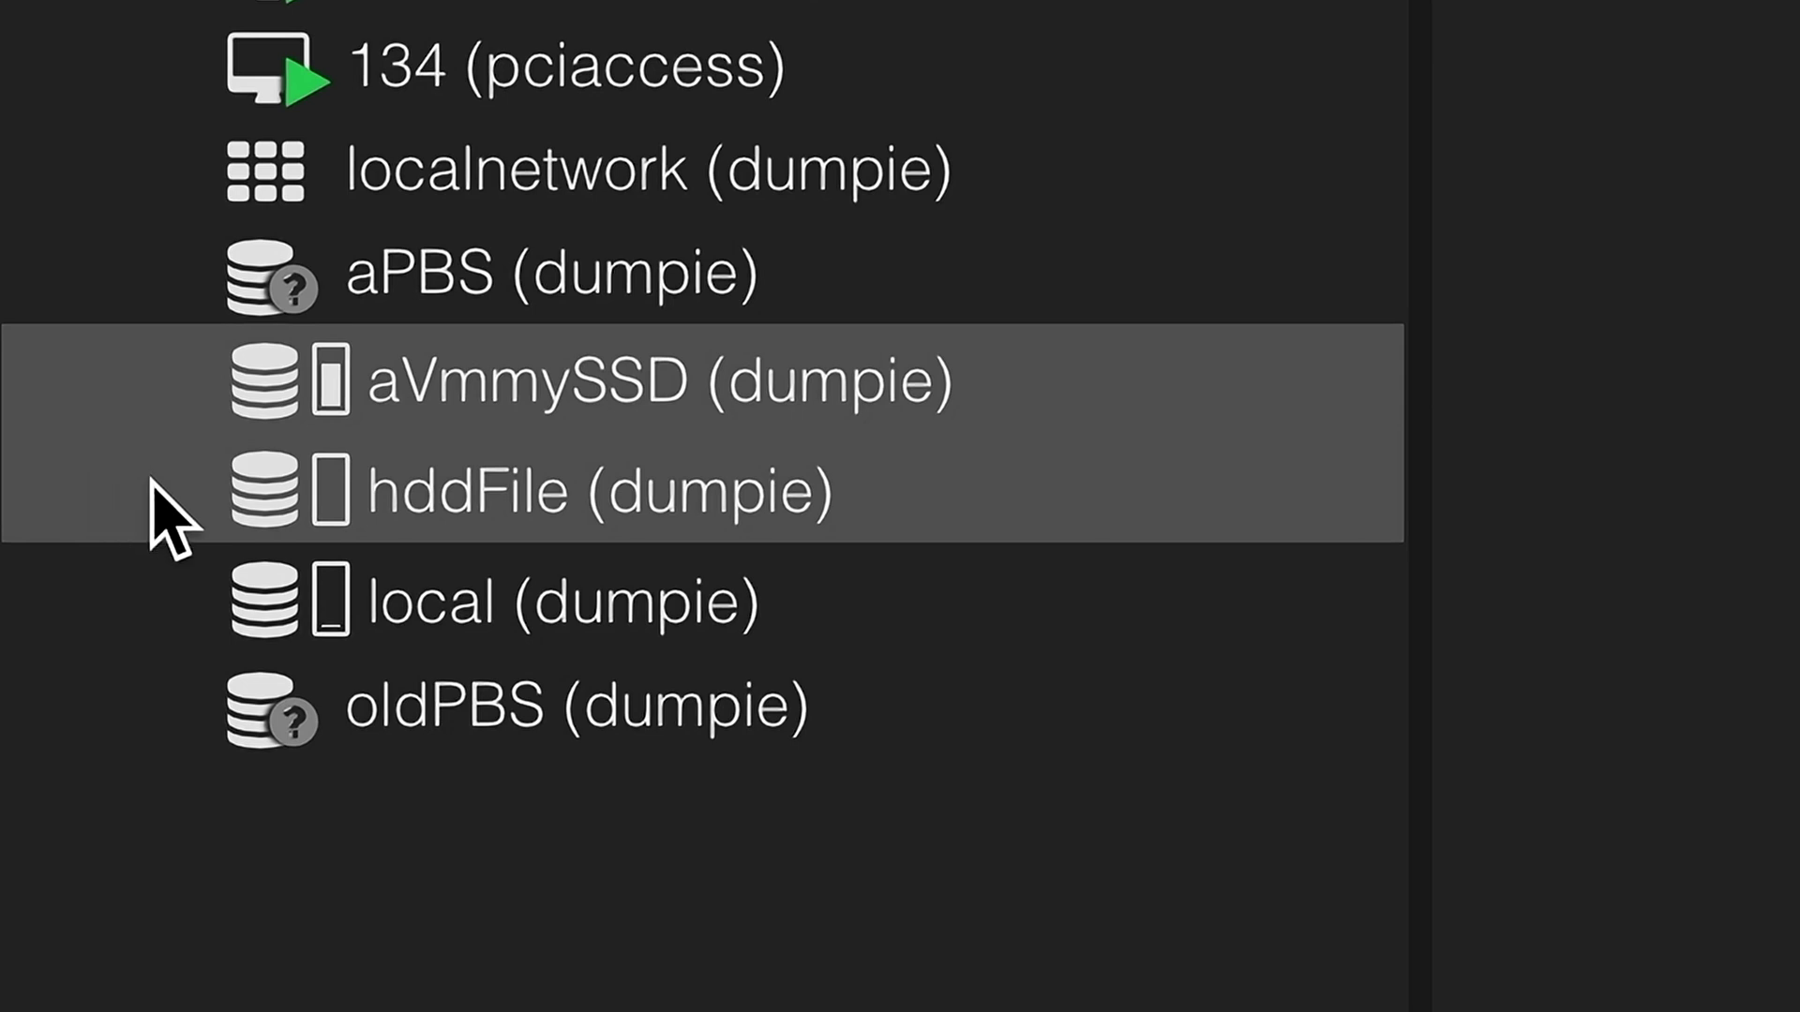
{"action": "mouse_move", "coordinate": [393, 397]}
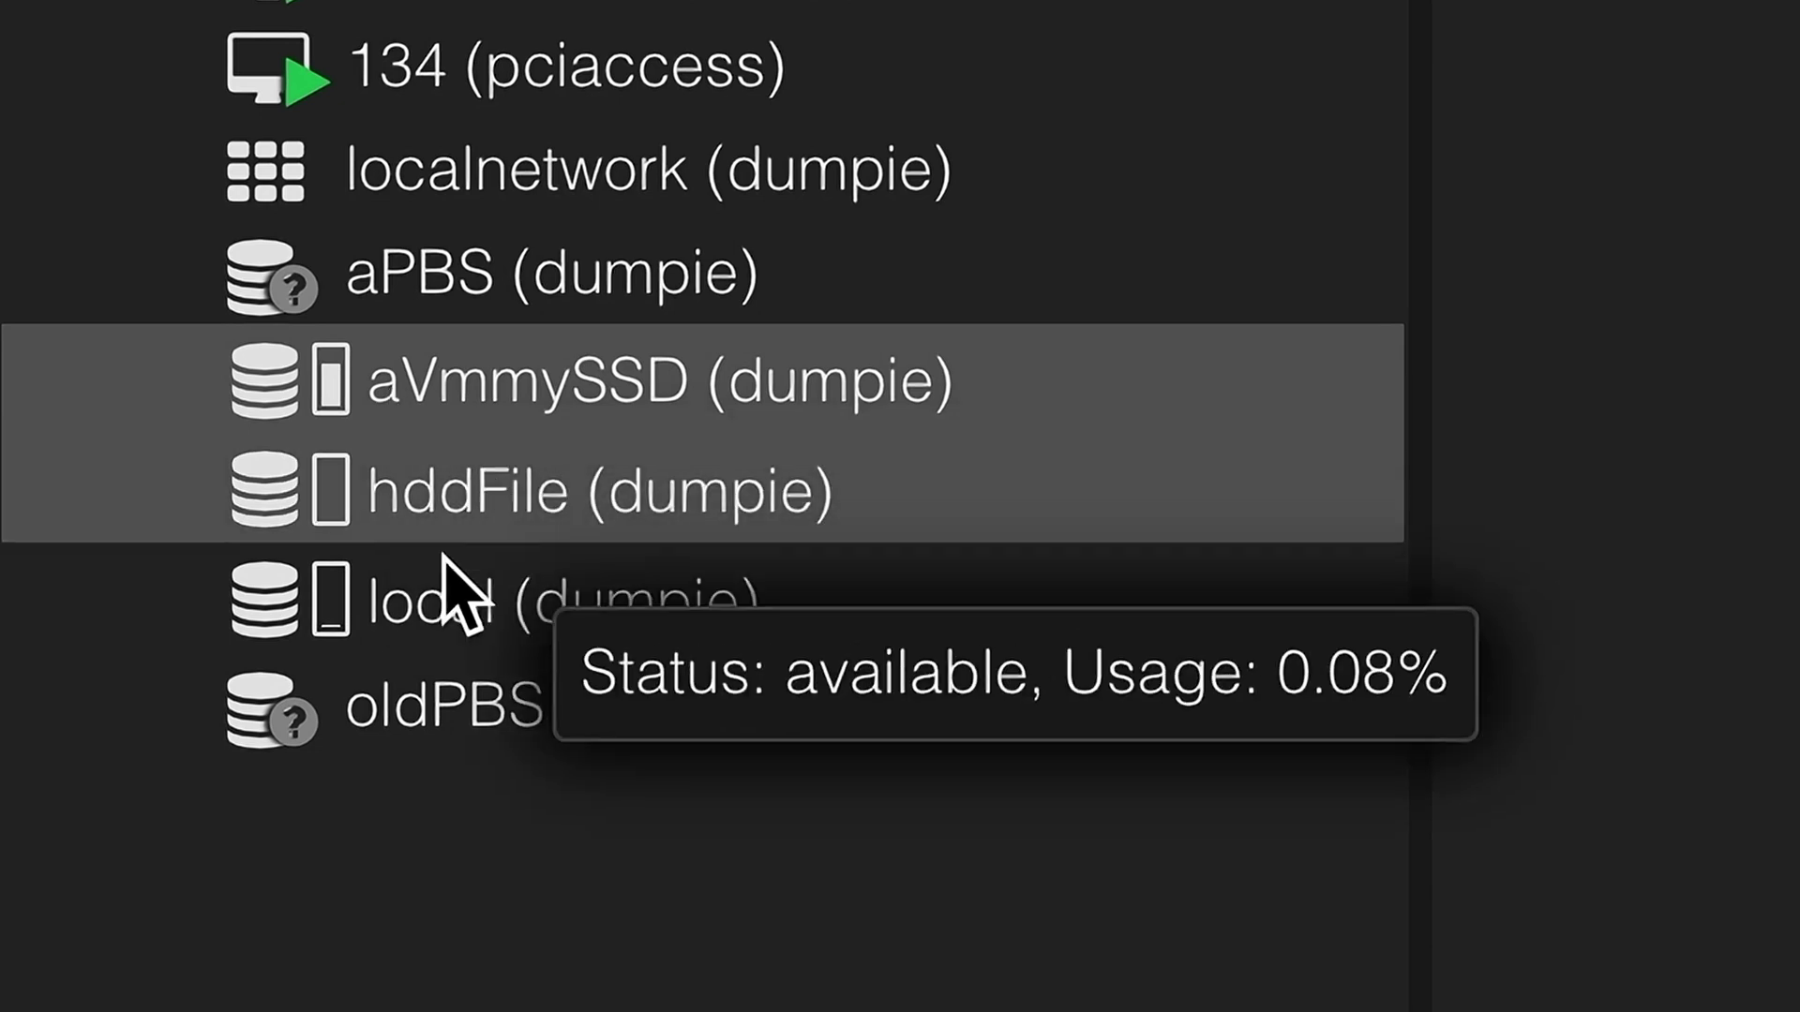
{"action": "mouse_move", "coordinate": [295, 567]}
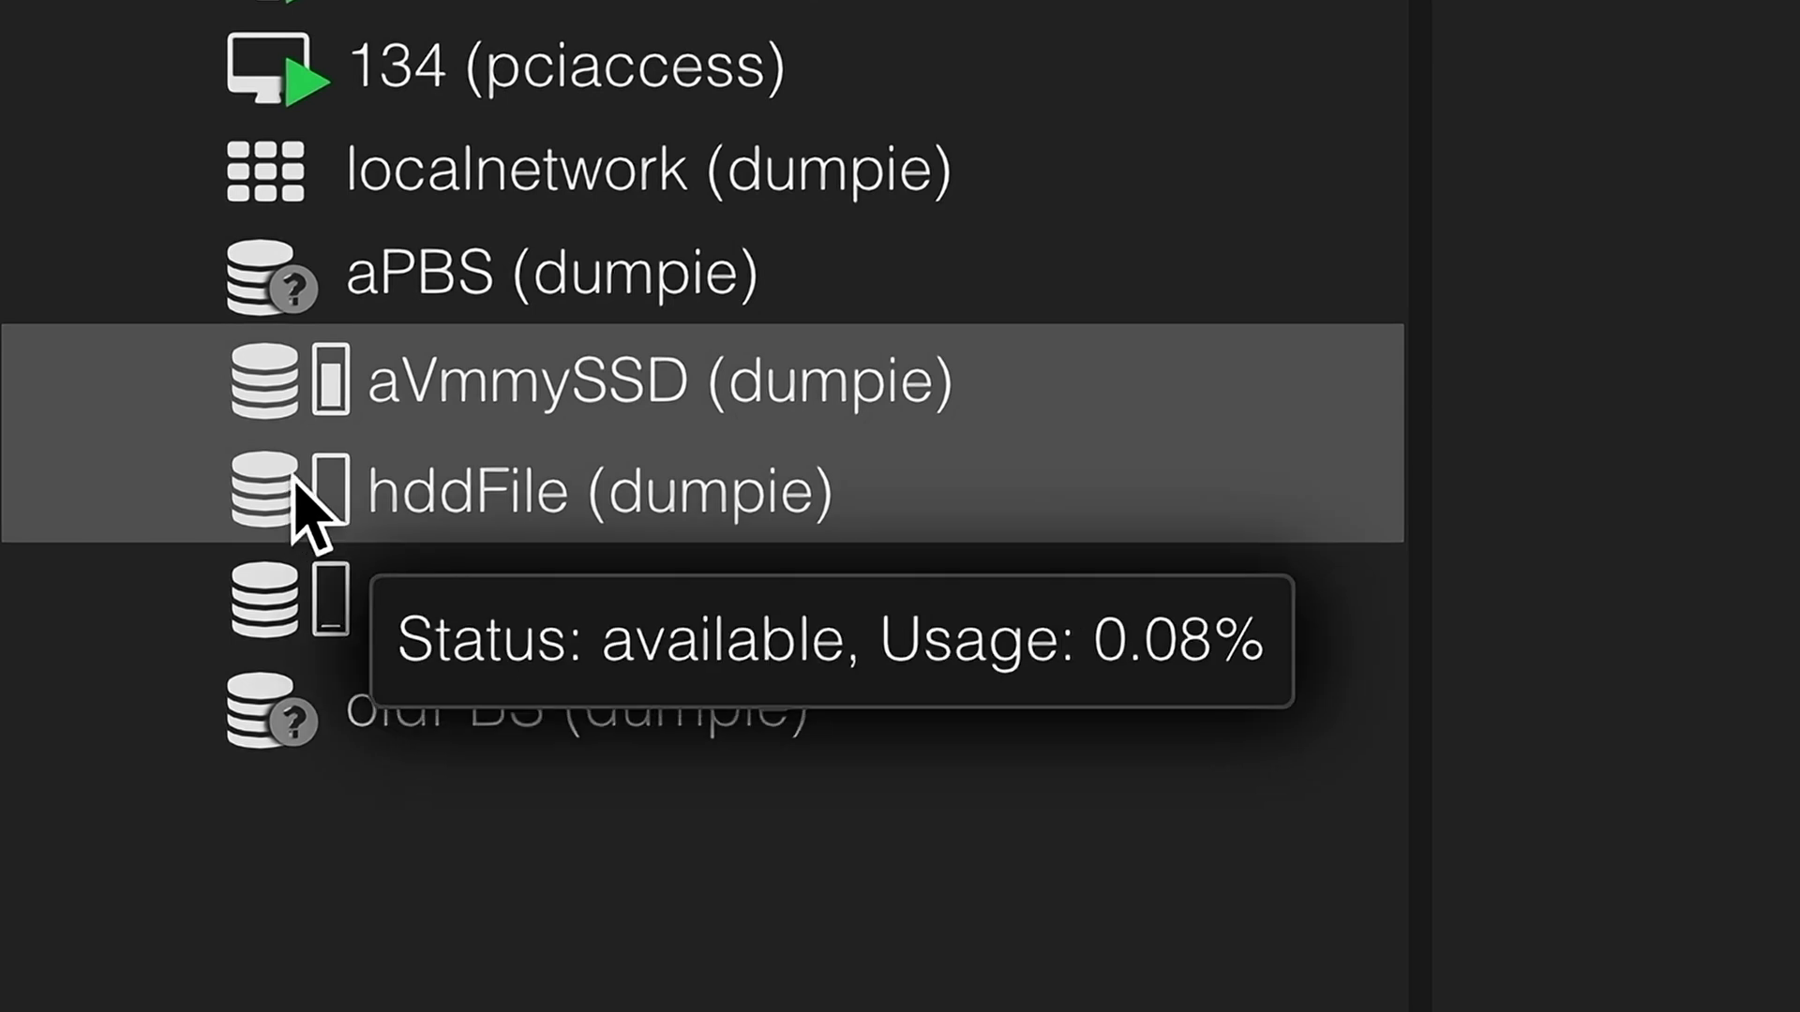
{"action": "mouse_move", "coordinate": [314, 609]}
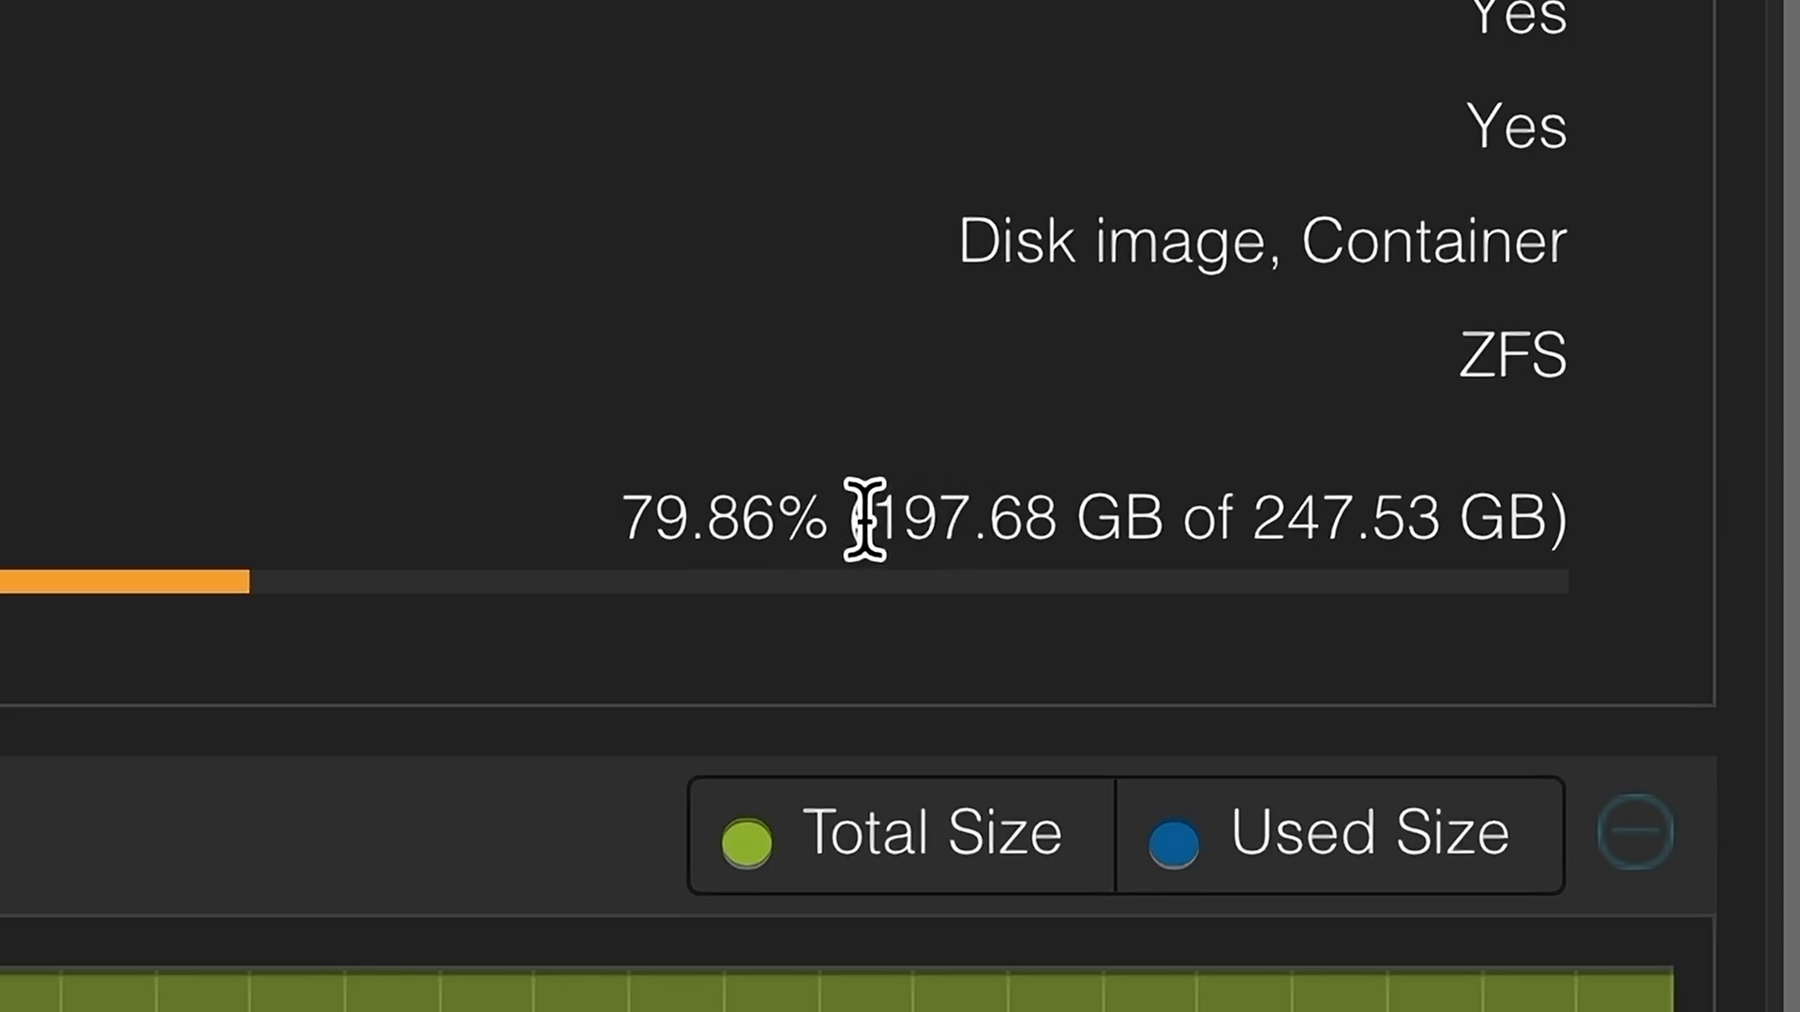
Highlight the usage percentage and capacity figures in the aVmmySSD storage summary
{"action": "left_click_drag", "start_coordinate": [1604, 359], "coordinate": [1557, 359]}
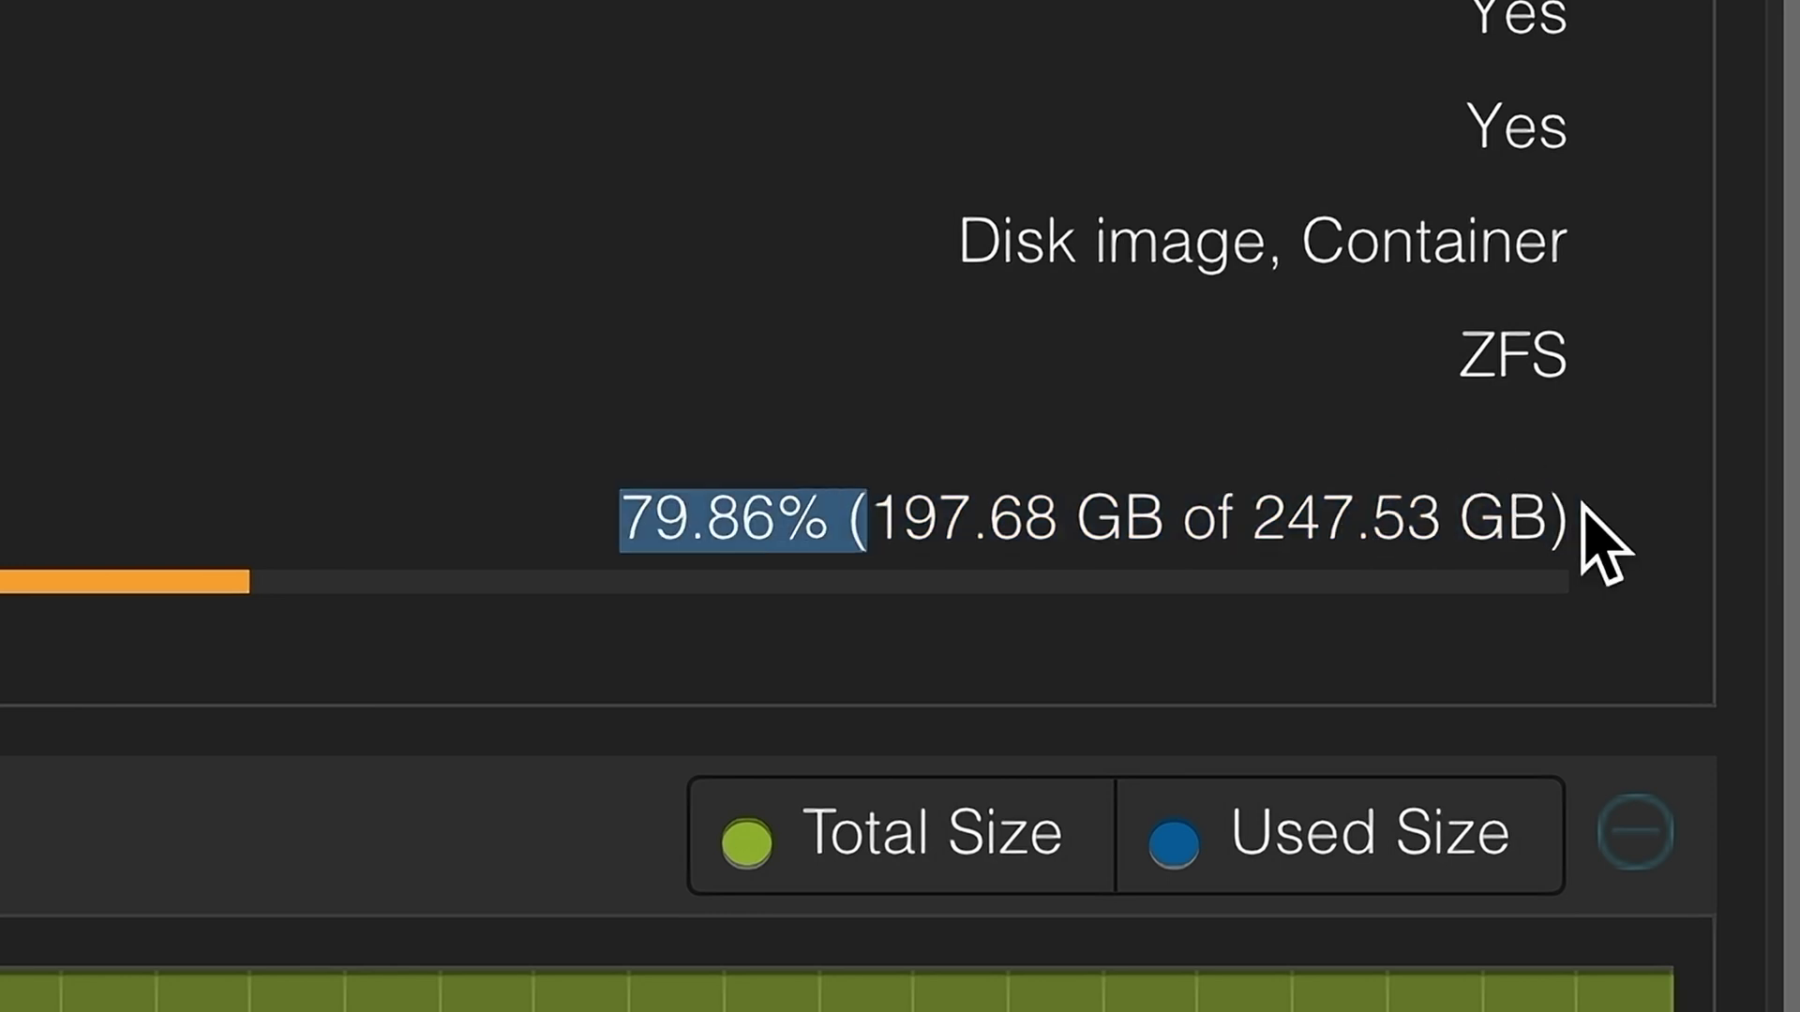
{"action": "left_click", "coordinate": [1506, 522], "text": "shift"}
{"action": "left_click", "coordinate": [1538, 515], "text": "shift"}
{"action": "left_click", "coordinate": [1542, 515]}
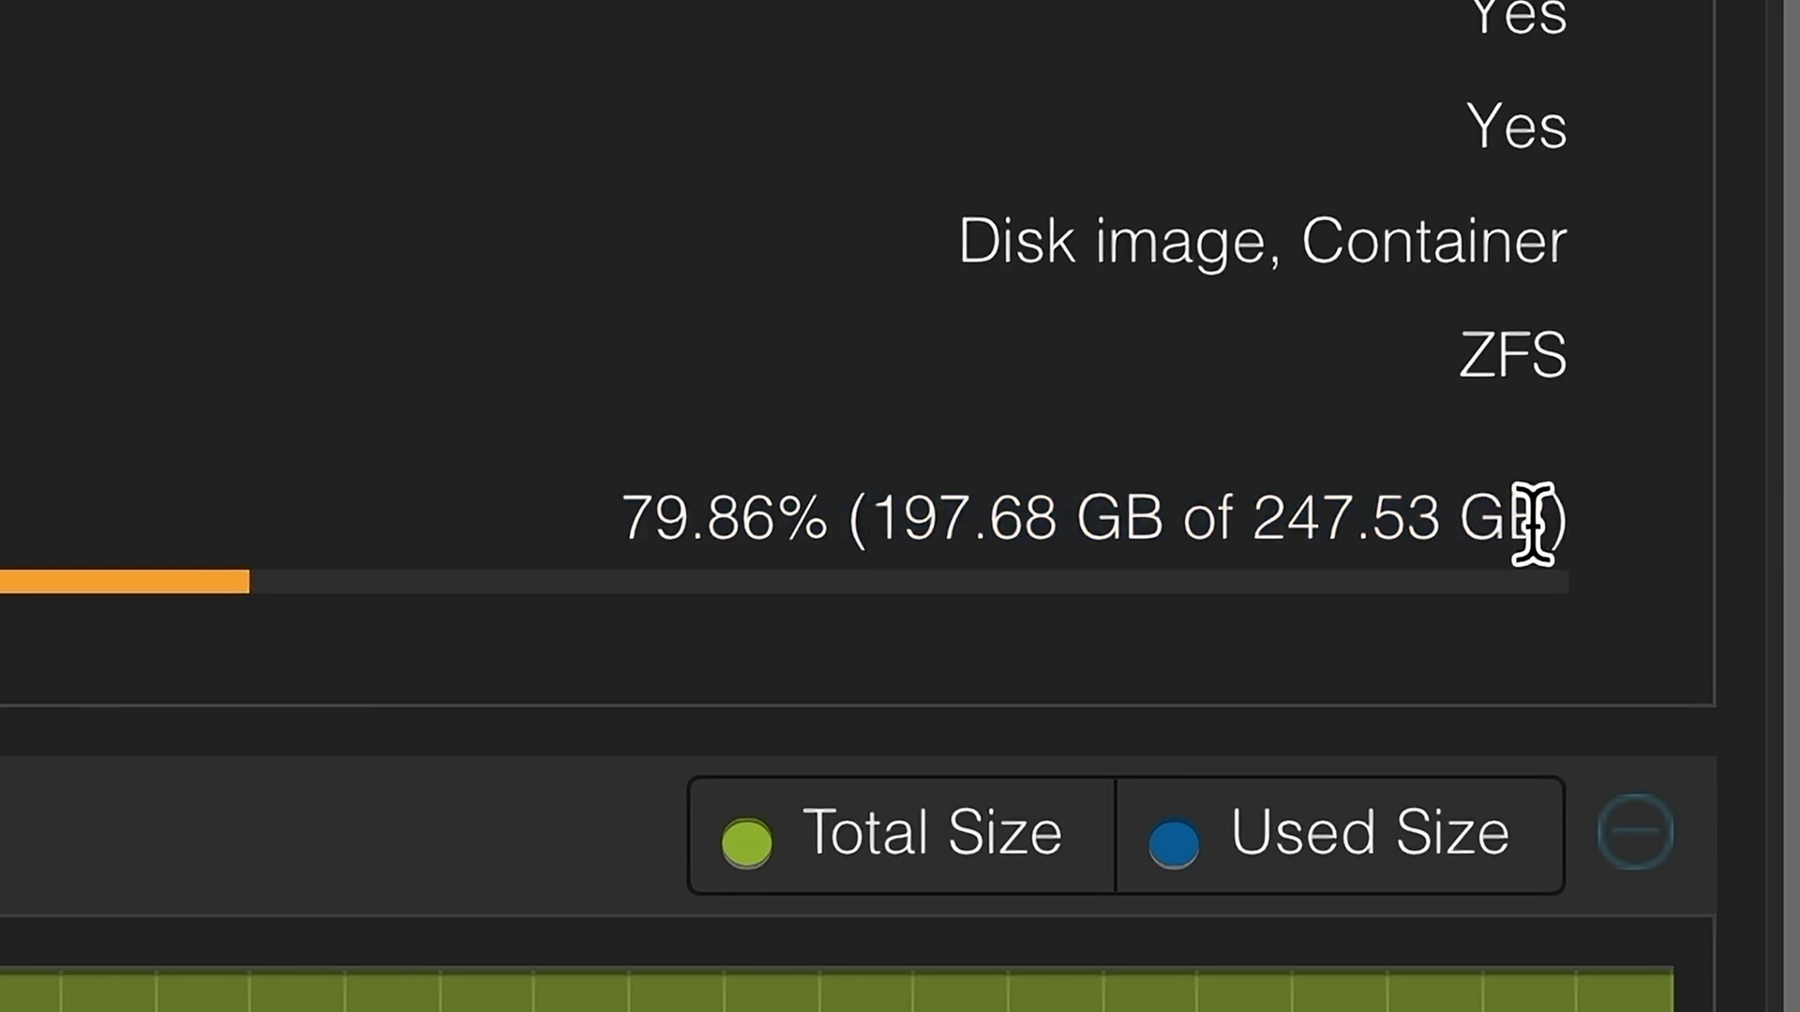
{"action": "left_click_drag", "start_coordinate": [621, 520], "coordinate": [857, 539]}
{"action": "left_click", "coordinate": [859, 541]}
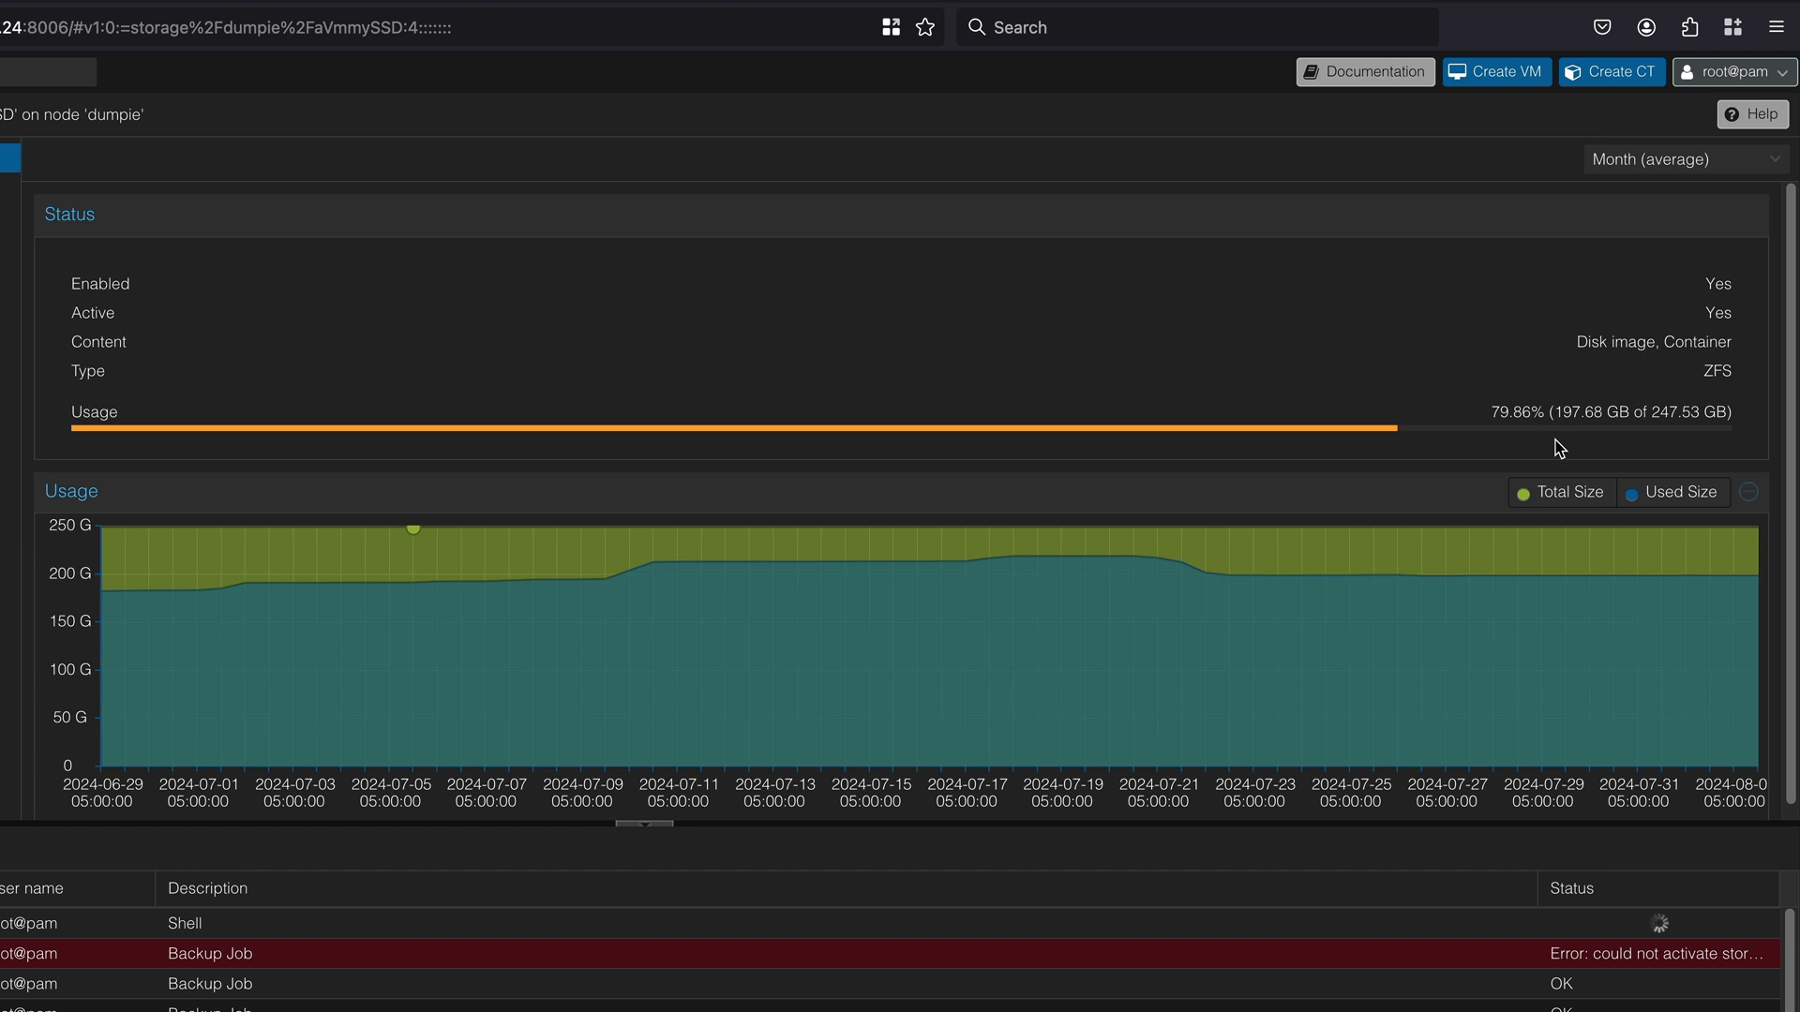
Look through the available time ranges for the aVmmySSD usage chart without choosing another one
{"action": "mouse_move", "coordinate": [1543, 558]}
{"action": "scroll", "coordinate": [1537, 469], "scroll_direction": "up", "scroll_amount": 1}
{"action": "left_click", "coordinate": [1609, 161]}
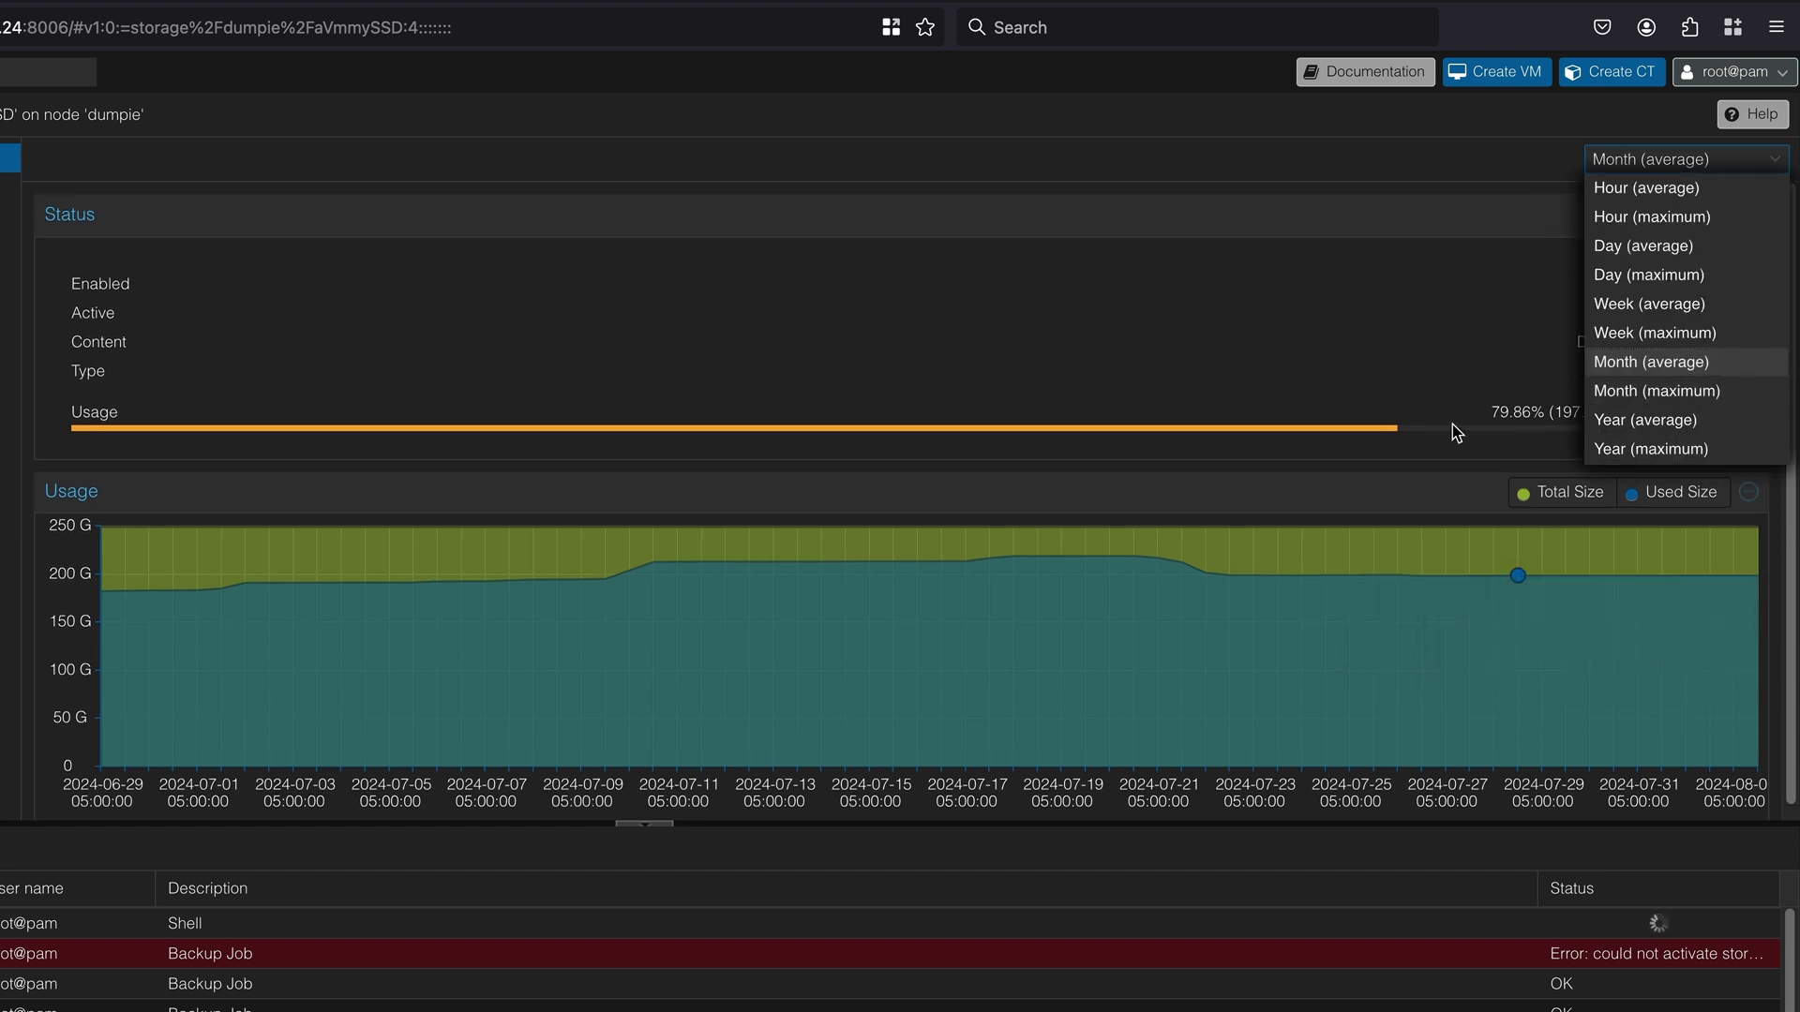
{"action": "left_click", "coordinate": [1386, 312]}
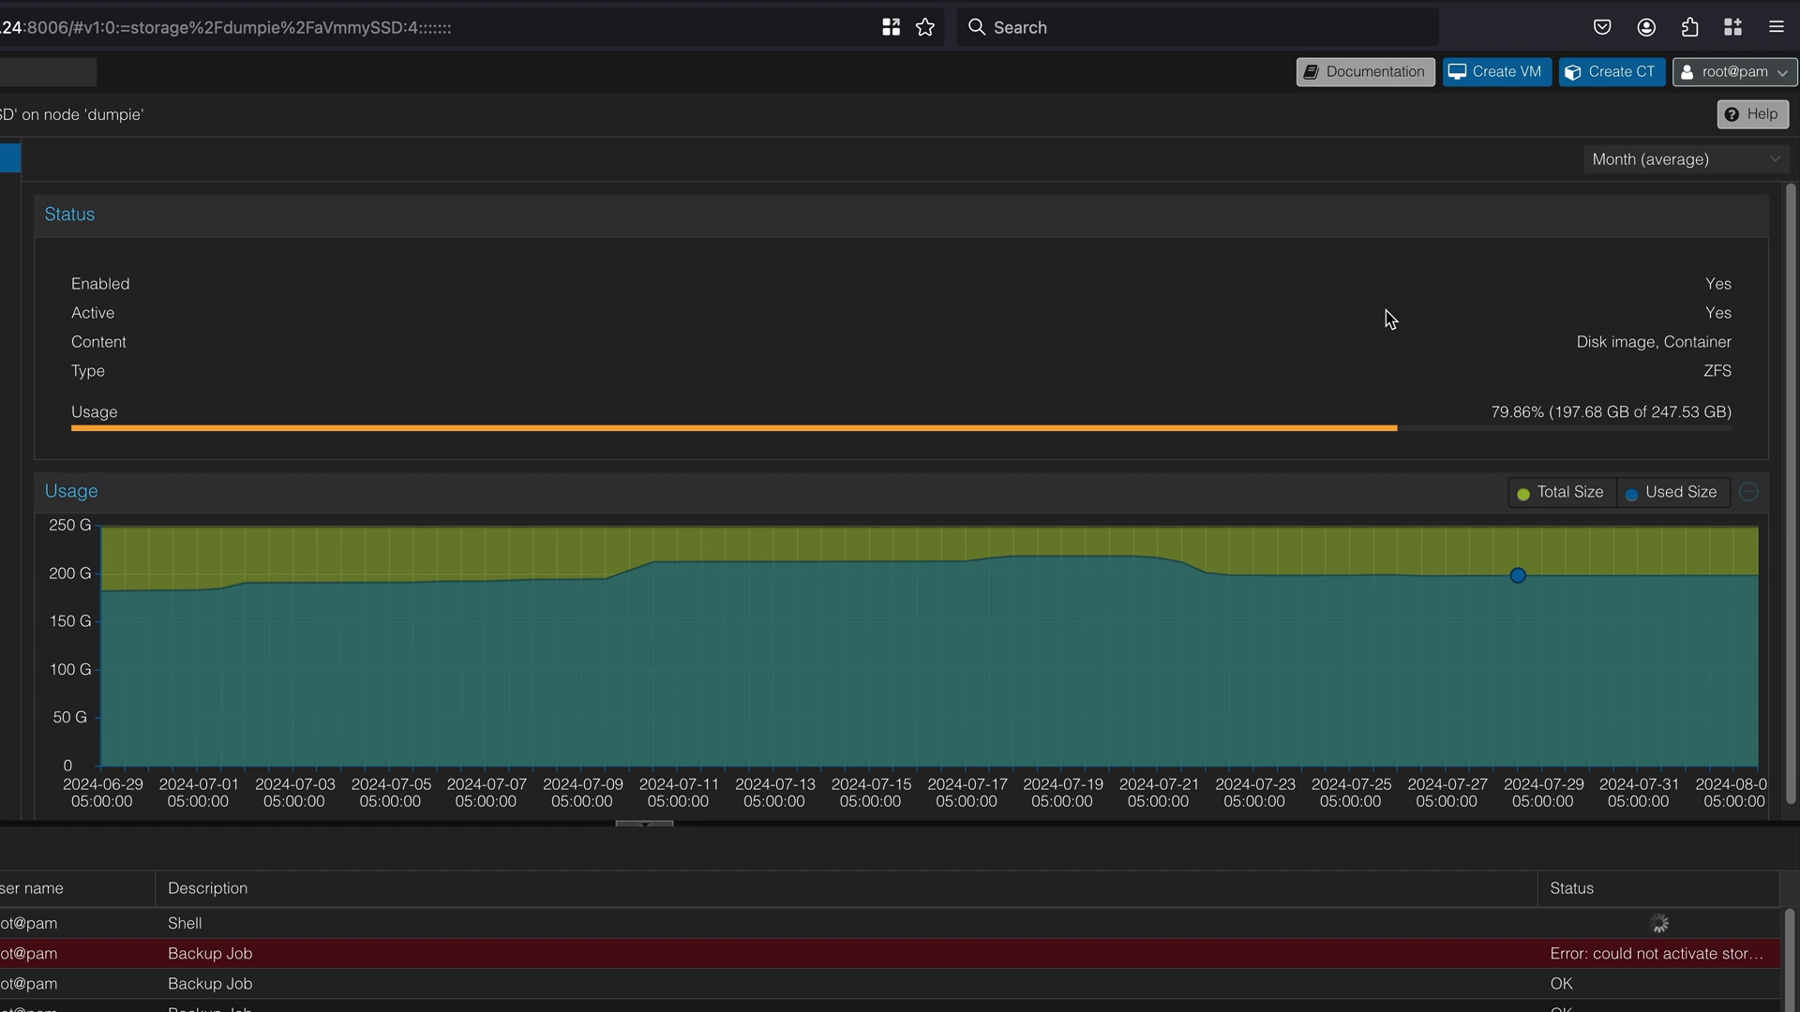
Zoom into part of the aVmmySSD usage history, restore the full chart and highlight the storage's usage figure
{"action": "left_click_drag", "start_coordinate": [132, 606], "coordinate": [750, 539]}
{"action": "left_click_drag", "start_coordinate": [698, 576], "coordinate": [1229, 590]}
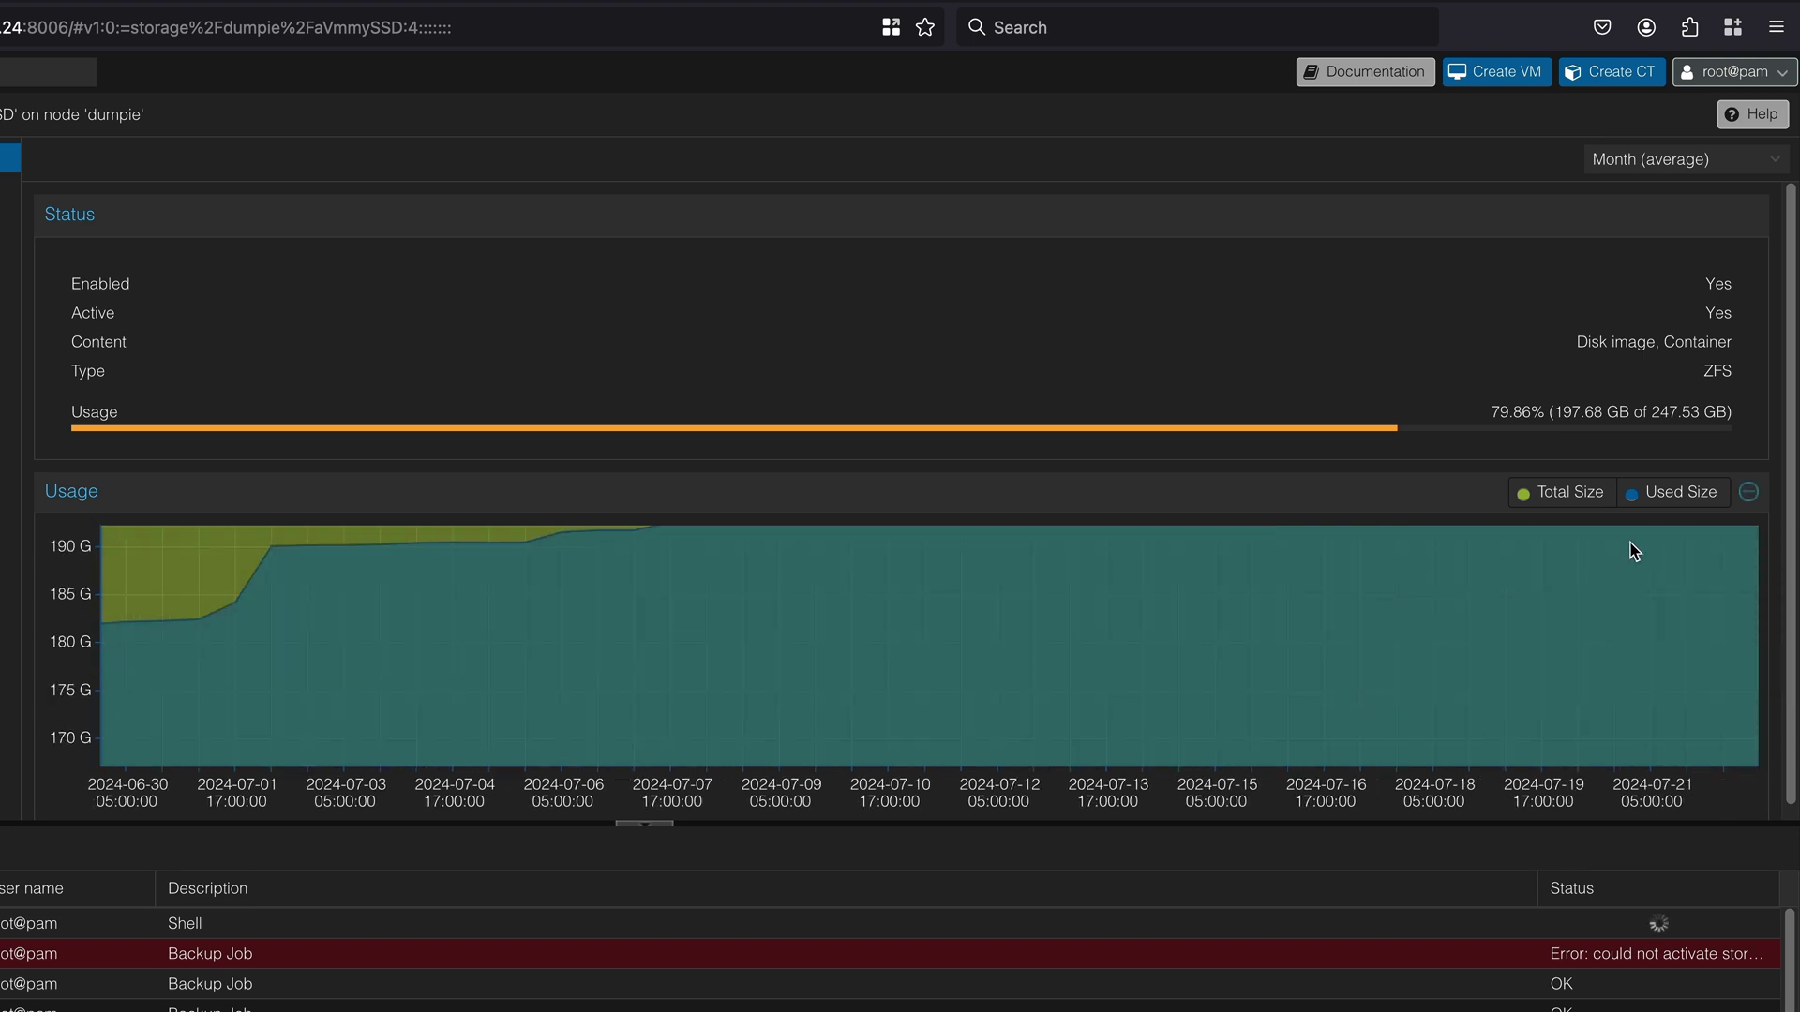
{"action": "left_click", "coordinate": [1749, 494]}
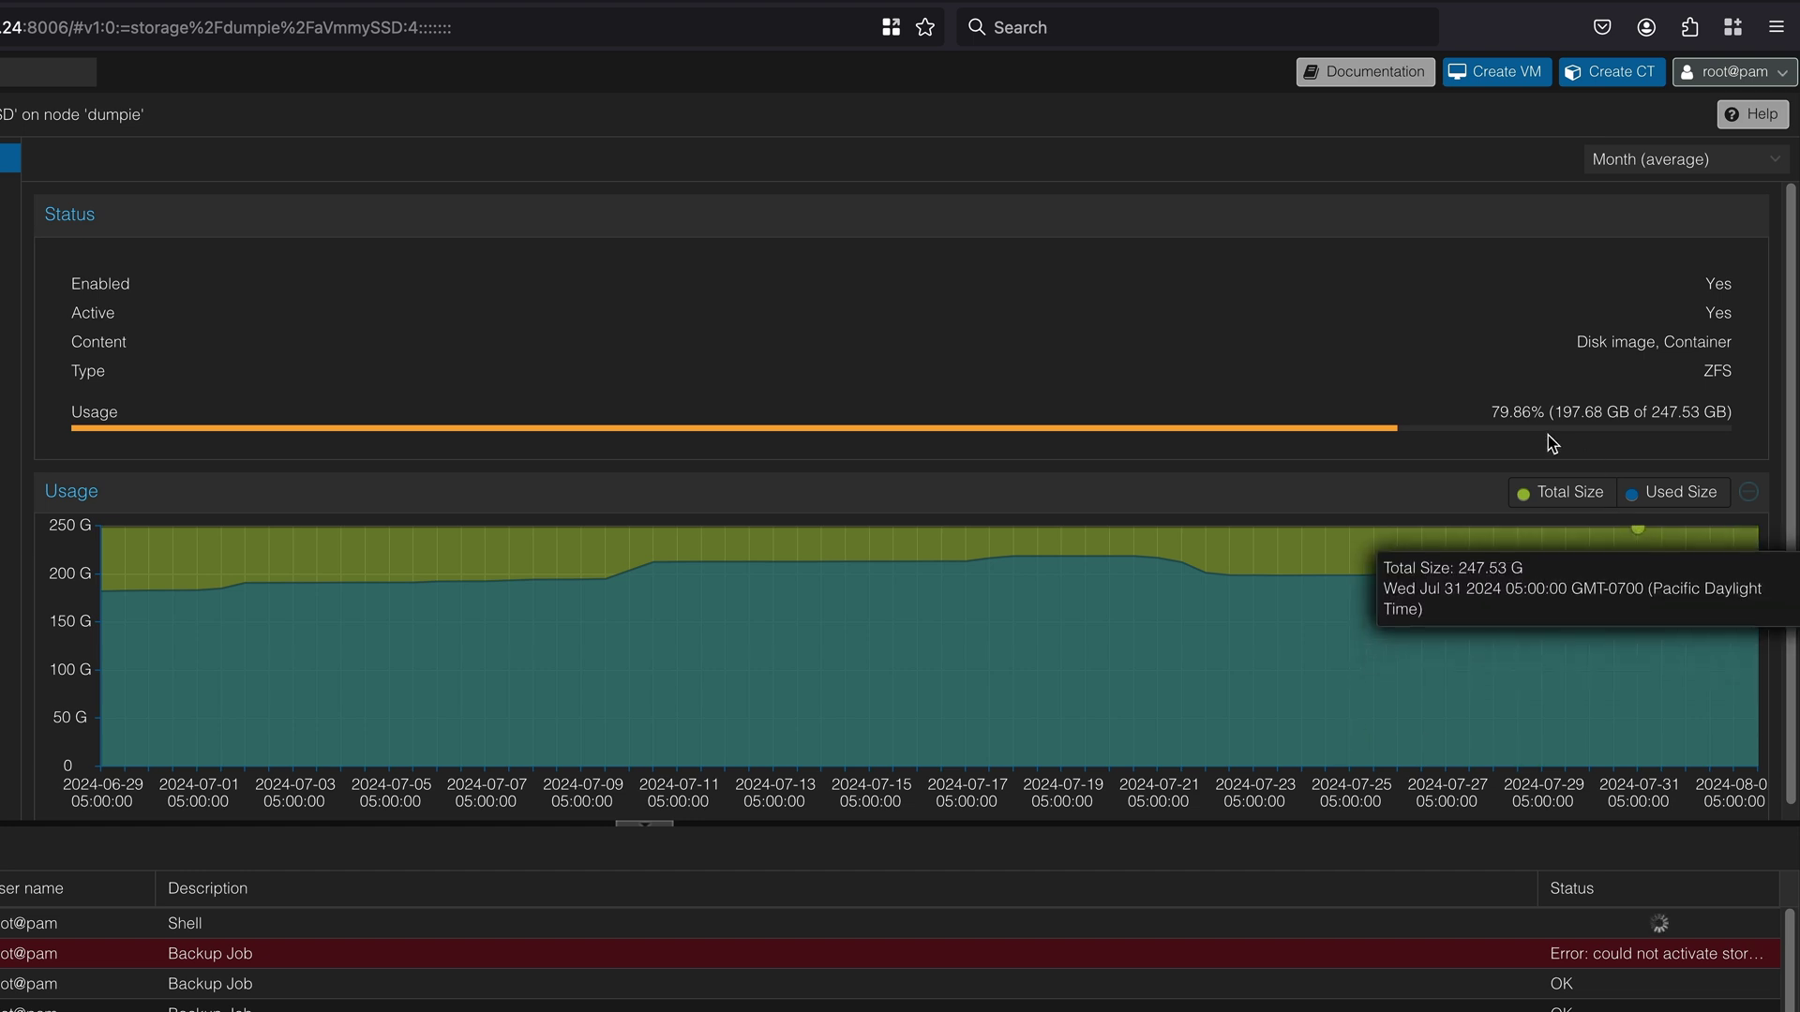
{"action": "left_click_drag", "start_coordinate": [1479, 416], "coordinate": [1739, 414]}
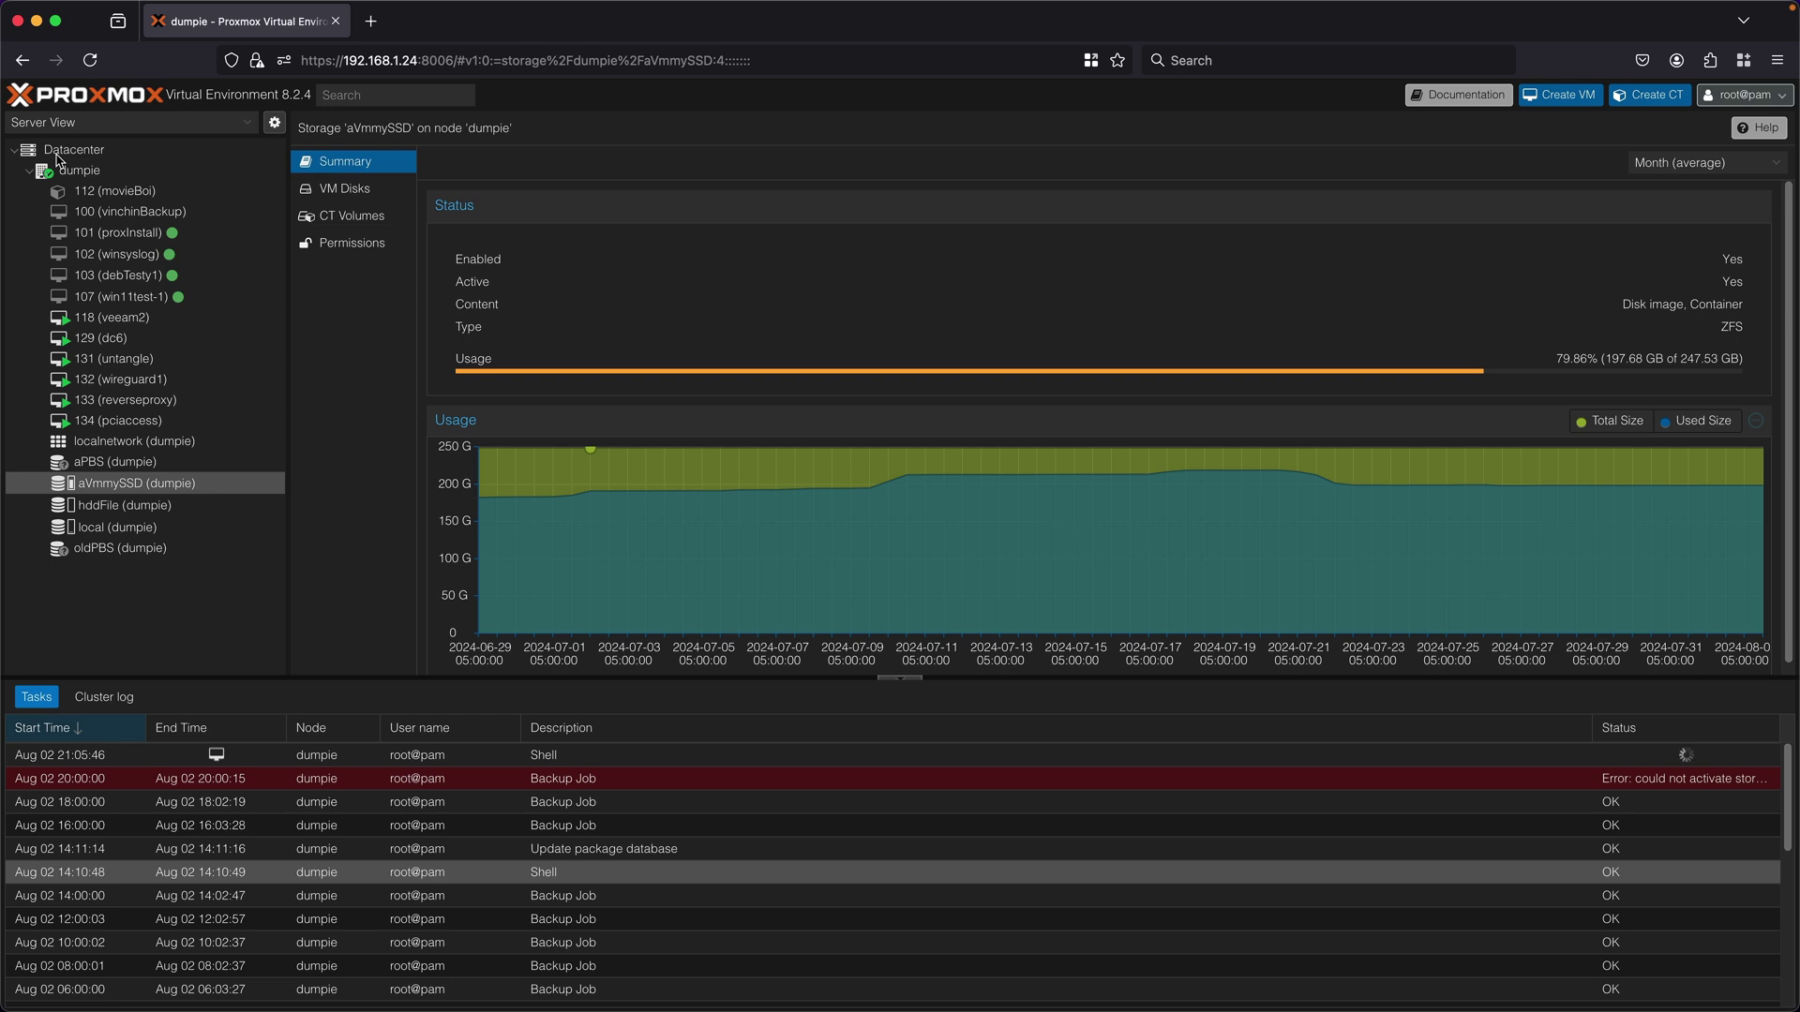
Review the health status, node and guest counts, resource usage and subscription sections of the Datacenter summary
{"action": "left_click", "coordinate": [59, 154]}
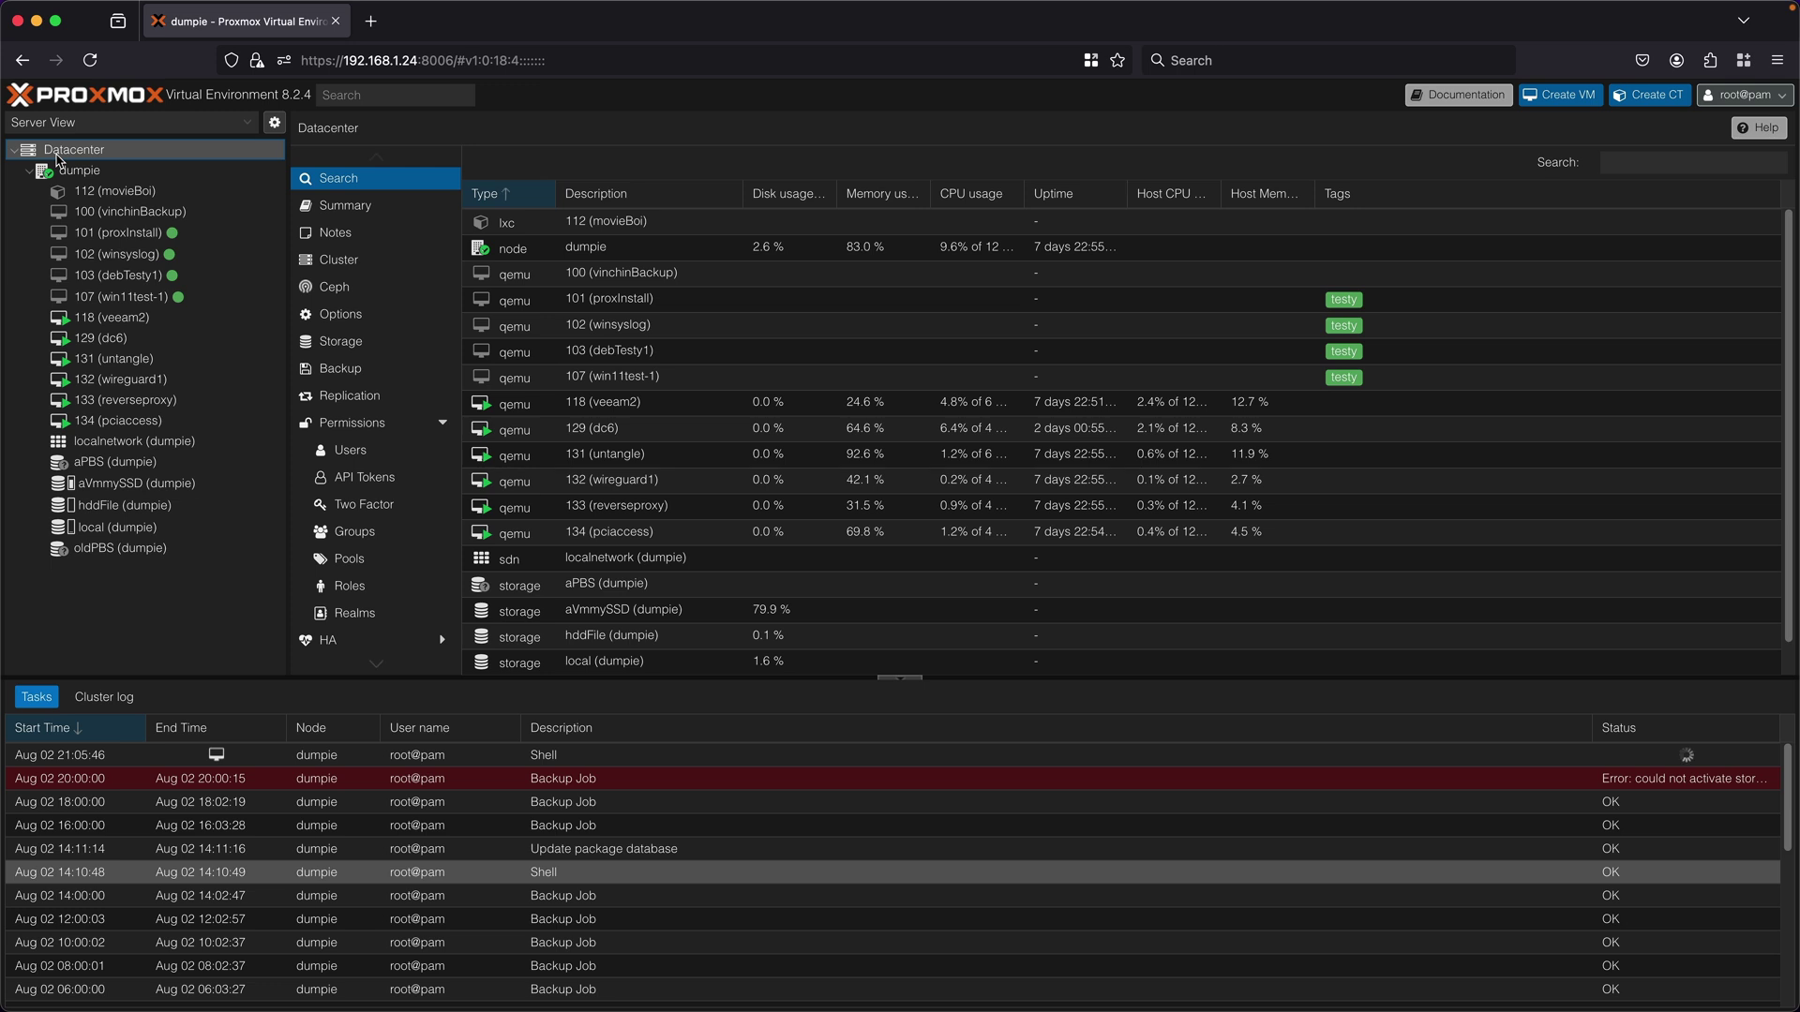
{"action": "left_click", "coordinate": [376, 205]}
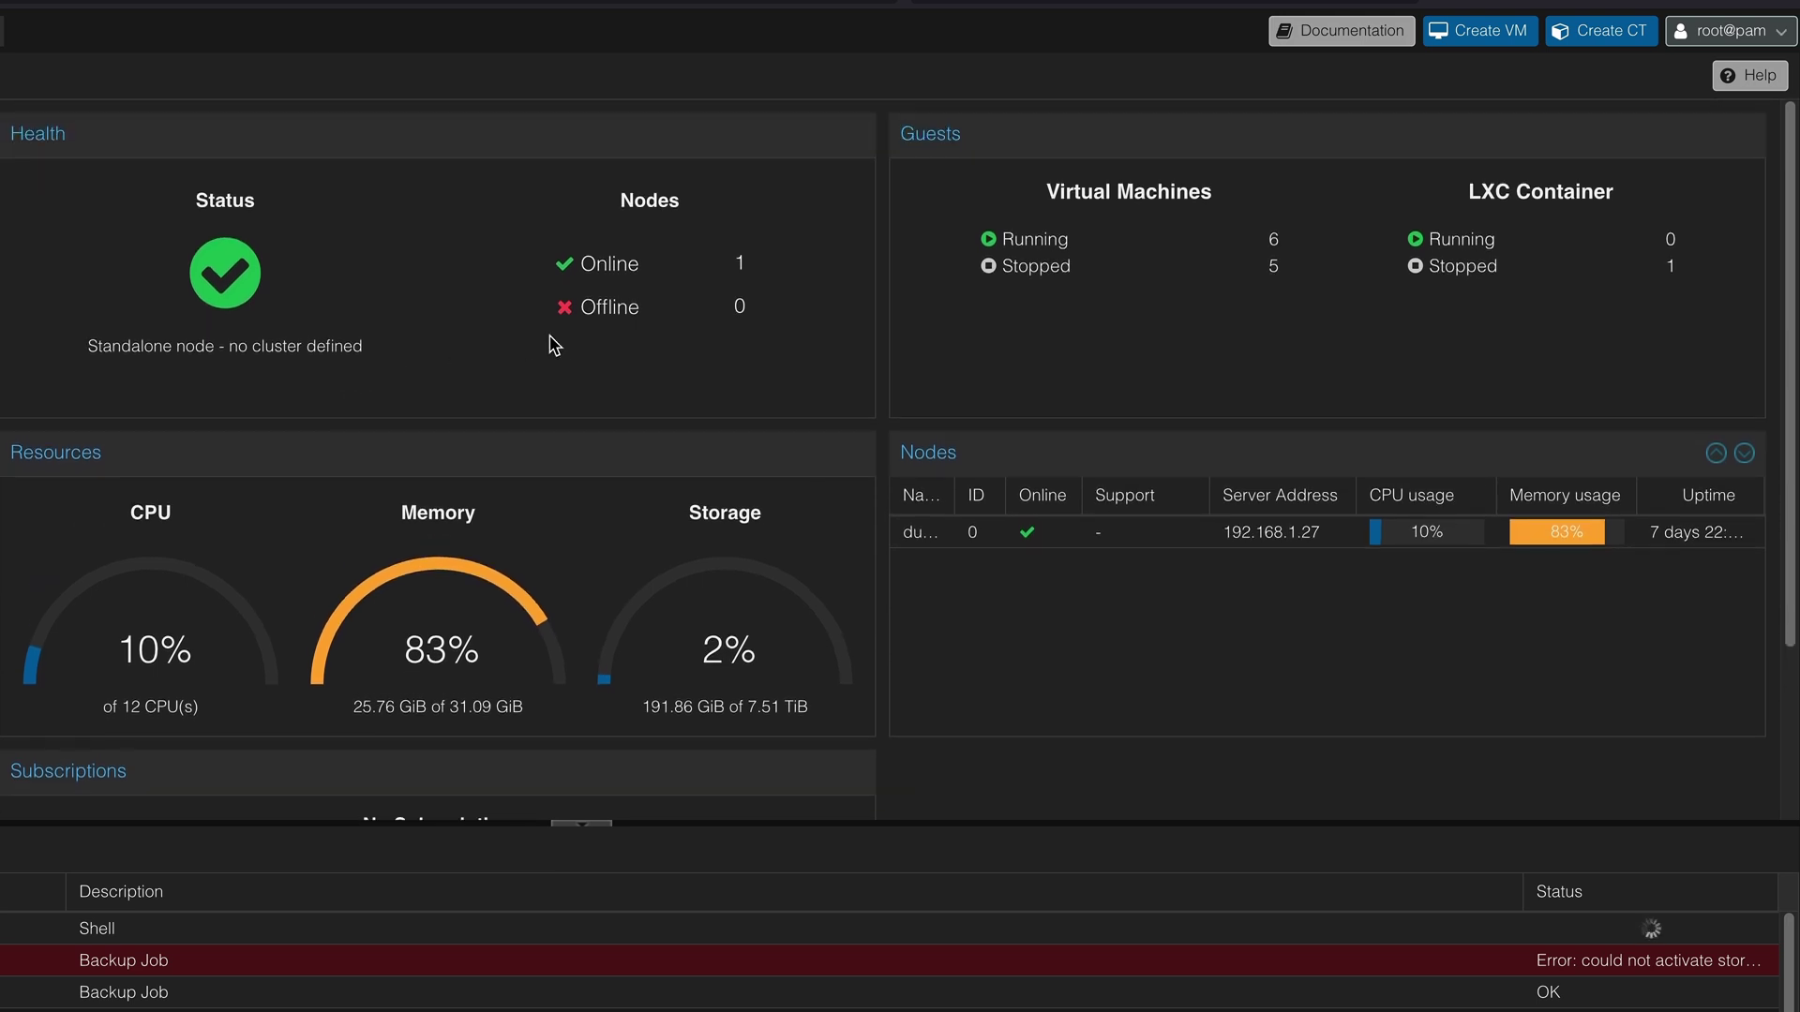
{"action": "left_click_drag", "start_coordinate": [1031, 225], "coordinate": [1510, 281]}
{"action": "left_click", "coordinate": [1530, 358]}
{"action": "scroll", "coordinate": [1531, 358], "scroll_direction": "down", "scroll_amount": 1}
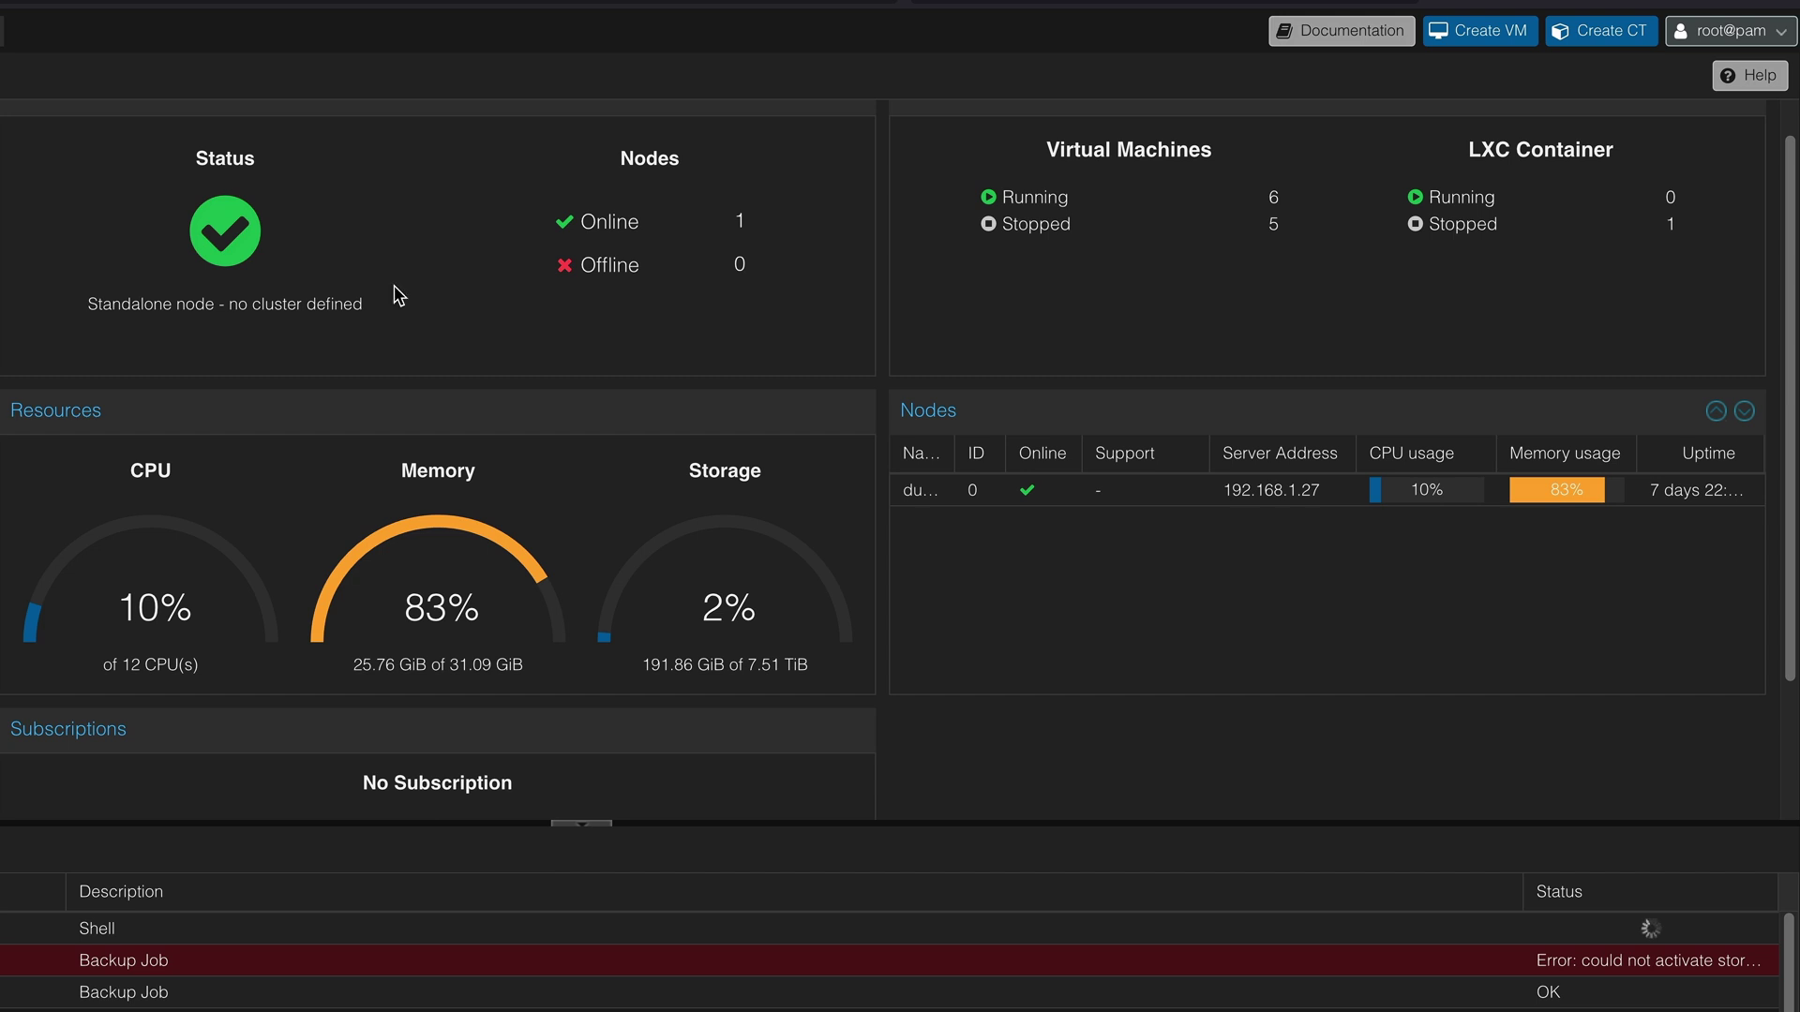
{"action": "scroll", "coordinate": [831, 625], "scroll_direction": "up", "scroll_amount": 1}
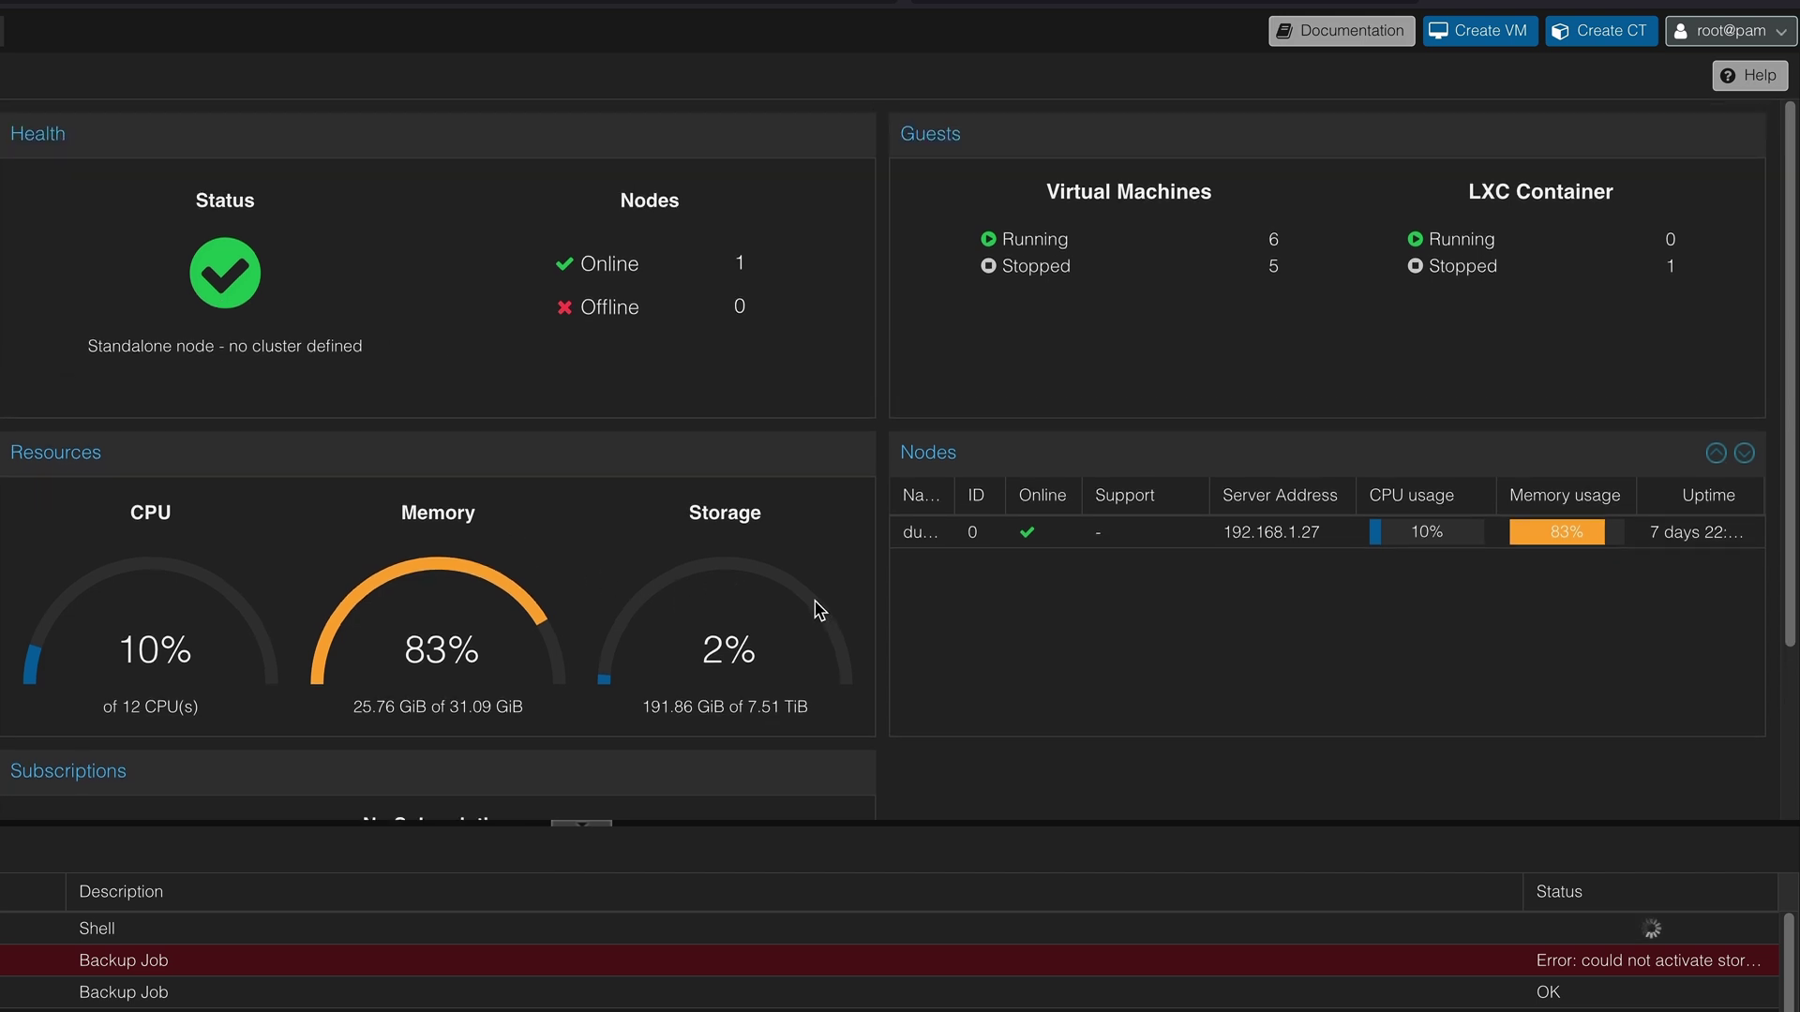
{"action": "scroll", "coordinate": [818, 618], "scroll_direction": "down", "scroll_amount": 1}
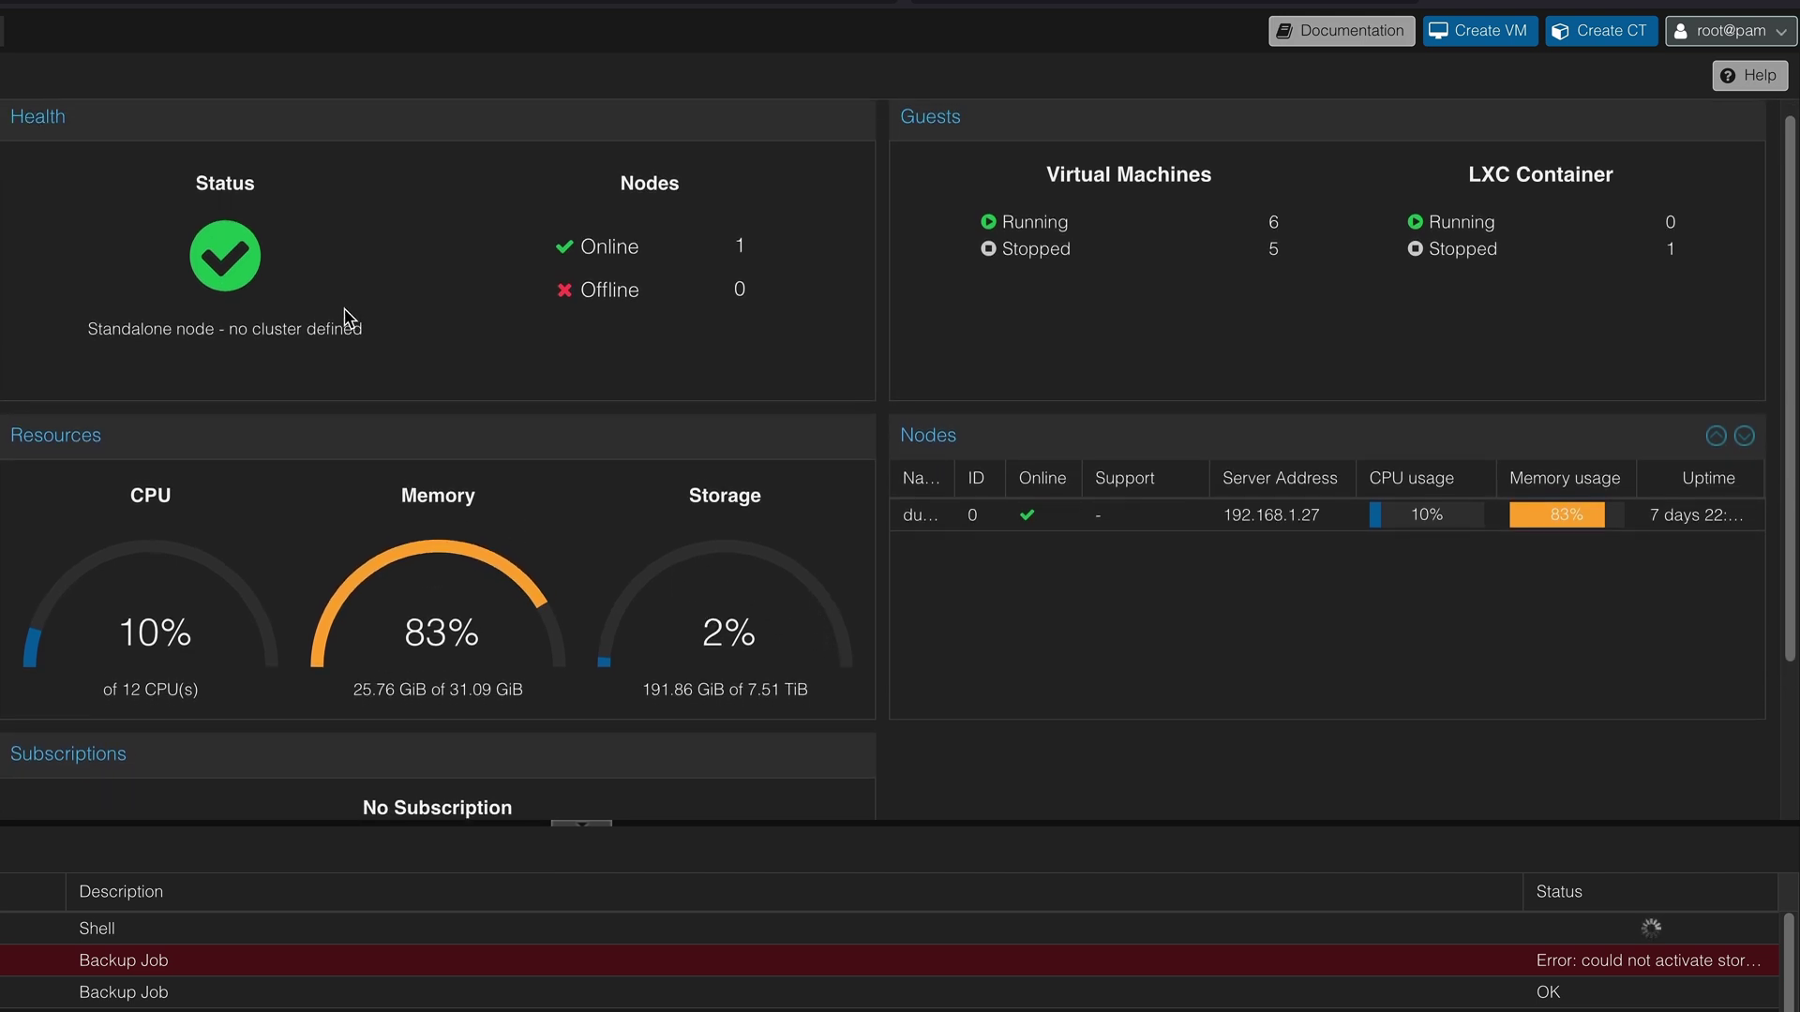
{"action": "scroll", "coordinate": [351, 317], "scroll_direction": "up", "scroll_amount": 1}
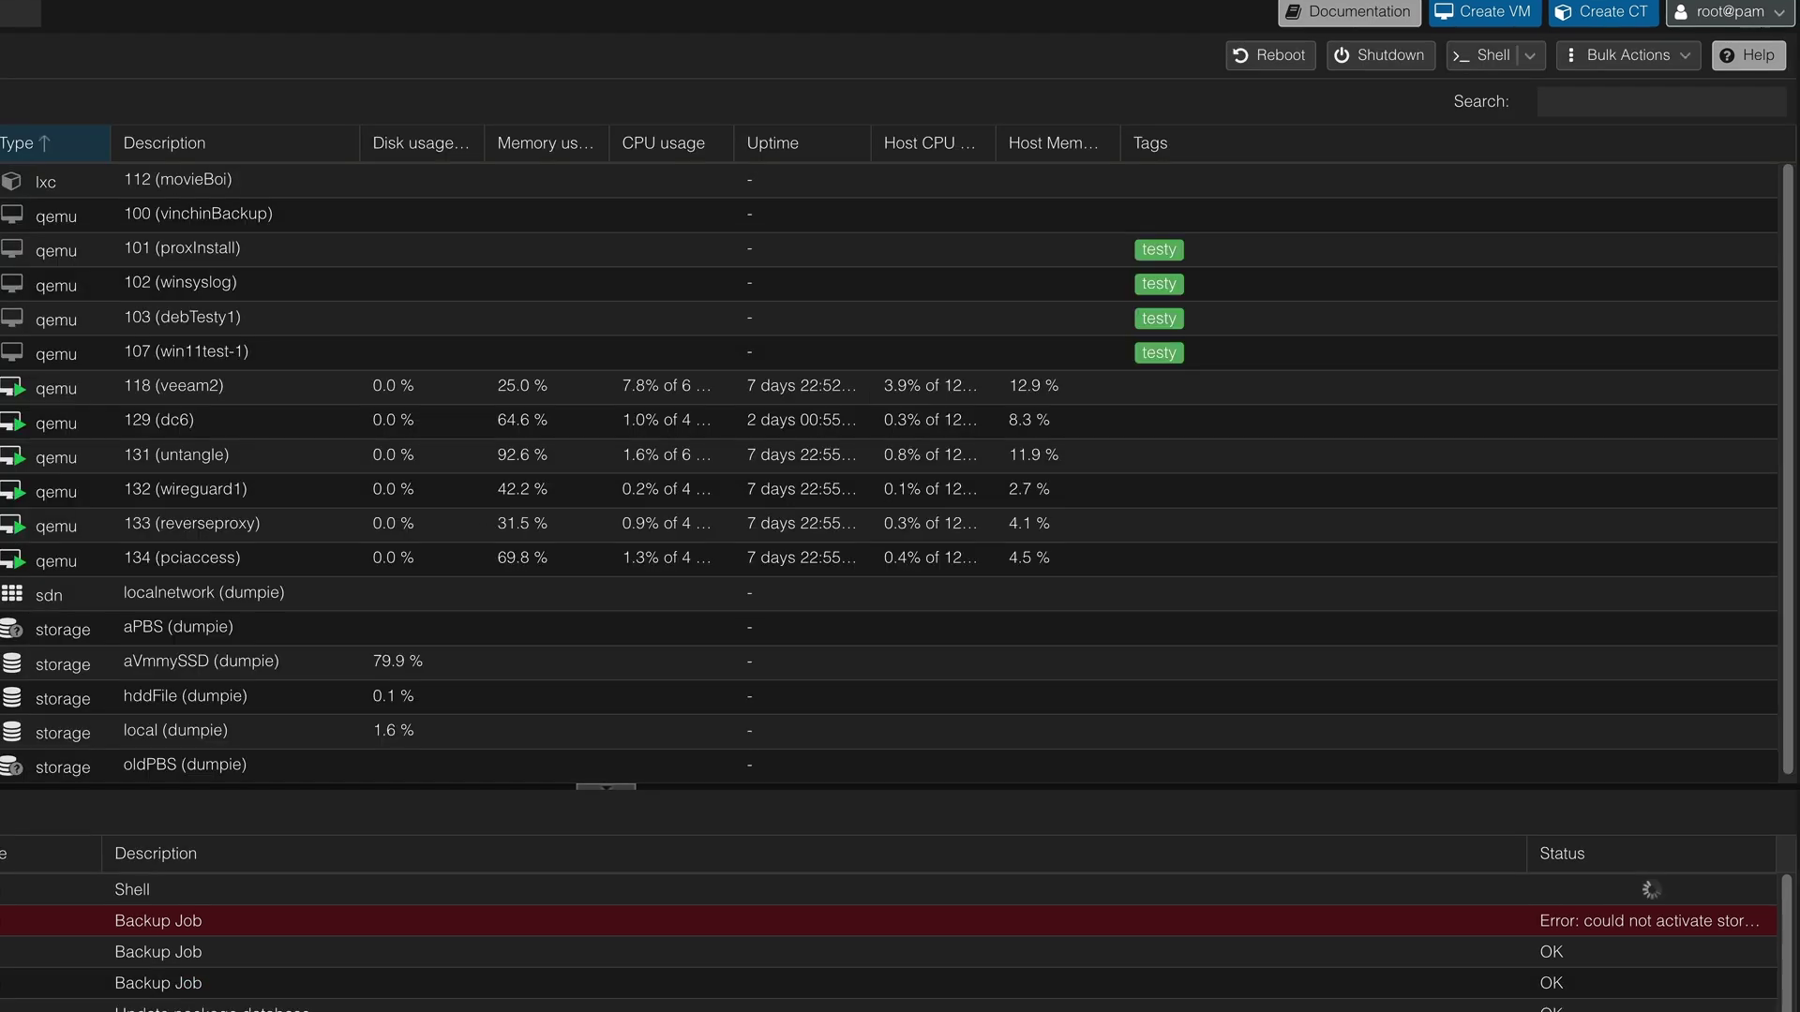
Open the dumpie node's summary and highlight its CPU, load, IO delay, RAM, disk and swap figures together
{"action": "left_click", "coordinate": [0, 138]}
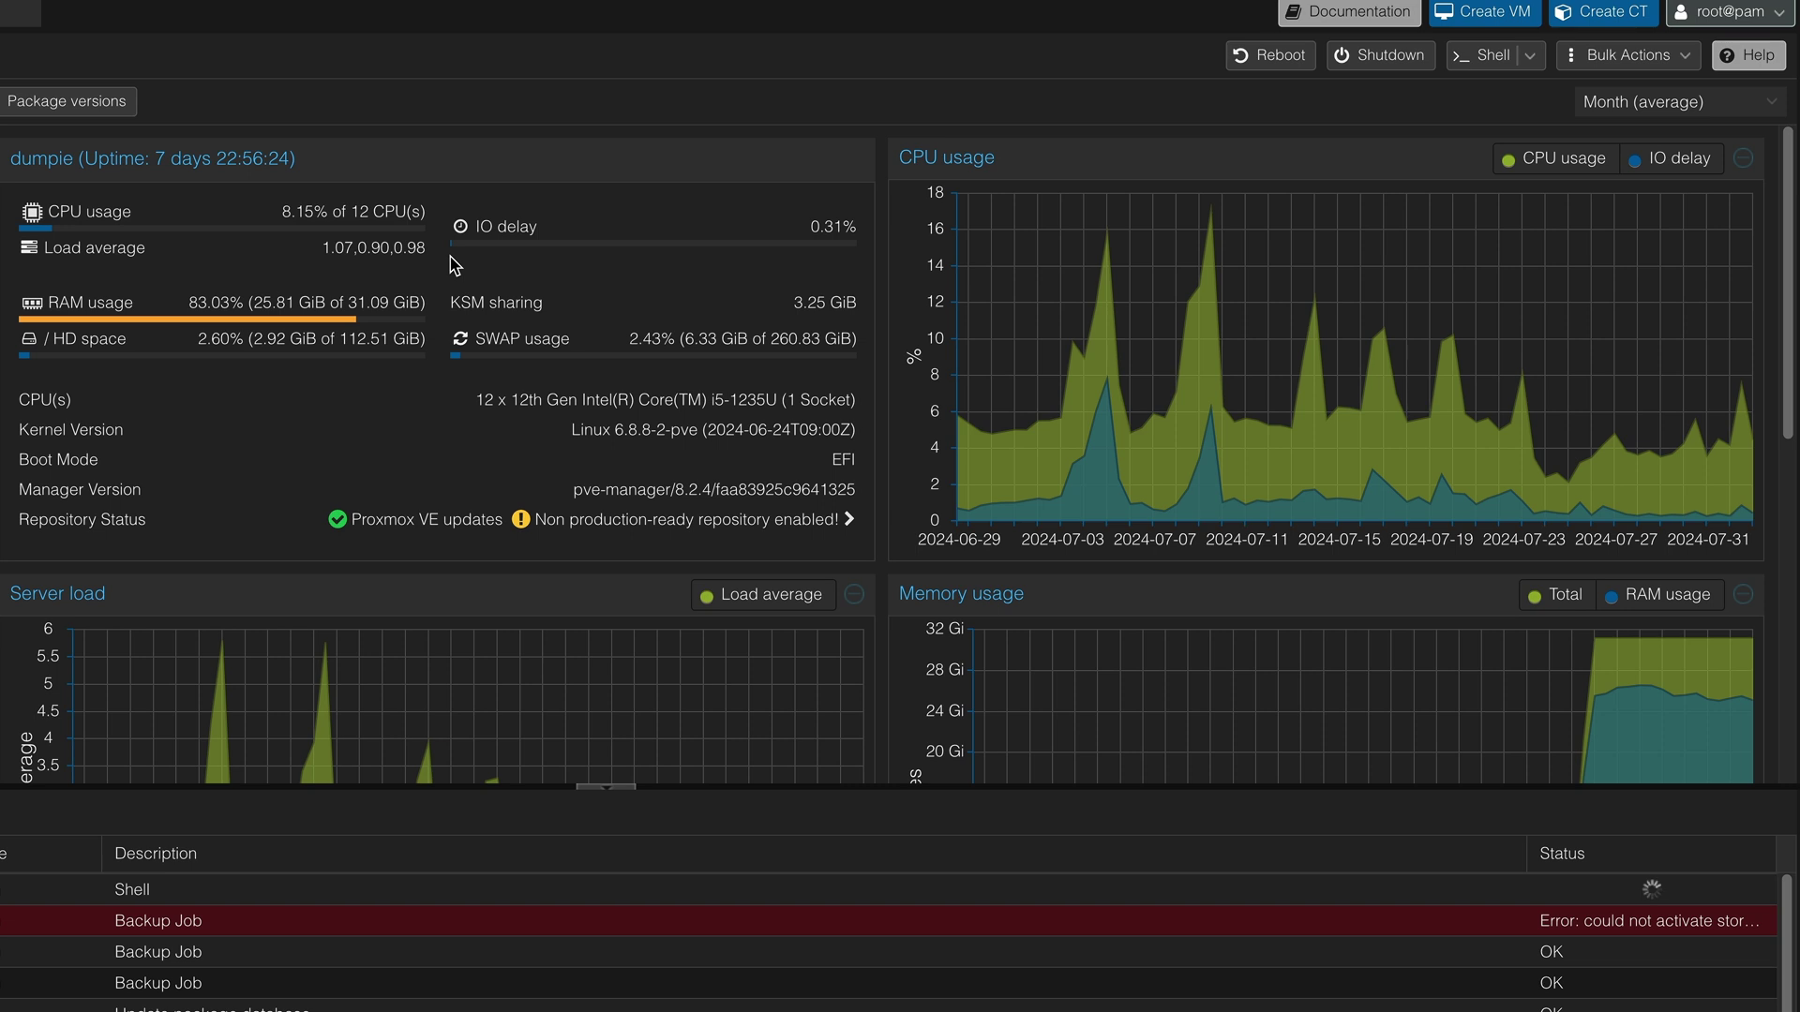
{"action": "left_click_drag", "start_coordinate": [53, 211], "coordinate": [785, 386]}
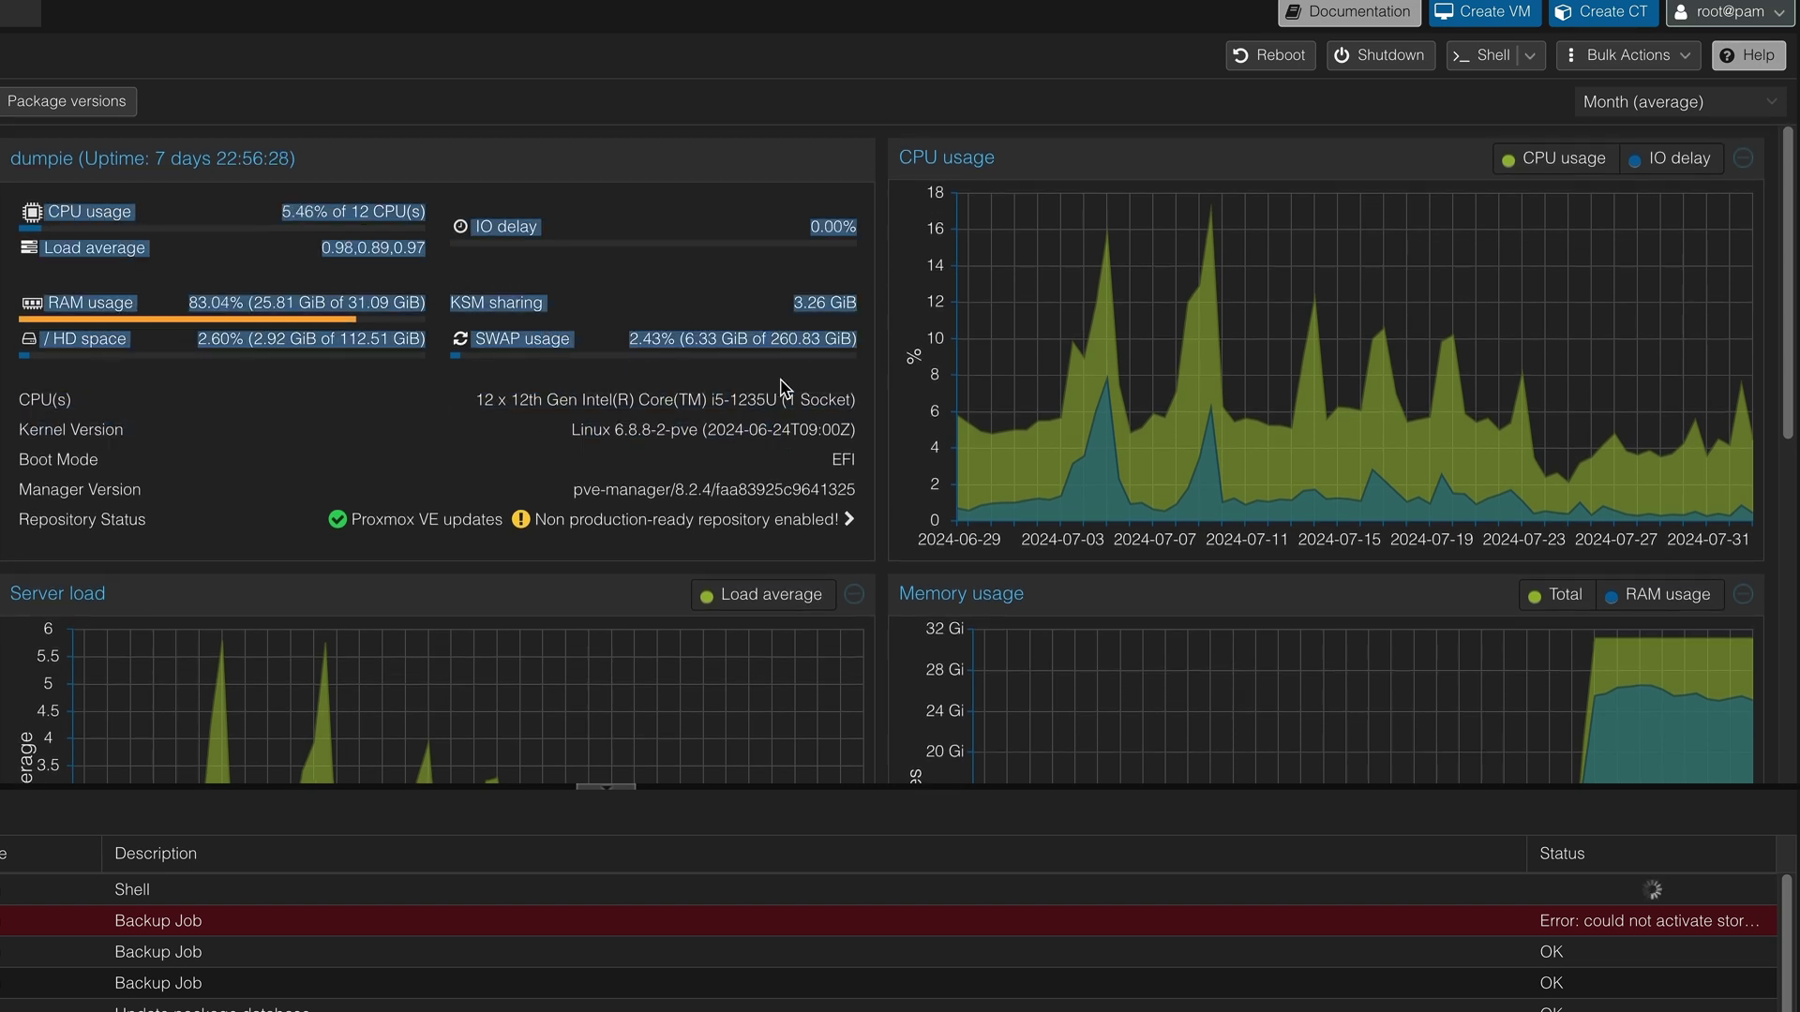
{"action": "left_click", "coordinate": [810, 429]}
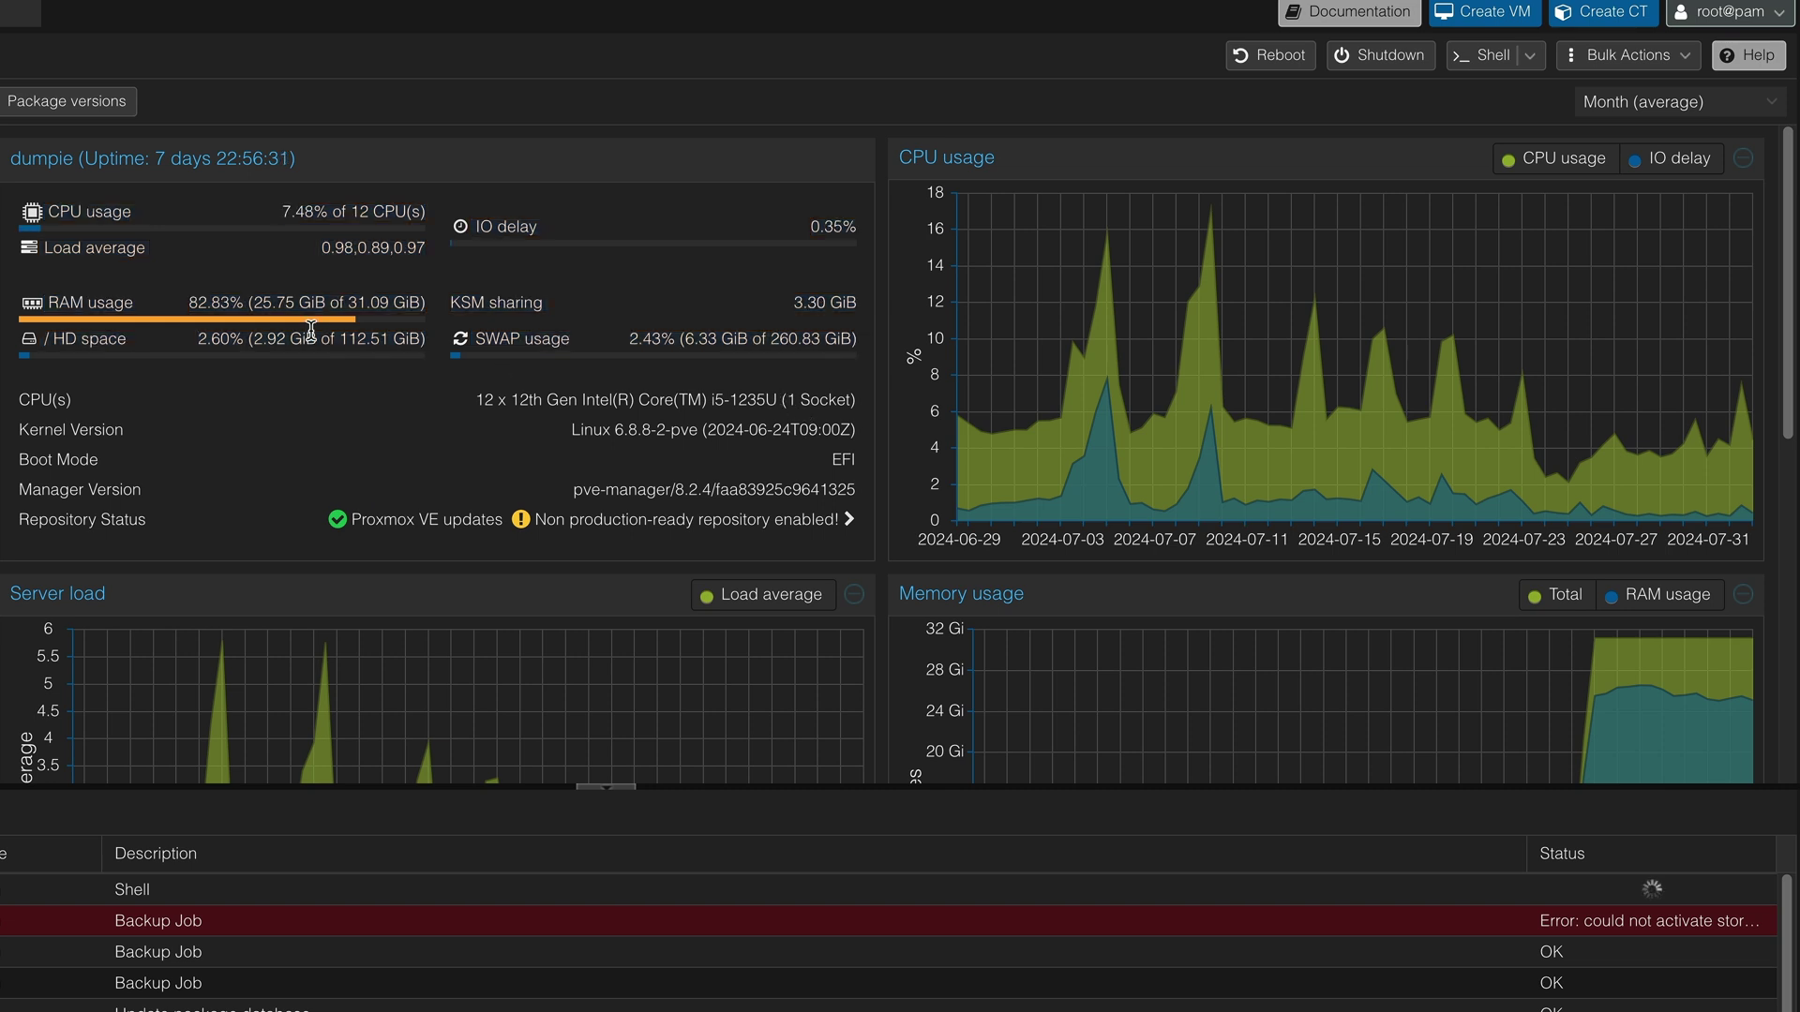
Highlight the CPU usage percentage and the CPU count in the dumpie node's summary
{"action": "left_click_drag", "start_coordinate": [289, 213], "coordinate": [403, 215]}
{"action": "left_click", "coordinate": [436, 217]}
{"action": "left_click_drag", "start_coordinate": [492, 253], "coordinate": [423, 253]}
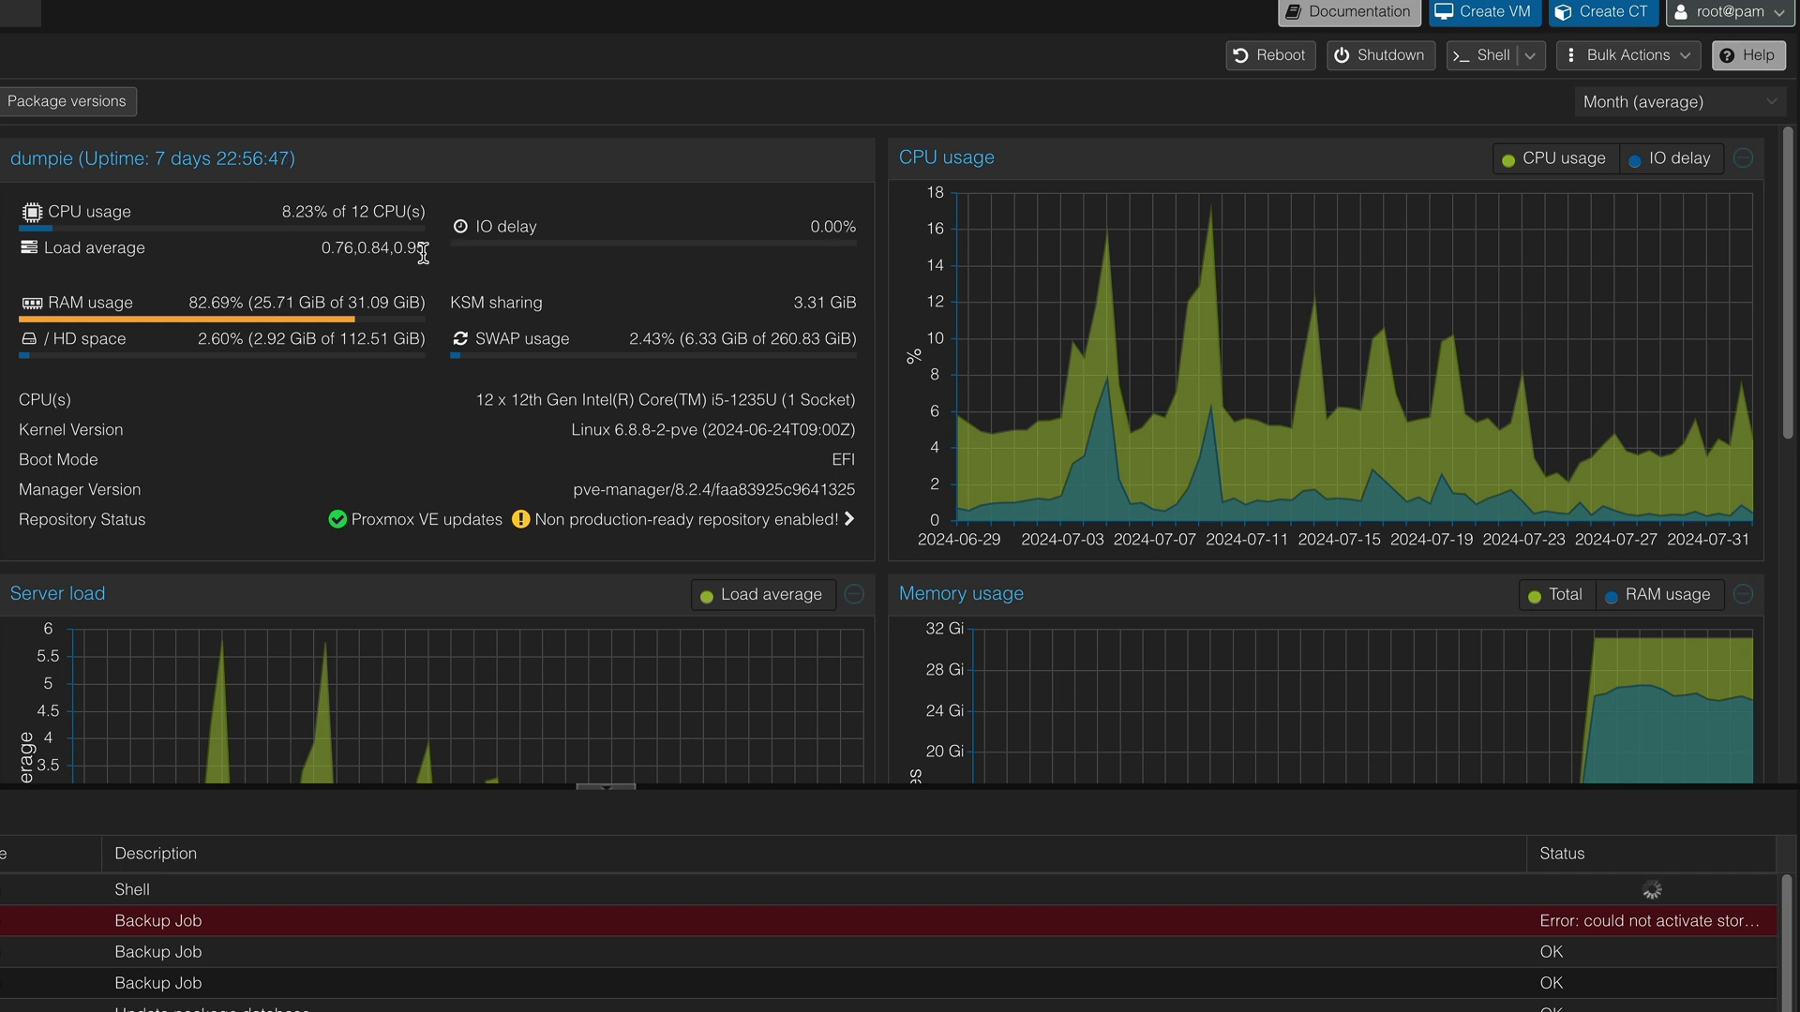
{"action": "left_click_drag", "start_coordinate": [342, 211], "coordinate": [393, 212]}
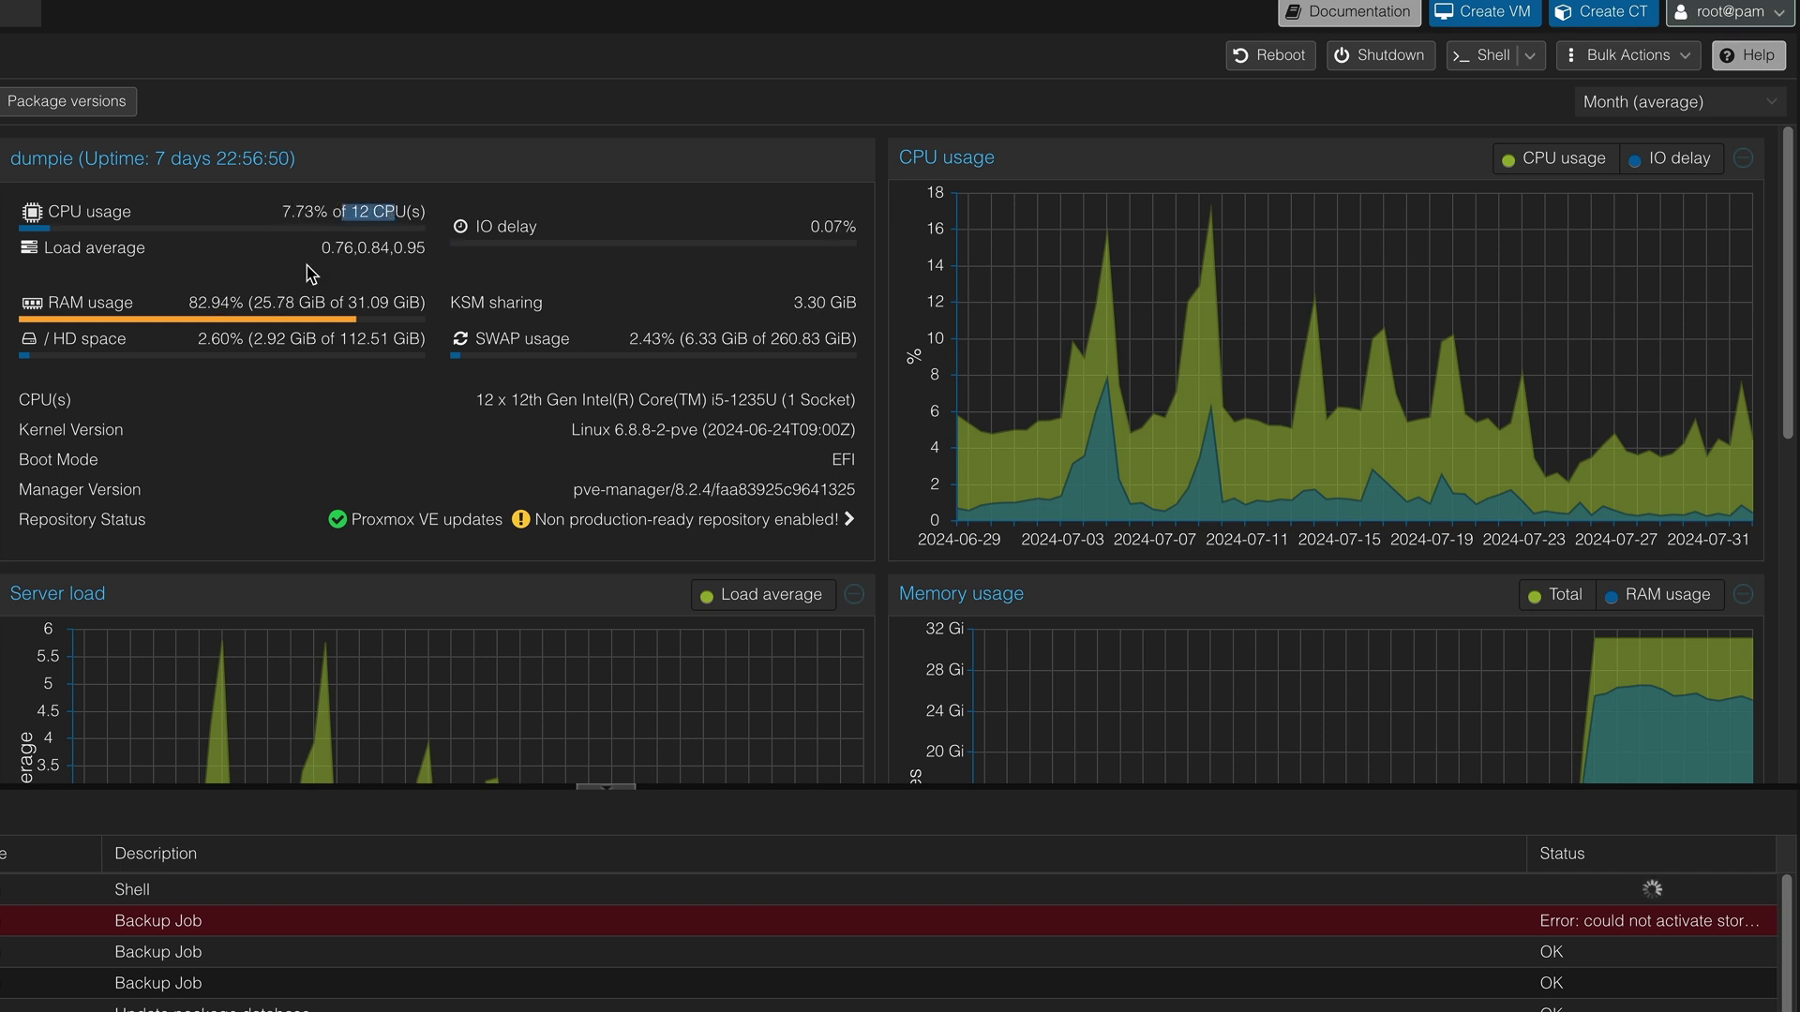
Highlight the three load average values and the IO delay figure of the dumpie node
{"action": "triple_click", "coordinate": [419, 250]}
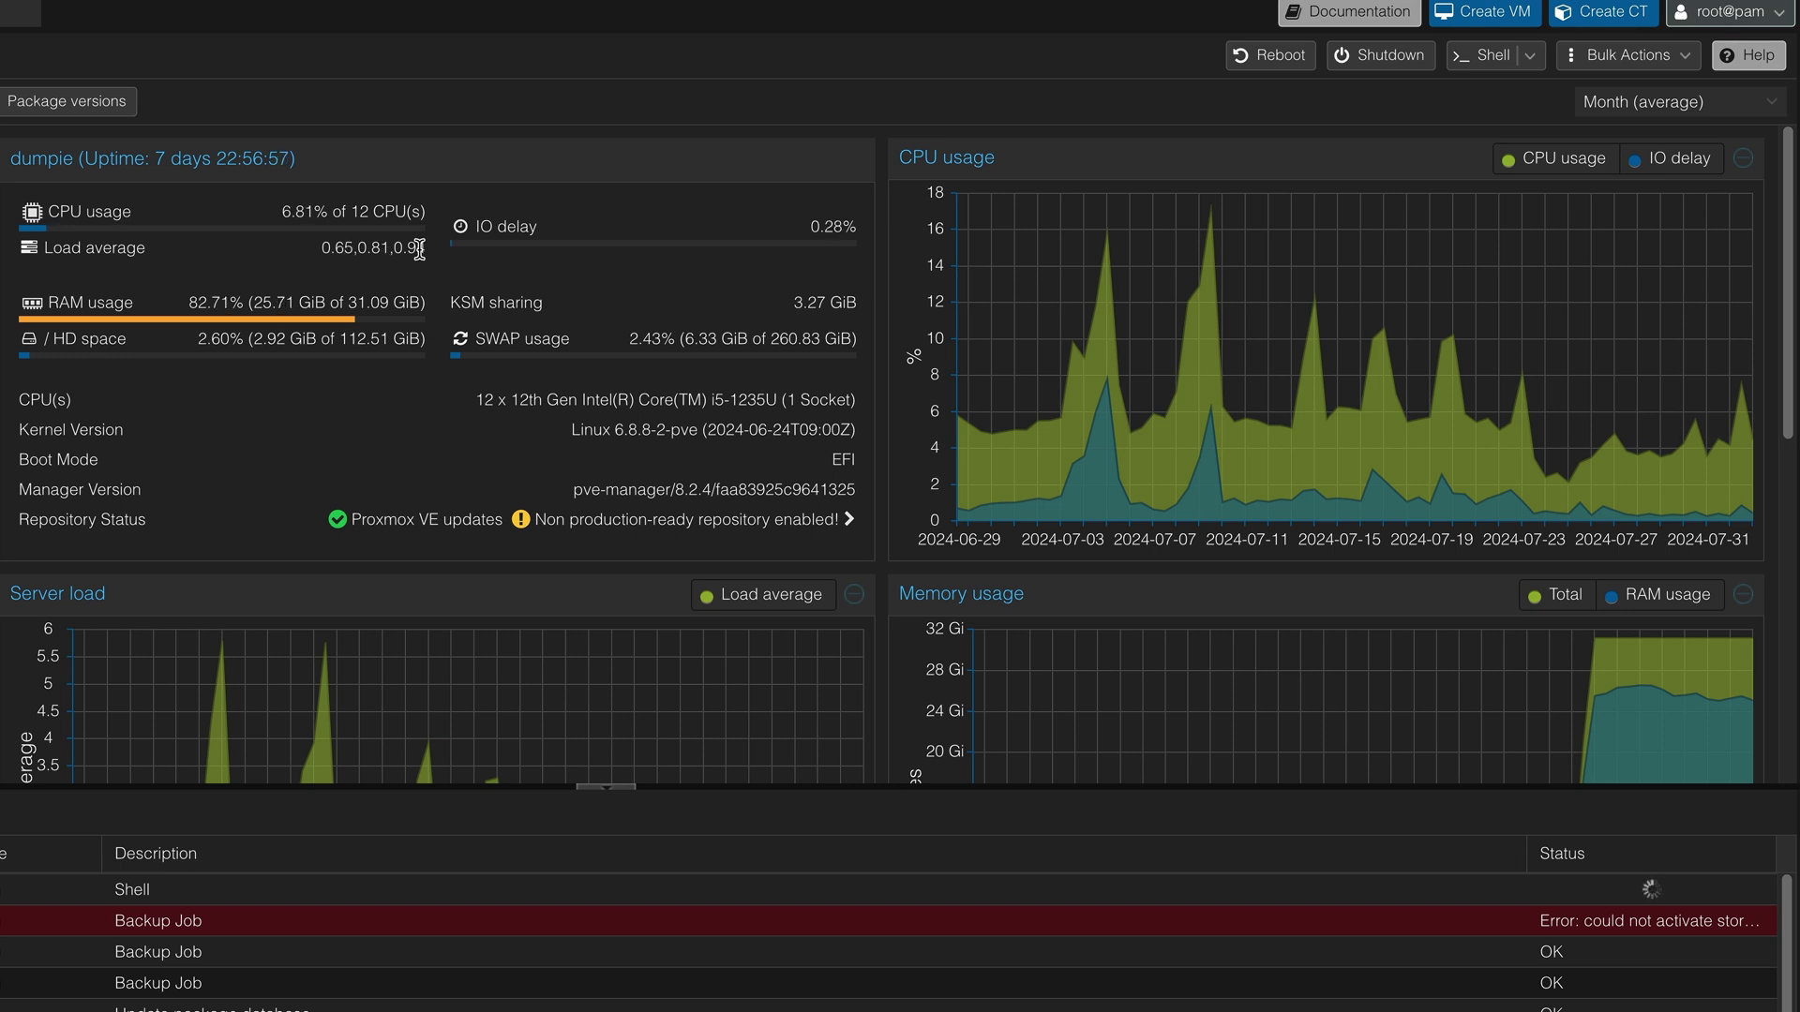
{"action": "left_click_drag", "start_coordinate": [321, 252], "coordinate": [413, 251]}
{"action": "left_click", "coordinate": [432, 248]}
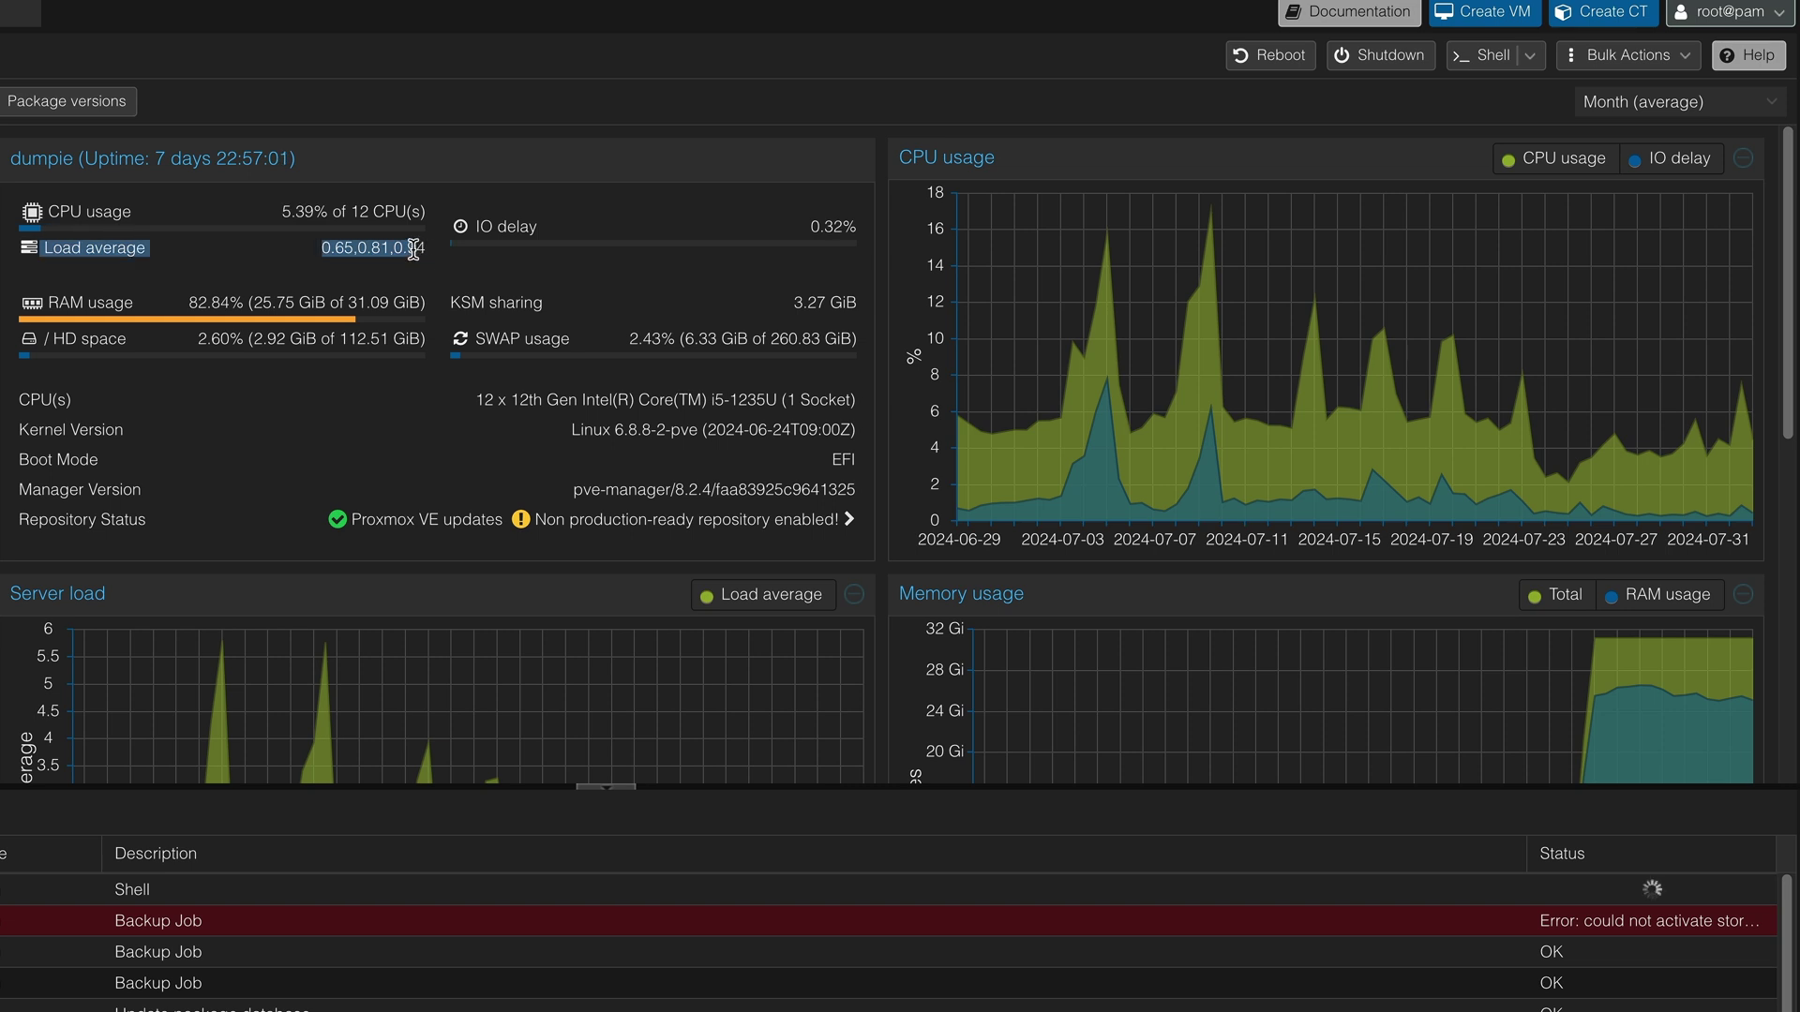
{"action": "left_click", "coordinate": [413, 251]}
{"action": "left_click_drag", "start_coordinate": [321, 251], "coordinate": [408, 259]}
{"action": "left_click", "coordinate": [406, 261]}
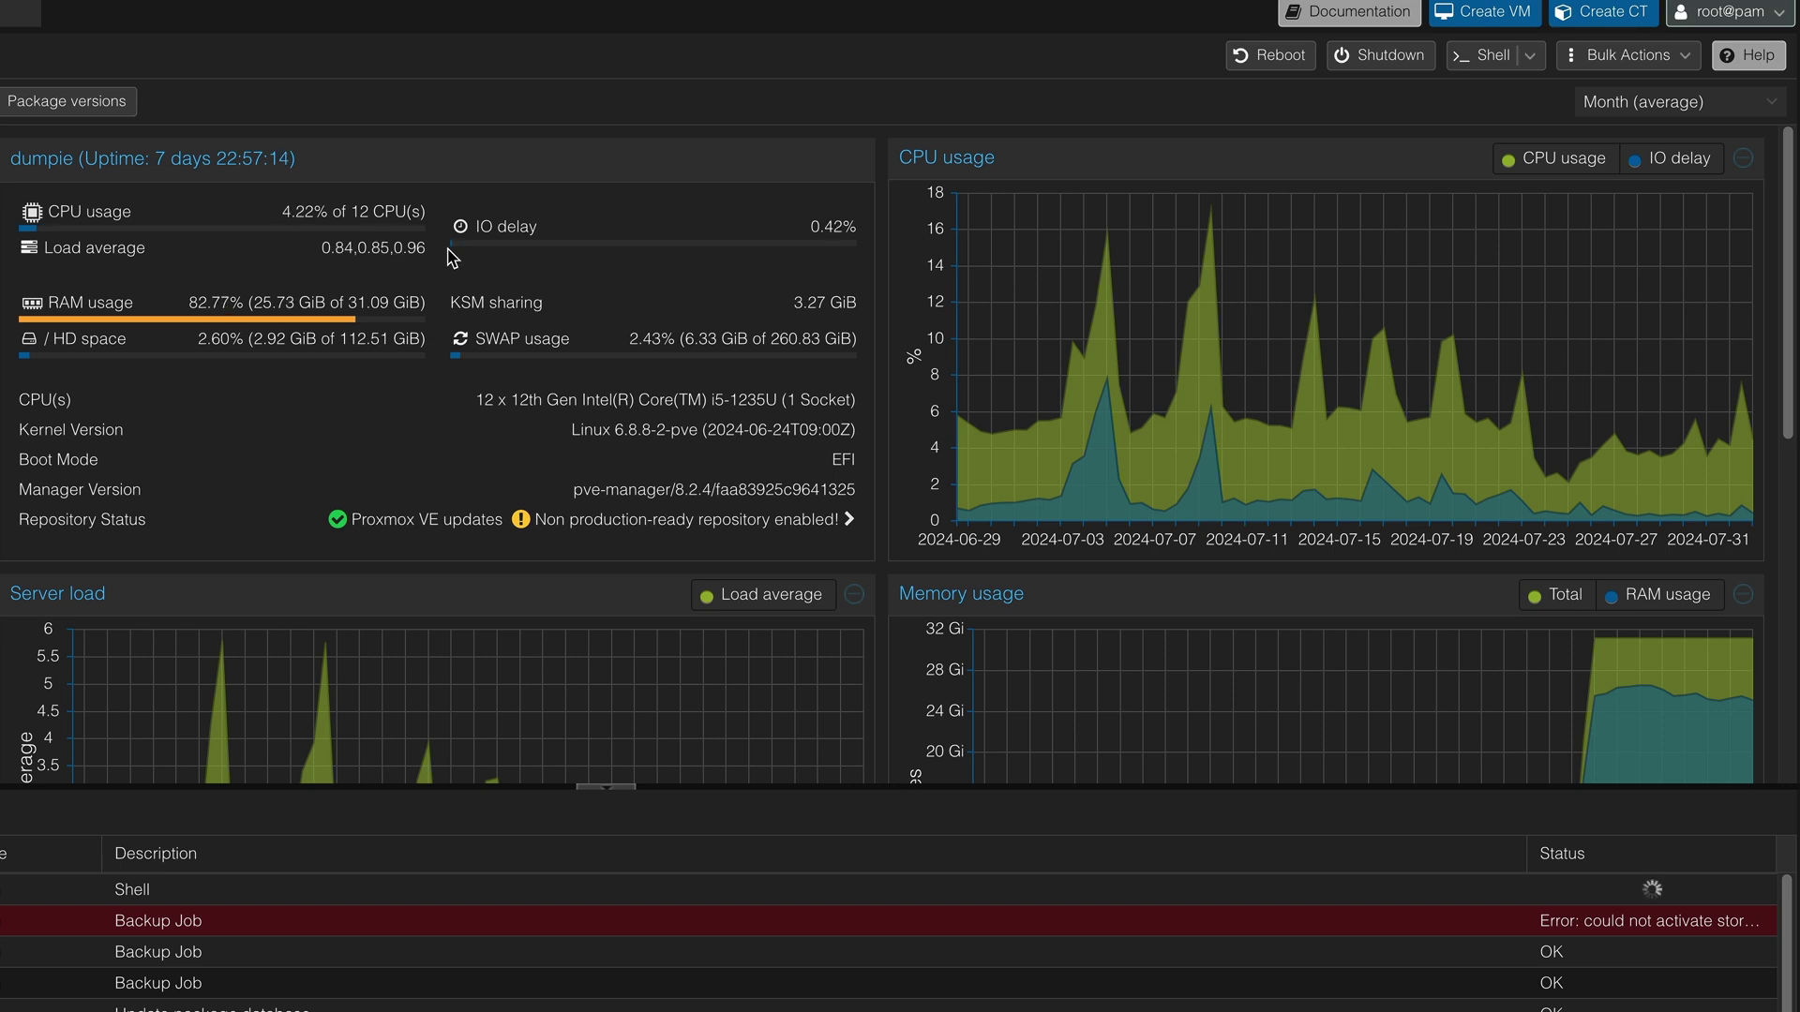
{"action": "left_click_drag", "start_coordinate": [473, 226], "coordinate": [838, 229]}
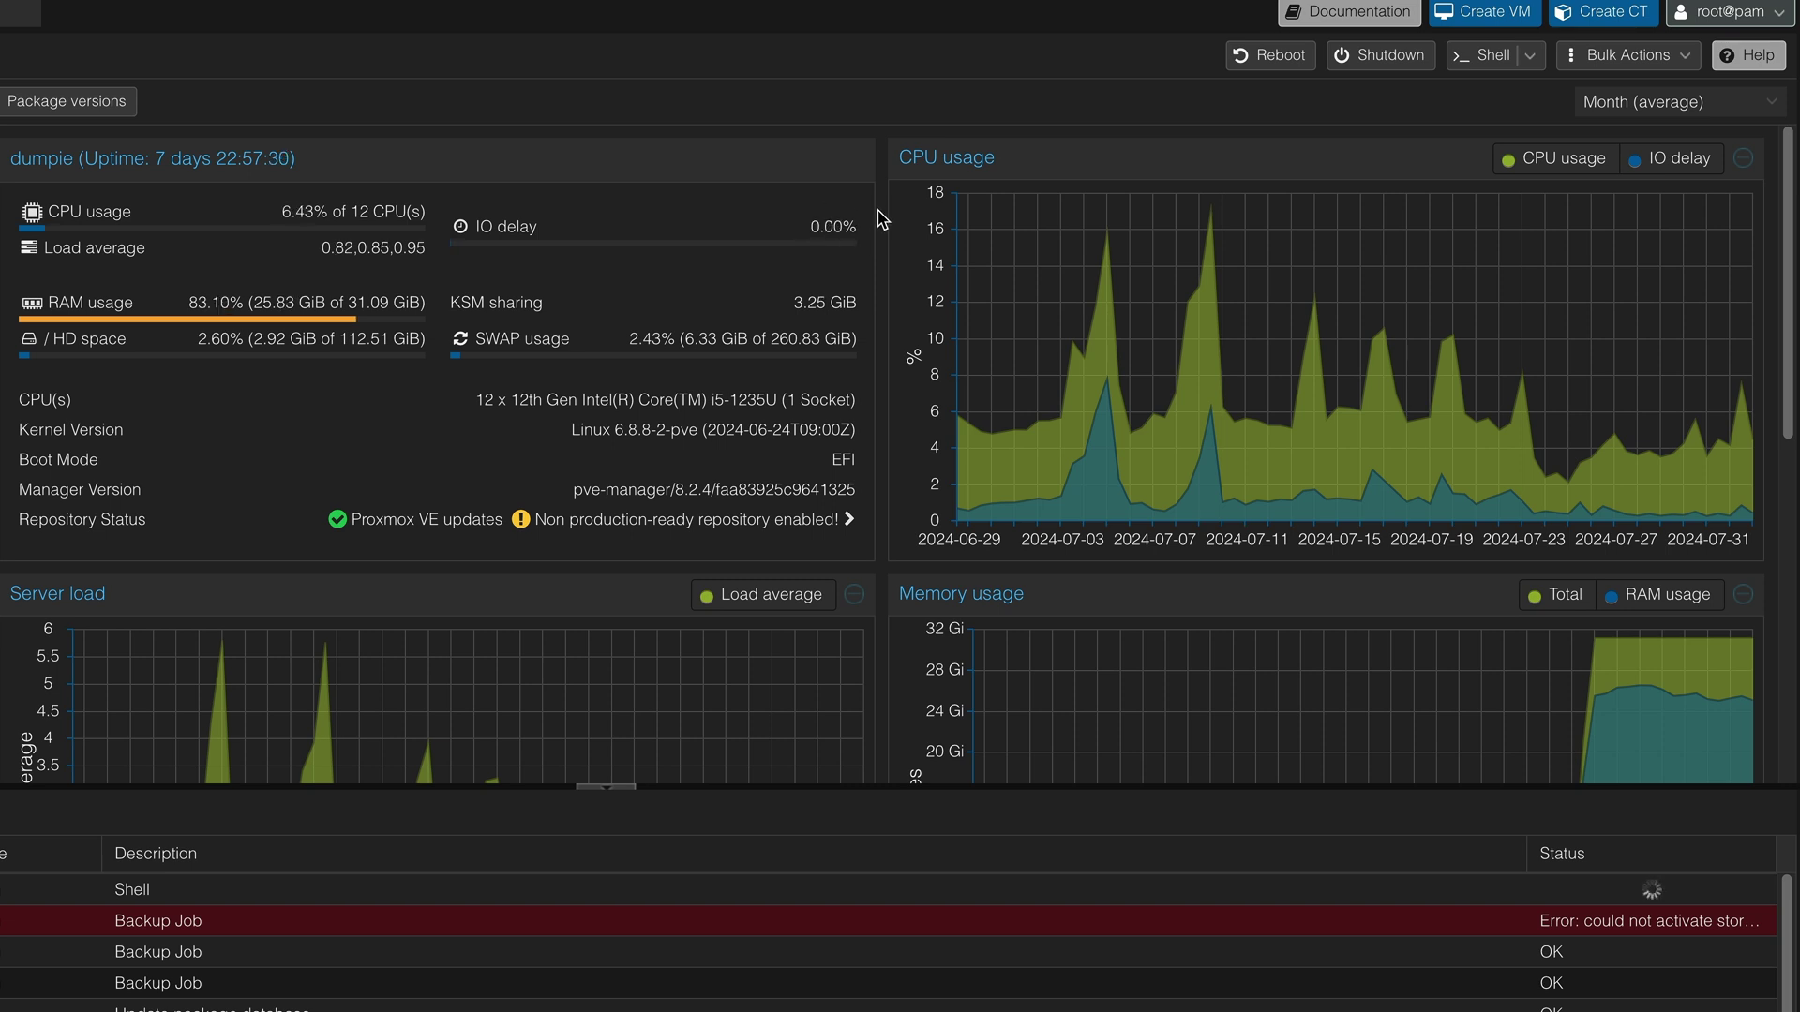
Highlight the RAM usage and SWAP usage figures of the dumpie node
{"action": "left_click_drag", "start_coordinate": [46, 301], "coordinate": [414, 299]}
{"action": "left_click_drag", "start_coordinate": [414, 301], "coordinate": [194, 300]}
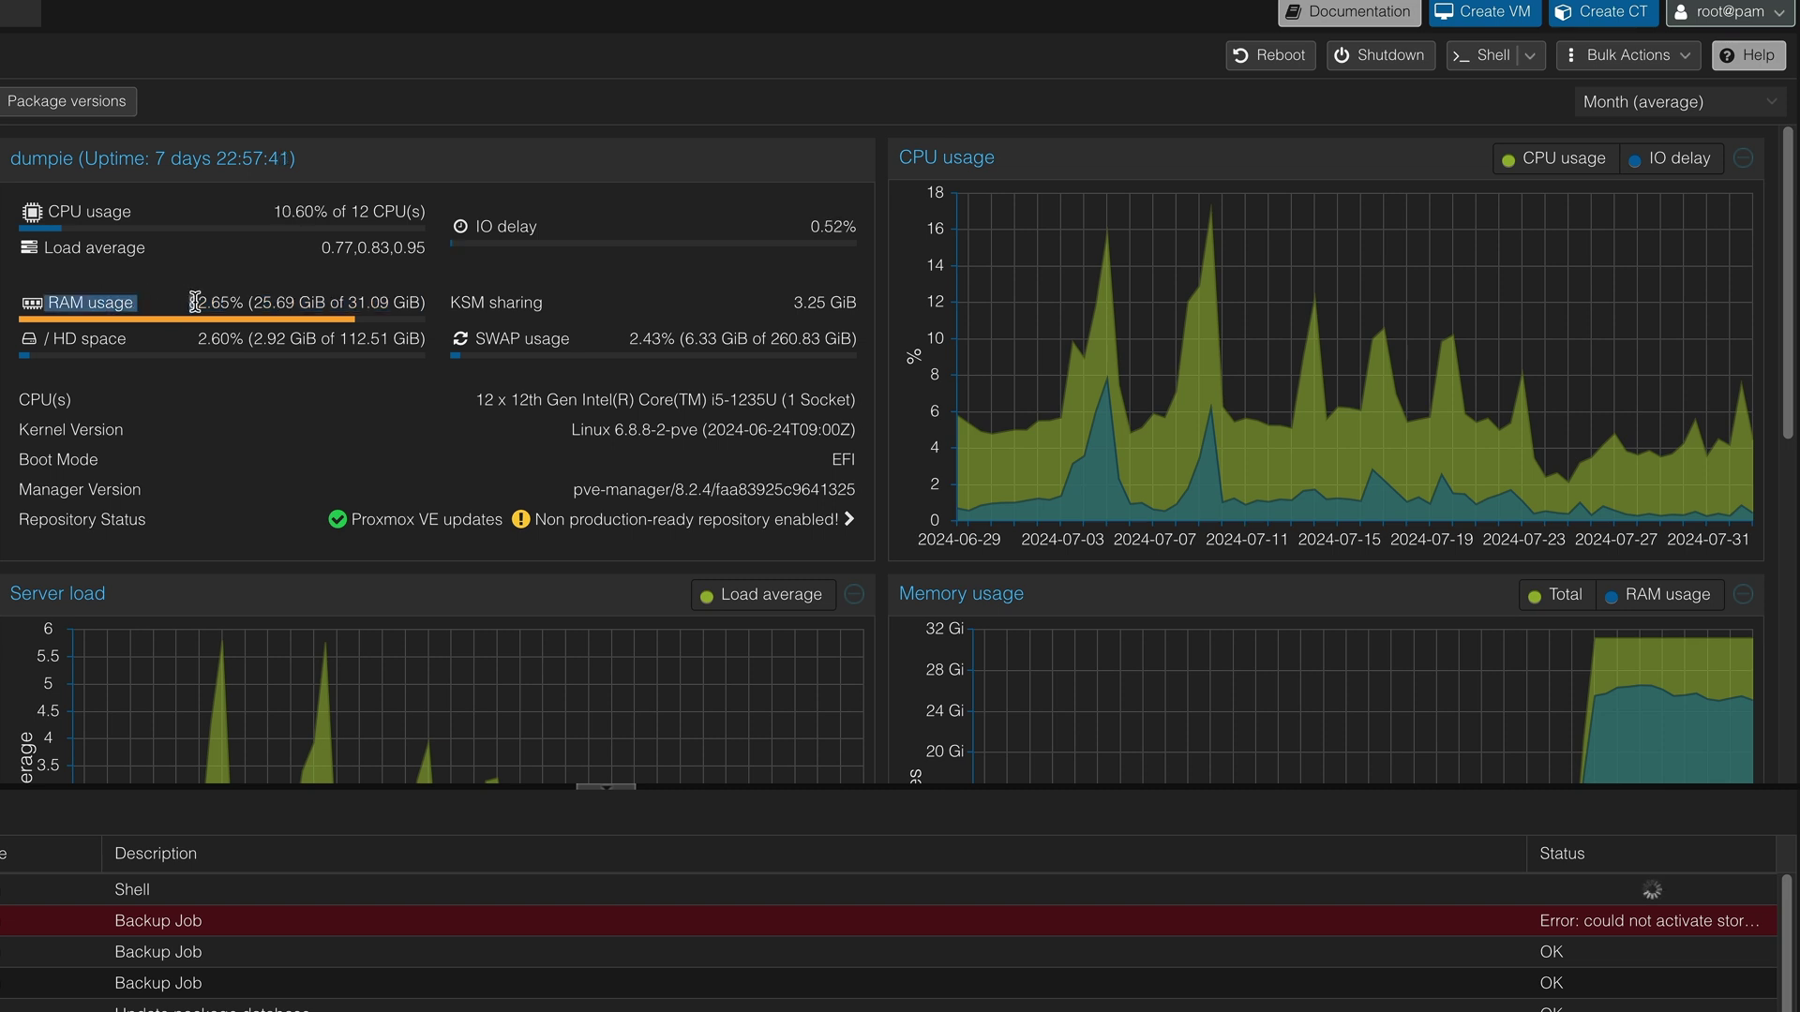
{"action": "left_click", "coordinate": [49, 297]}
{"action": "left_click_drag", "start_coordinate": [65, 302], "coordinate": [387, 306]}
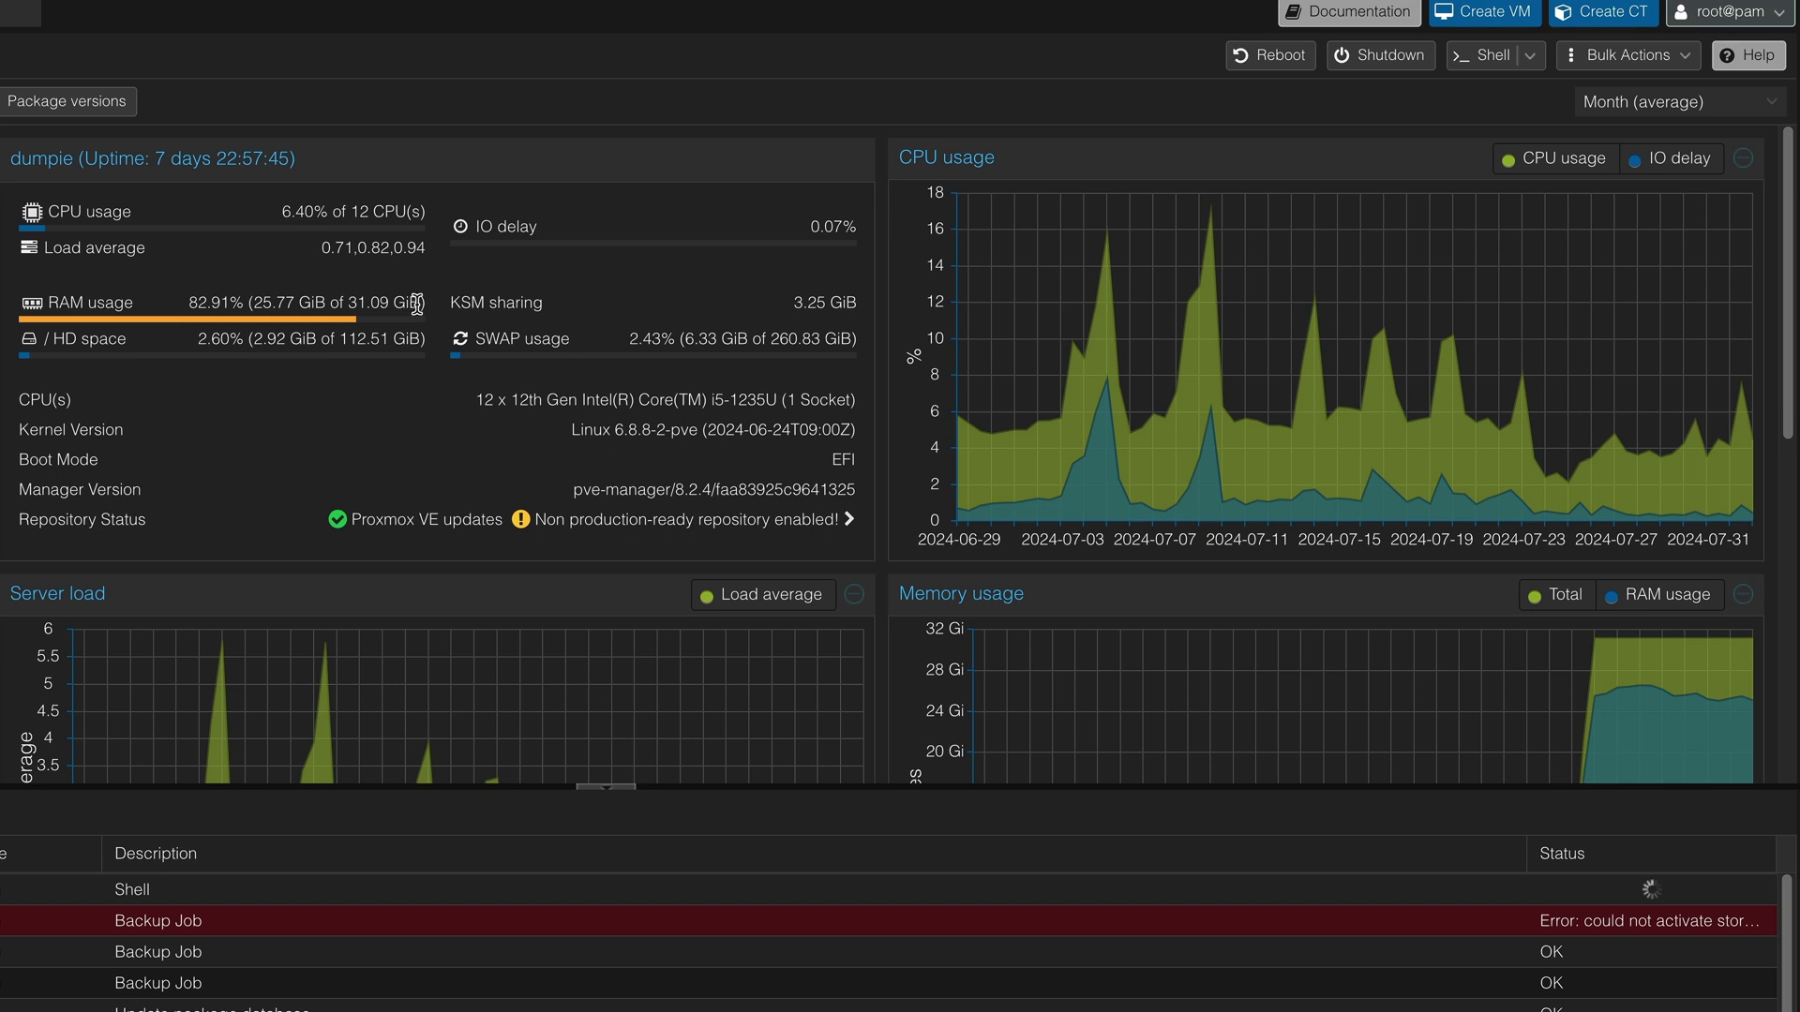
{"action": "triple_click", "coordinate": [194, 300]}
{"action": "left_click_drag", "start_coordinate": [476, 338], "coordinate": [845, 335]}
{"action": "left_click", "coordinate": [839, 360]}
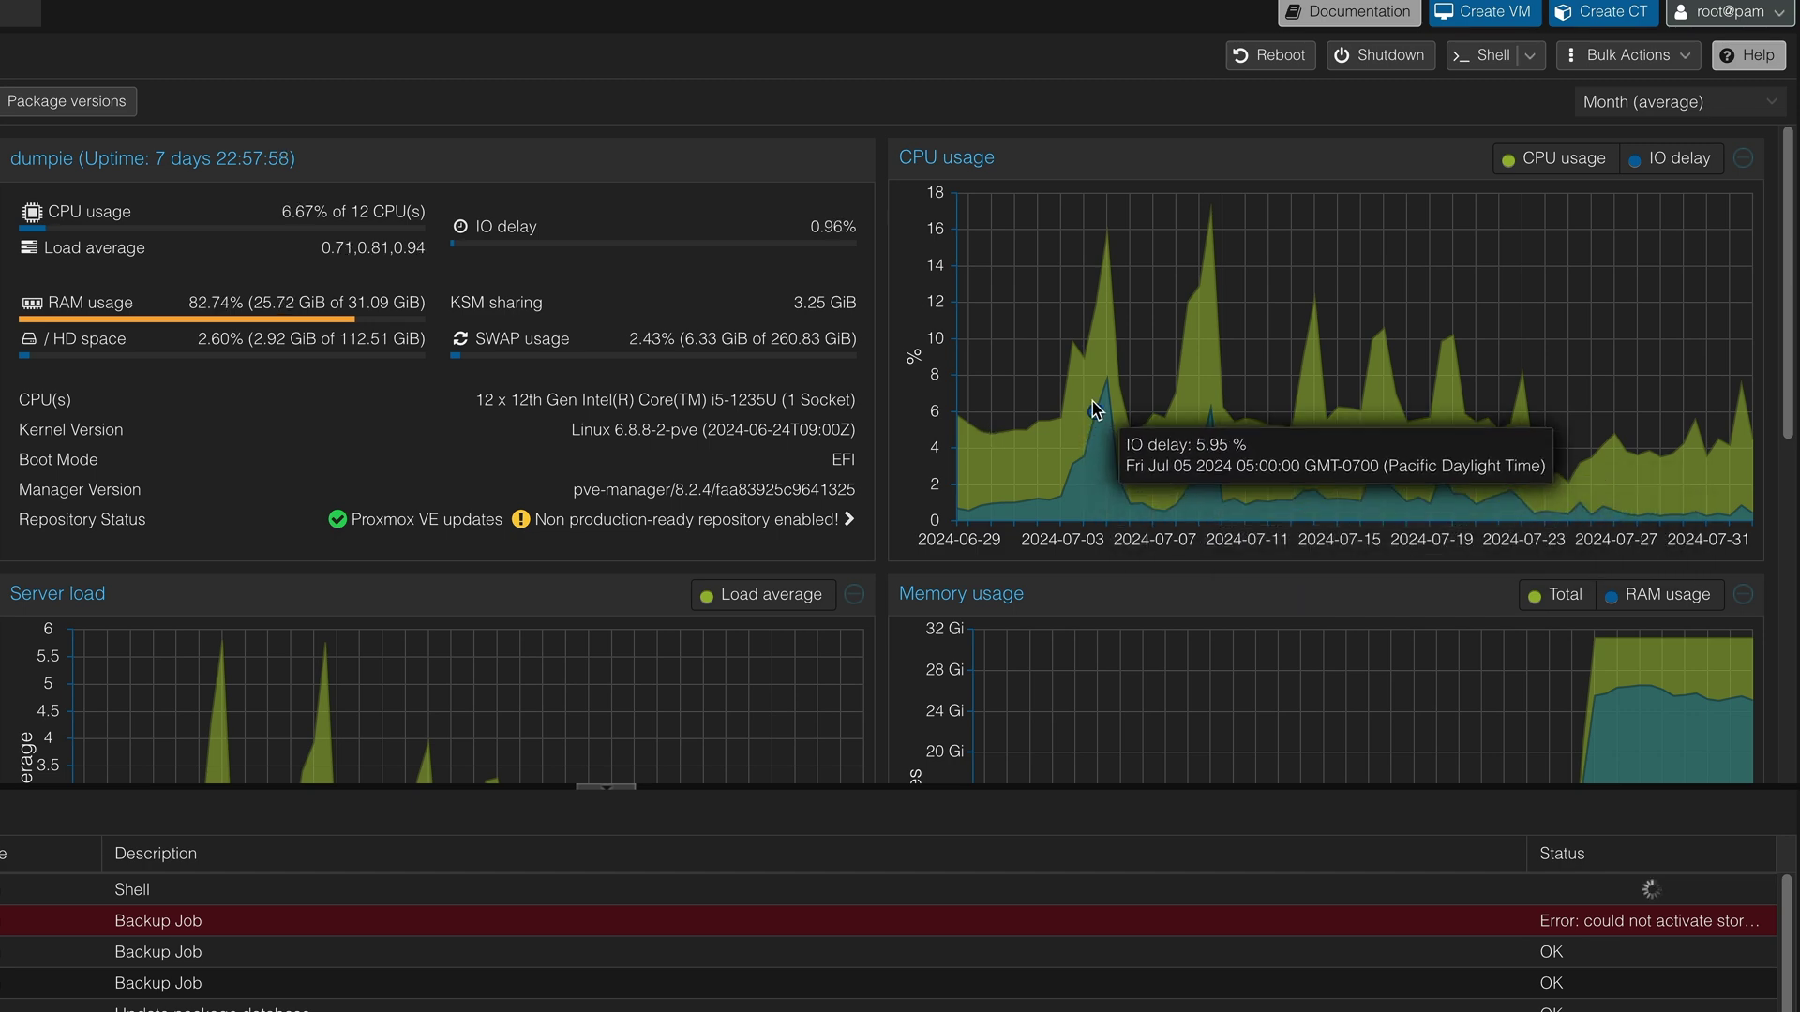
Look over the dumpie node's usage charts and set their time range to Month (maximum)
{"action": "scroll", "coordinate": [785, 351], "scroll_direction": "down", "scroll_amount": 5}
{"action": "scroll", "coordinate": [786, 350], "scroll_direction": "up", "scroll_amount": 5}
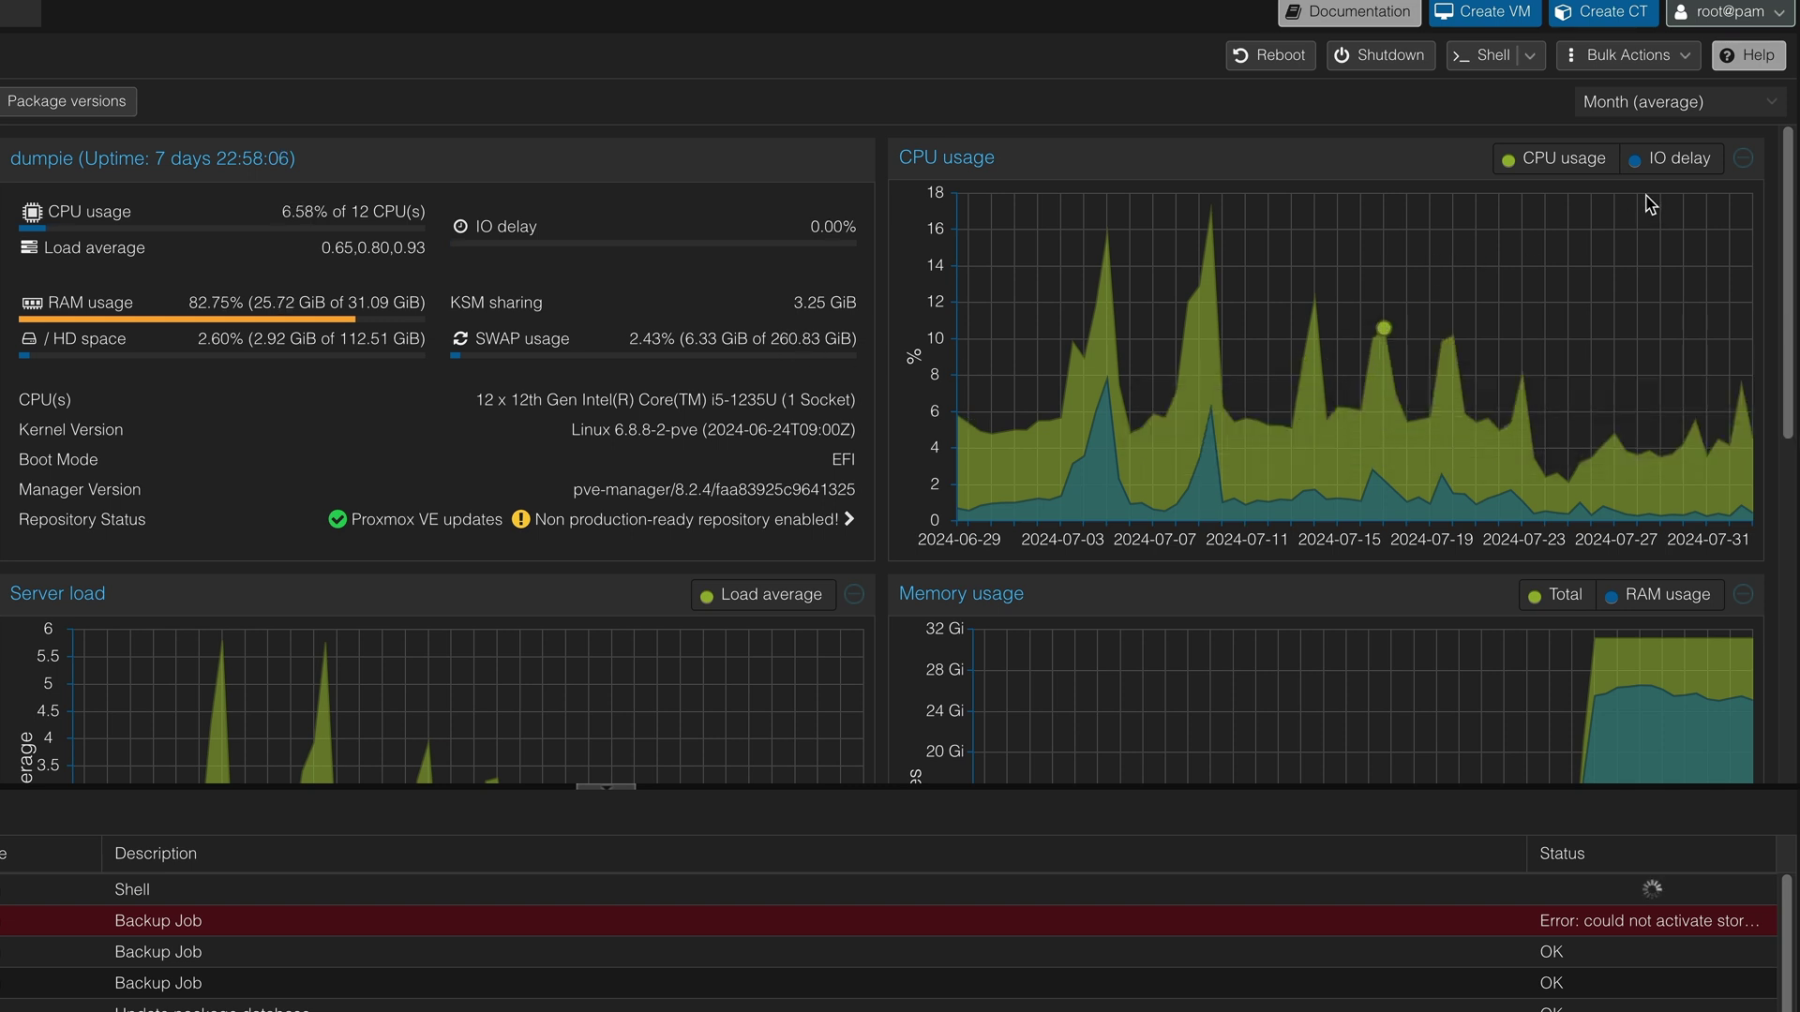
{"action": "left_click", "coordinate": [1662, 104]}
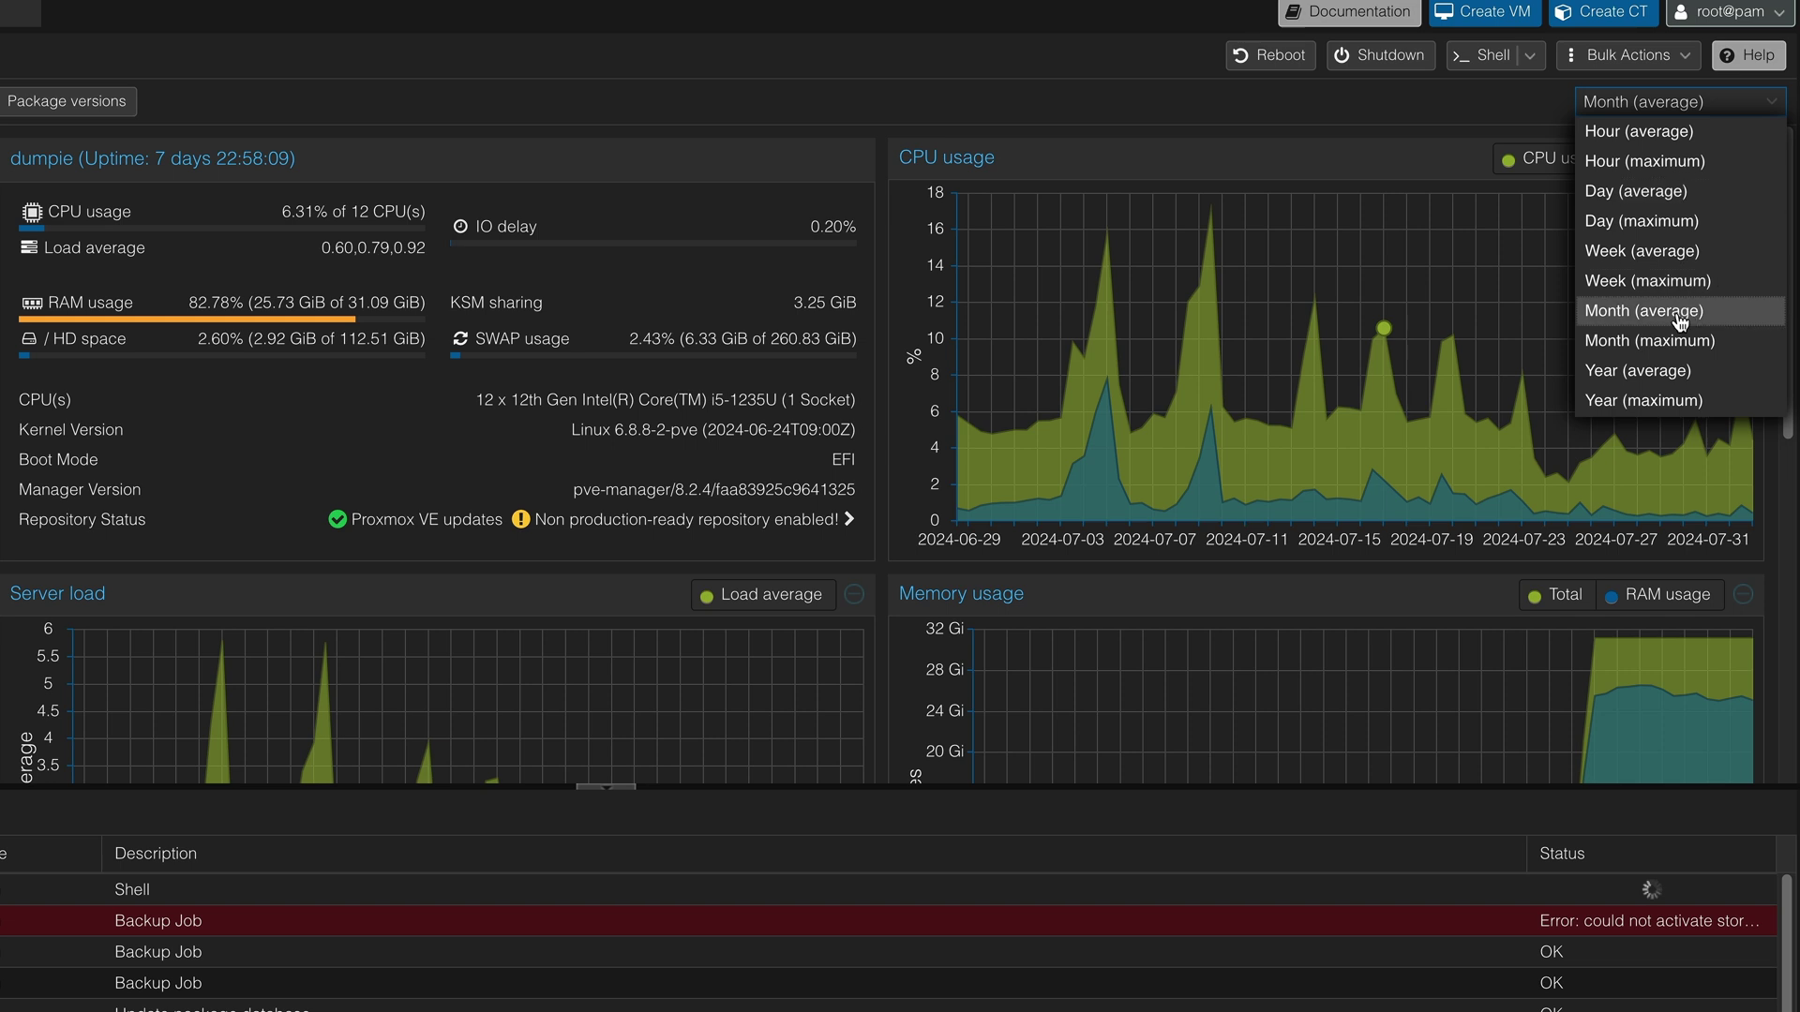
{"action": "left_click", "coordinate": [1648, 340]}
Examine the monthly maximum CPU usage and IO delay peaks, and compare them with the memory usage chart
{"action": "scroll", "coordinate": [1494, 401], "scroll_direction": "down", "scroll_amount": 1}
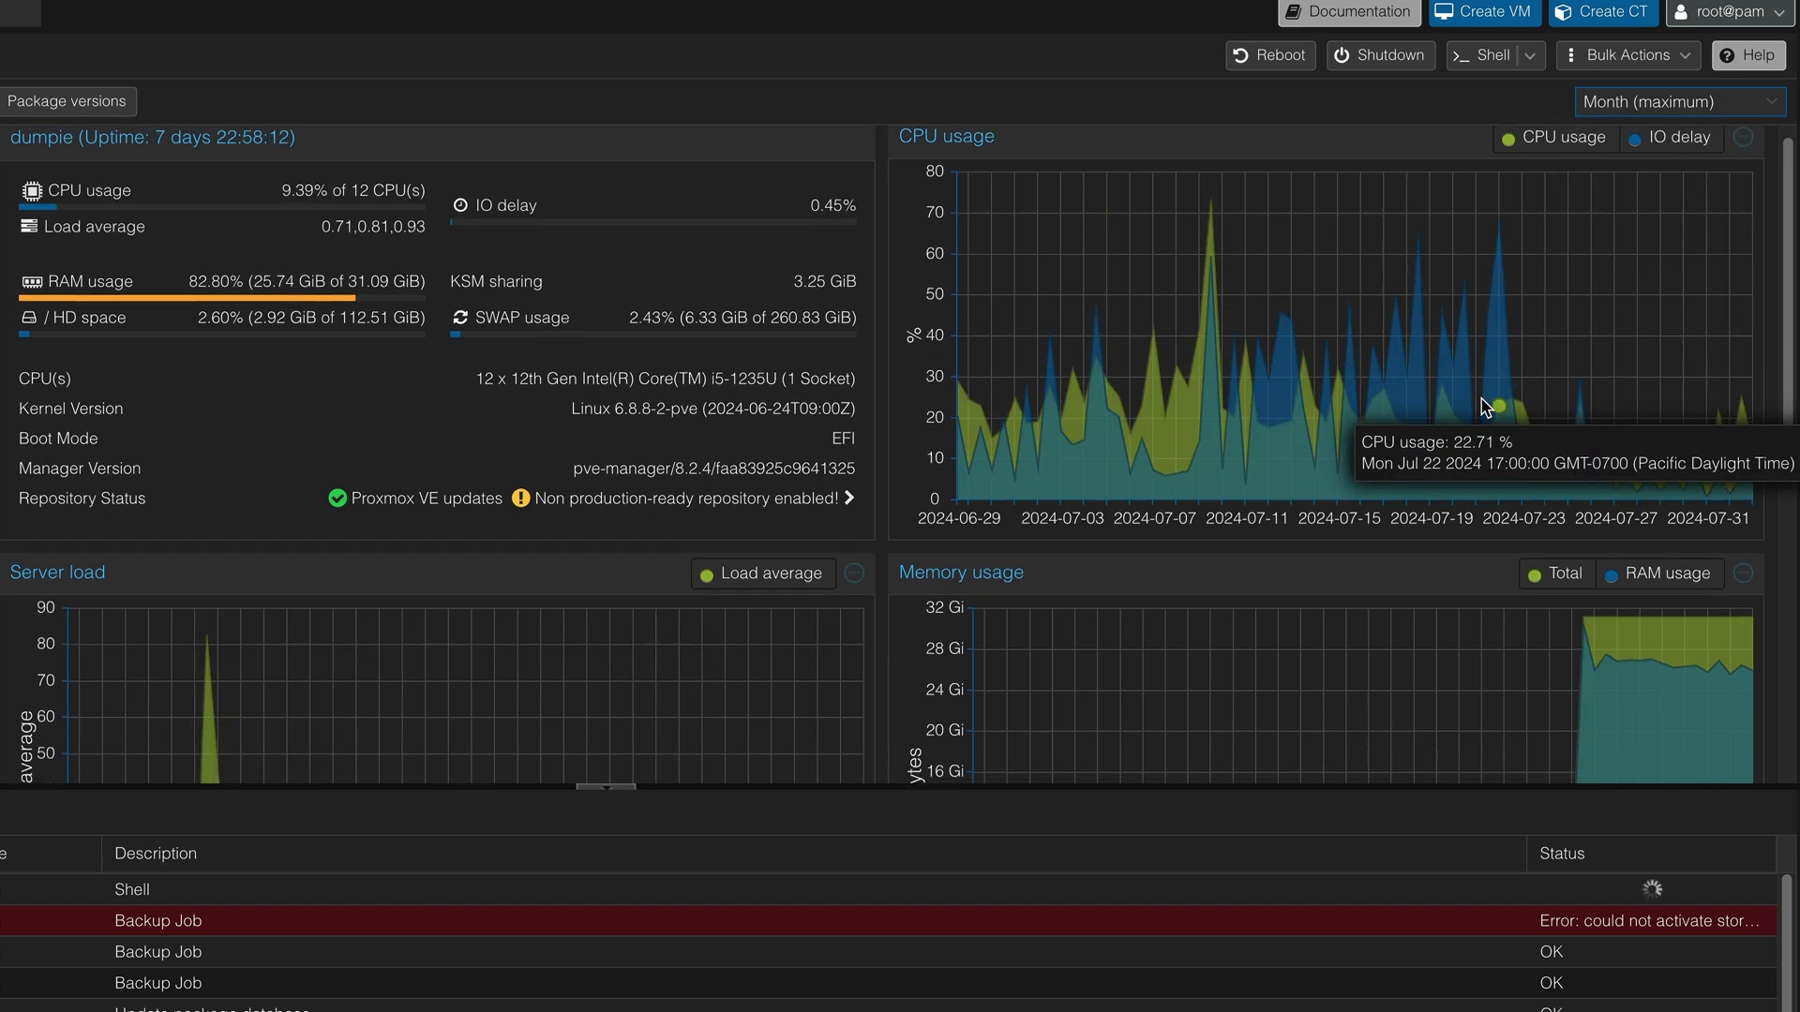
{"action": "scroll", "coordinate": [1486, 403], "scroll_direction": "down", "scroll_amount": 1}
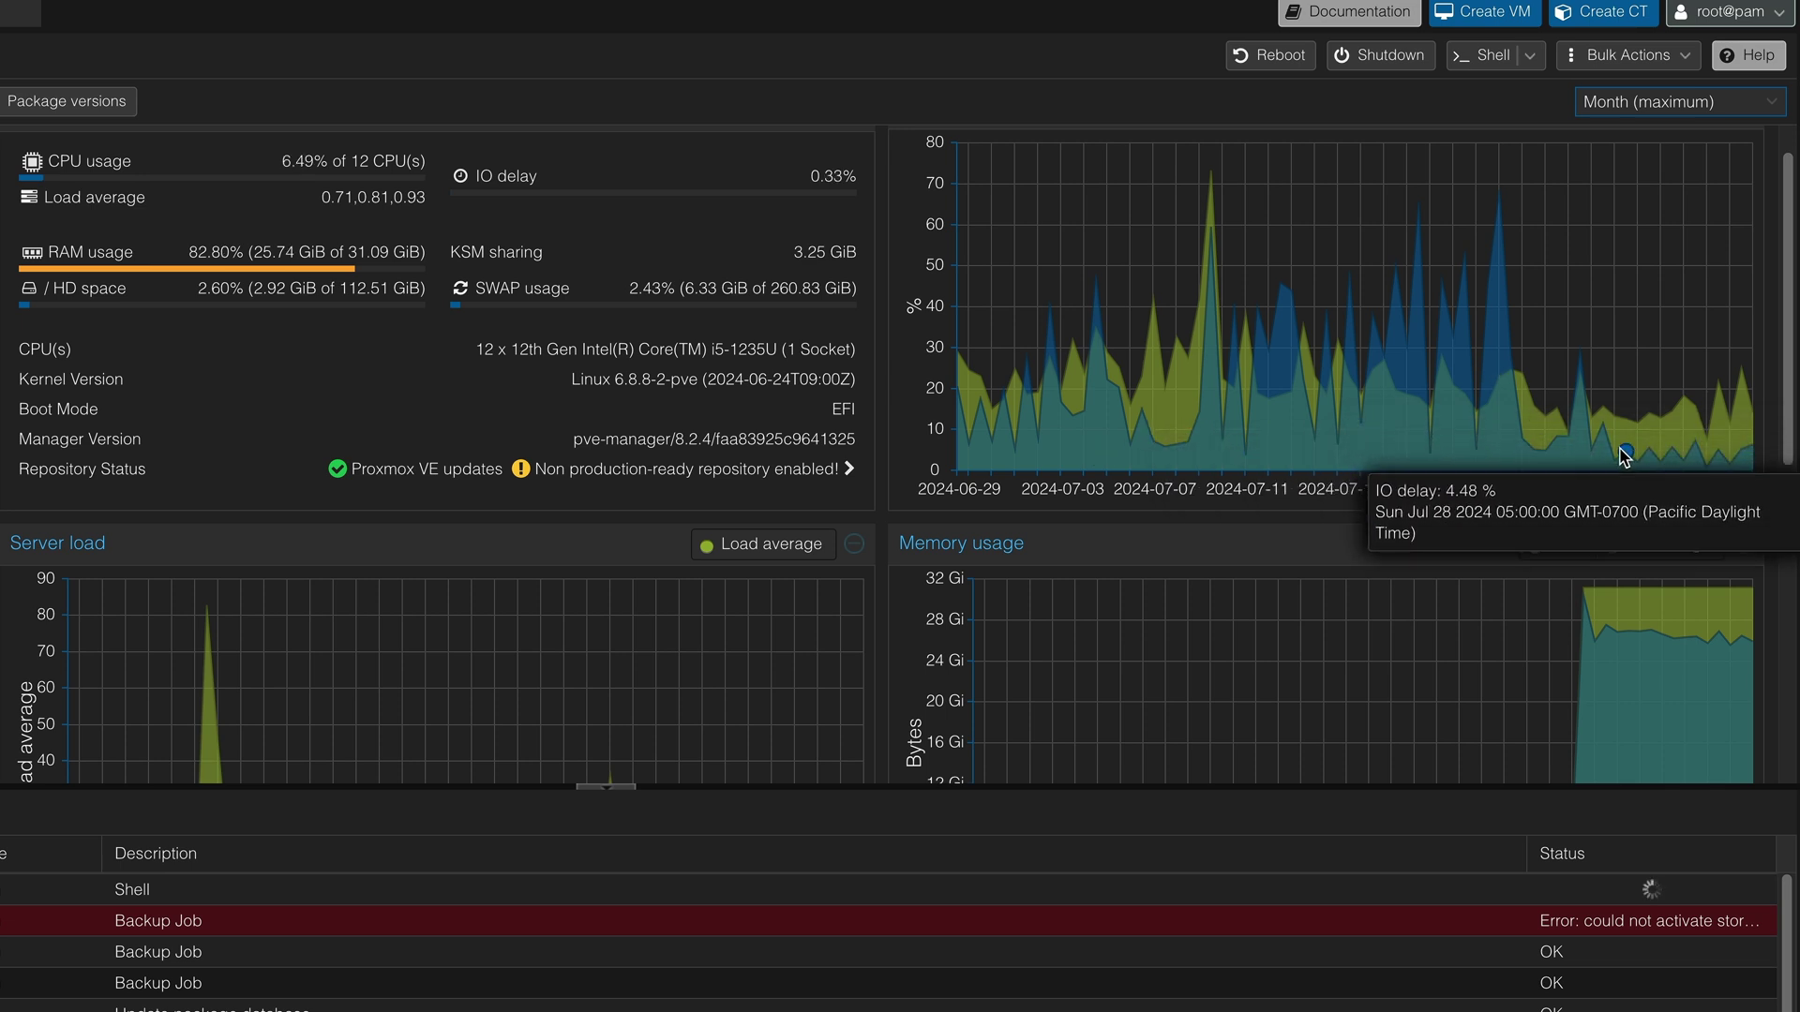
{"action": "scroll", "coordinate": [1624, 457], "scroll_direction": "up", "scroll_amount": 1}
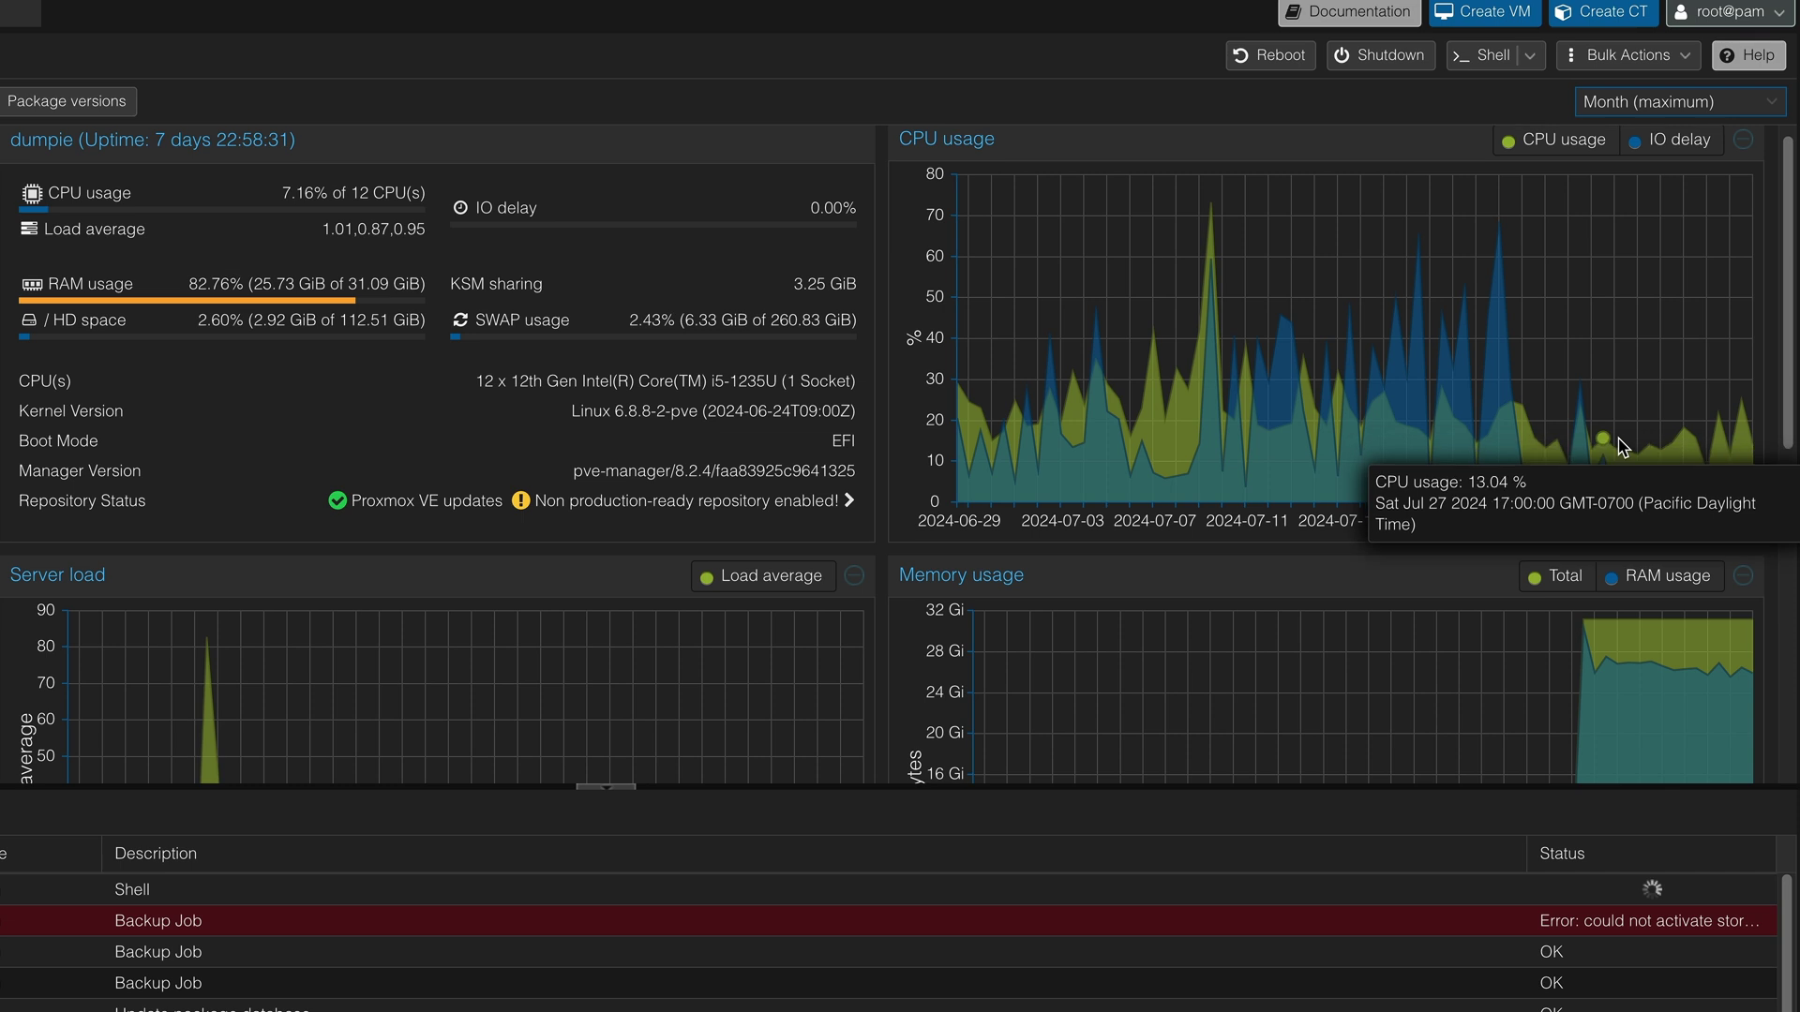
{"action": "scroll", "coordinate": [1621, 446], "scroll_direction": "down", "scroll_amount": 2}
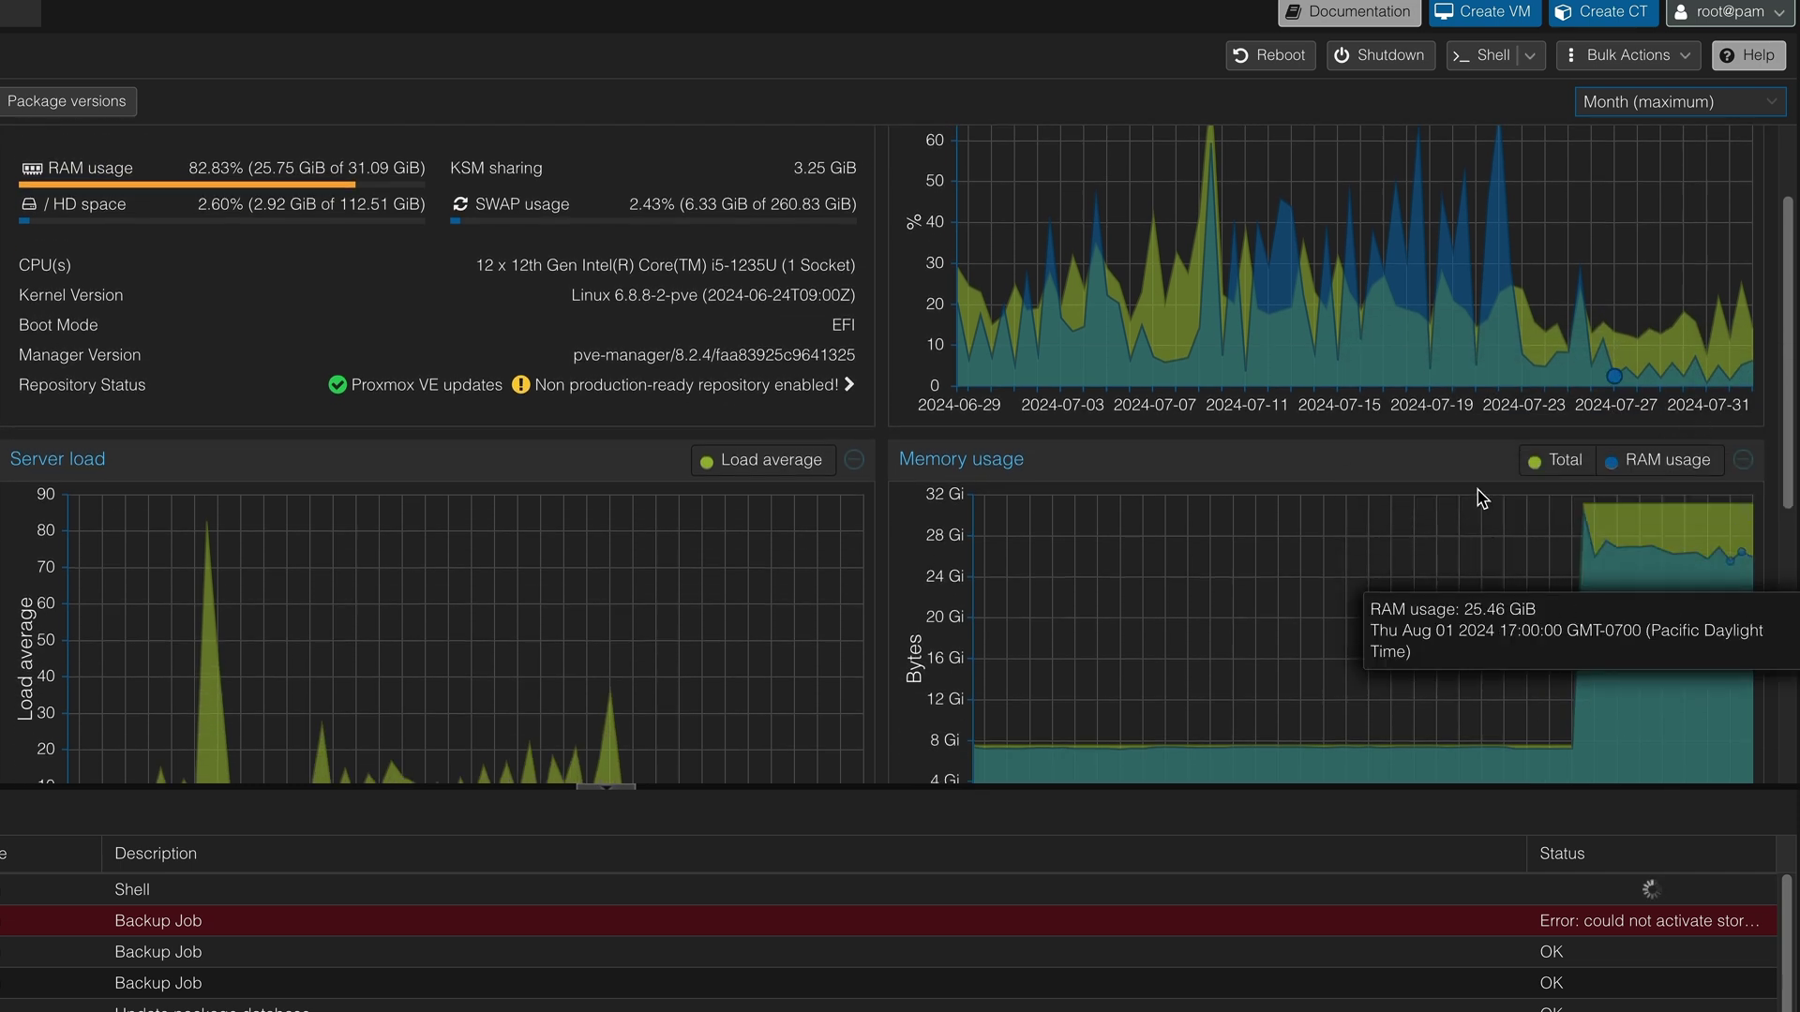
{"action": "scroll", "coordinate": [1575, 525], "scroll_direction": "up", "scroll_amount": 1}
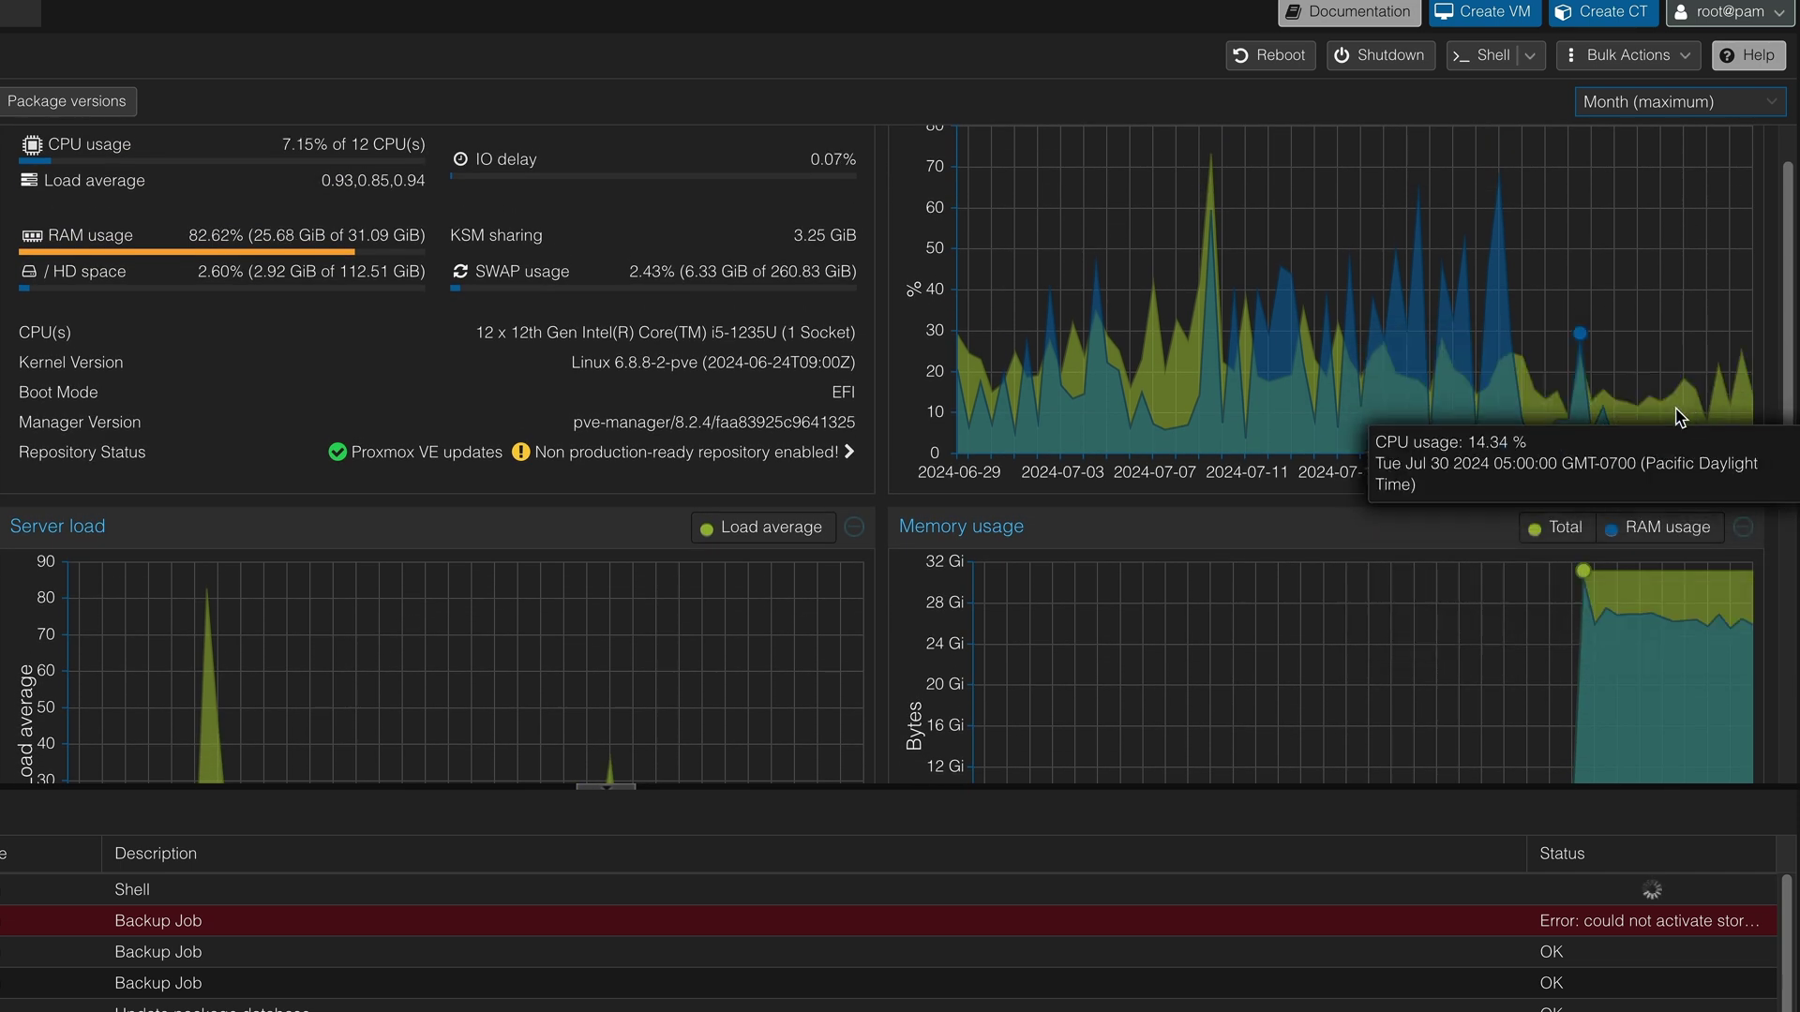
{"action": "scroll", "coordinate": [1683, 417], "scroll_direction": "up", "scroll_amount": 1}
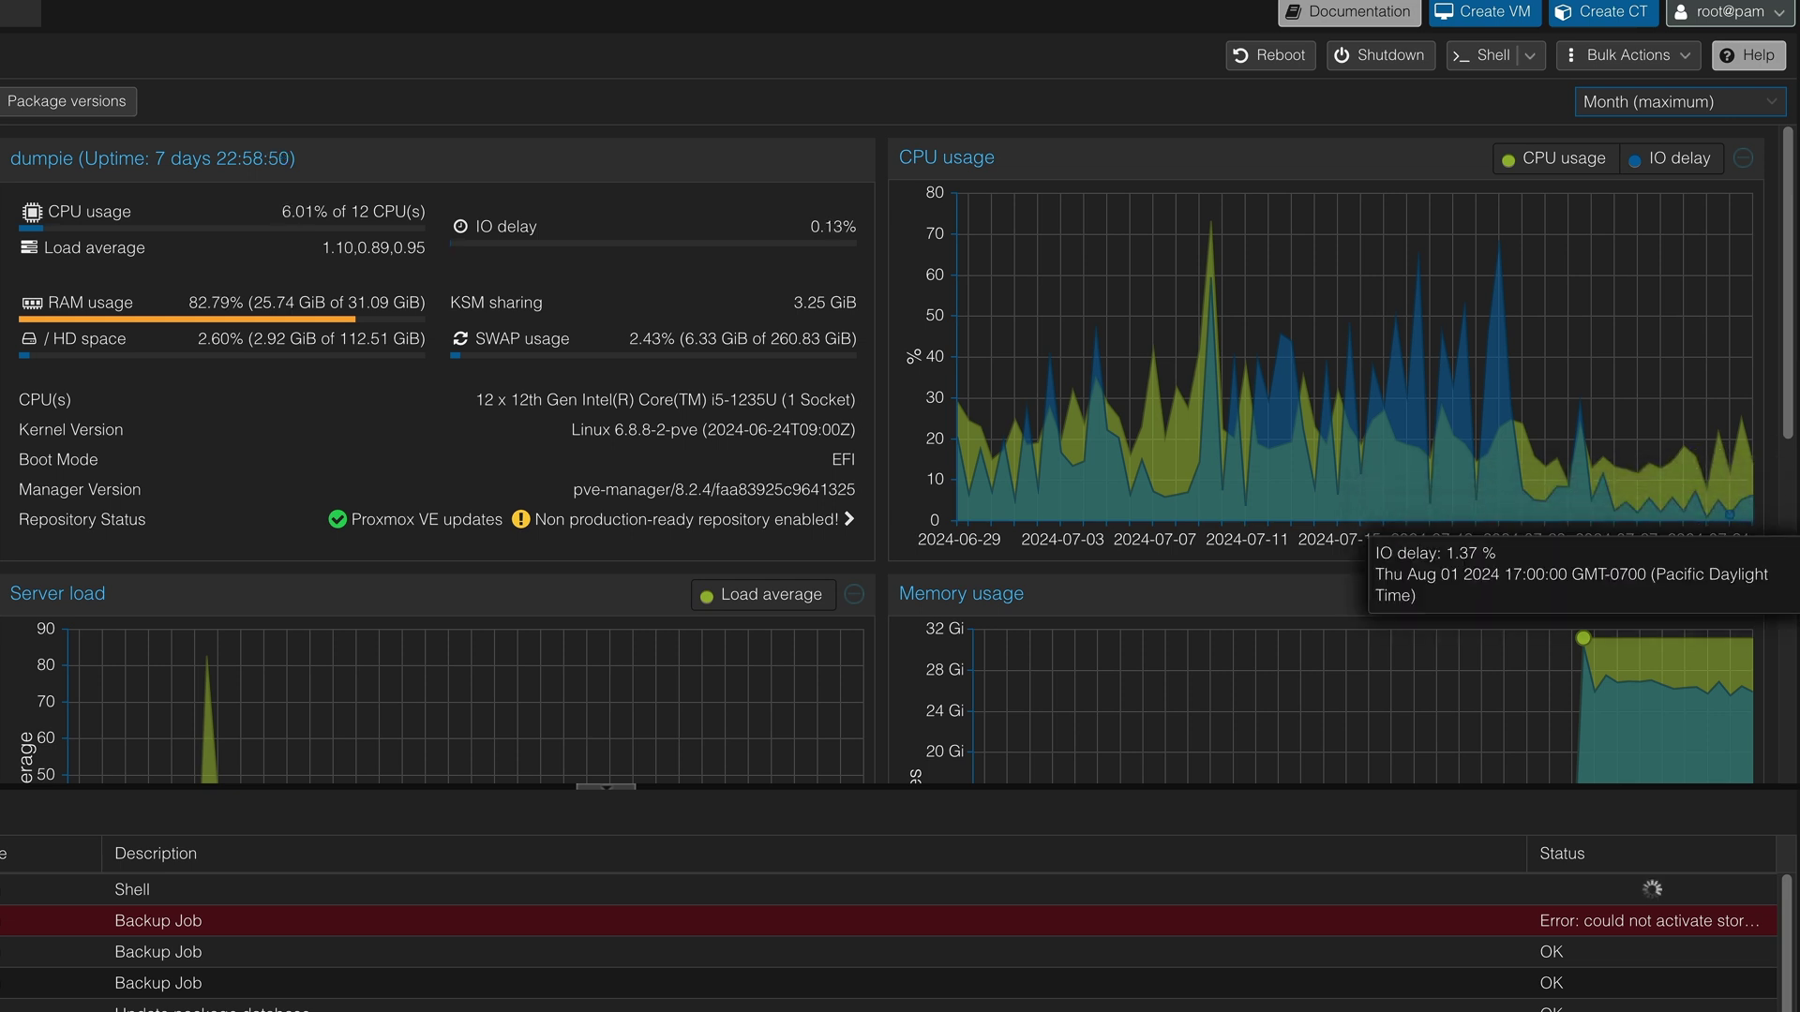
Examine the server load, memory usage and network traffic charts of the dumpie node
{"action": "scroll", "coordinate": [1650, 516], "scroll_direction": "down", "scroll_amount": 5}
{"action": "scroll", "coordinate": [1616, 534], "scroll_direction": "up", "scroll_amount": 1}
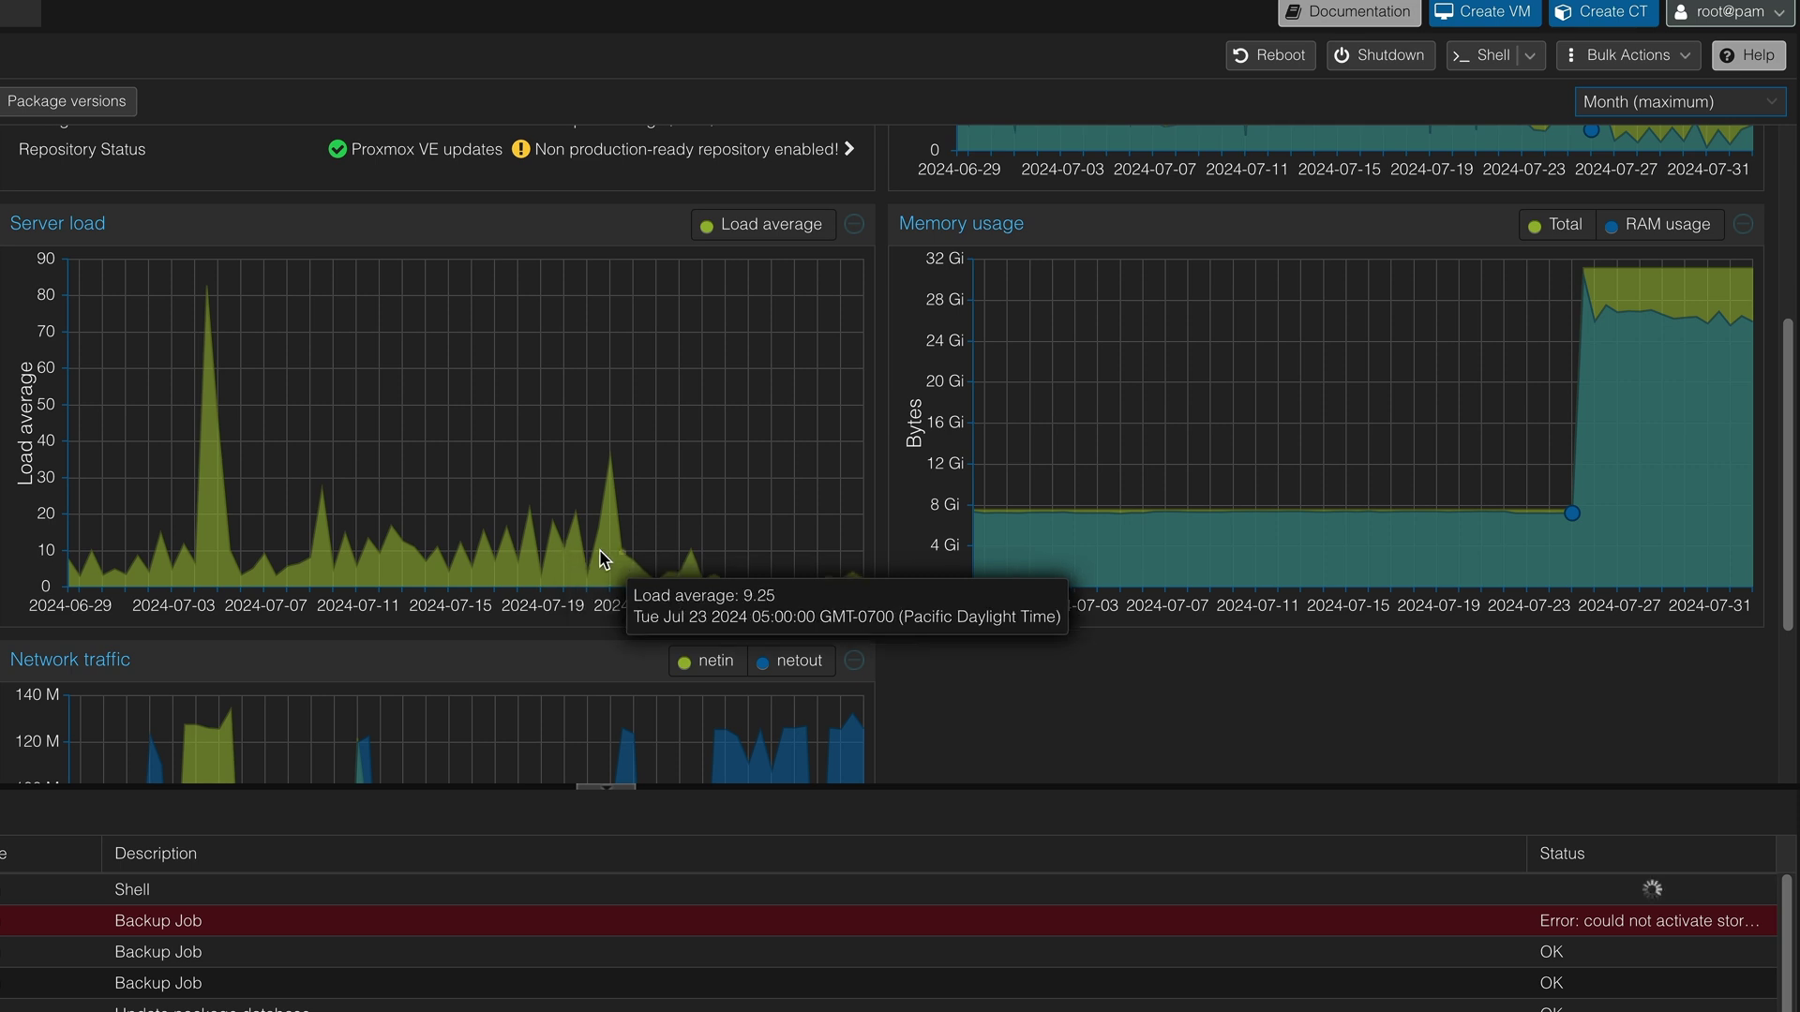
{"action": "scroll", "coordinate": [632, 486], "scroll_direction": "down", "scroll_amount": 3}
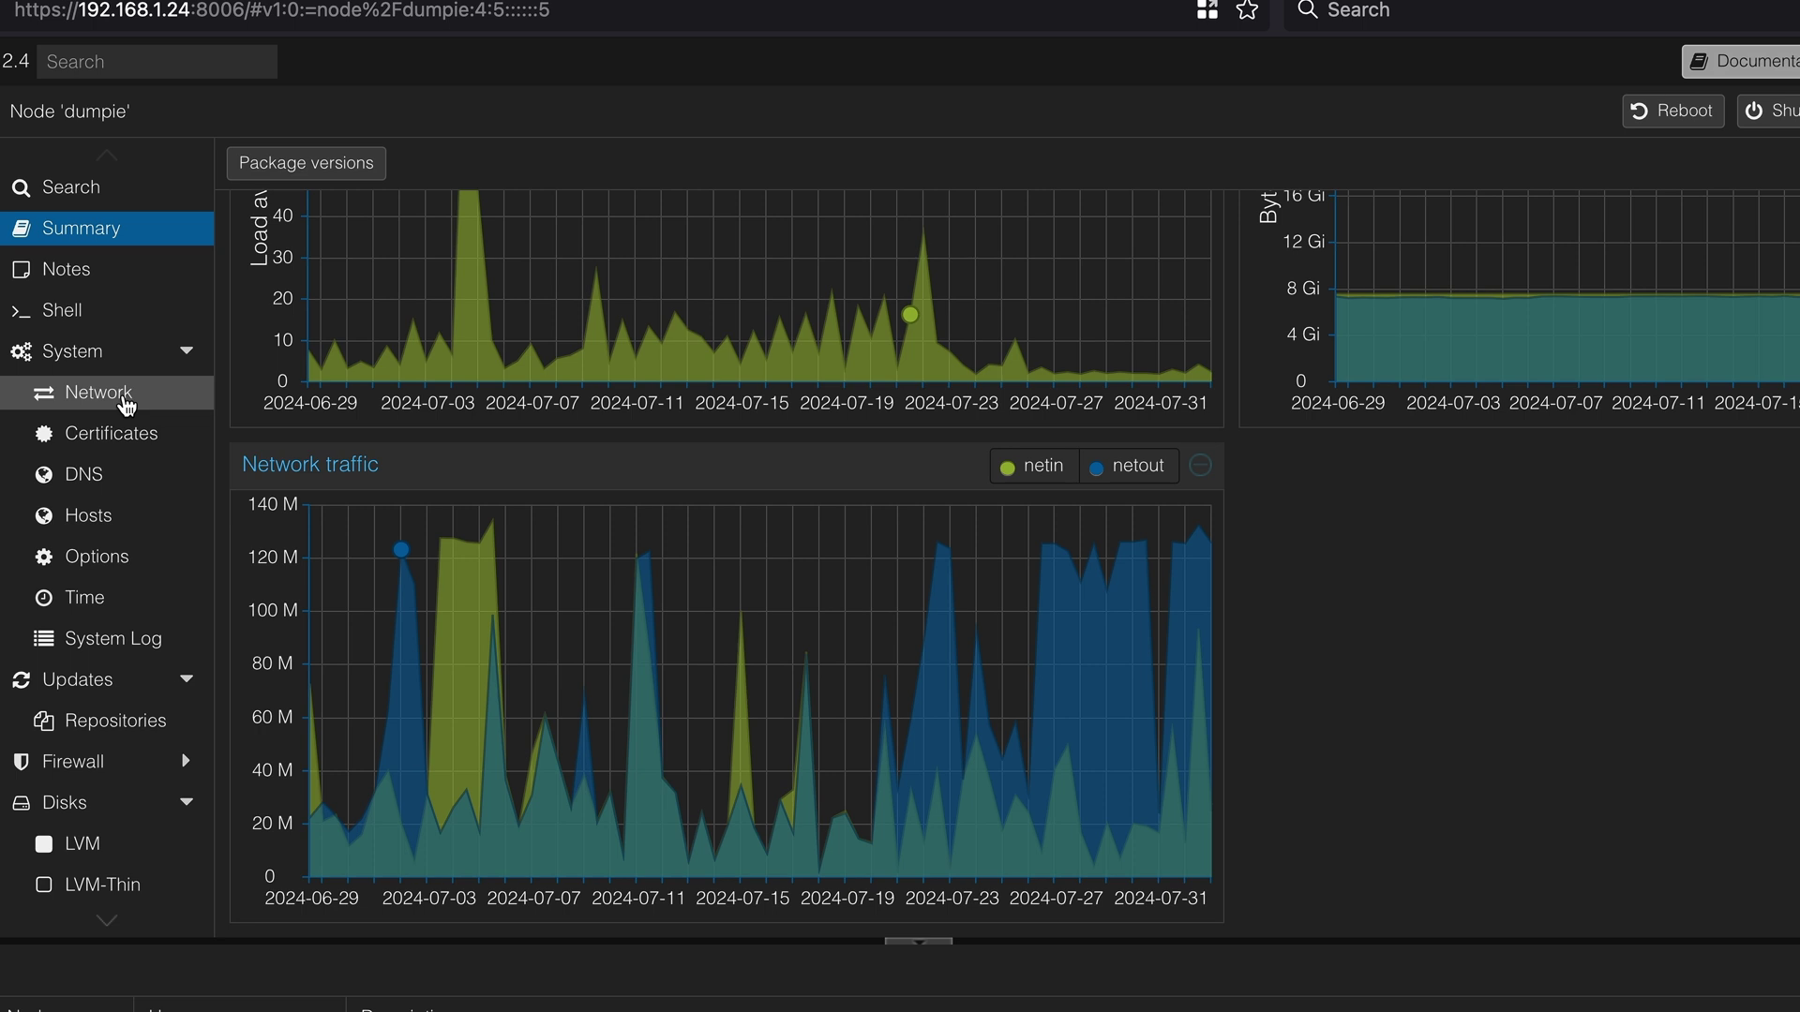
Review the dumpie node's network configuration, selecting the vmbr0 and vmbr10 bridges to inspect their settings
{"action": "left_click", "coordinate": [124, 401]}
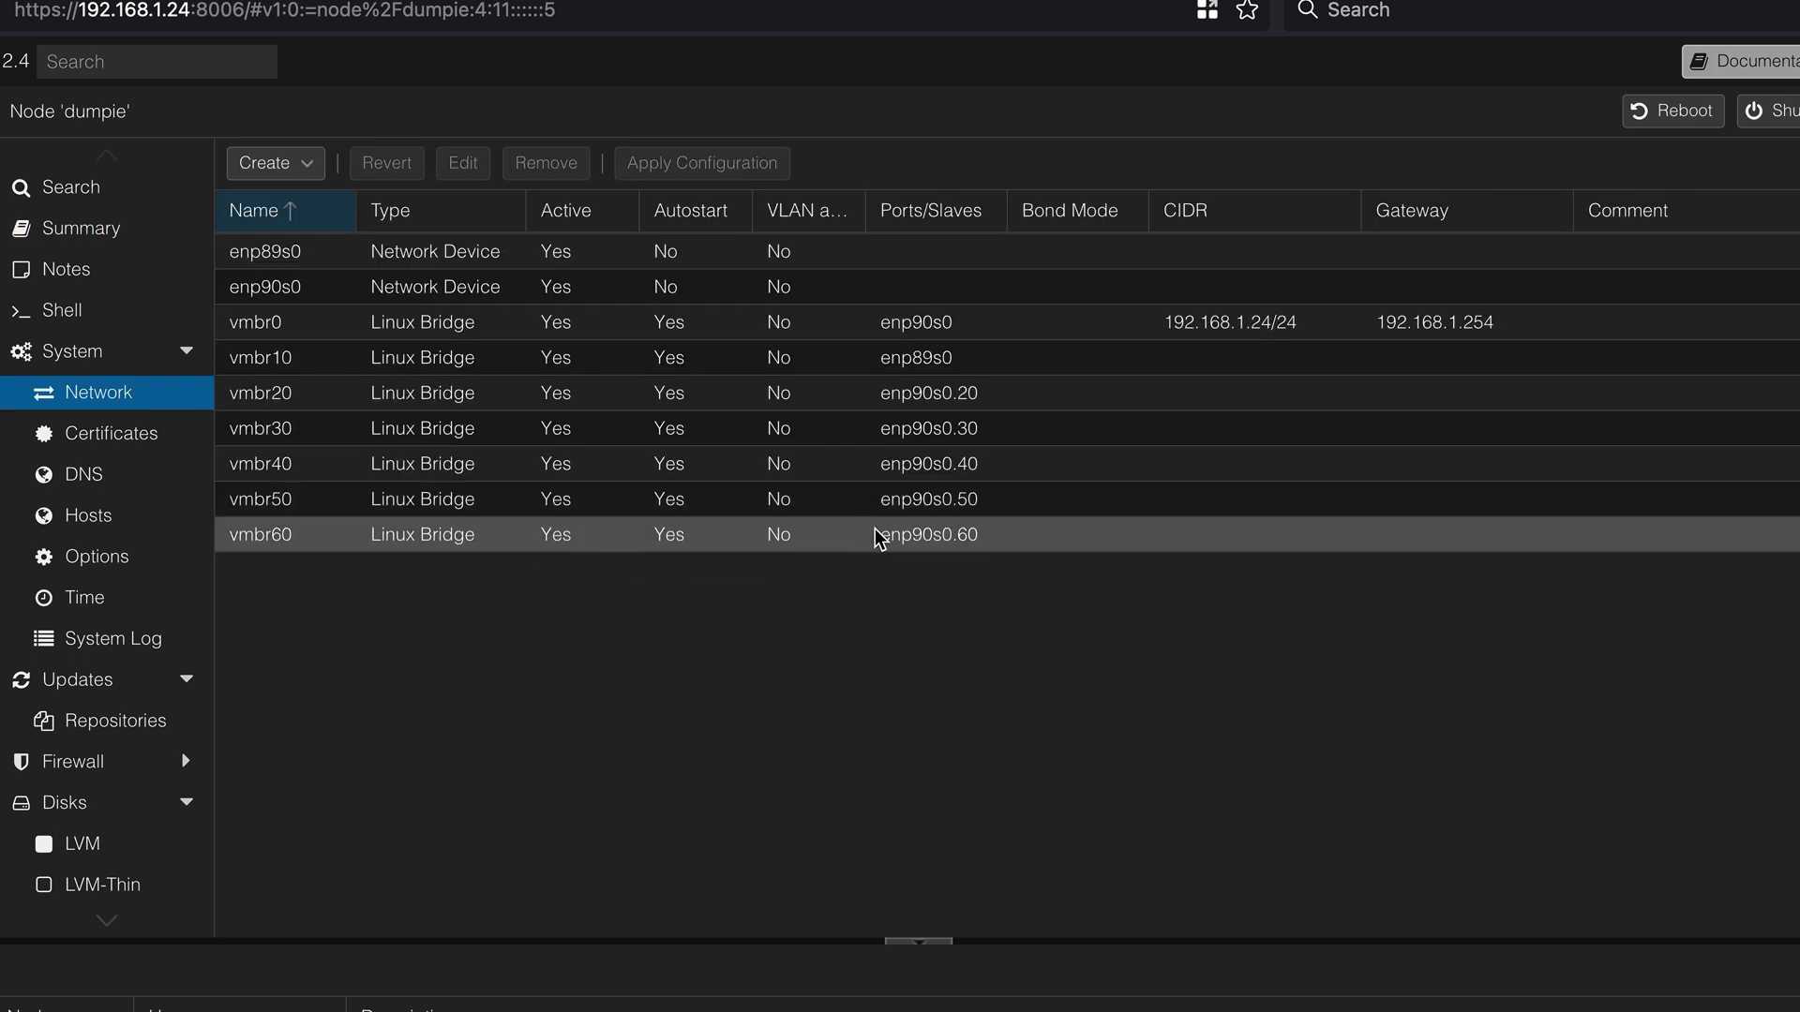
{"action": "left_click", "coordinate": [905, 330]}
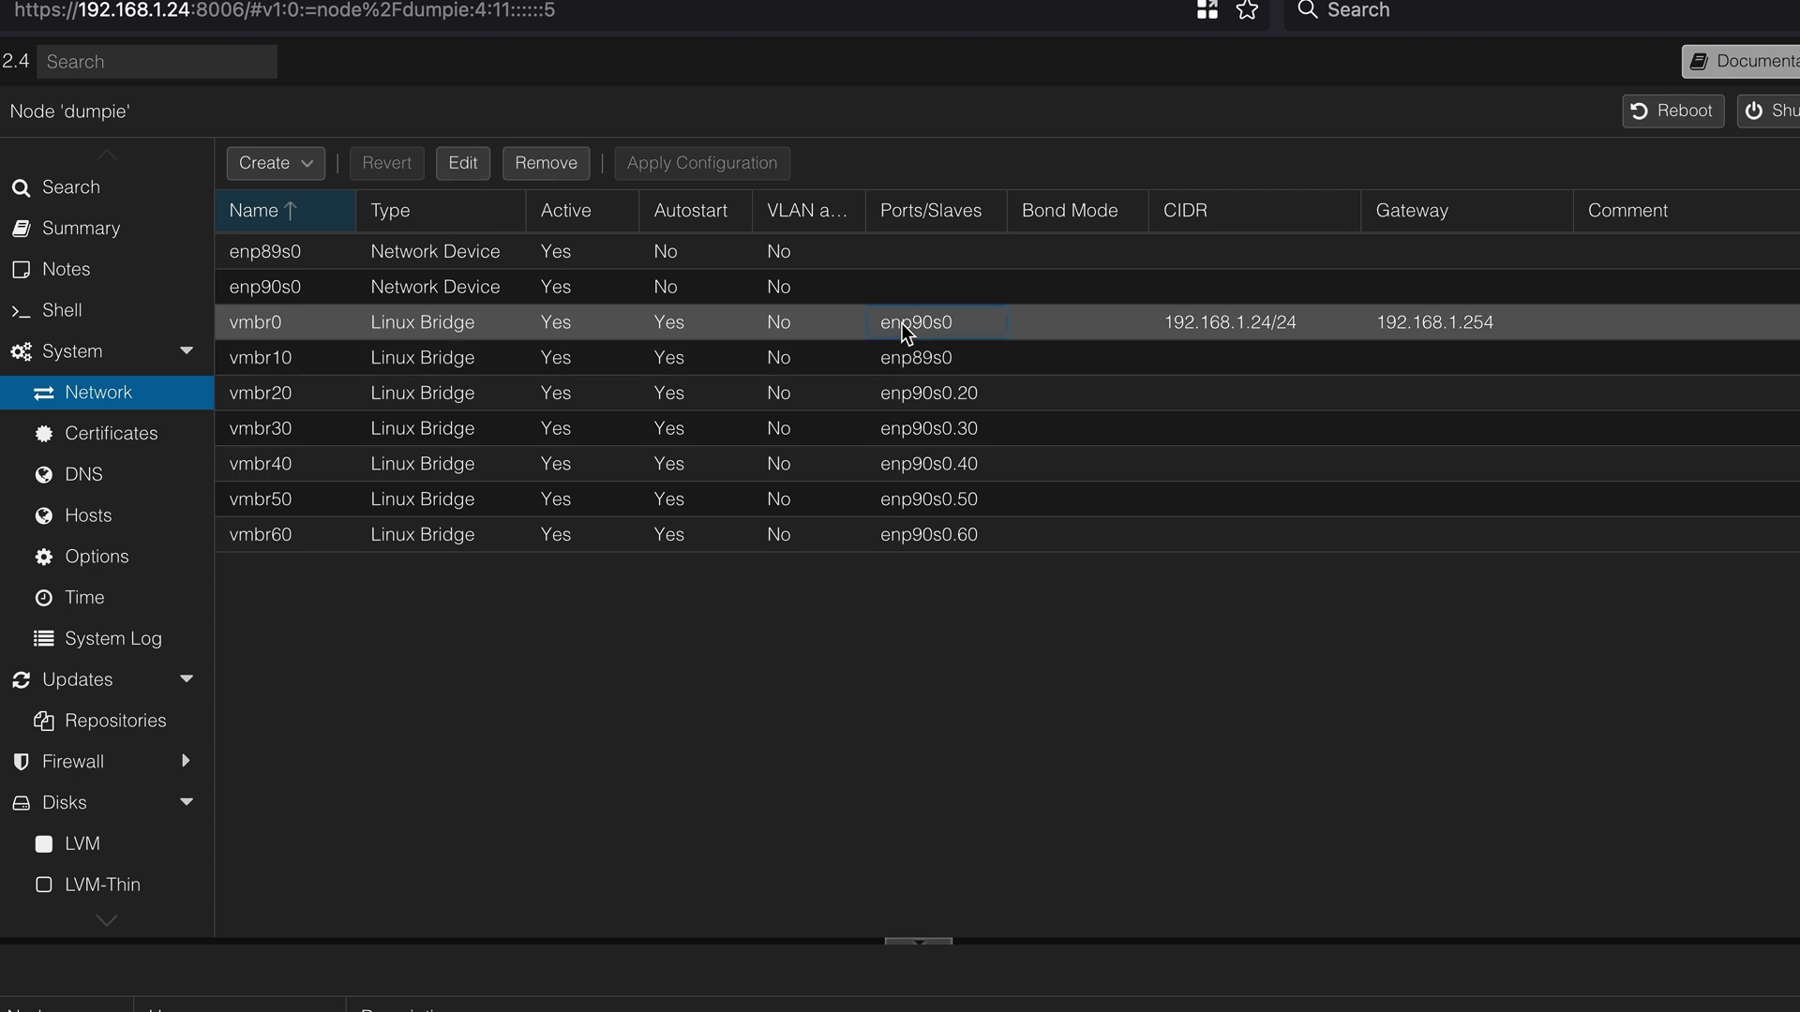
{"action": "left_click", "coordinate": [804, 355]}
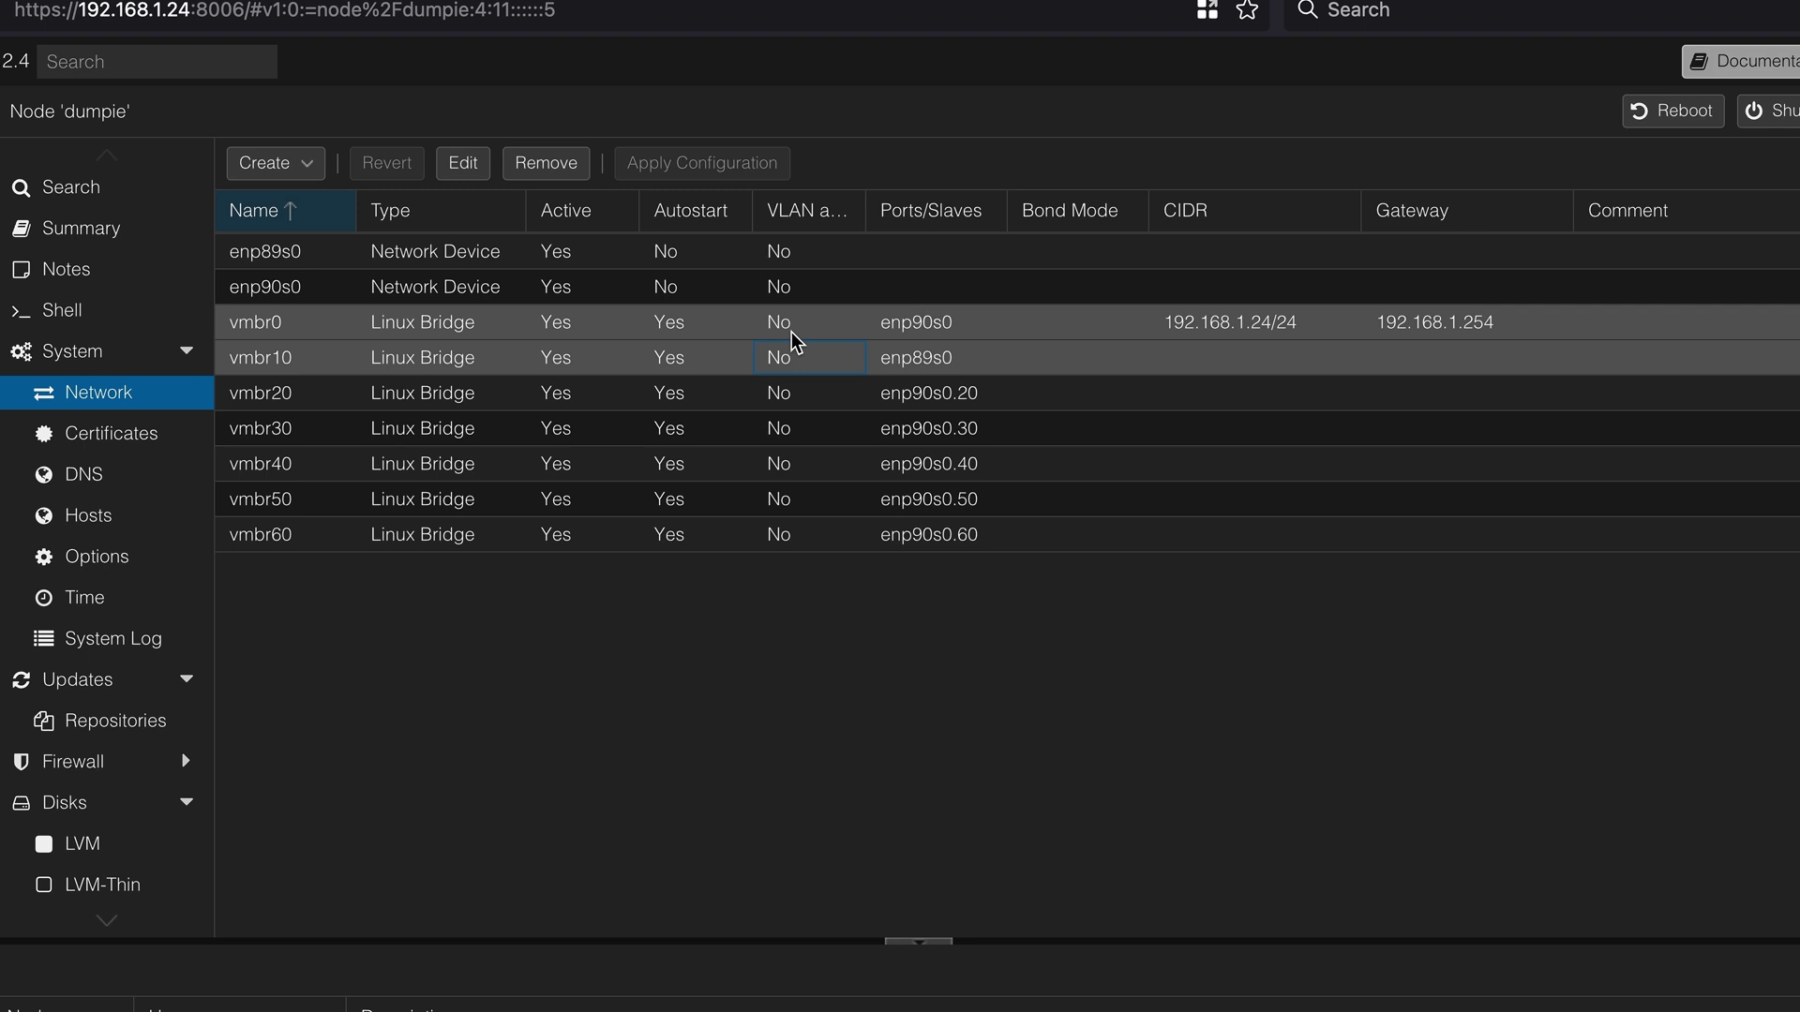
{"action": "left_click", "coordinate": [791, 331]}
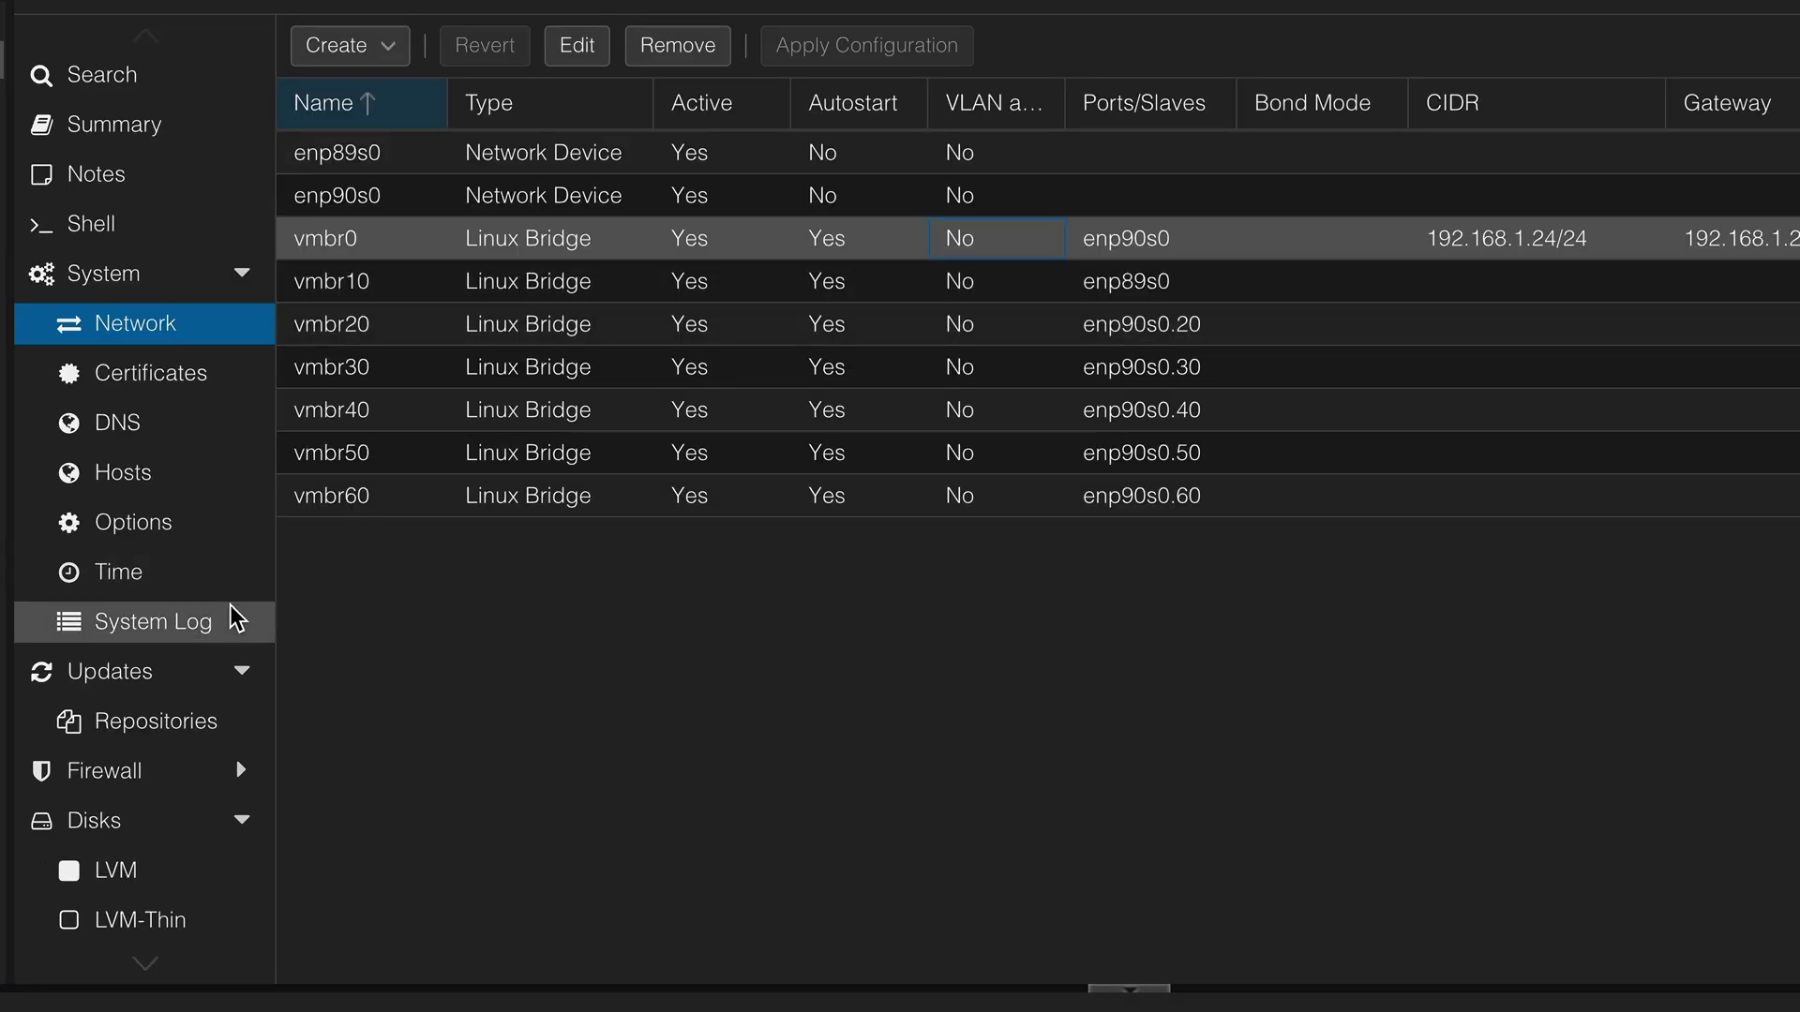
Open the dumpie node's system log and look through its older entries and back to the latest ones
{"action": "left_click", "coordinate": [228, 635]}
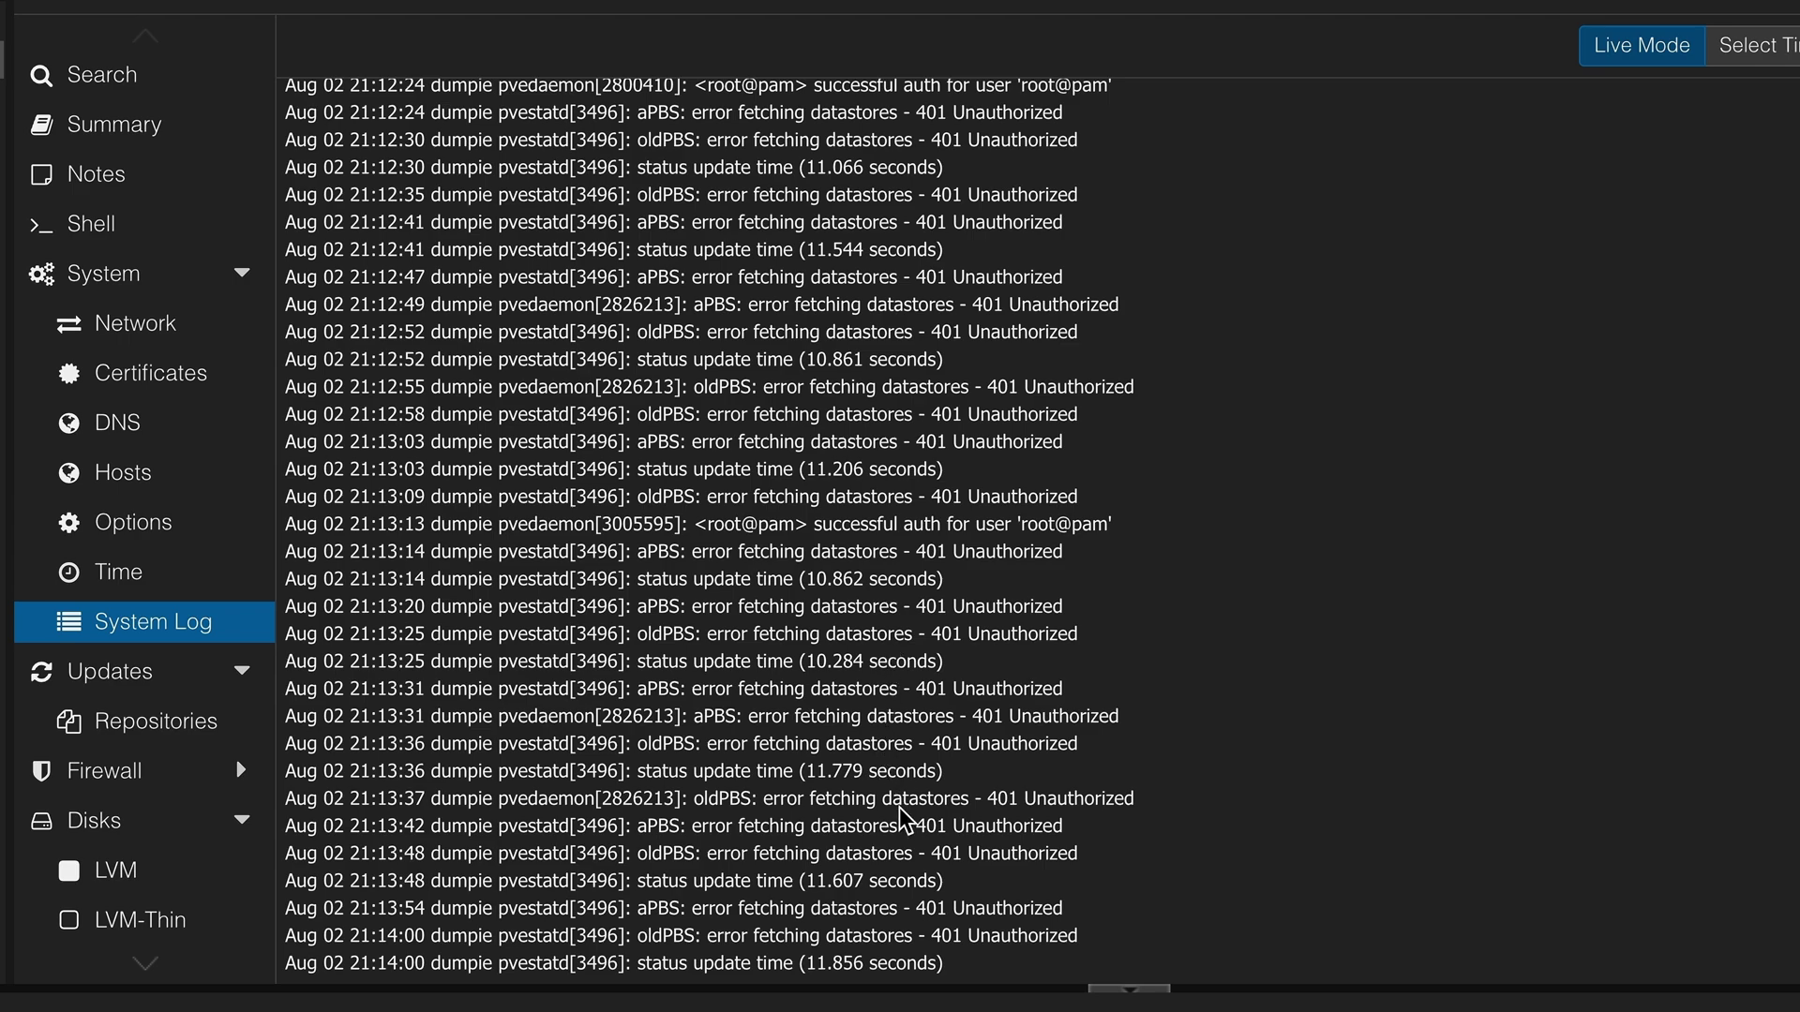
{"action": "scroll", "coordinate": [900, 806], "scroll_direction": "up", "scroll_amount": 5}
{"action": "scroll", "coordinate": [900, 807], "scroll_direction": "up", "scroll_amount": 10}
{"action": "scroll", "coordinate": [903, 767], "scroll_direction": "down", "scroll_amount": 4}
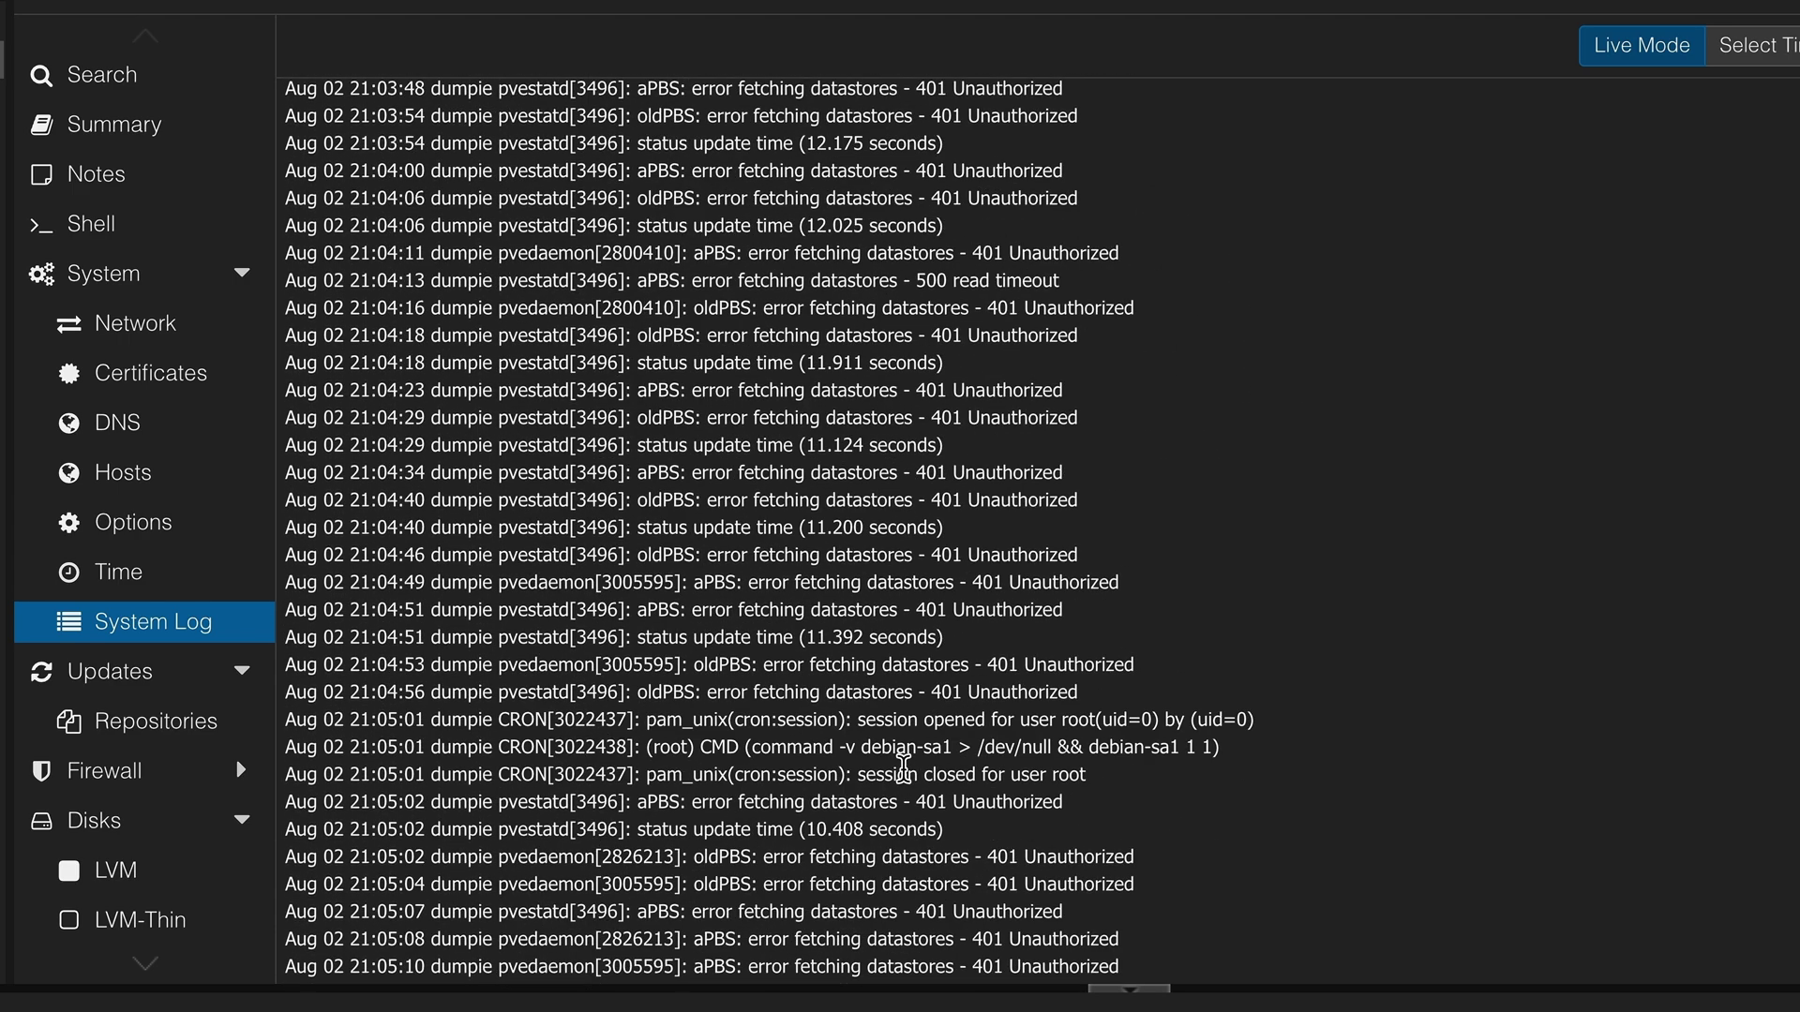
{"action": "scroll", "coordinate": [903, 767], "scroll_direction": "down", "scroll_amount": 10}
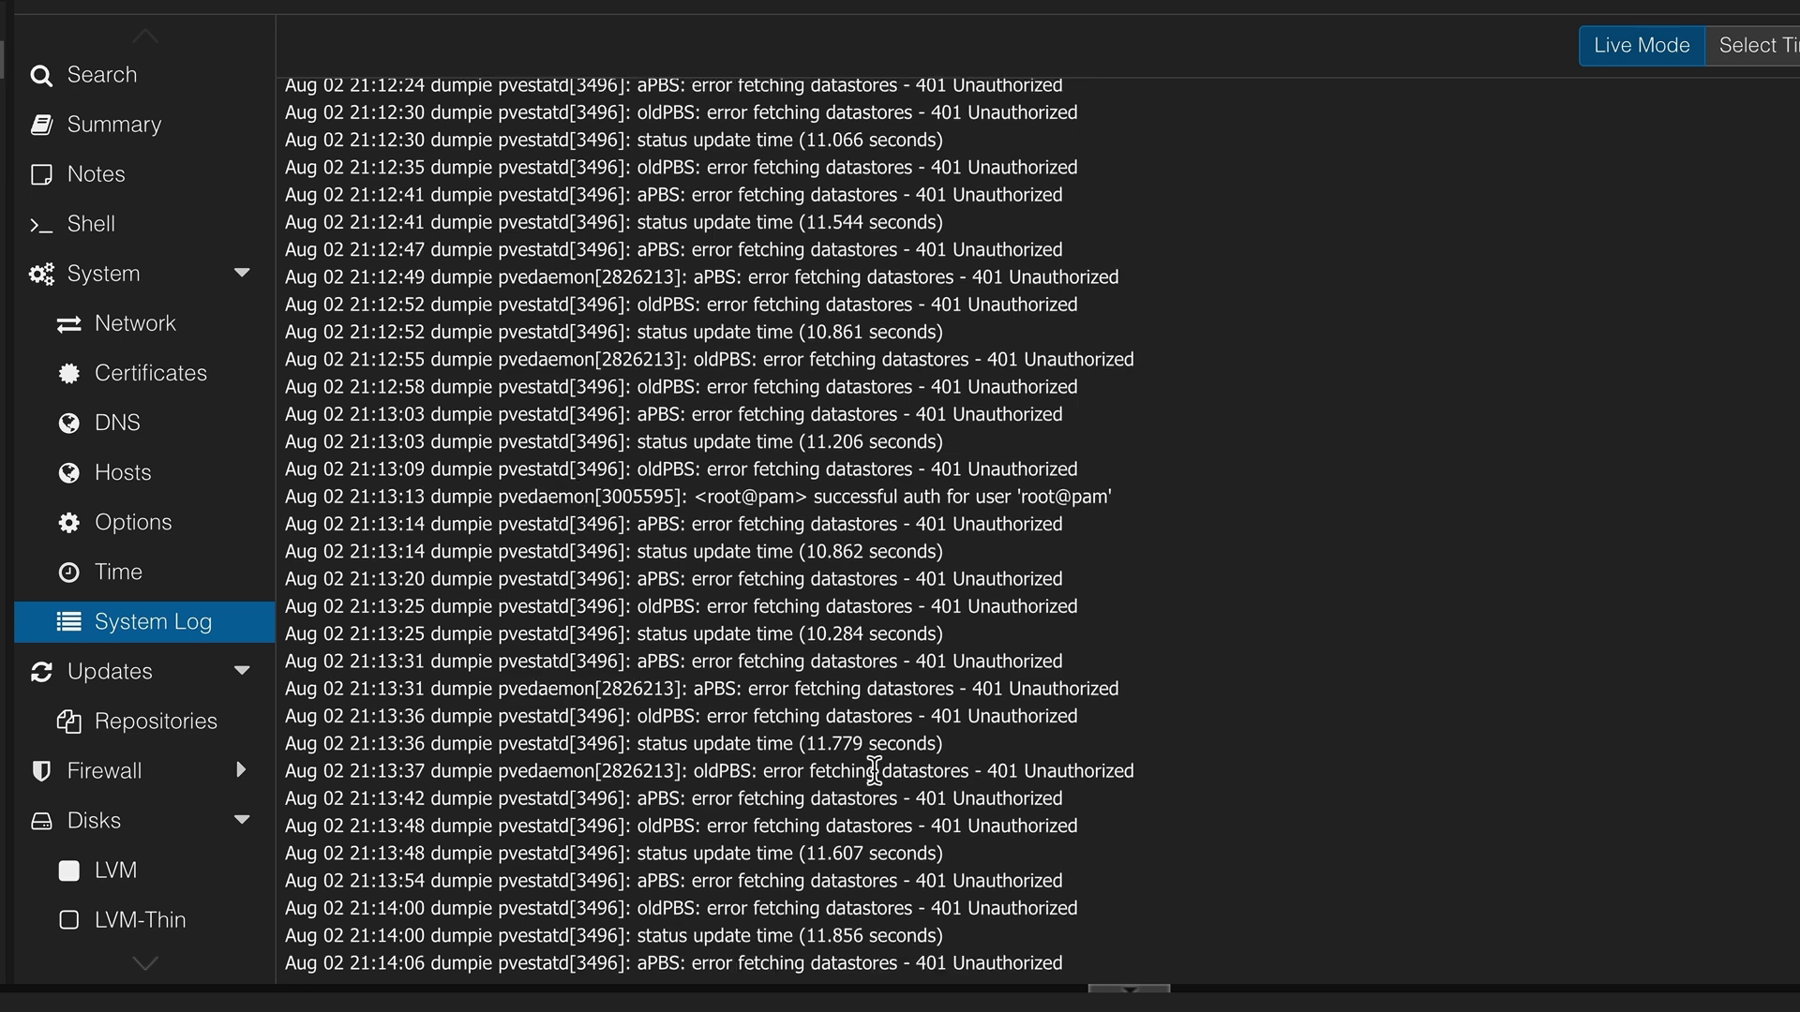
Examine the dumpie node's live system log, highlighting the aPBS and oldPBS datastore entries and the surrounding status update lines
{"action": "left_click_drag", "start_coordinate": [495, 771], "coordinate": [1111, 961]}
{"action": "left_click", "coordinate": [1111, 960]}
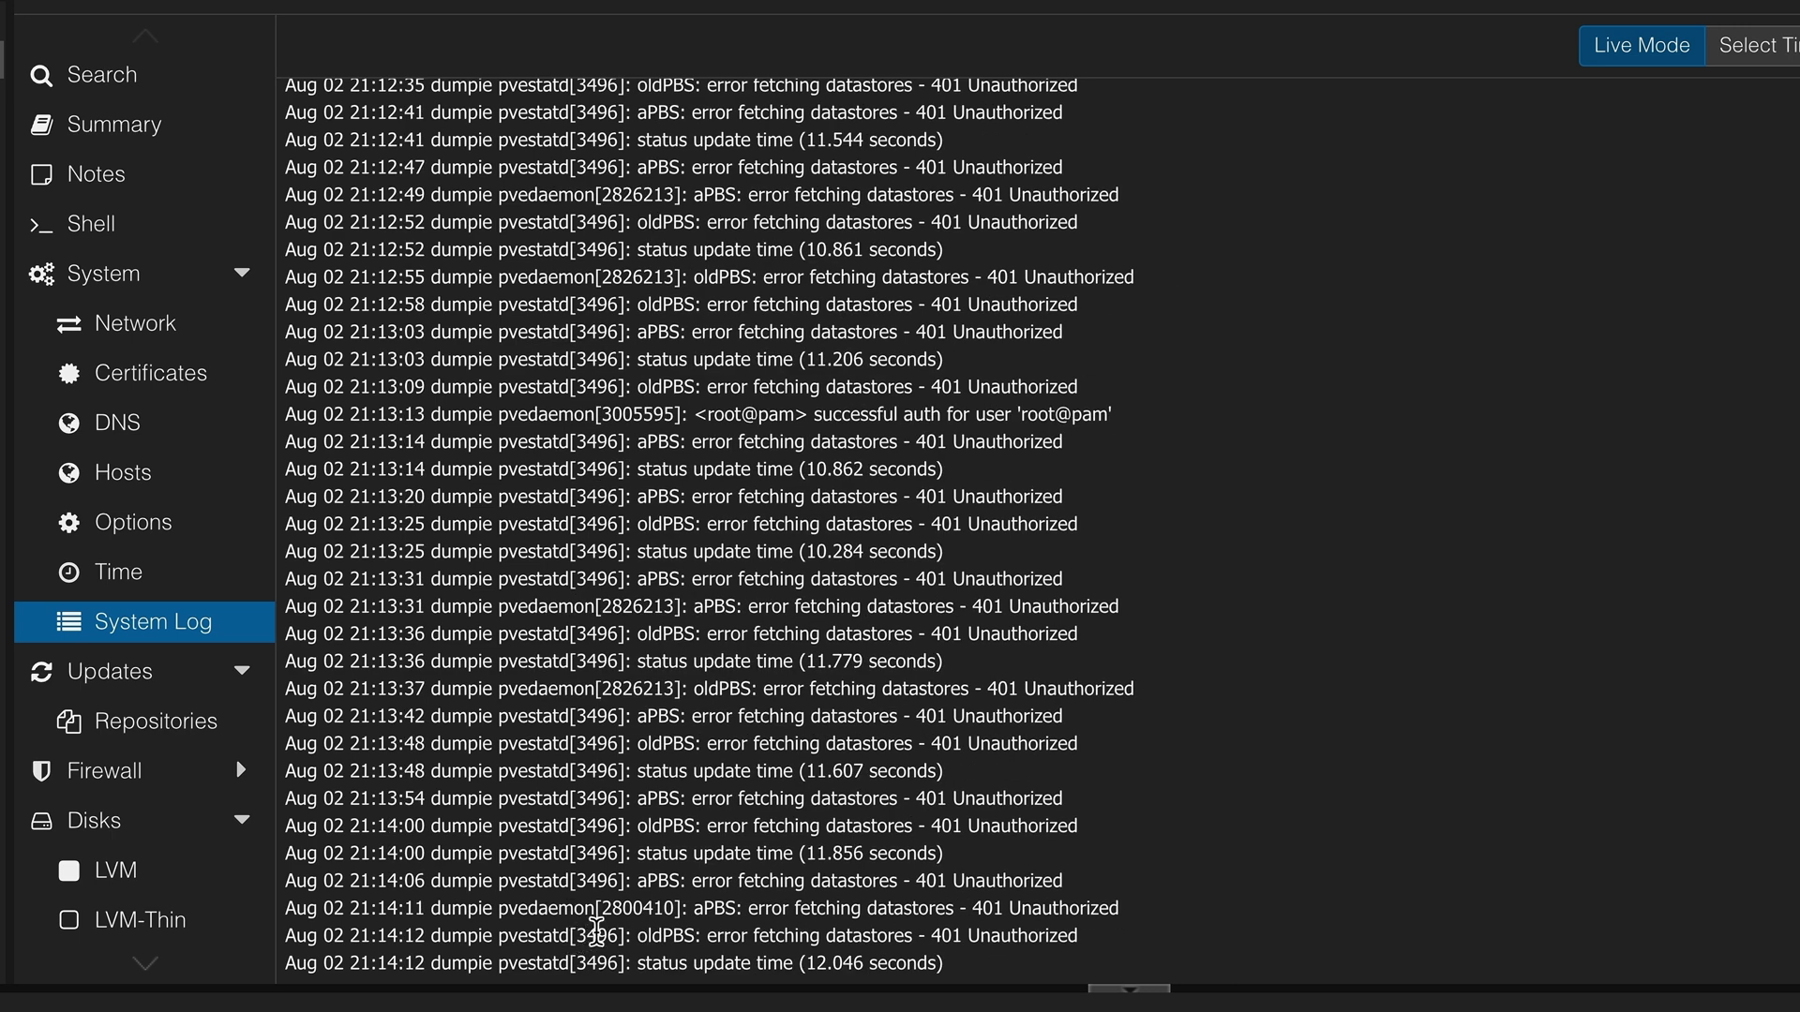
{"action": "left_click_drag", "start_coordinate": [692, 907], "coordinate": [1040, 924]}
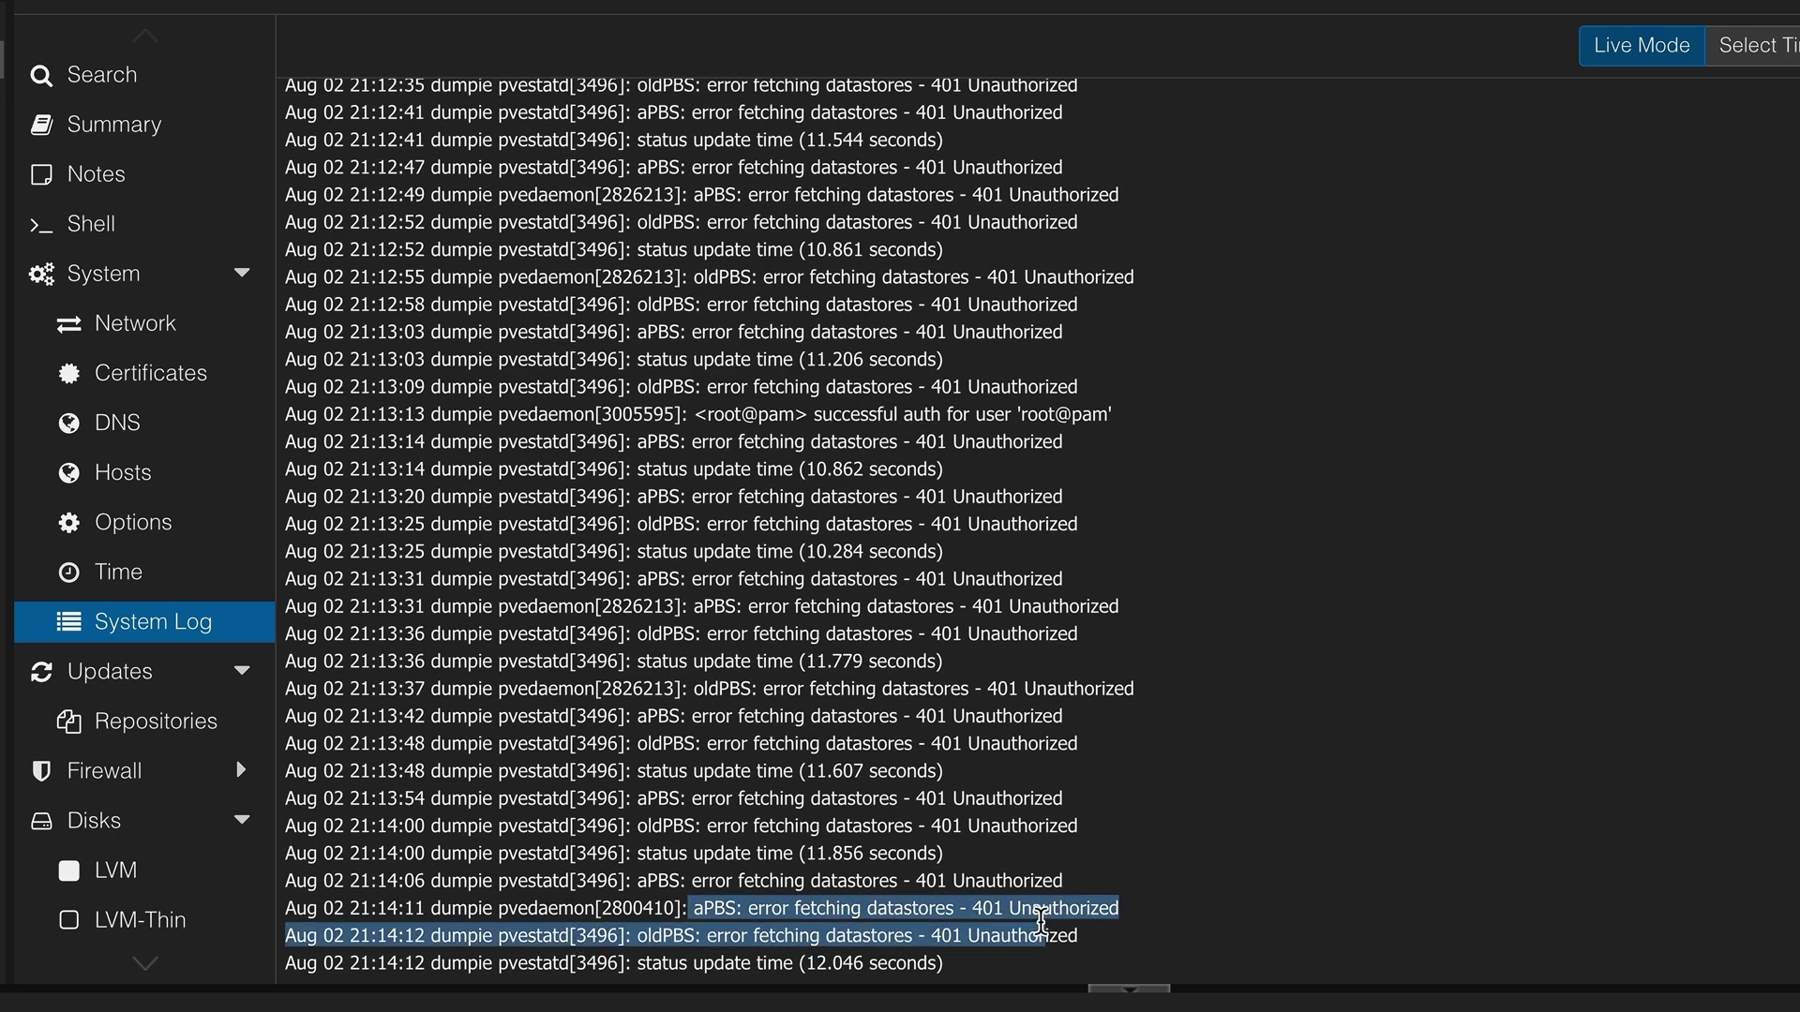
{"action": "left_click", "coordinate": [1041, 923]}
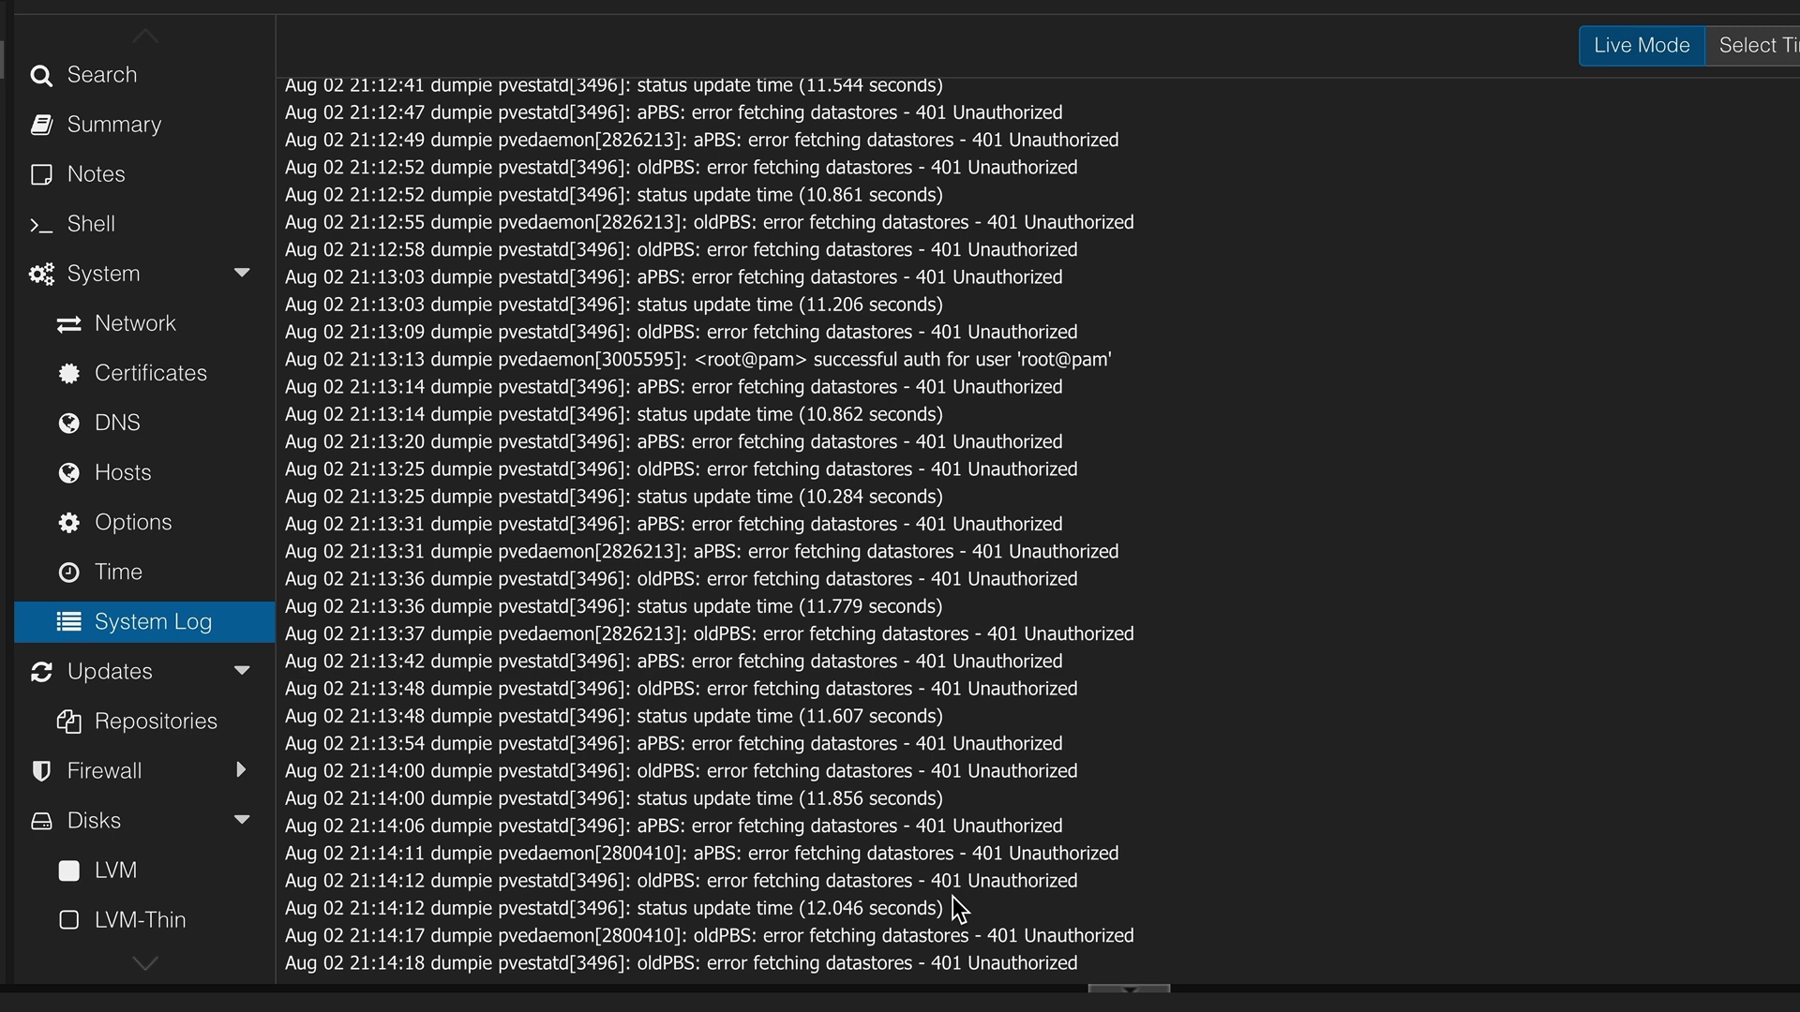
{"action": "left_click_drag", "start_coordinate": [964, 906], "coordinate": [622, 735]}
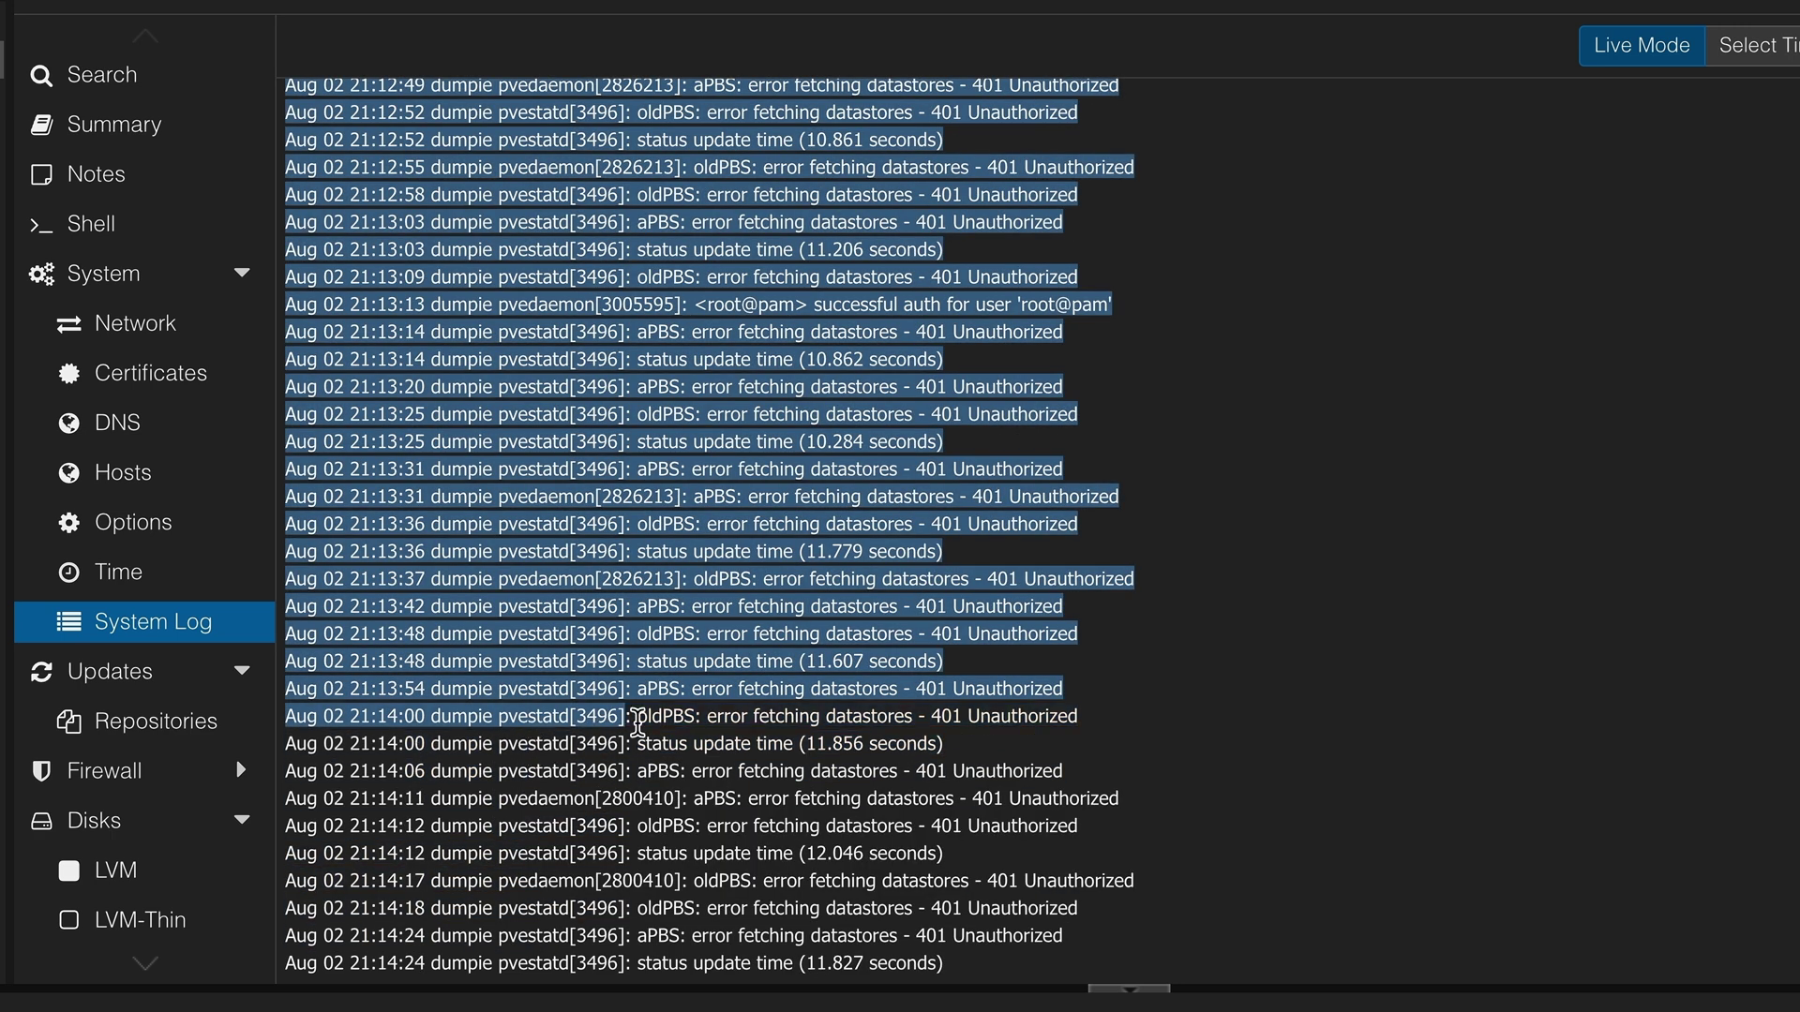
{"action": "left_click", "coordinate": [638, 732]}
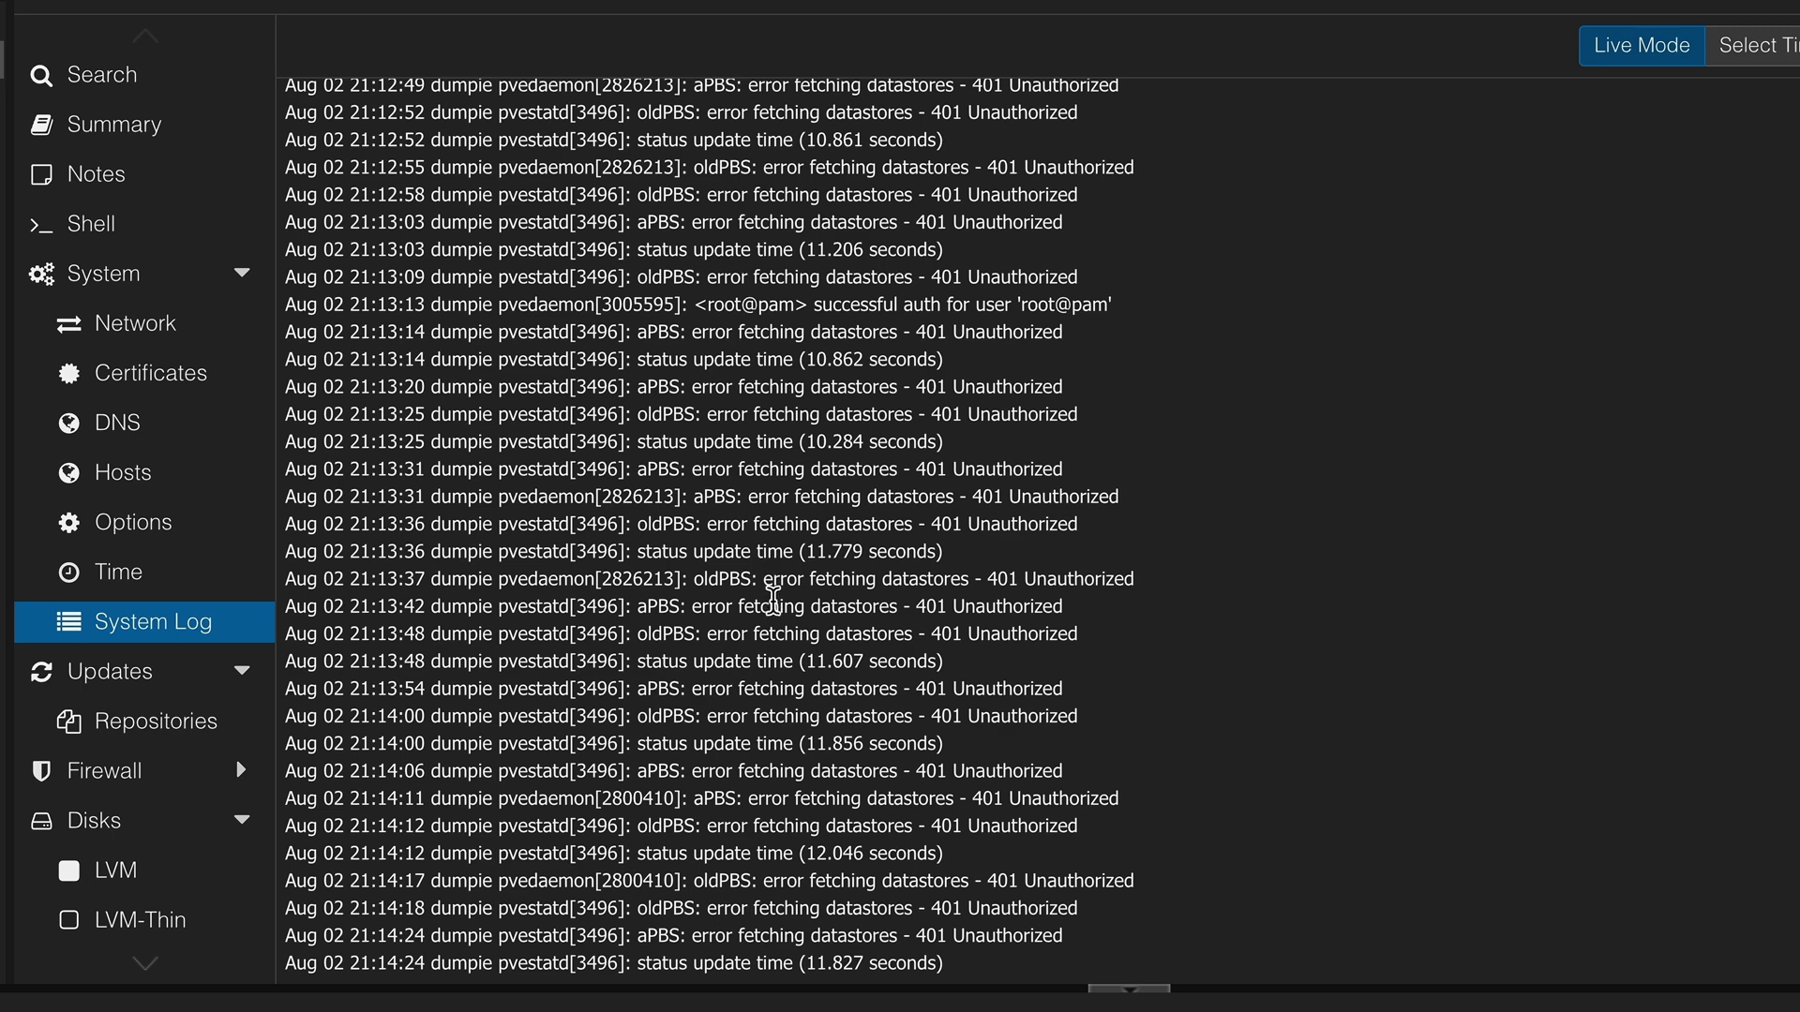
{"action": "left_click_drag", "start_coordinate": [619, 937], "coordinate": [969, 935]}
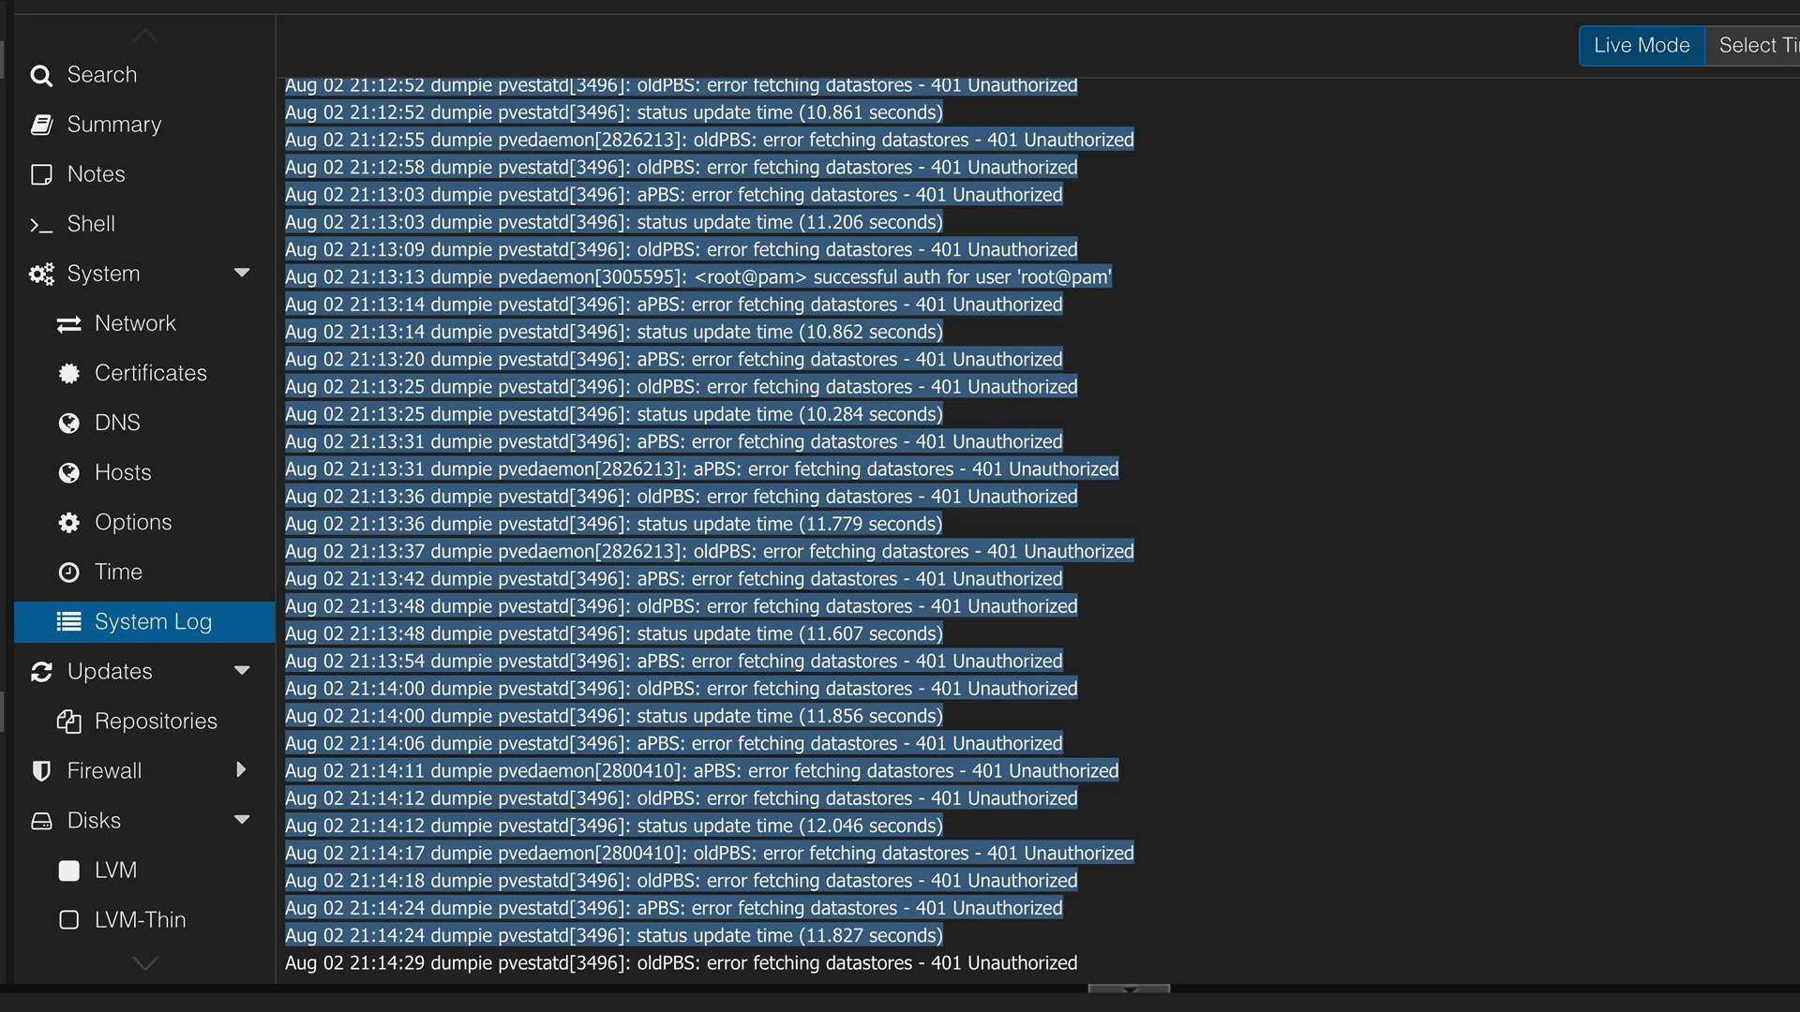
{"action": "left_click", "coordinate": [952, 879]}
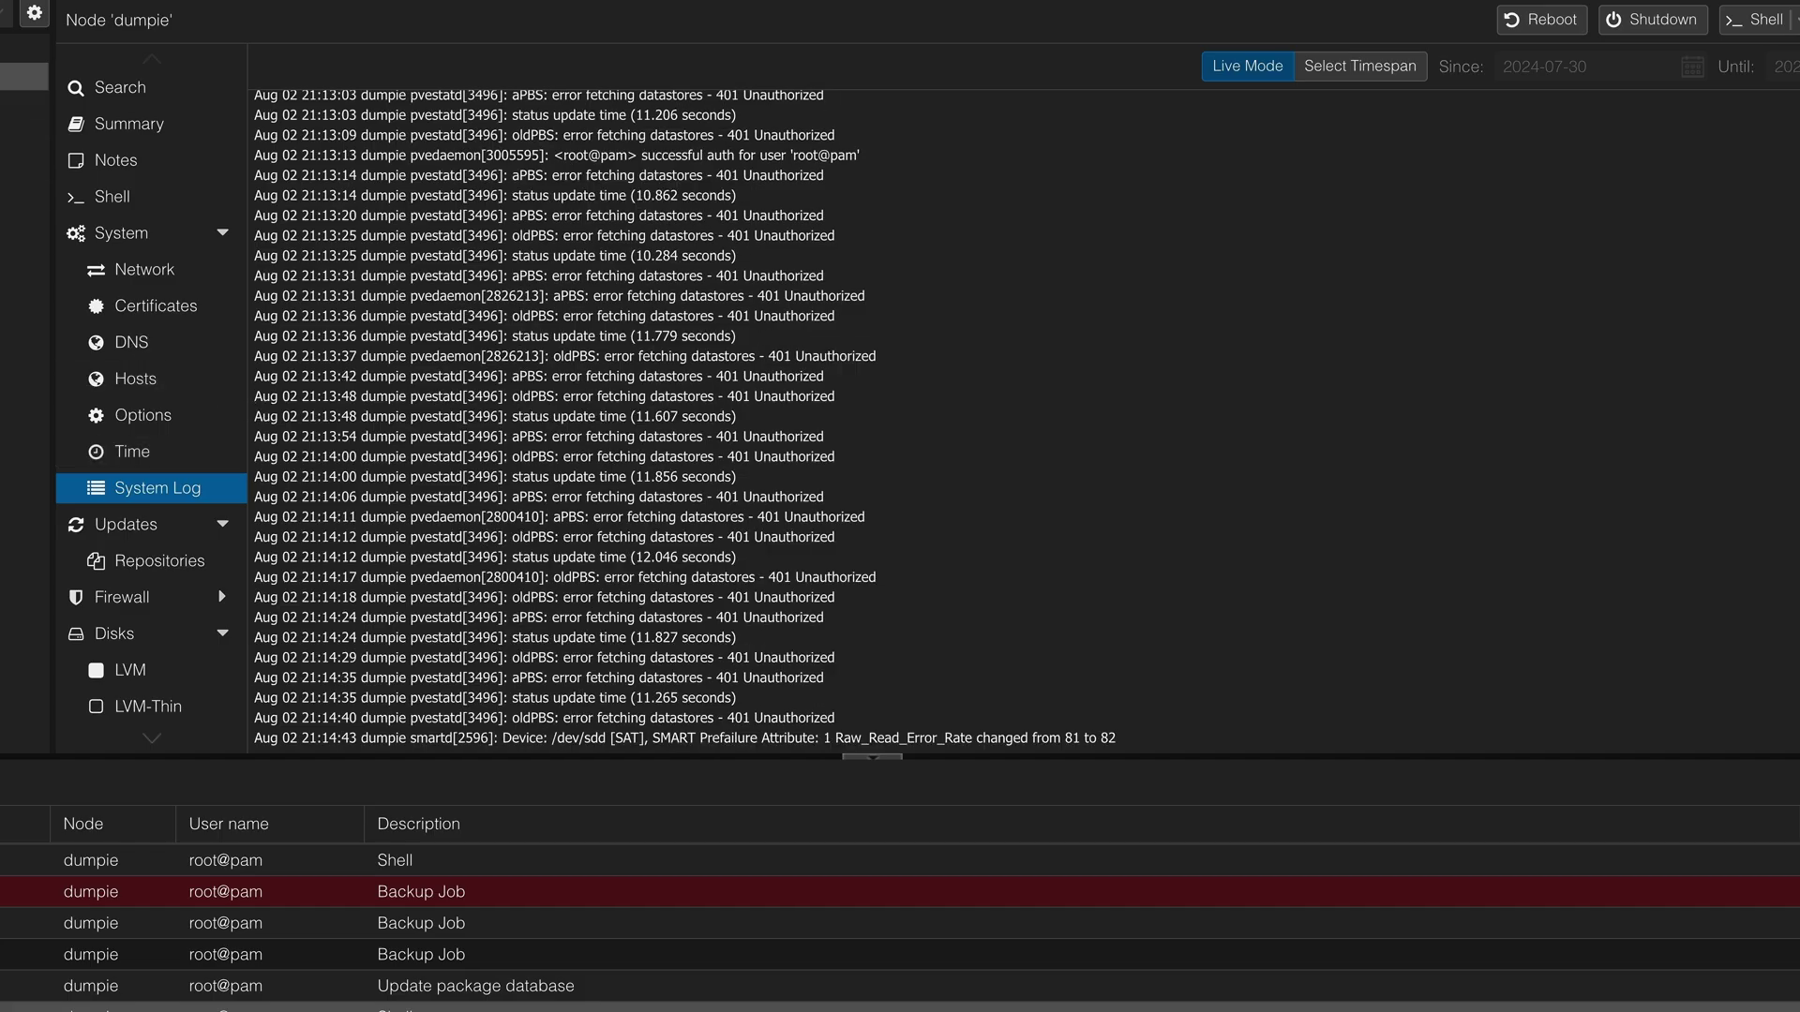
Open the Datacenter backup jobs and review the details and included disks of the job that backs up to aPBS
{"action": "left_click", "coordinate": [24, 49]}
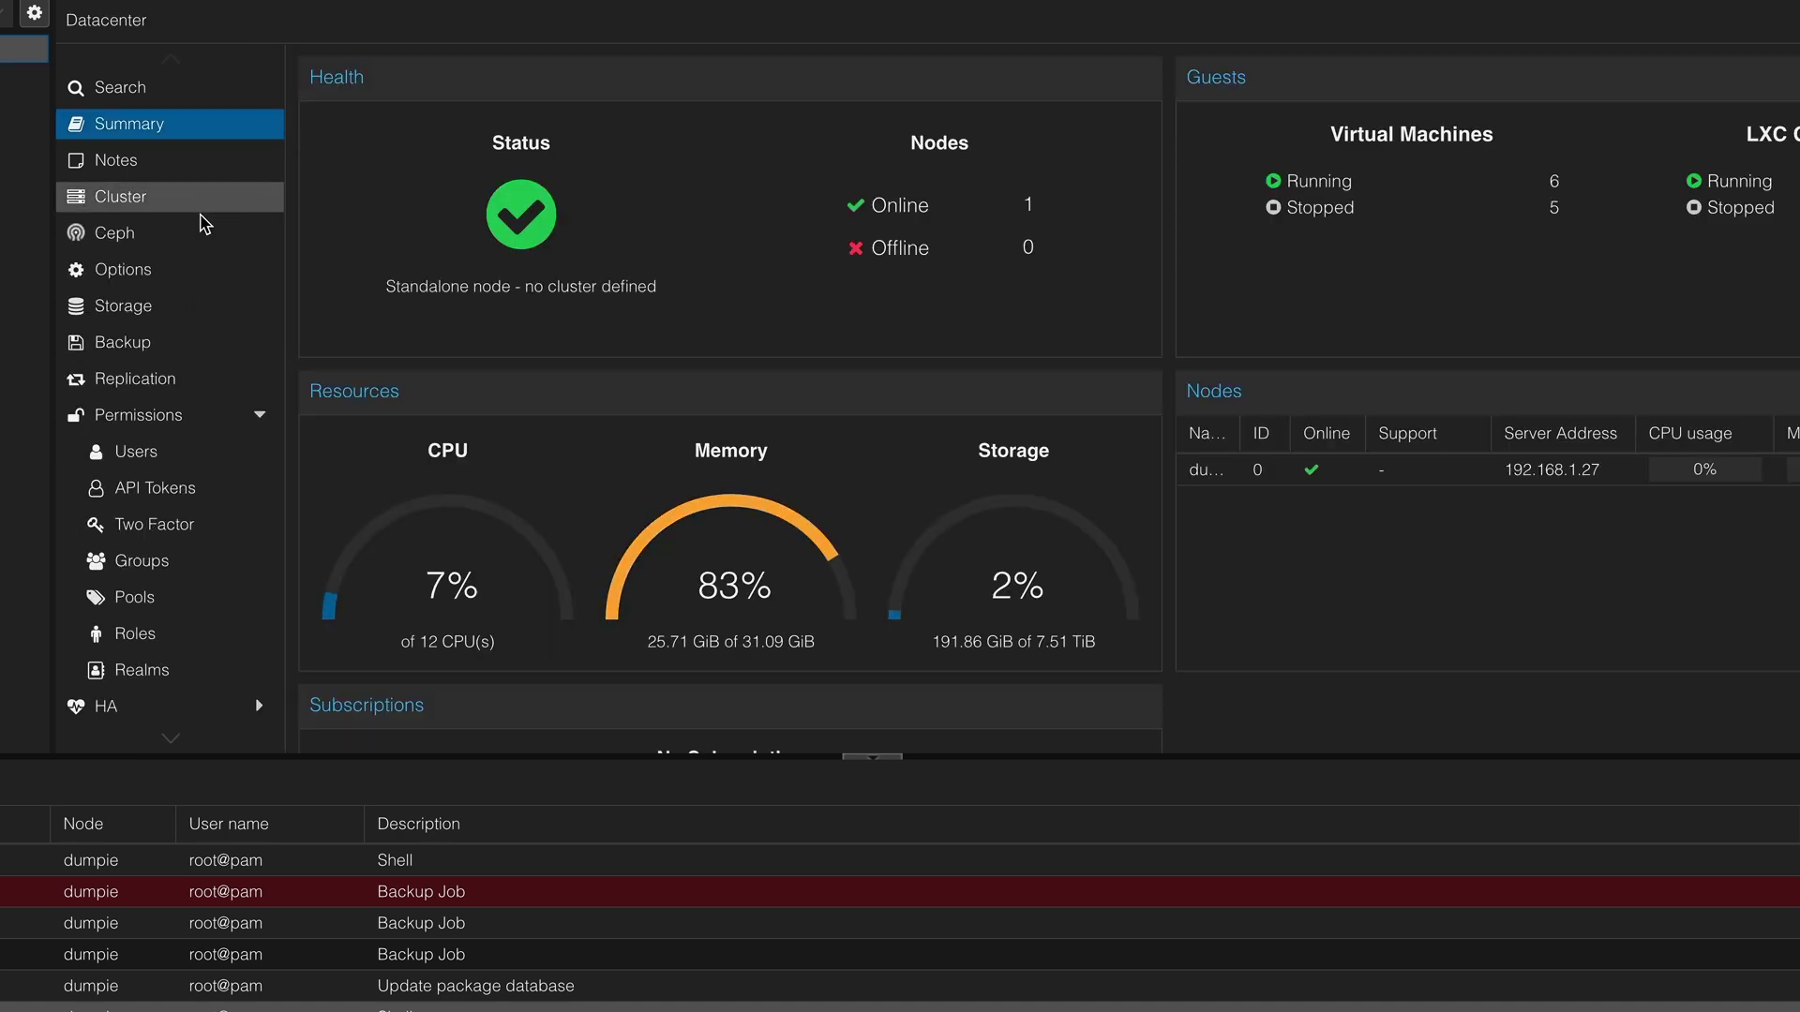
{"action": "left_click", "coordinate": [170, 351]}
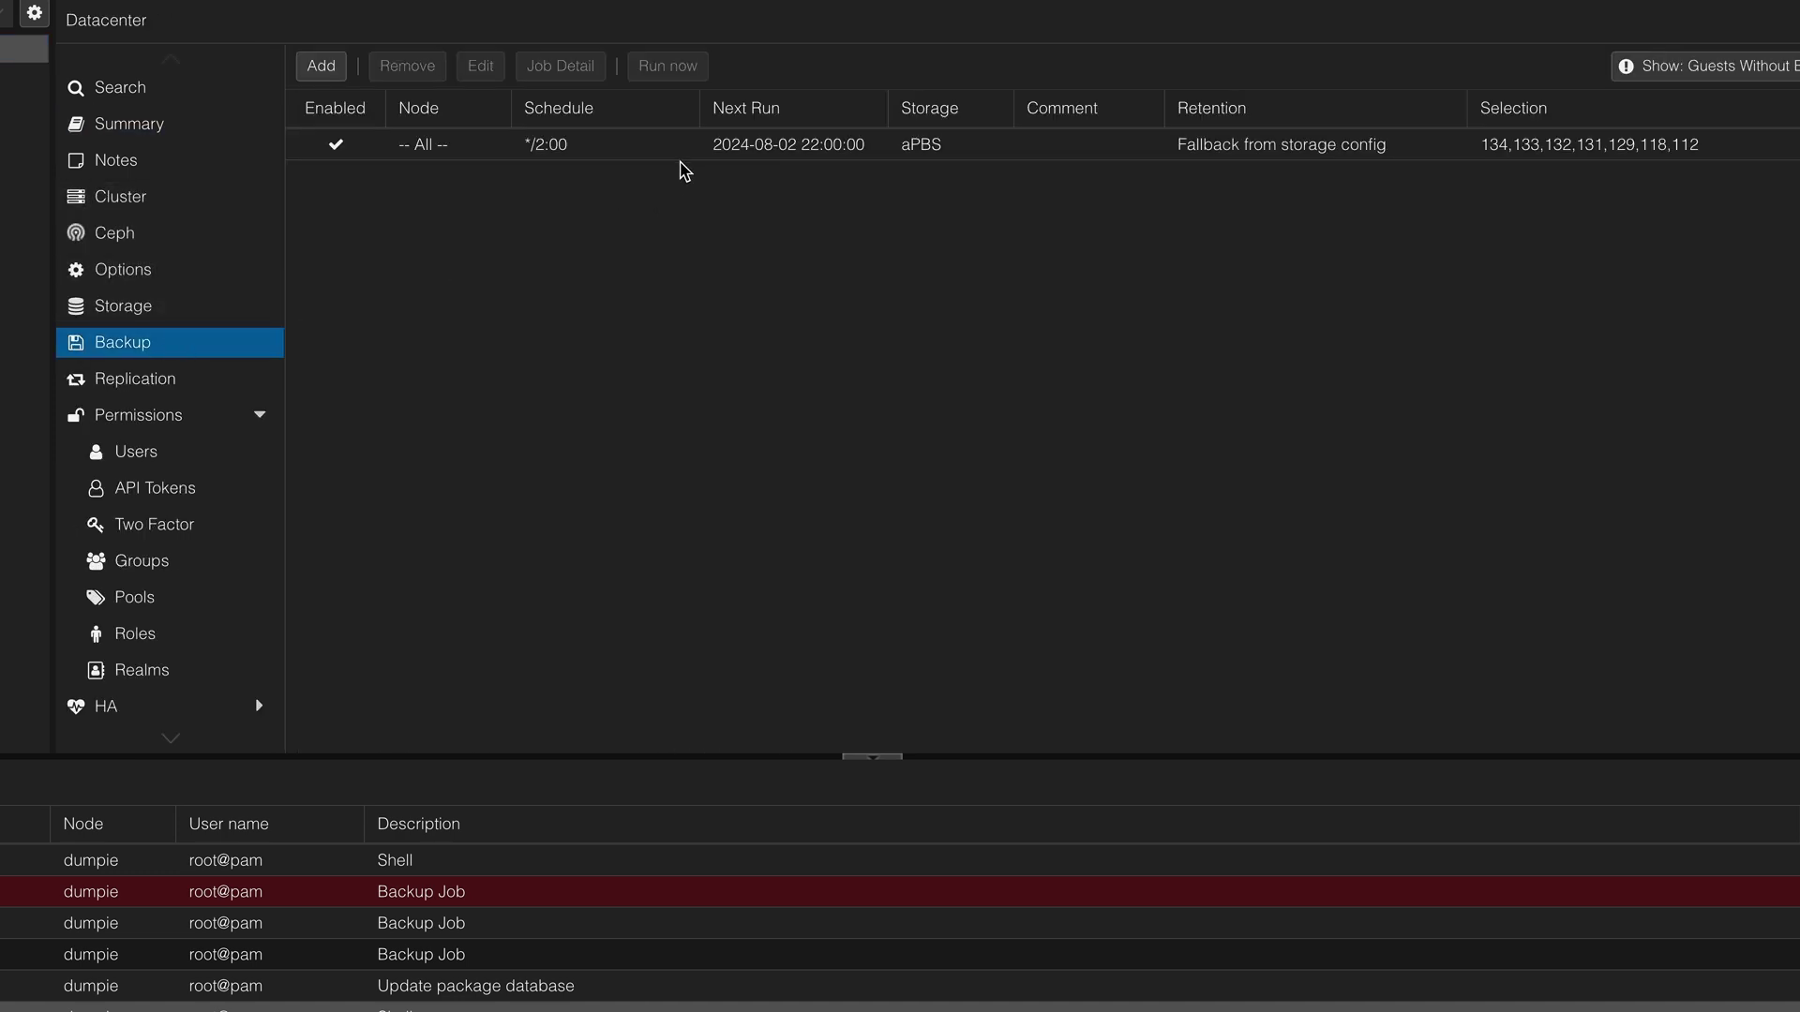
{"action": "left_click", "coordinate": [671, 143]}
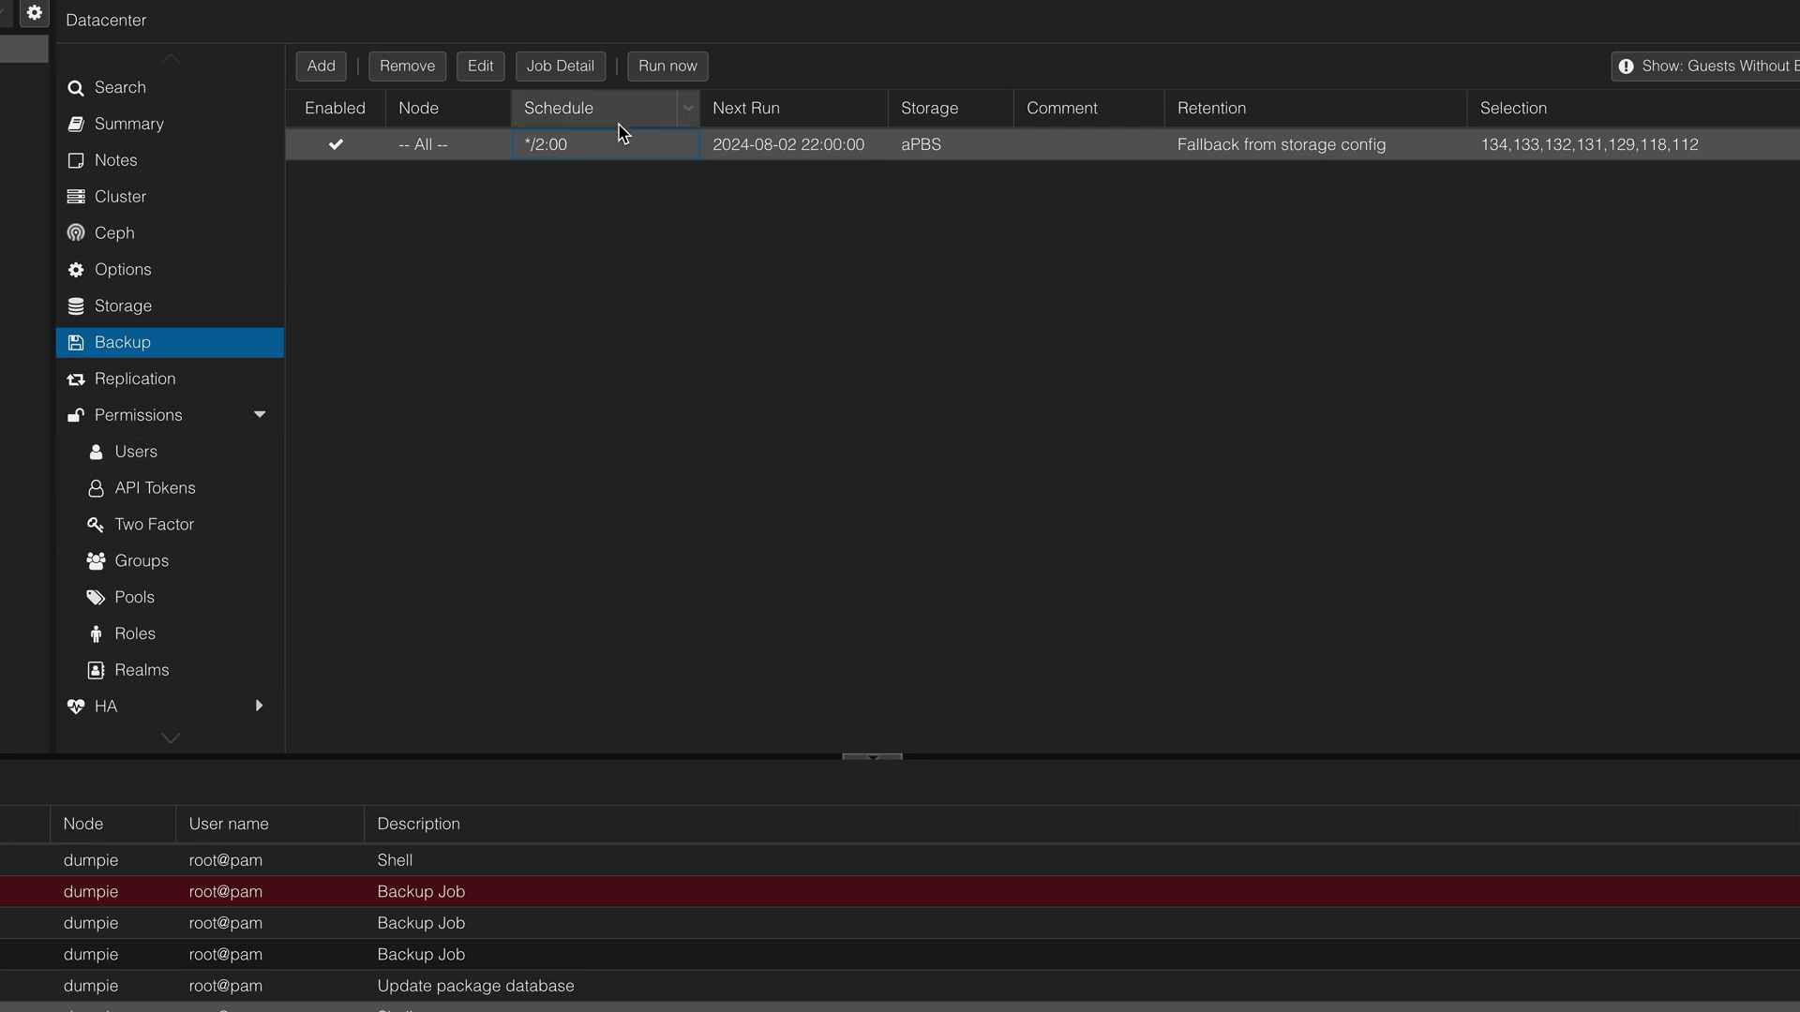
{"action": "left_click", "coordinate": [568, 72]}
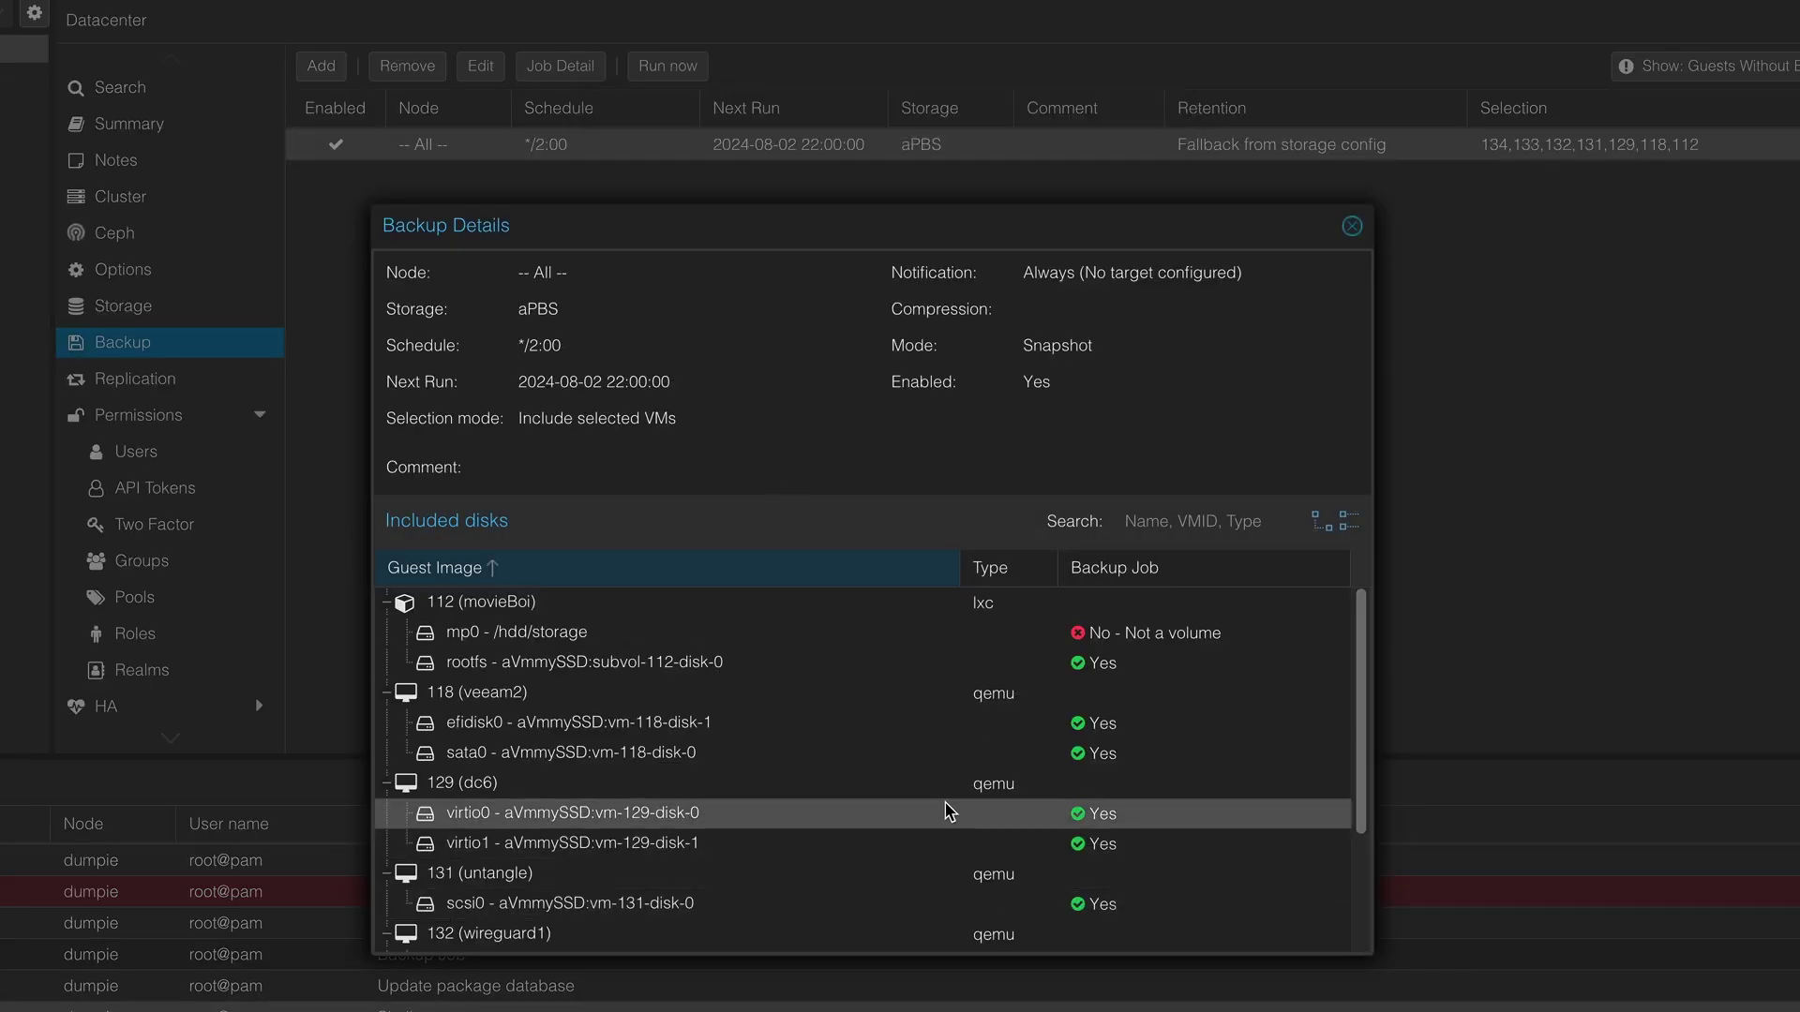
{"action": "scroll", "coordinate": [931, 799], "scroll_direction": "down", "scroll_amount": 3}
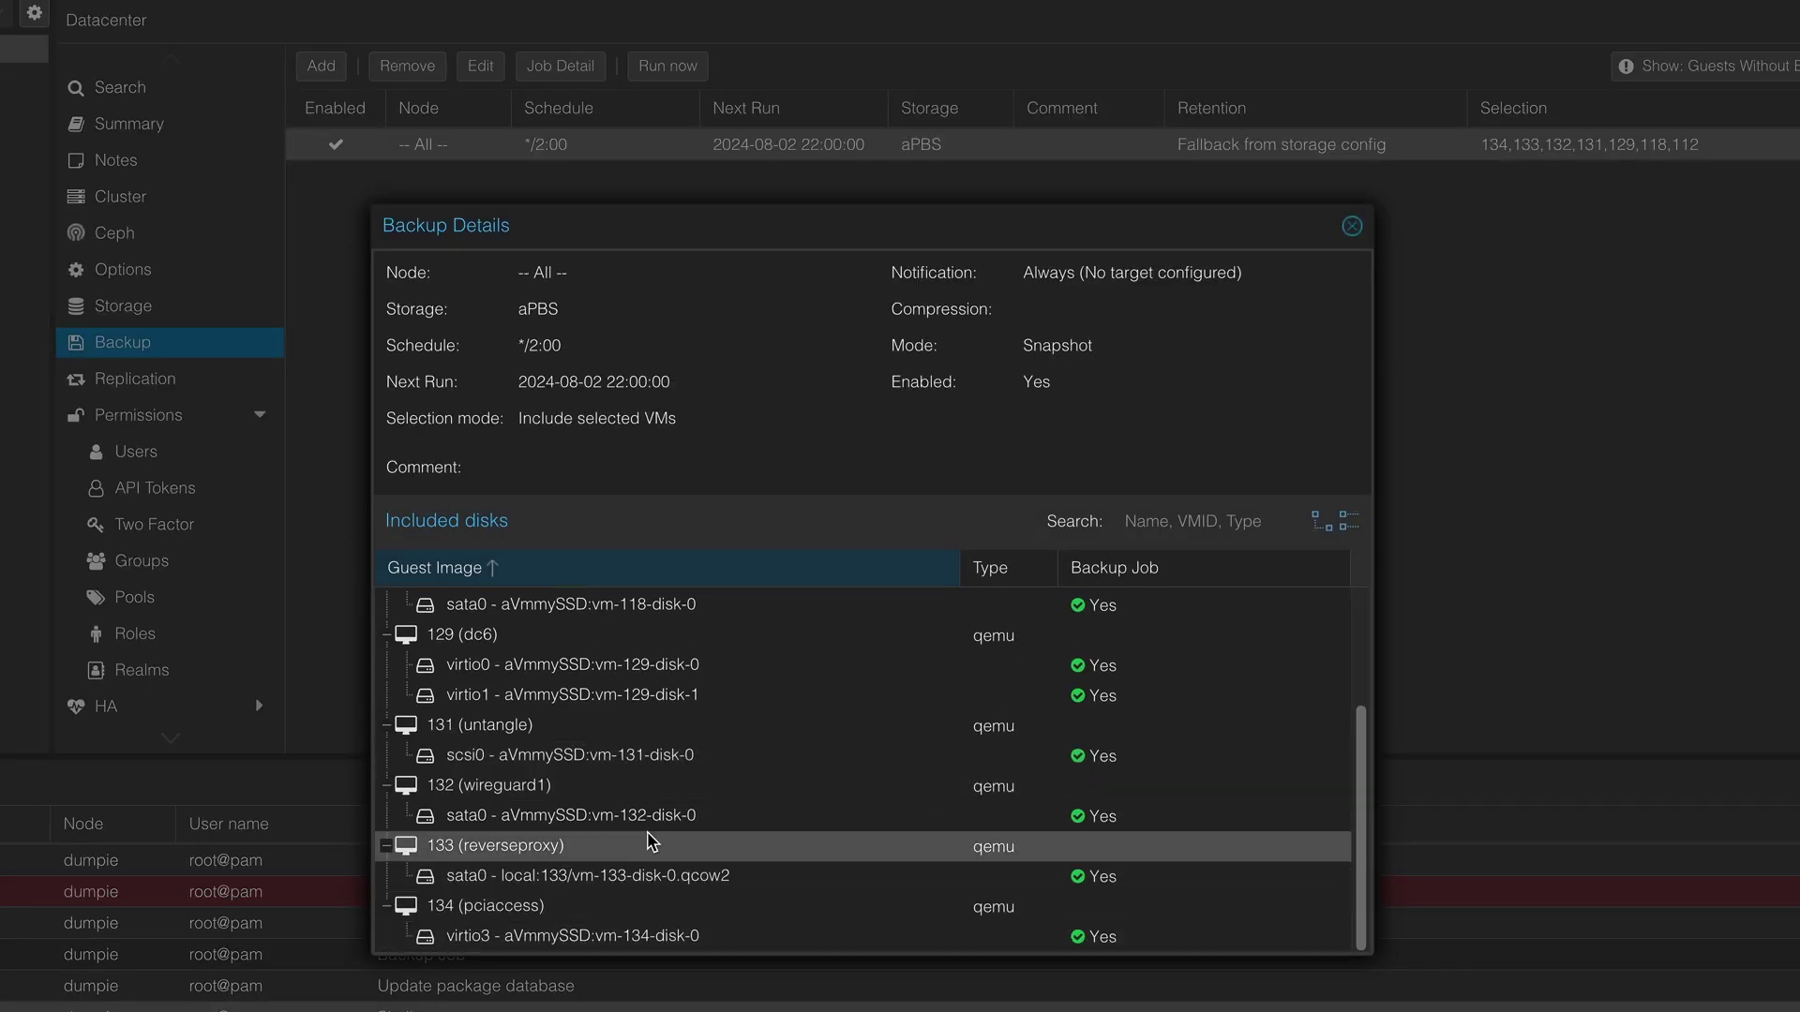
{"action": "scroll", "coordinate": [954, 715], "scroll_direction": "up", "scroll_amount": 3}
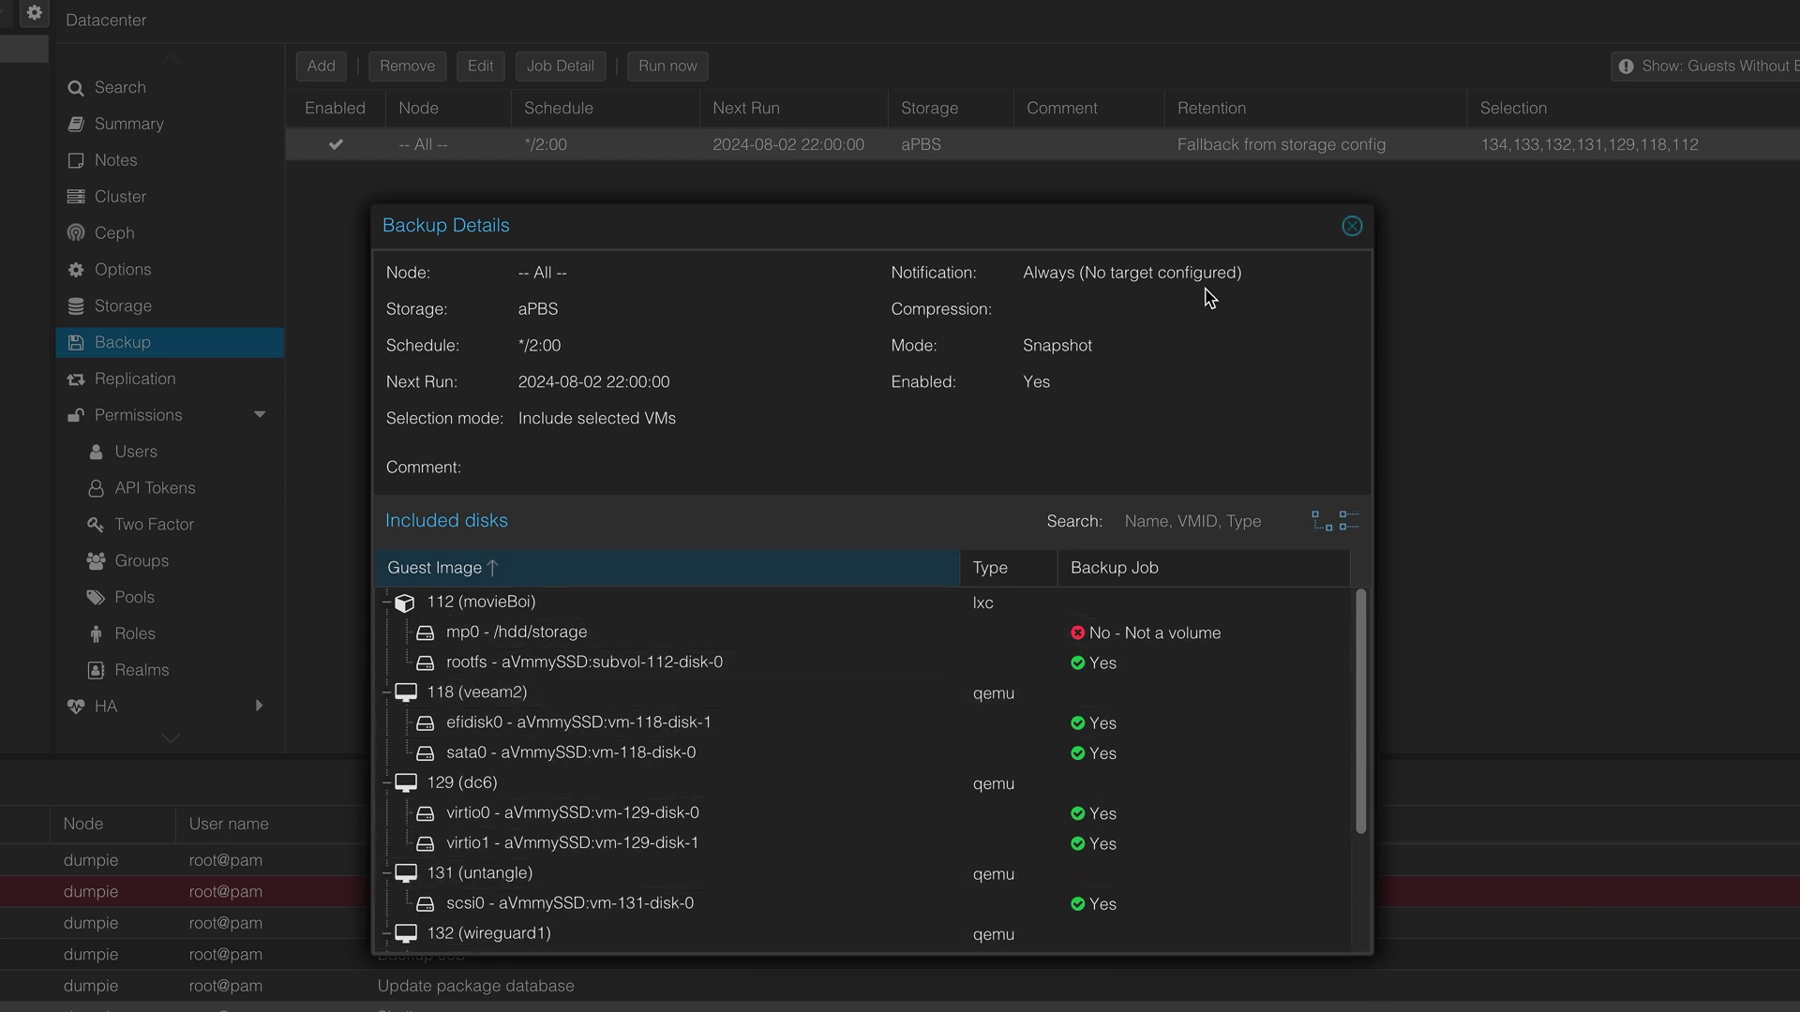
{"action": "left_click", "coordinate": [1349, 227]}
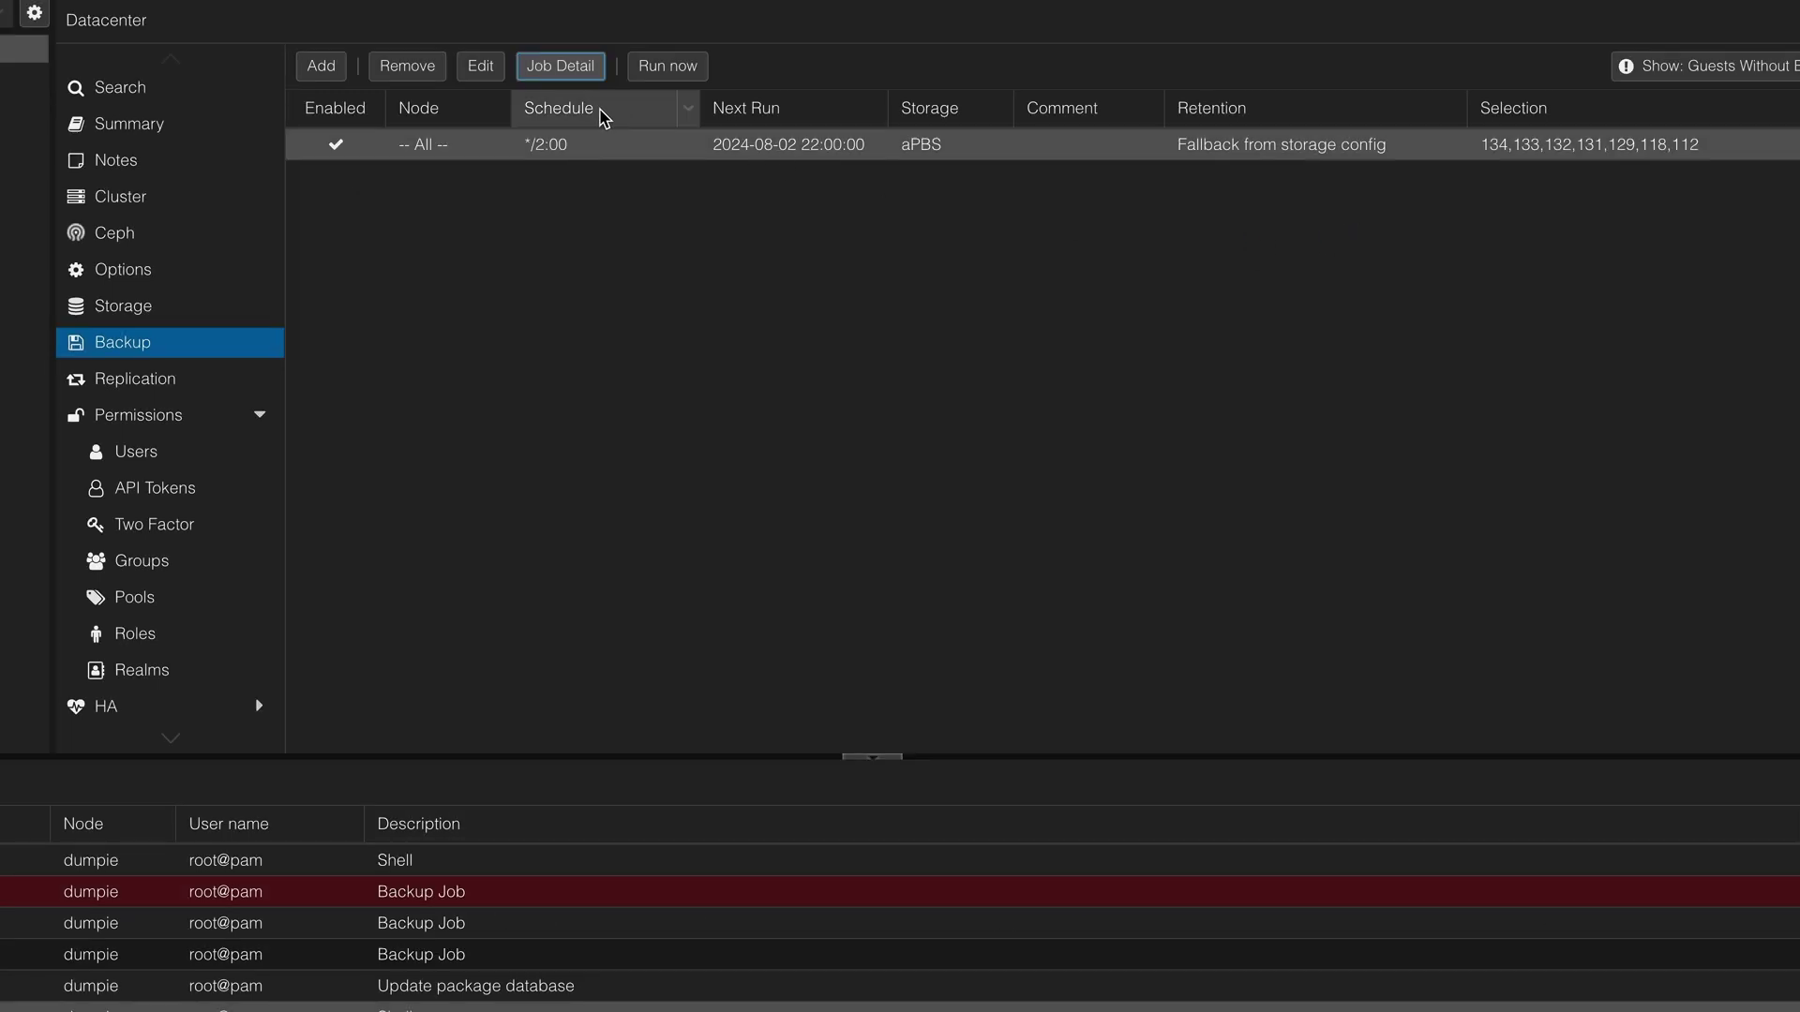
Review the list of guests without a backup job, selecting win11test-1, and close the list
{"action": "left_click", "coordinate": [1706, 66]}
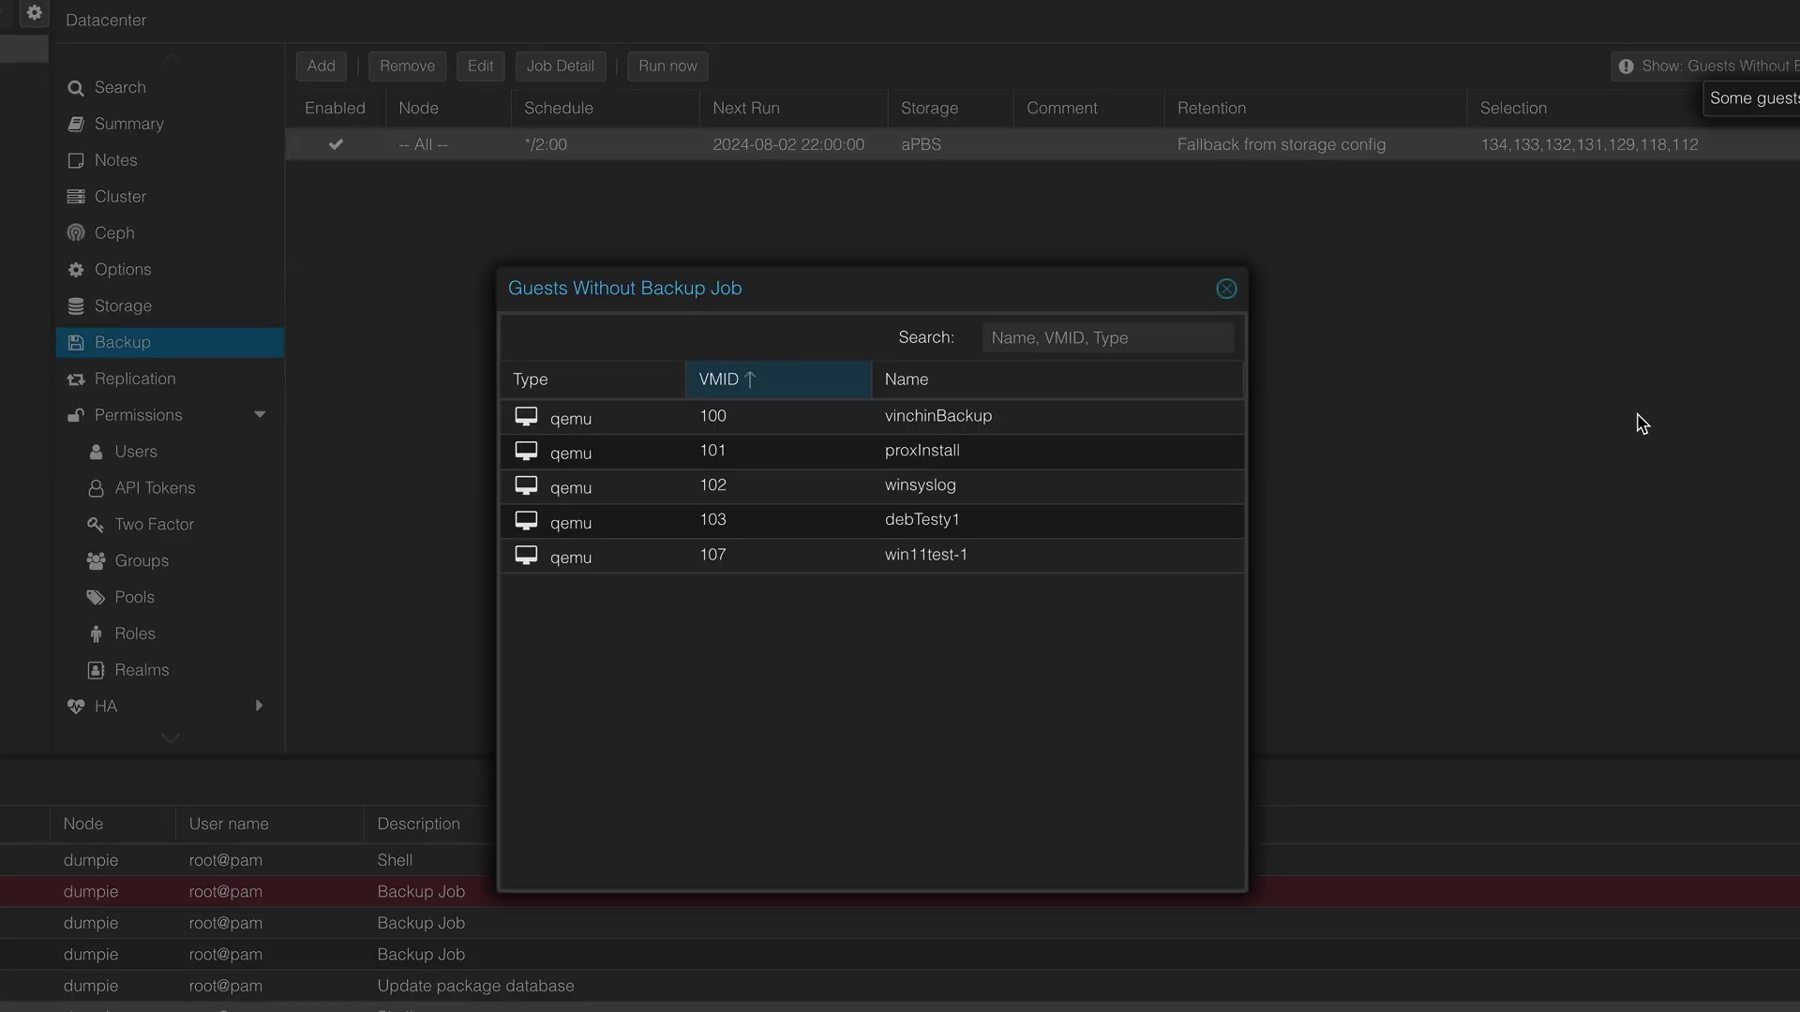
{"action": "left_click", "coordinate": [914, 560]}
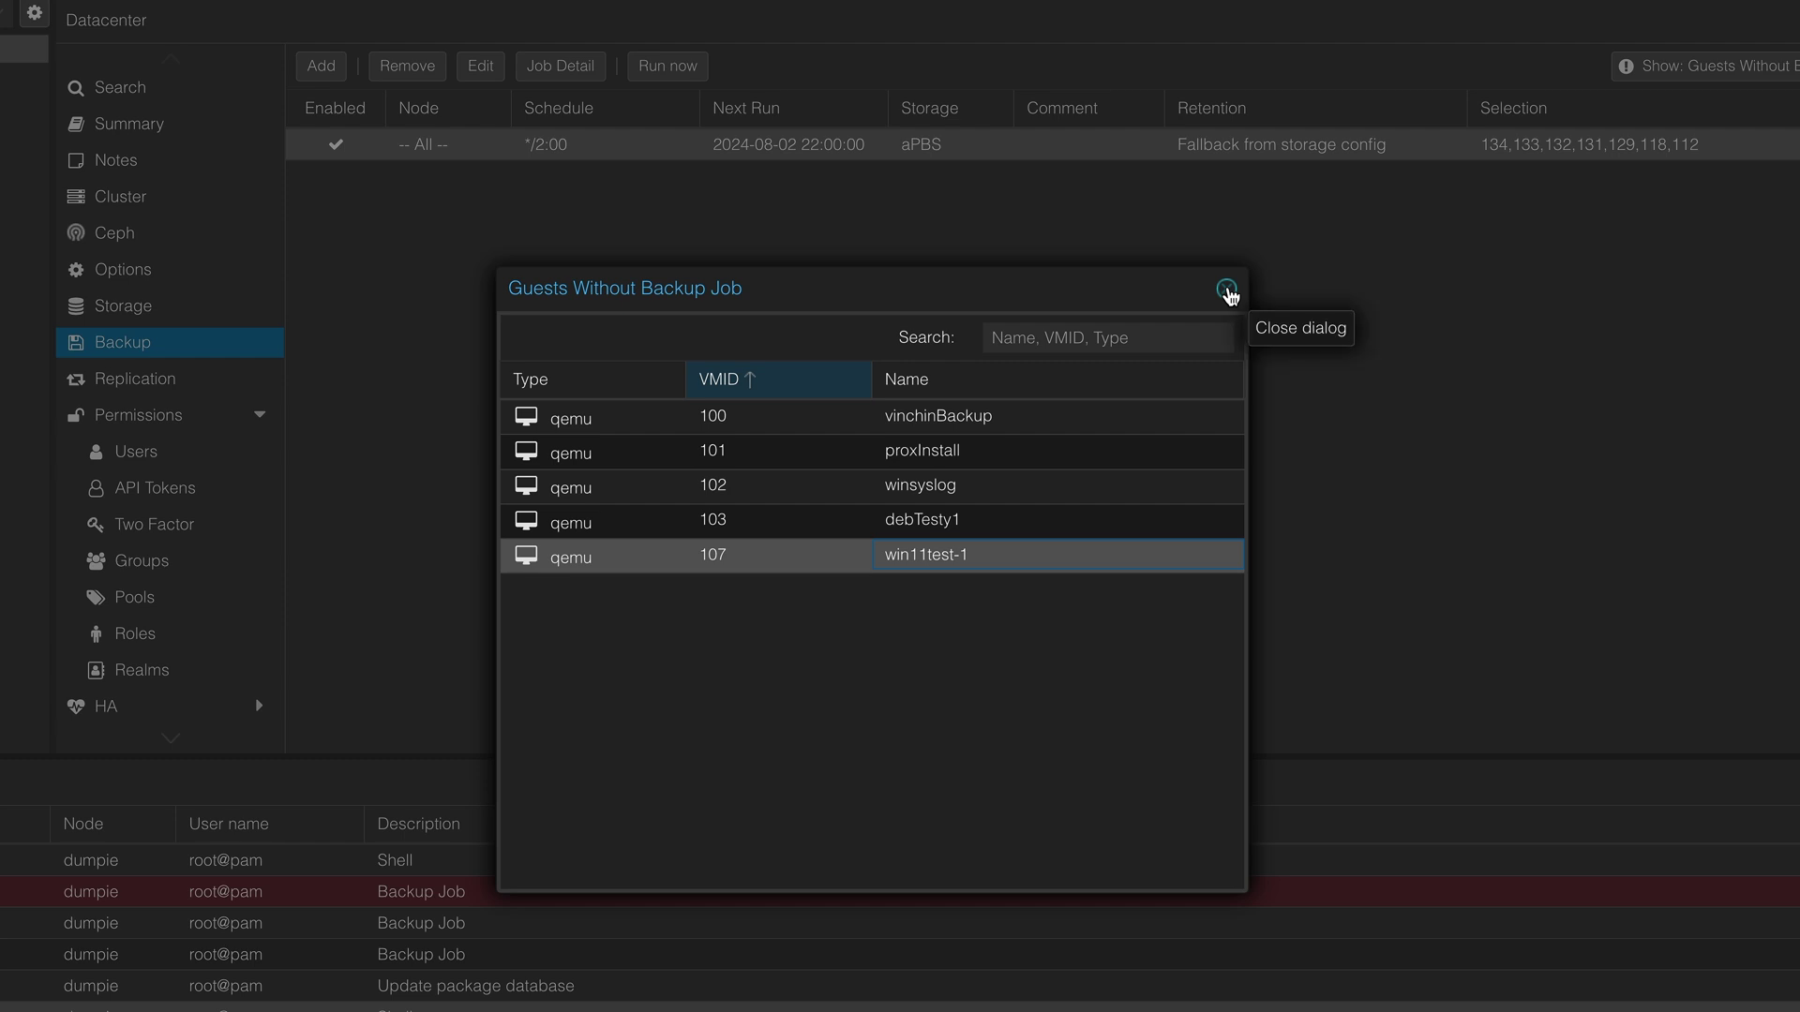
{"action": "left_click", "coordinate": [1226, 291]}
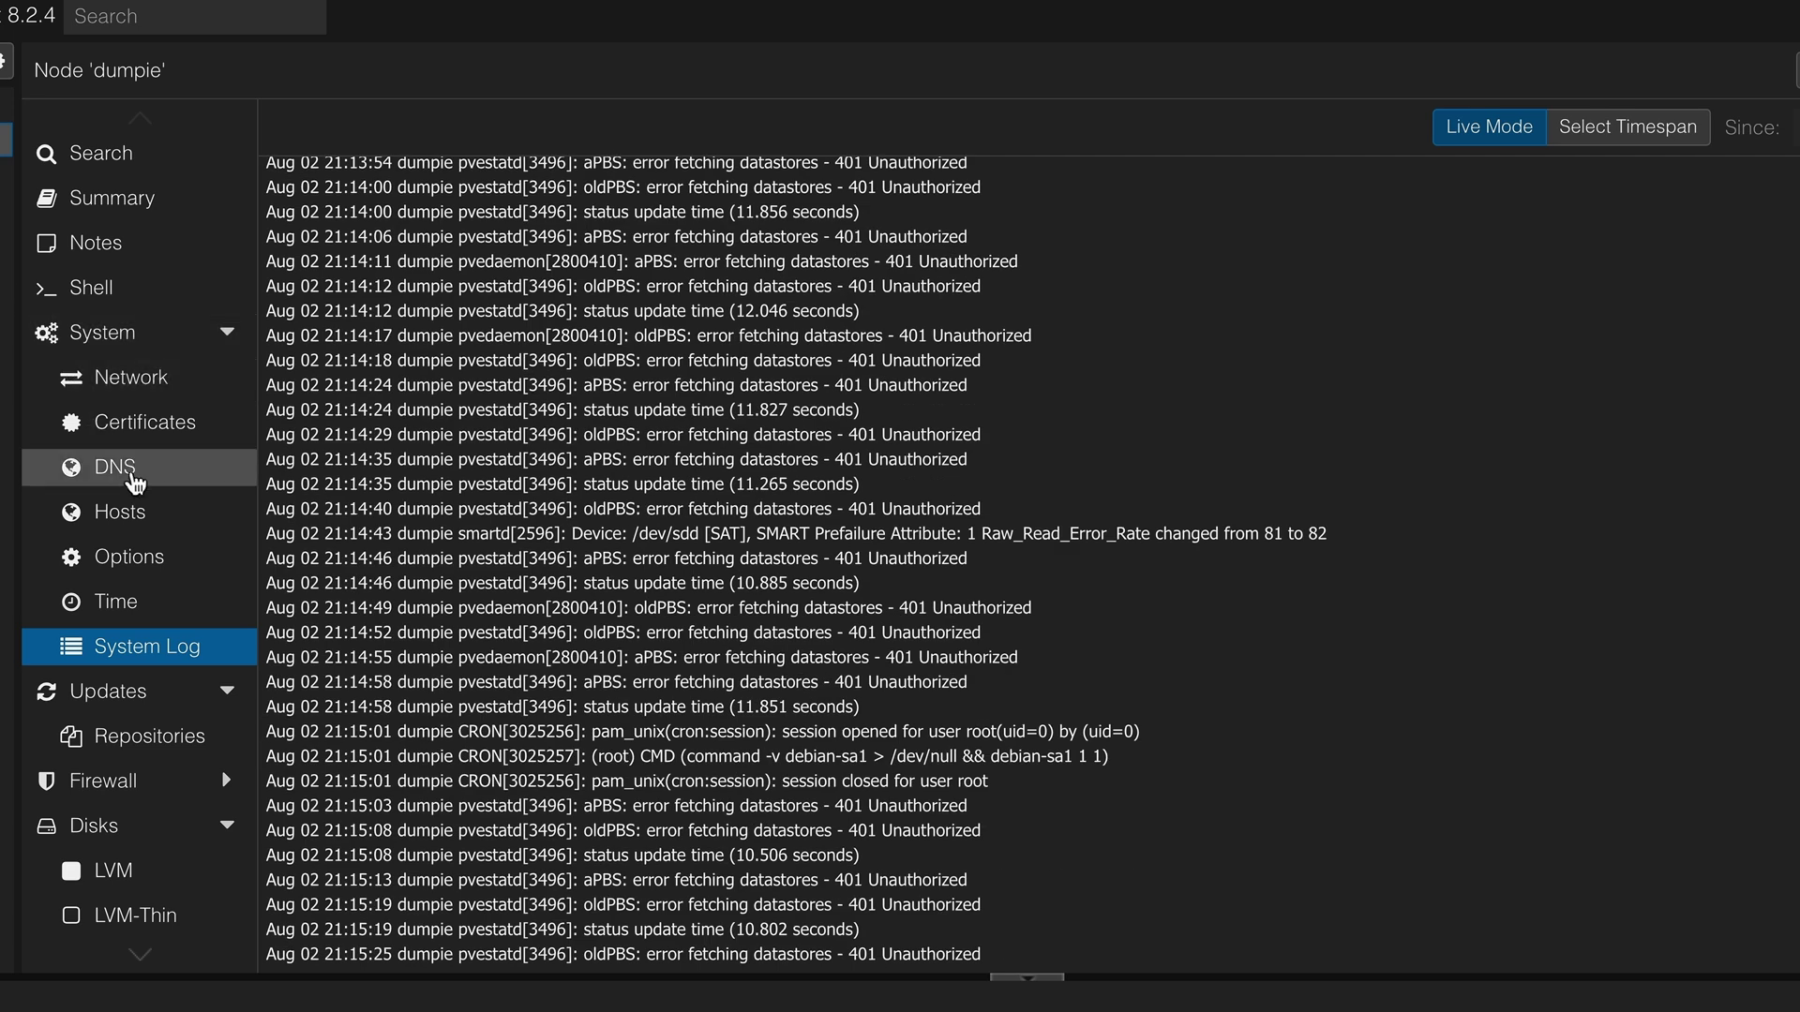
Review the dumpie node's APT repositories, selecting the pve-no-subscription entry from download.proxmox.com
{"action": "scroll", "coordinate": [117, 488], "scroll_direction": "down", "scroll_amount": 2}
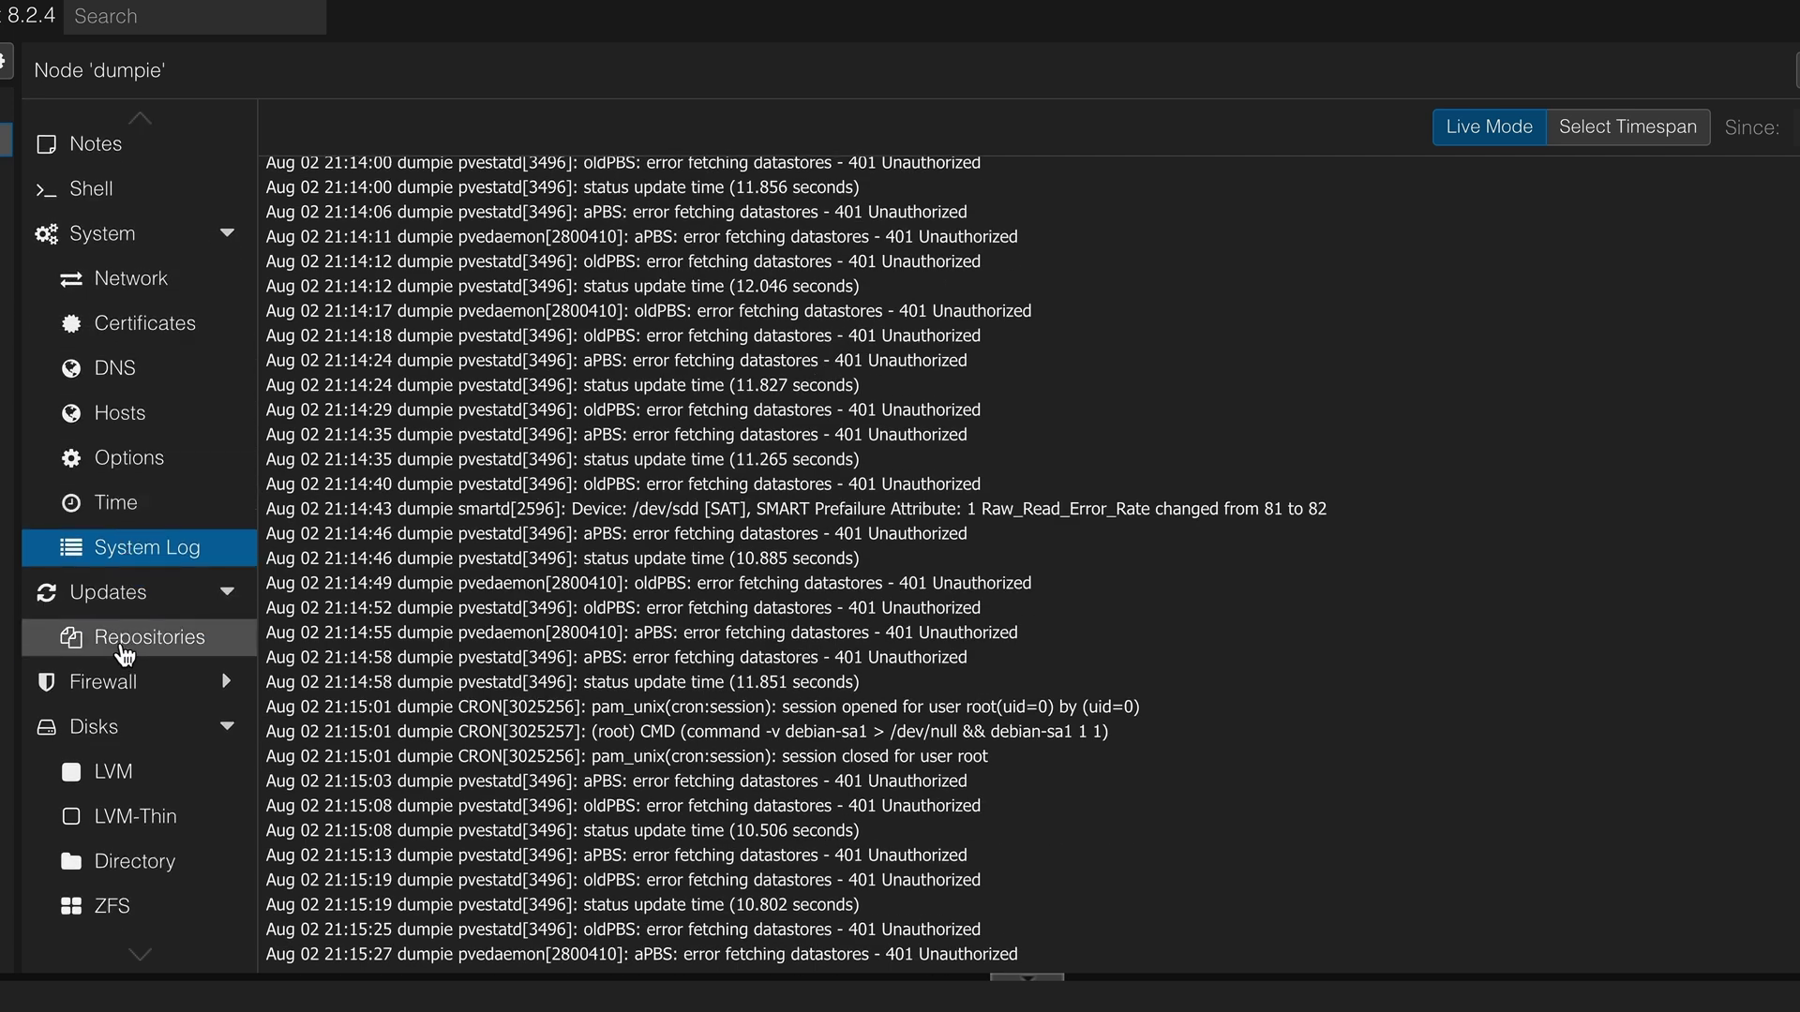
{"action": "left_click", "coordinate": [124, 652]}
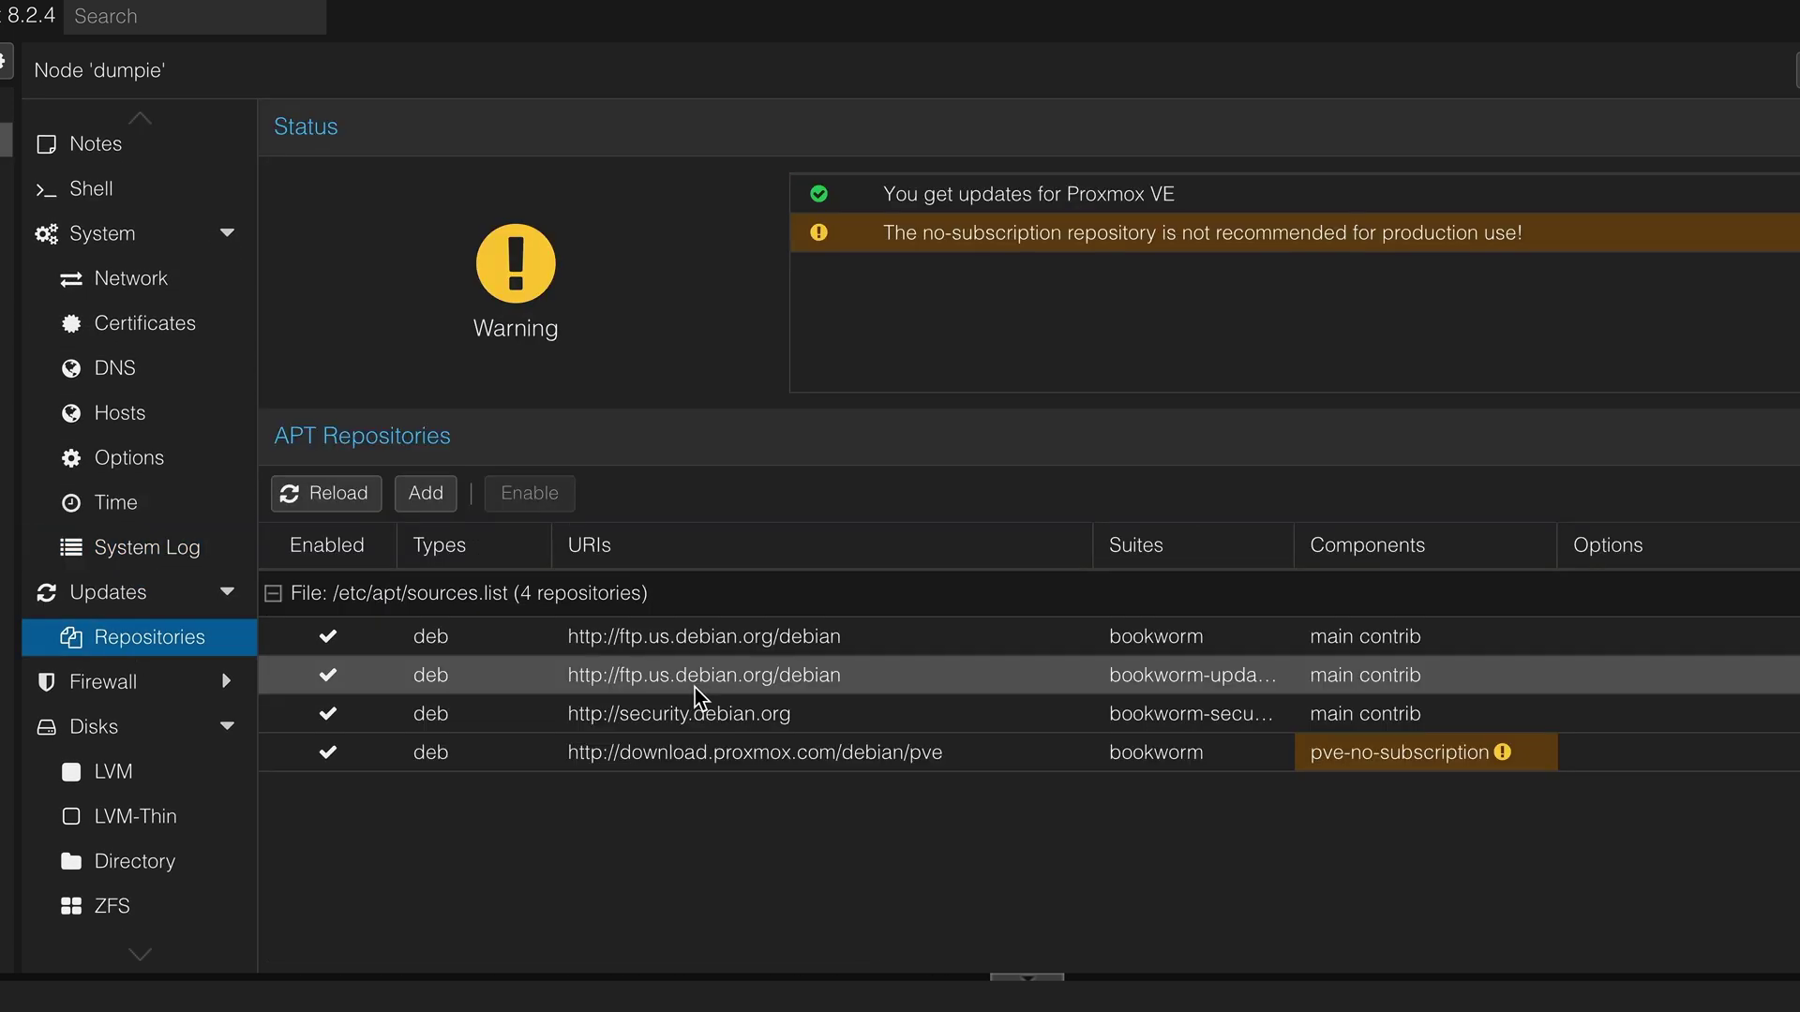
{"action": "left_click", "coordinate": [1581, 759]}
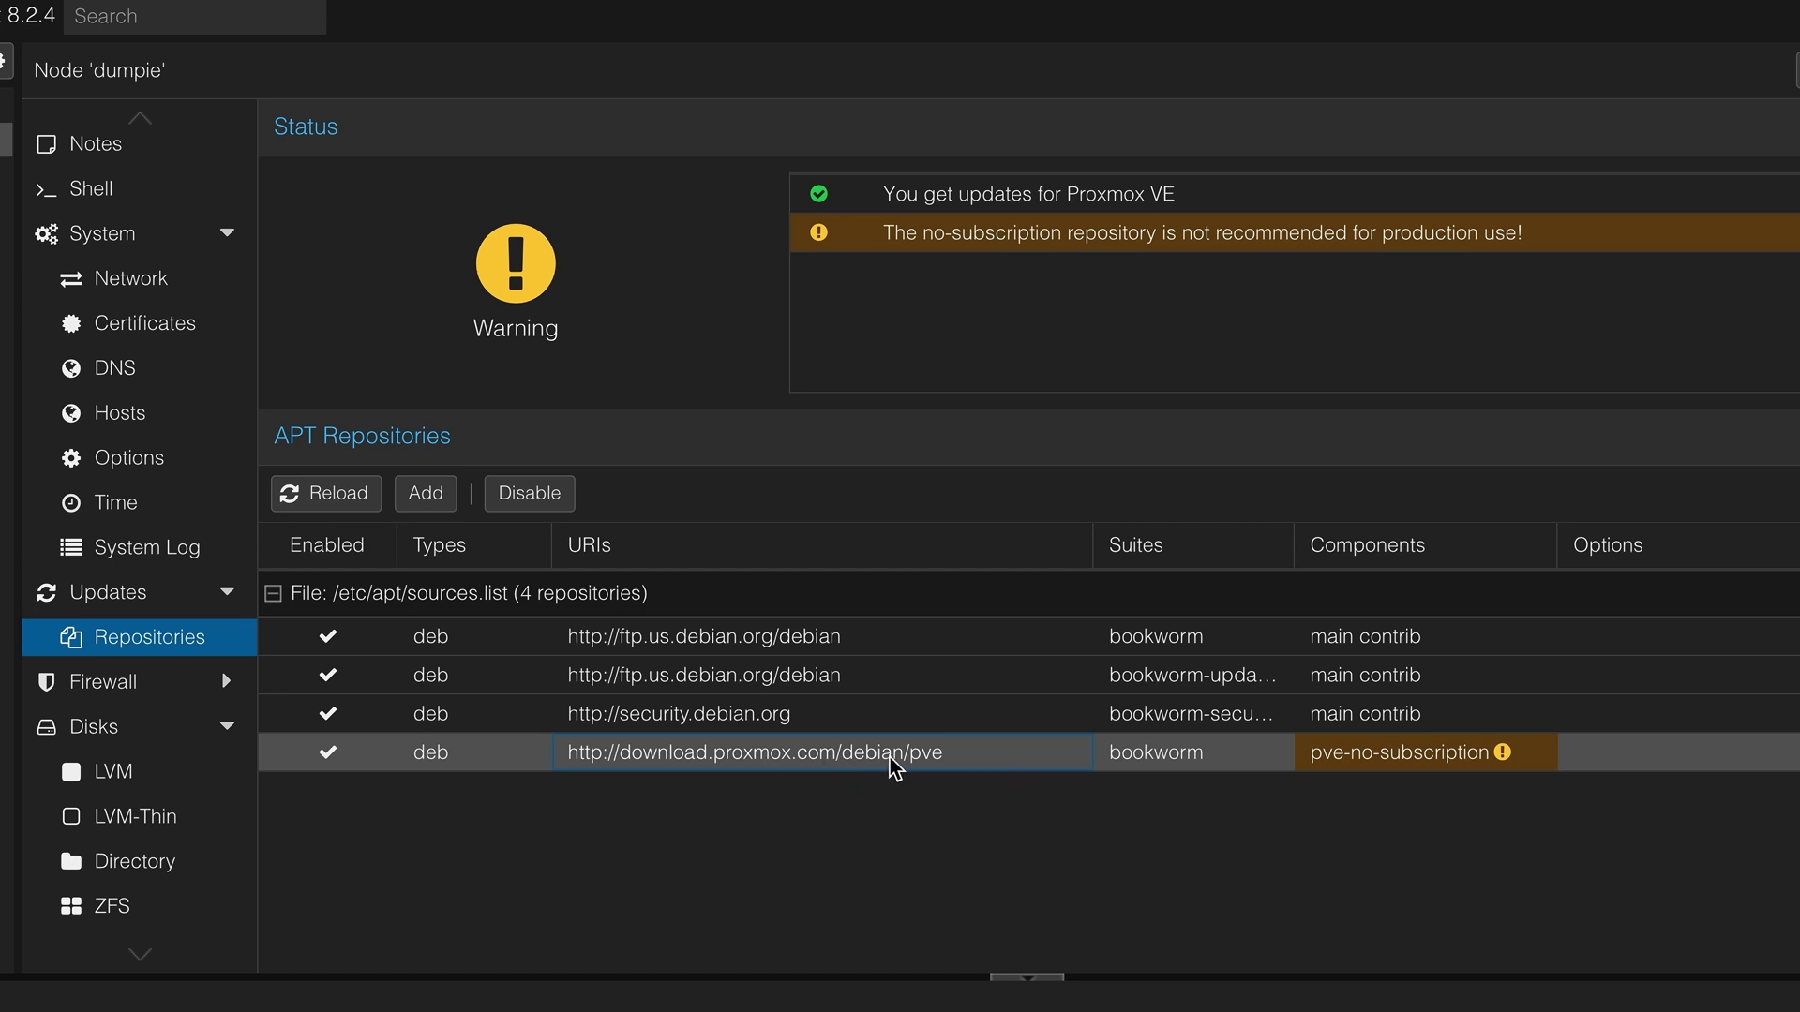
{"action": "left_click", "coordinate": [1433, 762]}
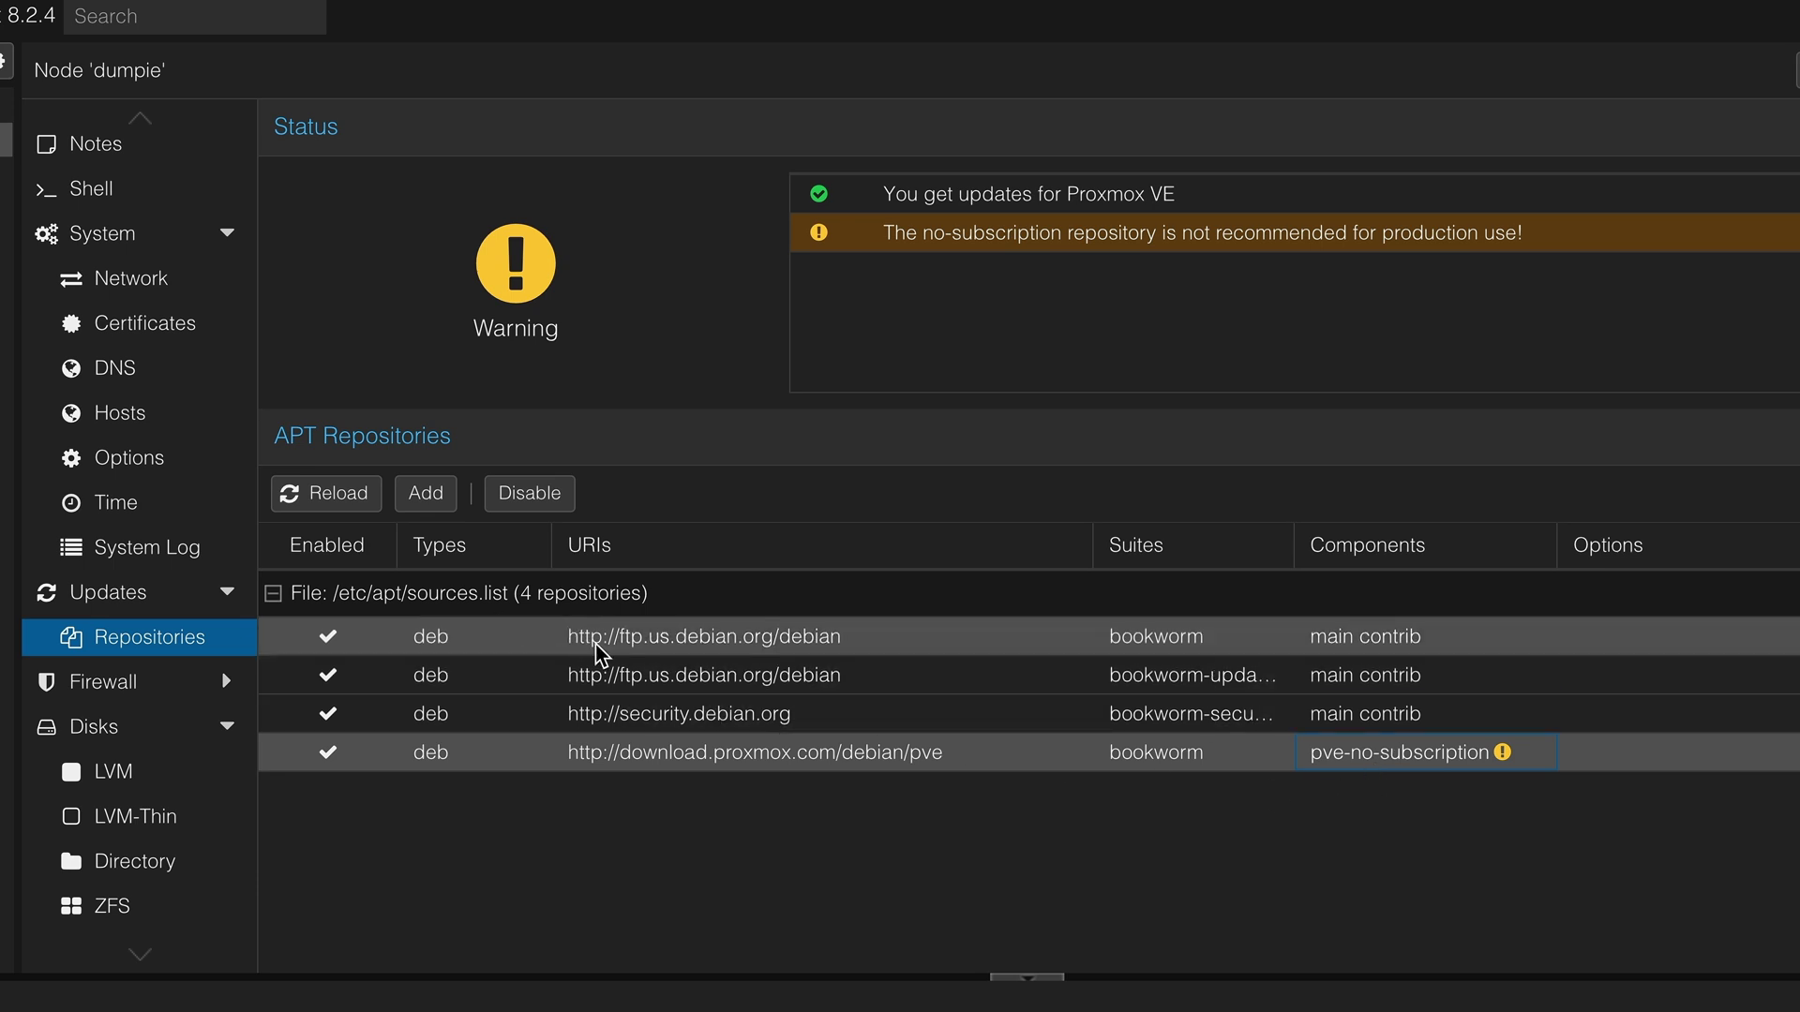
Refresh the package database in the dumpie node's updates, acknowledging the subscription notice and closing the task output
{"action": "left_click", "coordinate": [215, 598]}
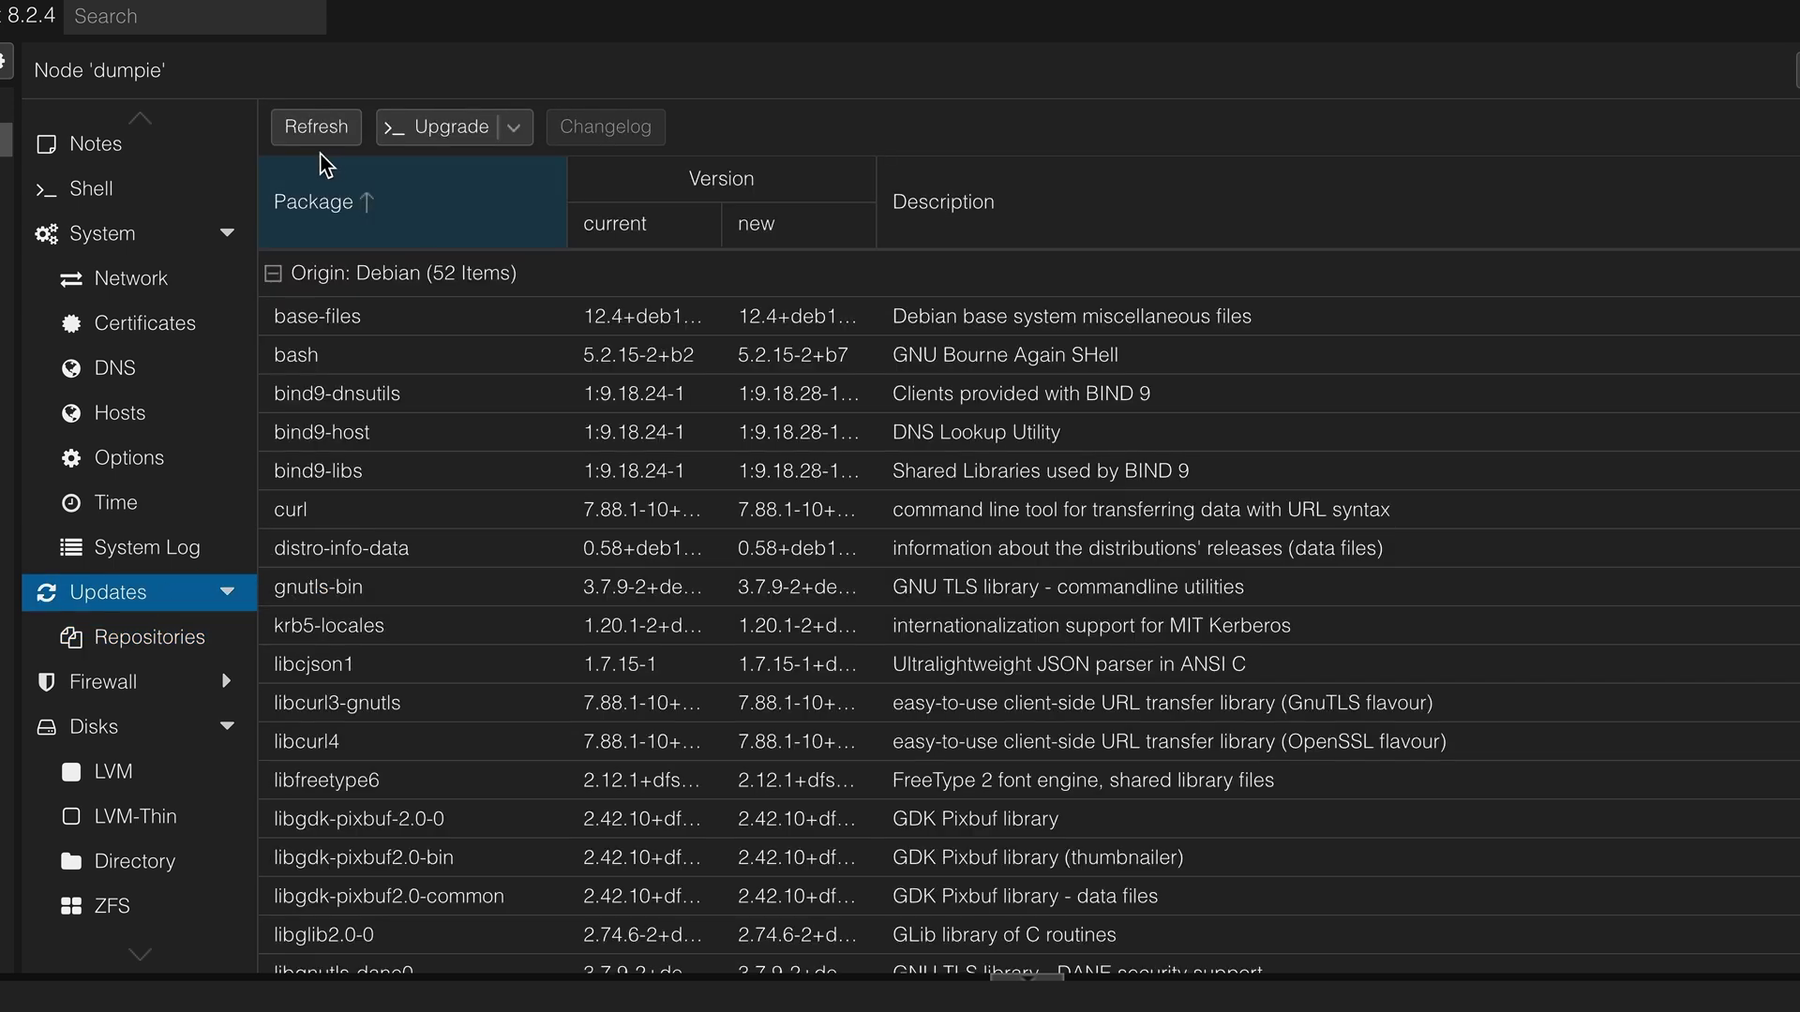
{"action": "left_click", "coordinate": [310, 141]}
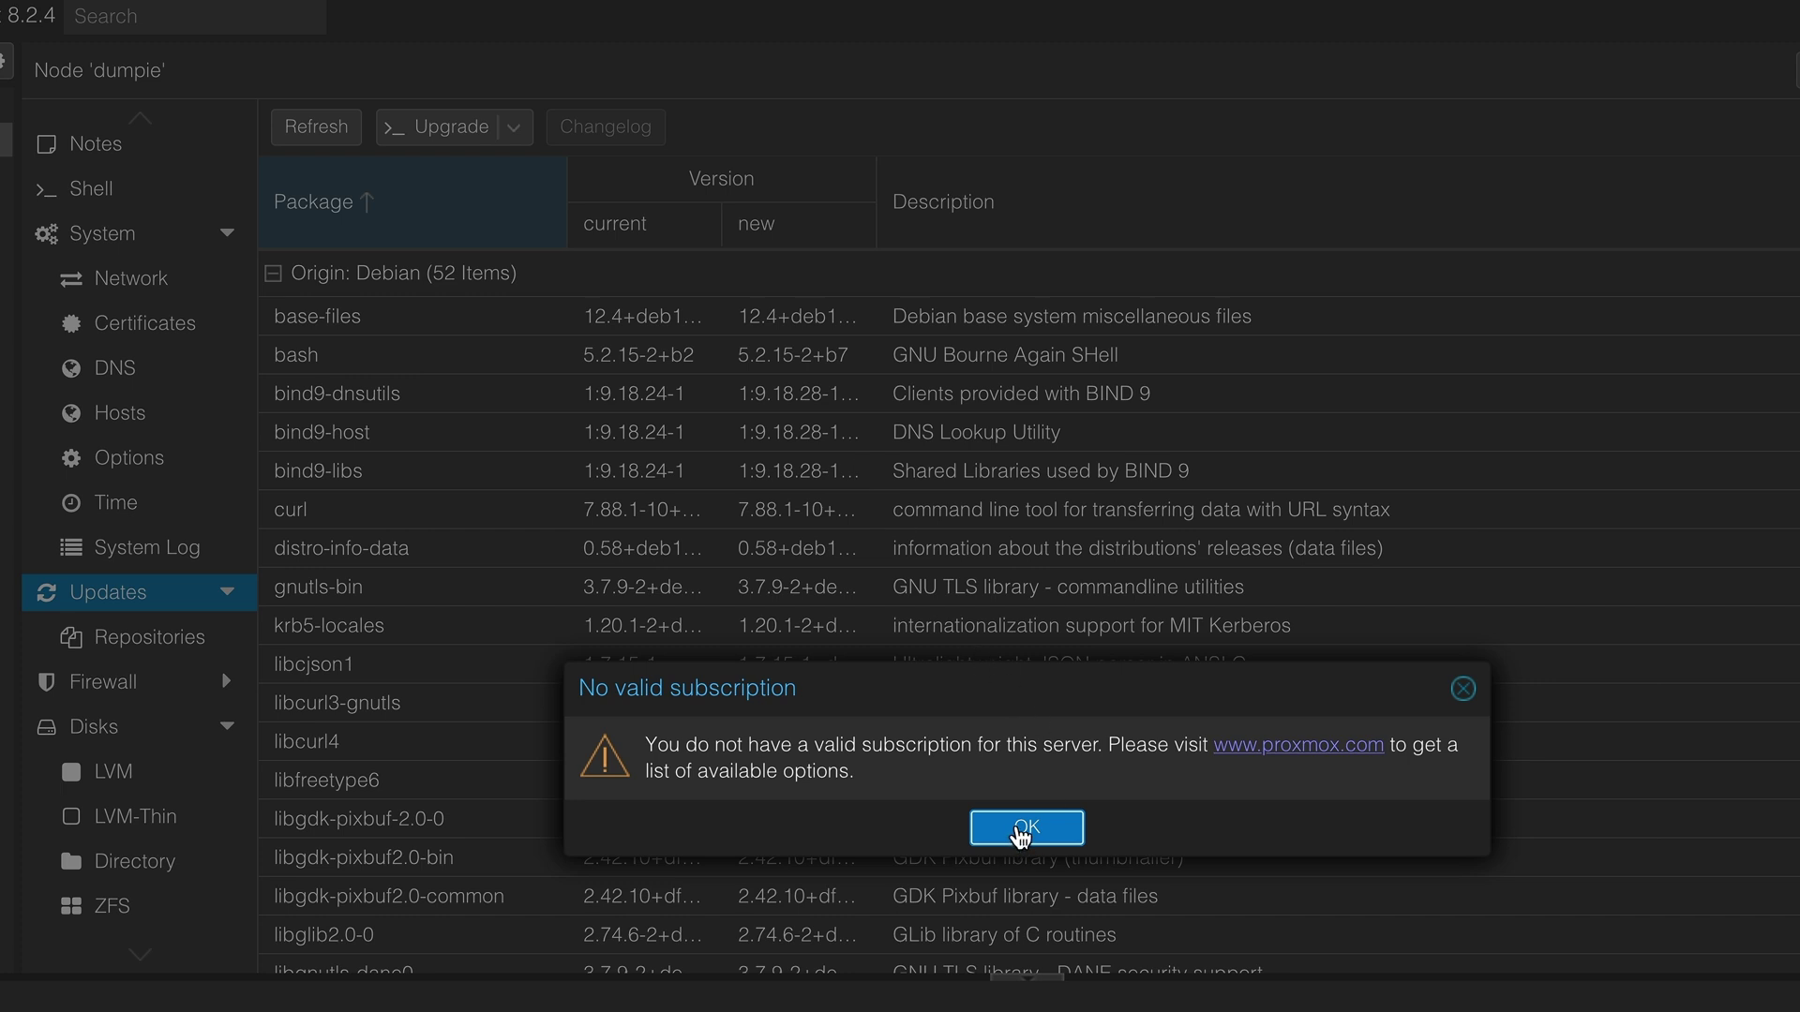
{"action": "left_click", "coordinate": [1023, 832]}
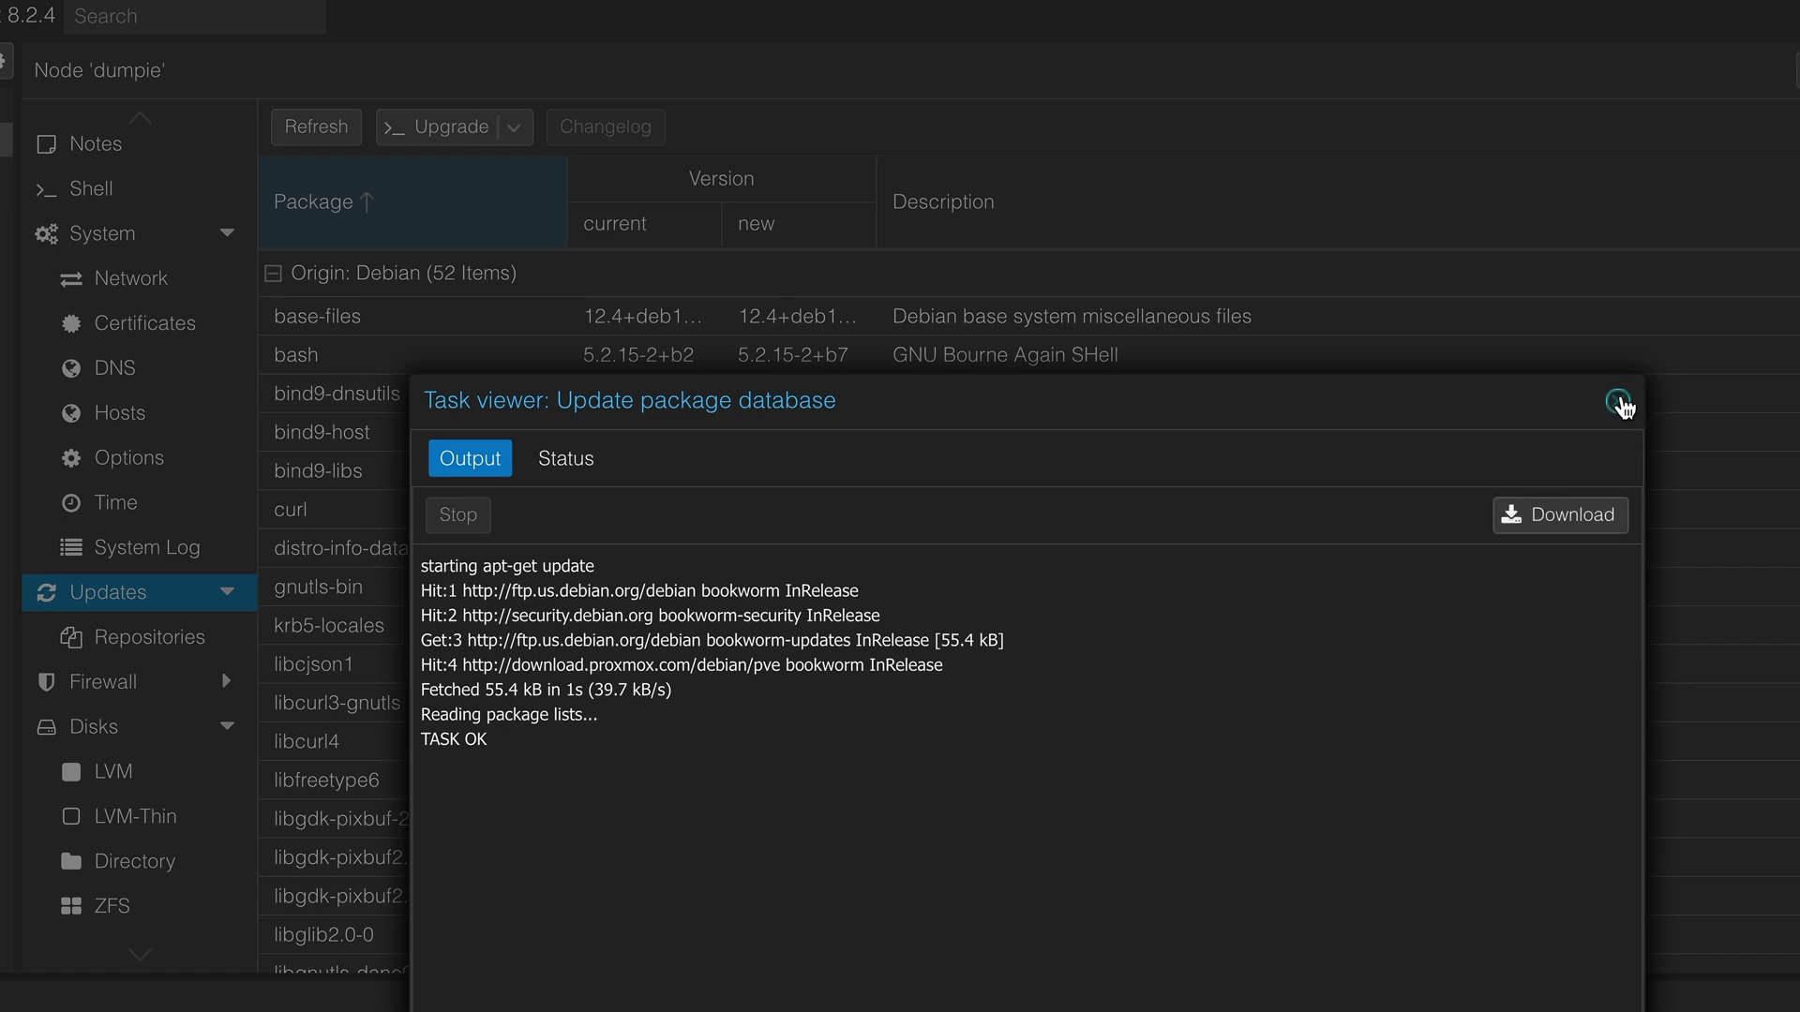
{"action": "left_click", "coordinate": [1617, 401]}
Look through the available Debian and Proxmox package updates, ending at the proxmox-kernel-6.8 package
{"action": "scroll", "coordinate": [699, 732], "scroll_direction": "down", "scroll_amount": 15}
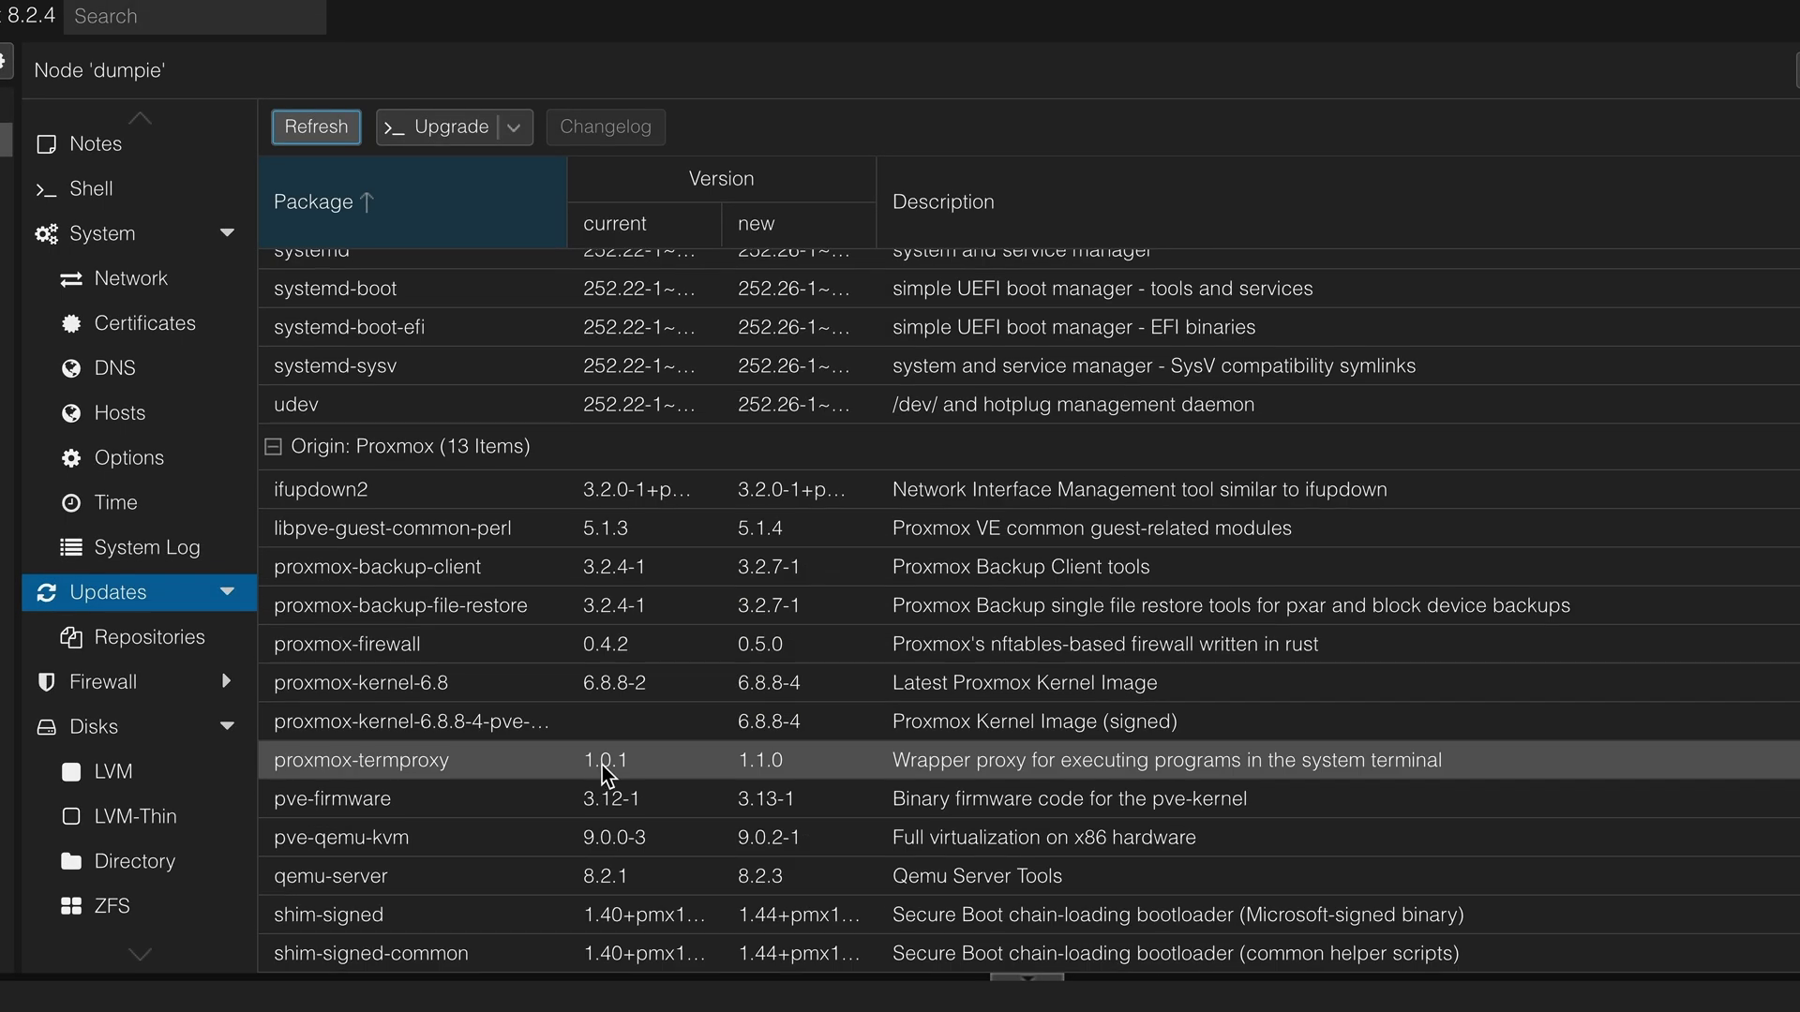
{"action": "scroll", "coordinate": [605, 773], "scroll_direction": "up", "scroll_amount": 6}
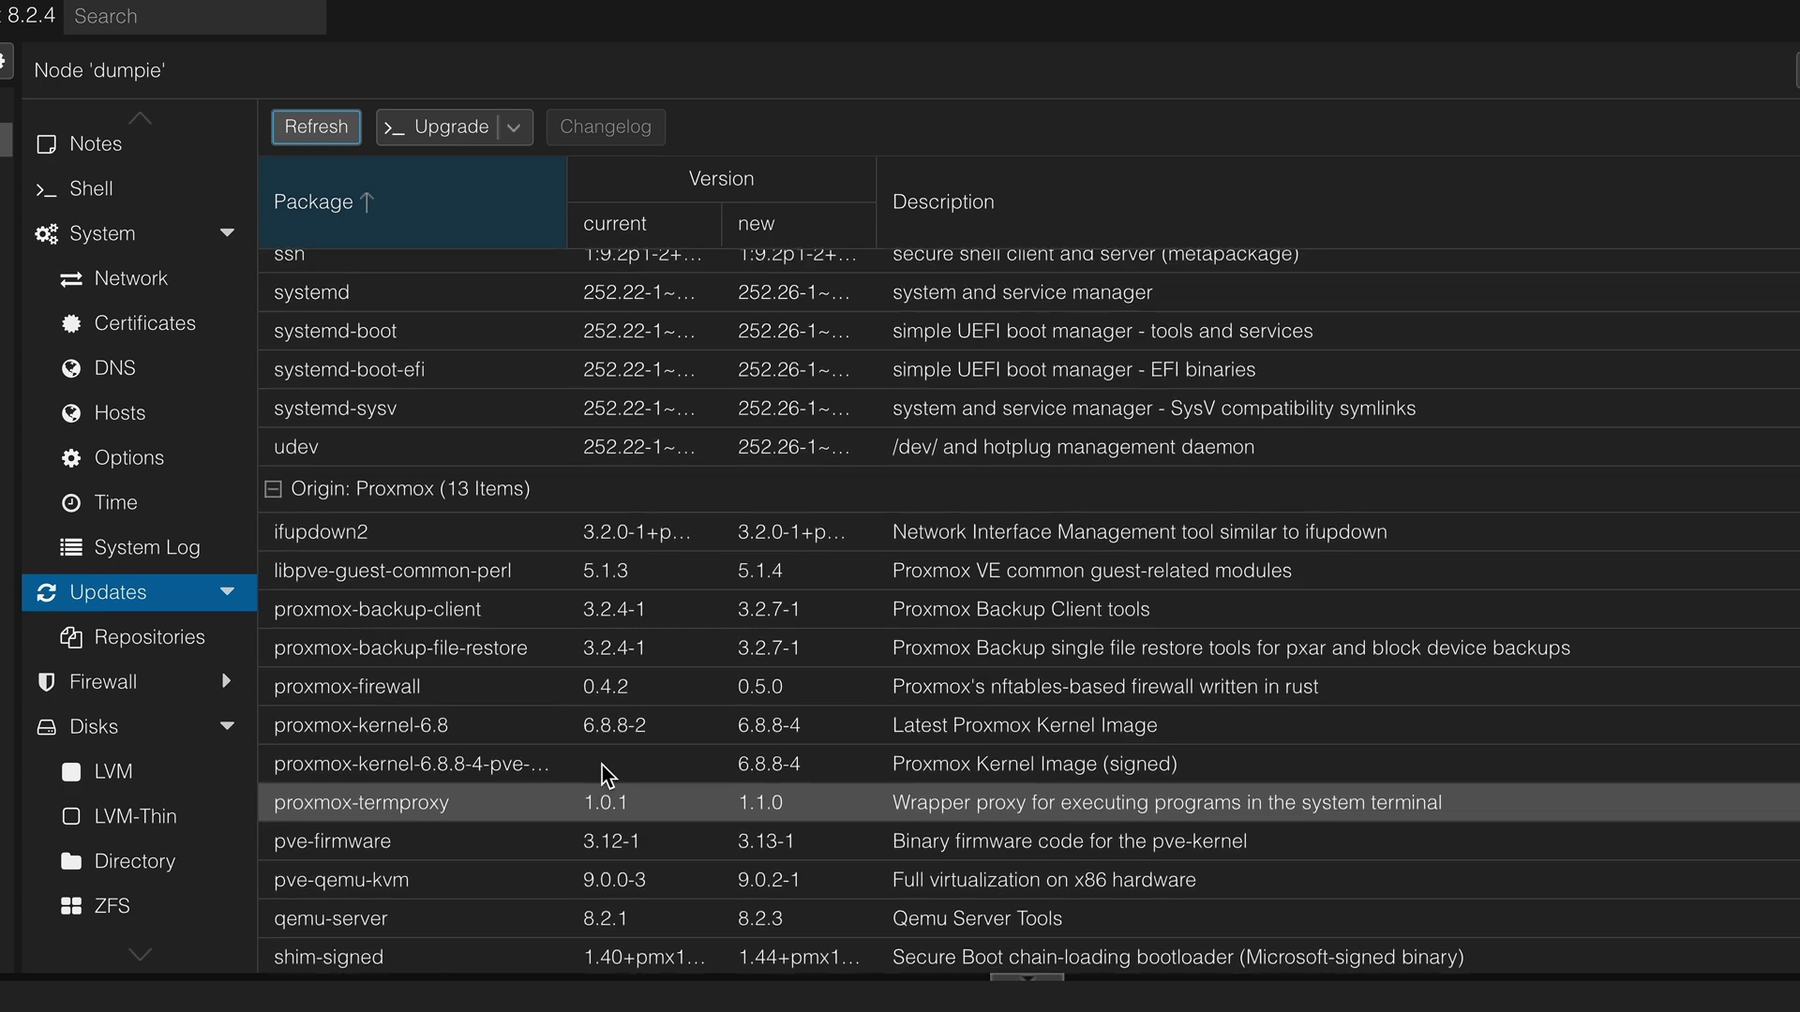
{"action": "scroll", "coordinate": [692, 783], "scroll_direction": "up", "scroll_amount": 12}
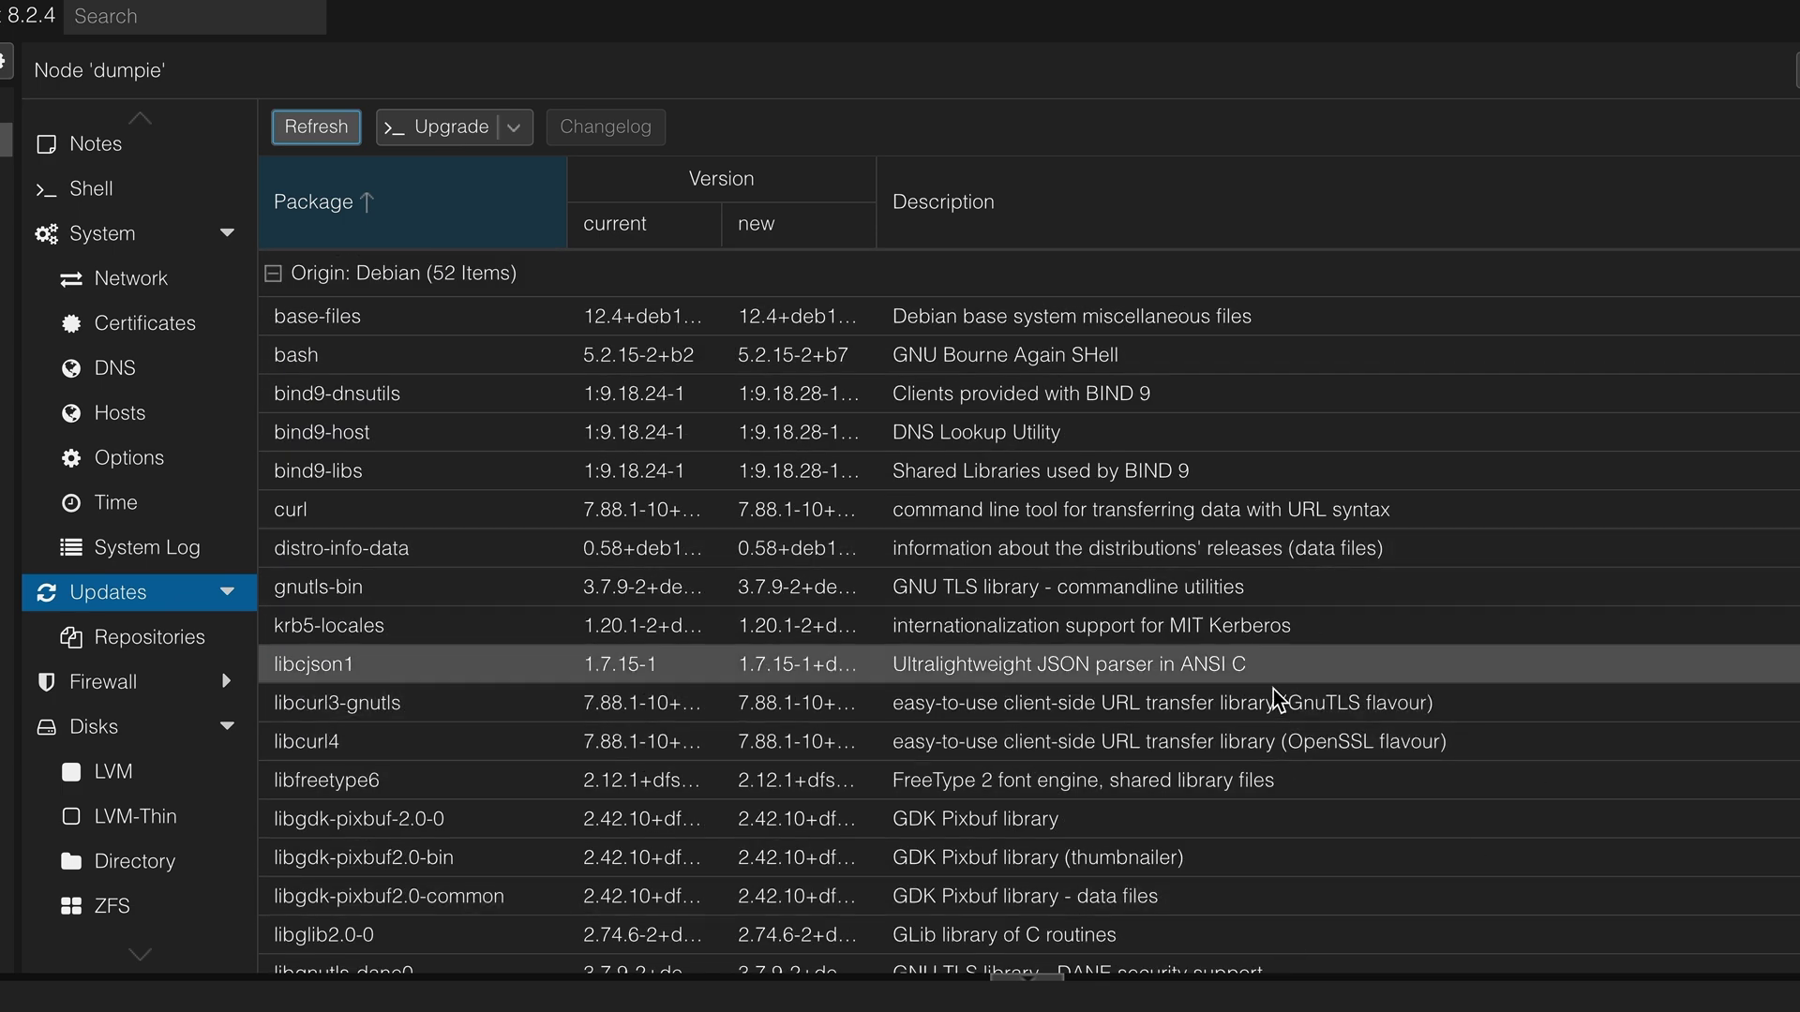
{"action": "scroll", "coordinate": [1153, 498], "scroll_direction": "down", "scroll_amount": 14}
{"action": "scroll", "coordinate": [1136, 514], "scroll_direction": "up", "scroll_amount": 12}
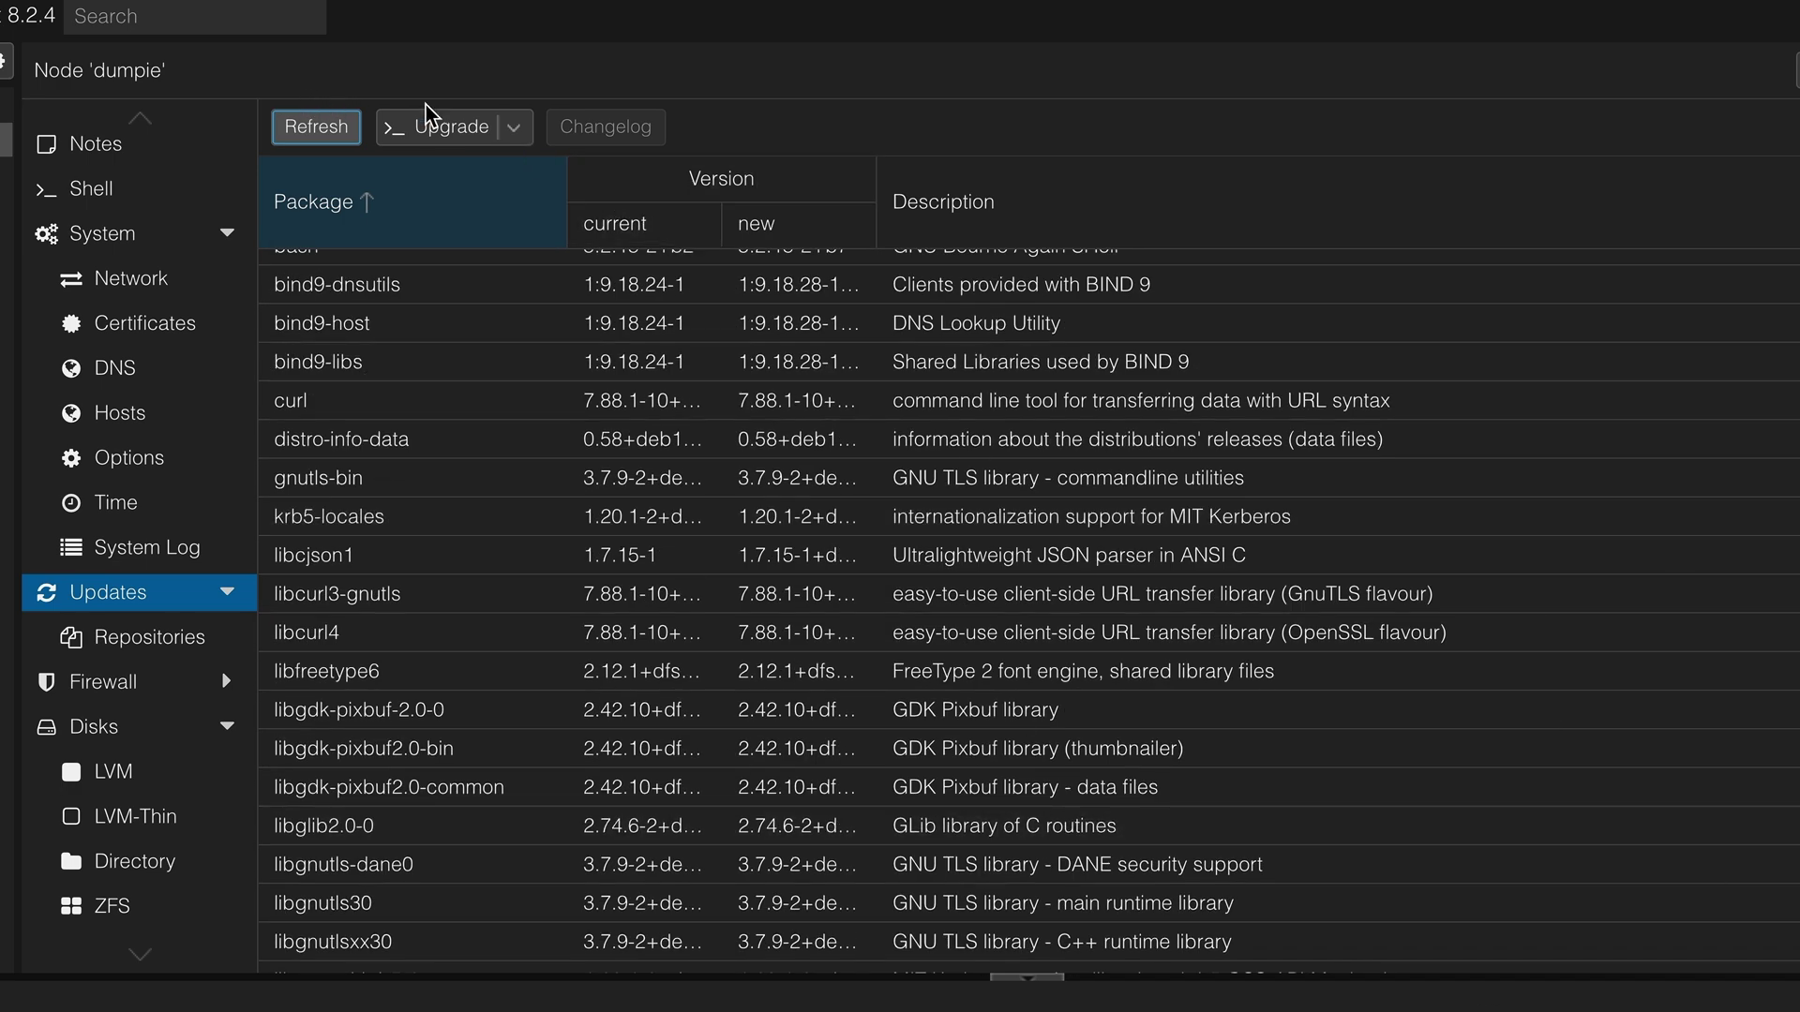
{"action": "scroll", "coordinate": [534, 269], "scroll_direction": "down", "scroll_amount": 15}
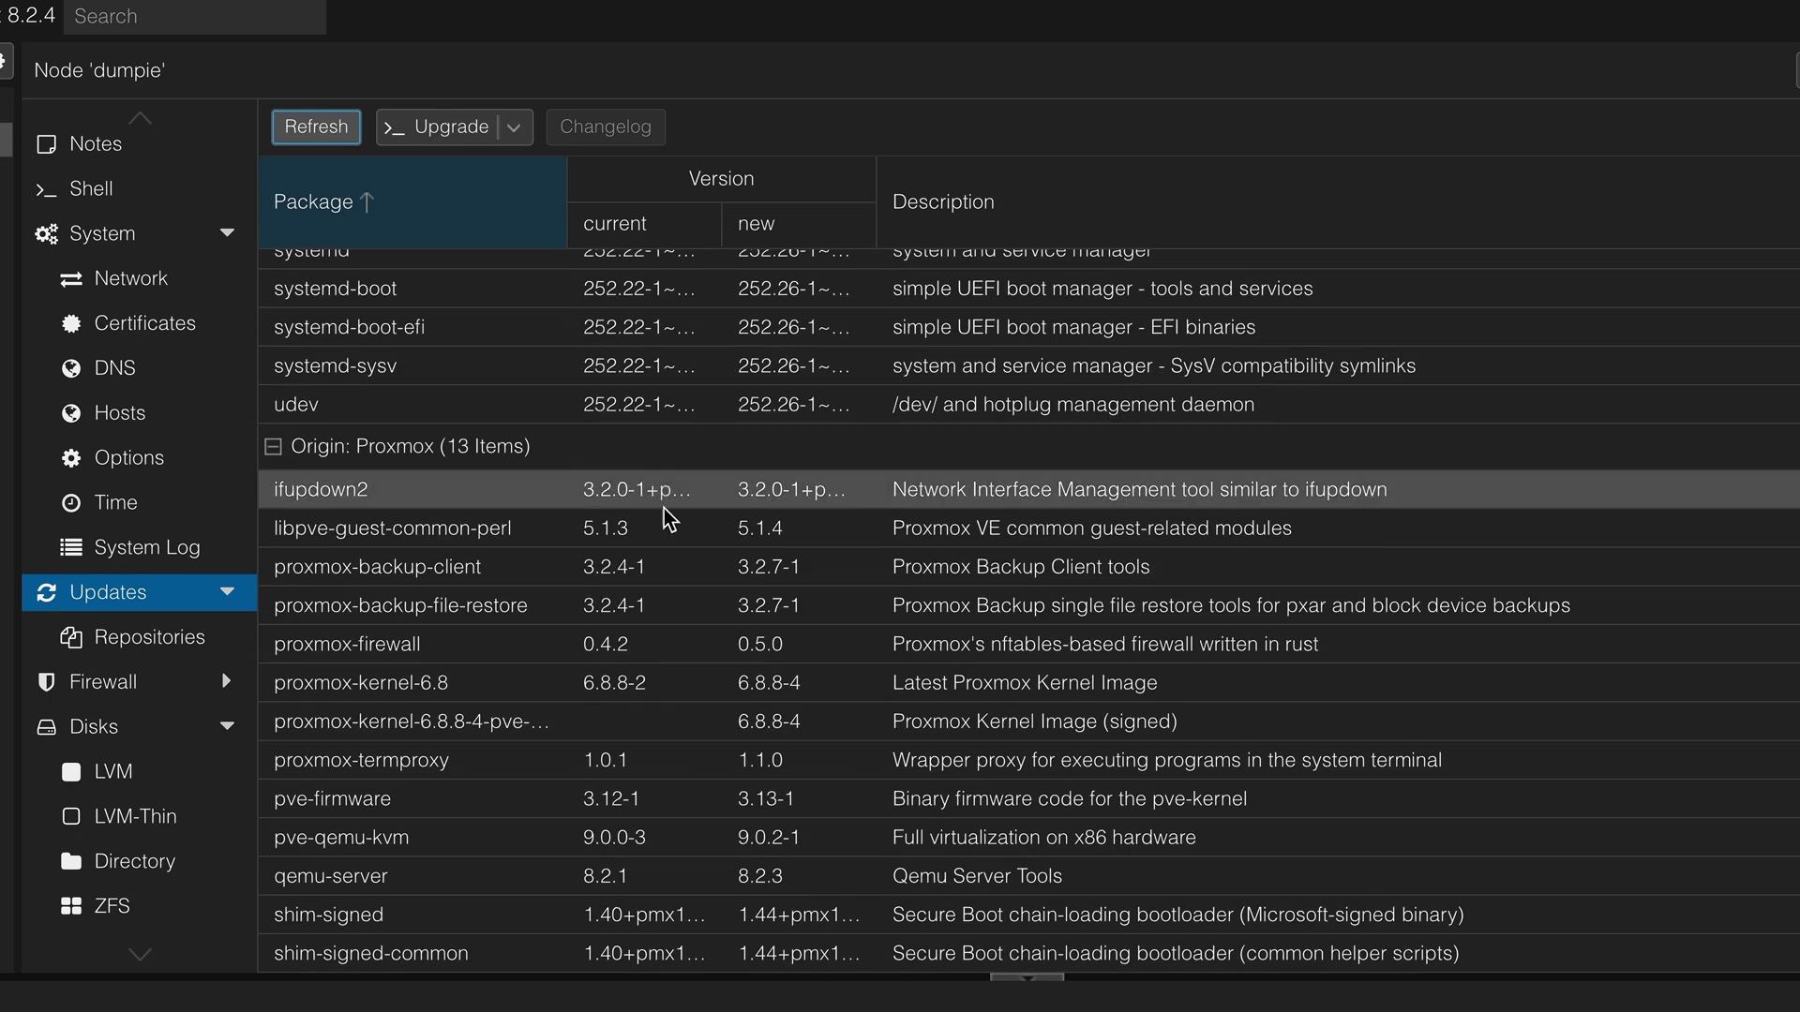
{"action": "left_click", "coordinate": [356, 684]}
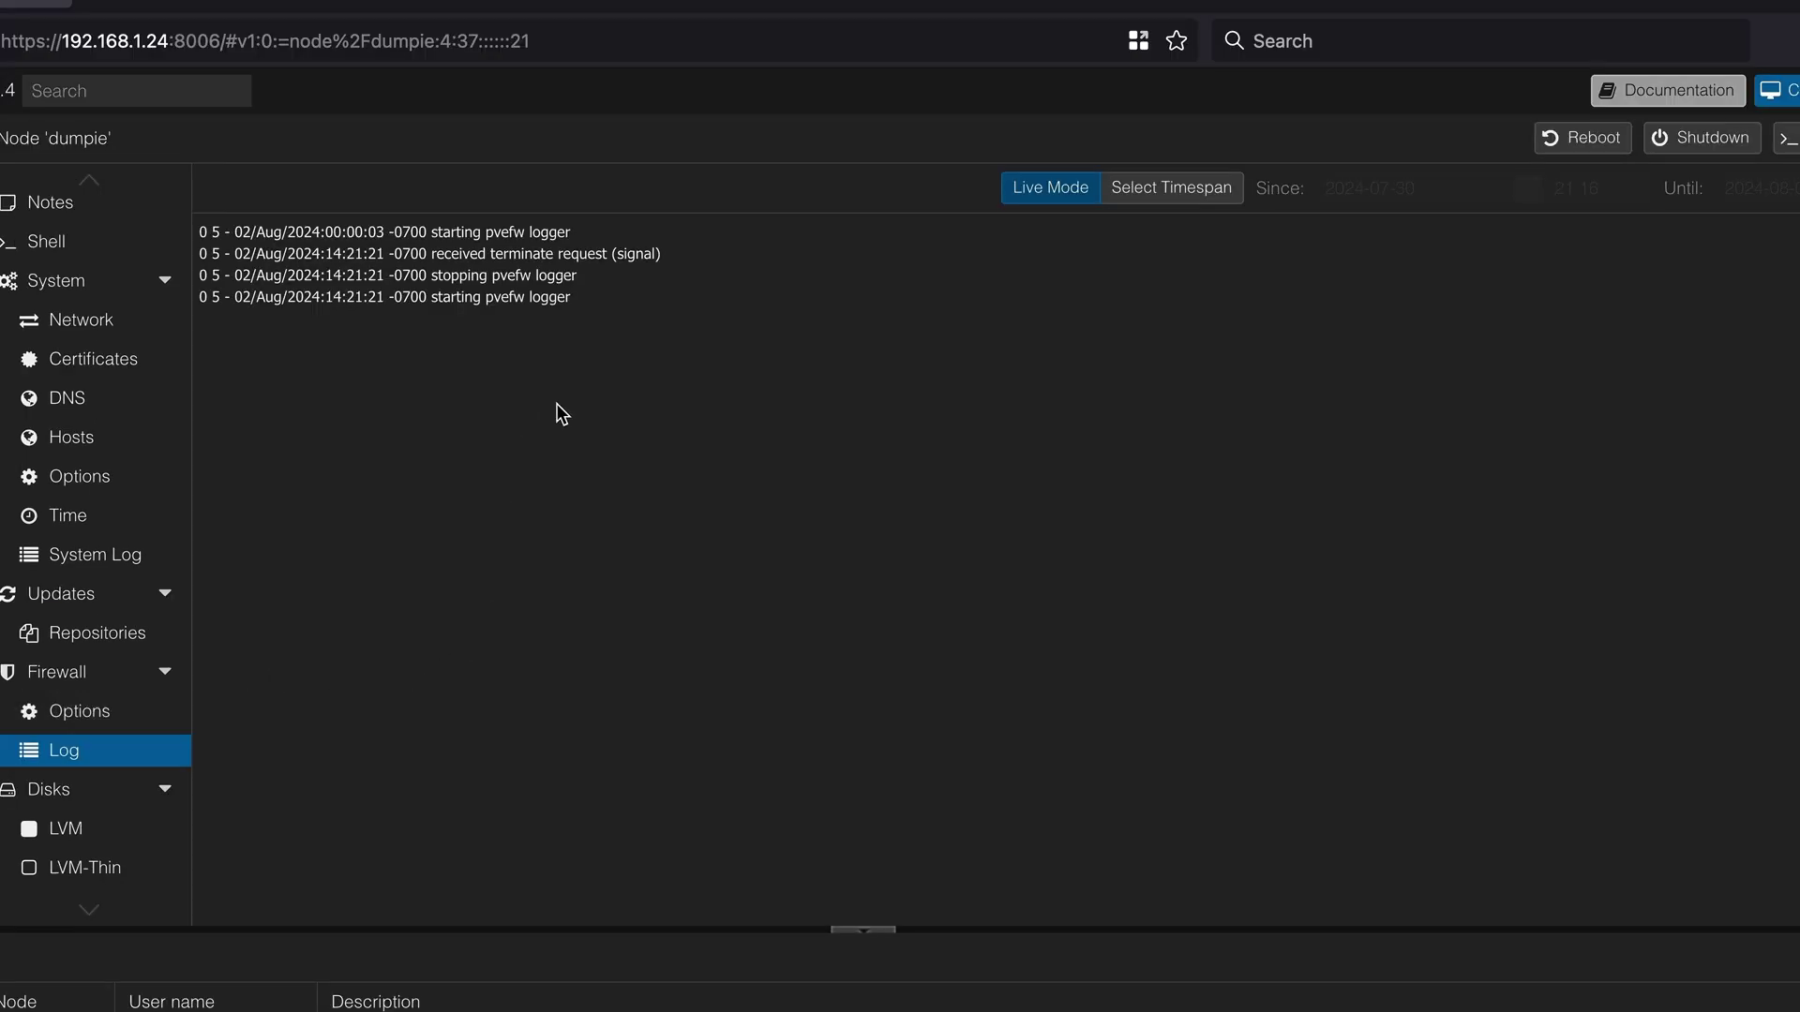
Review the dumpie node's firewall log, highlighting the pvefw logger entries
{"action": "left_click_drag", "start_coordinate": [567, 325], "coordinate": [222, 216]}
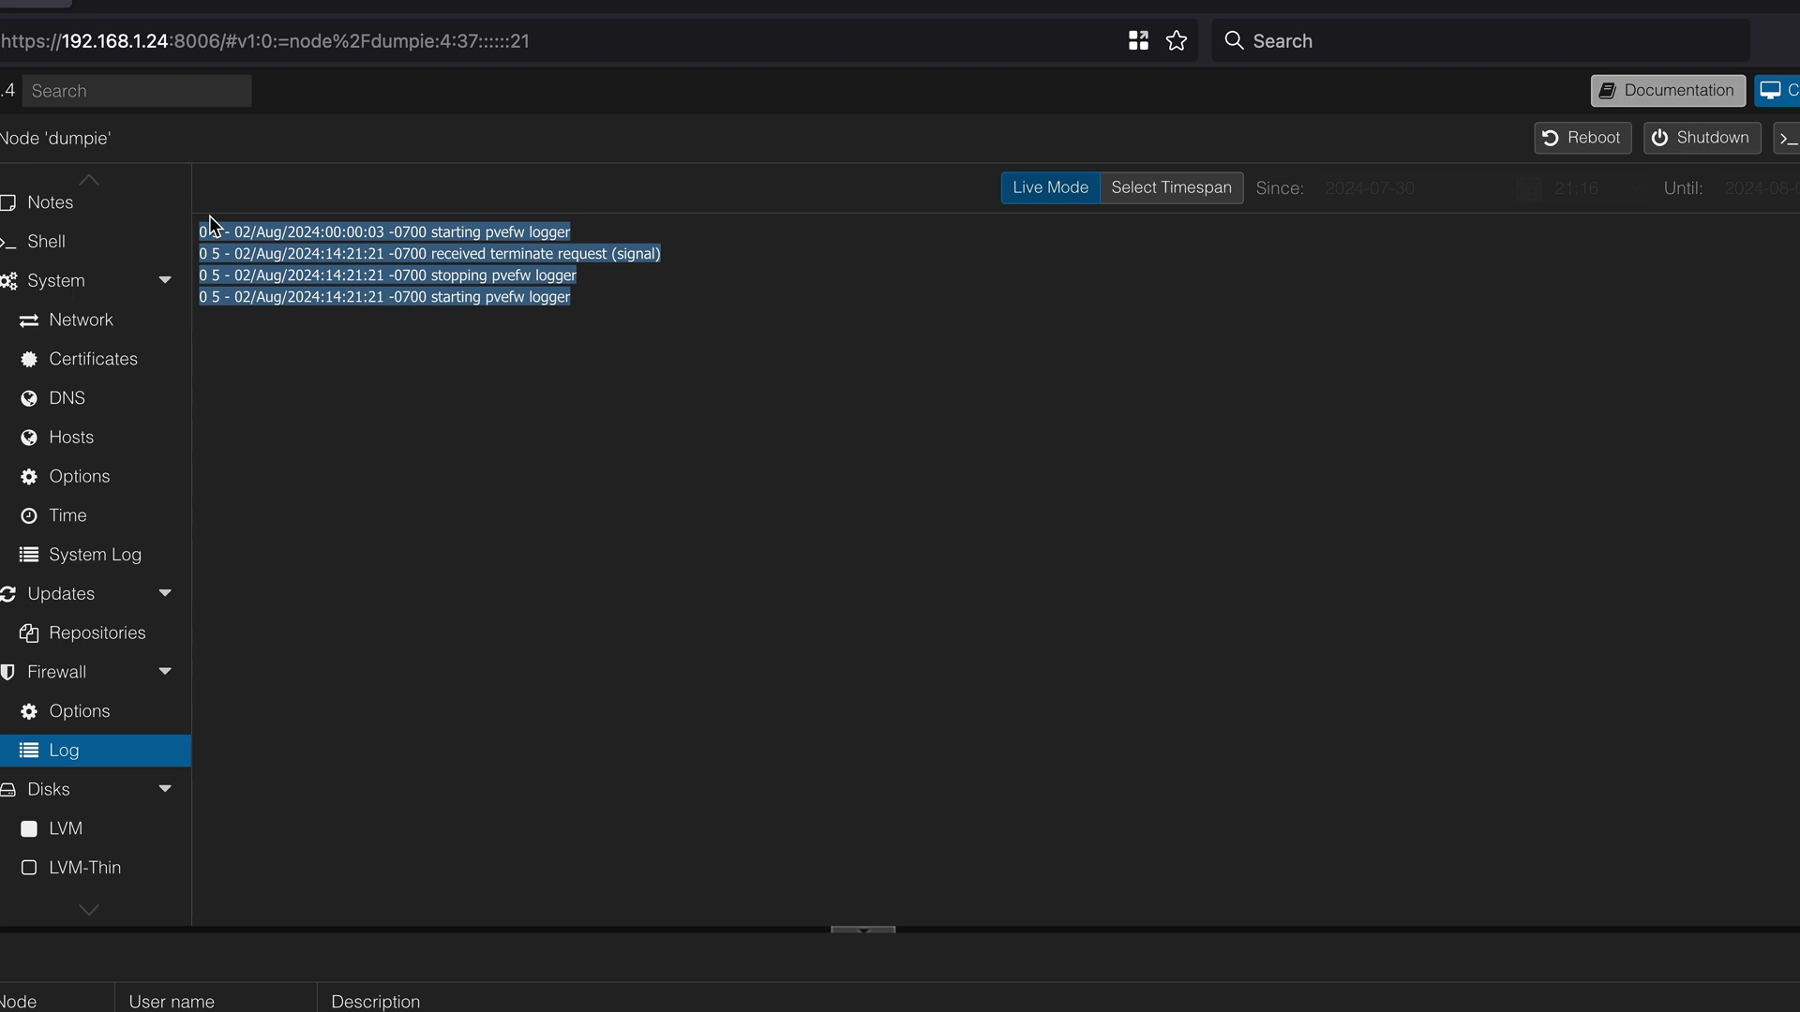
{"action": "left_click", "coordinate": [324, 265]}
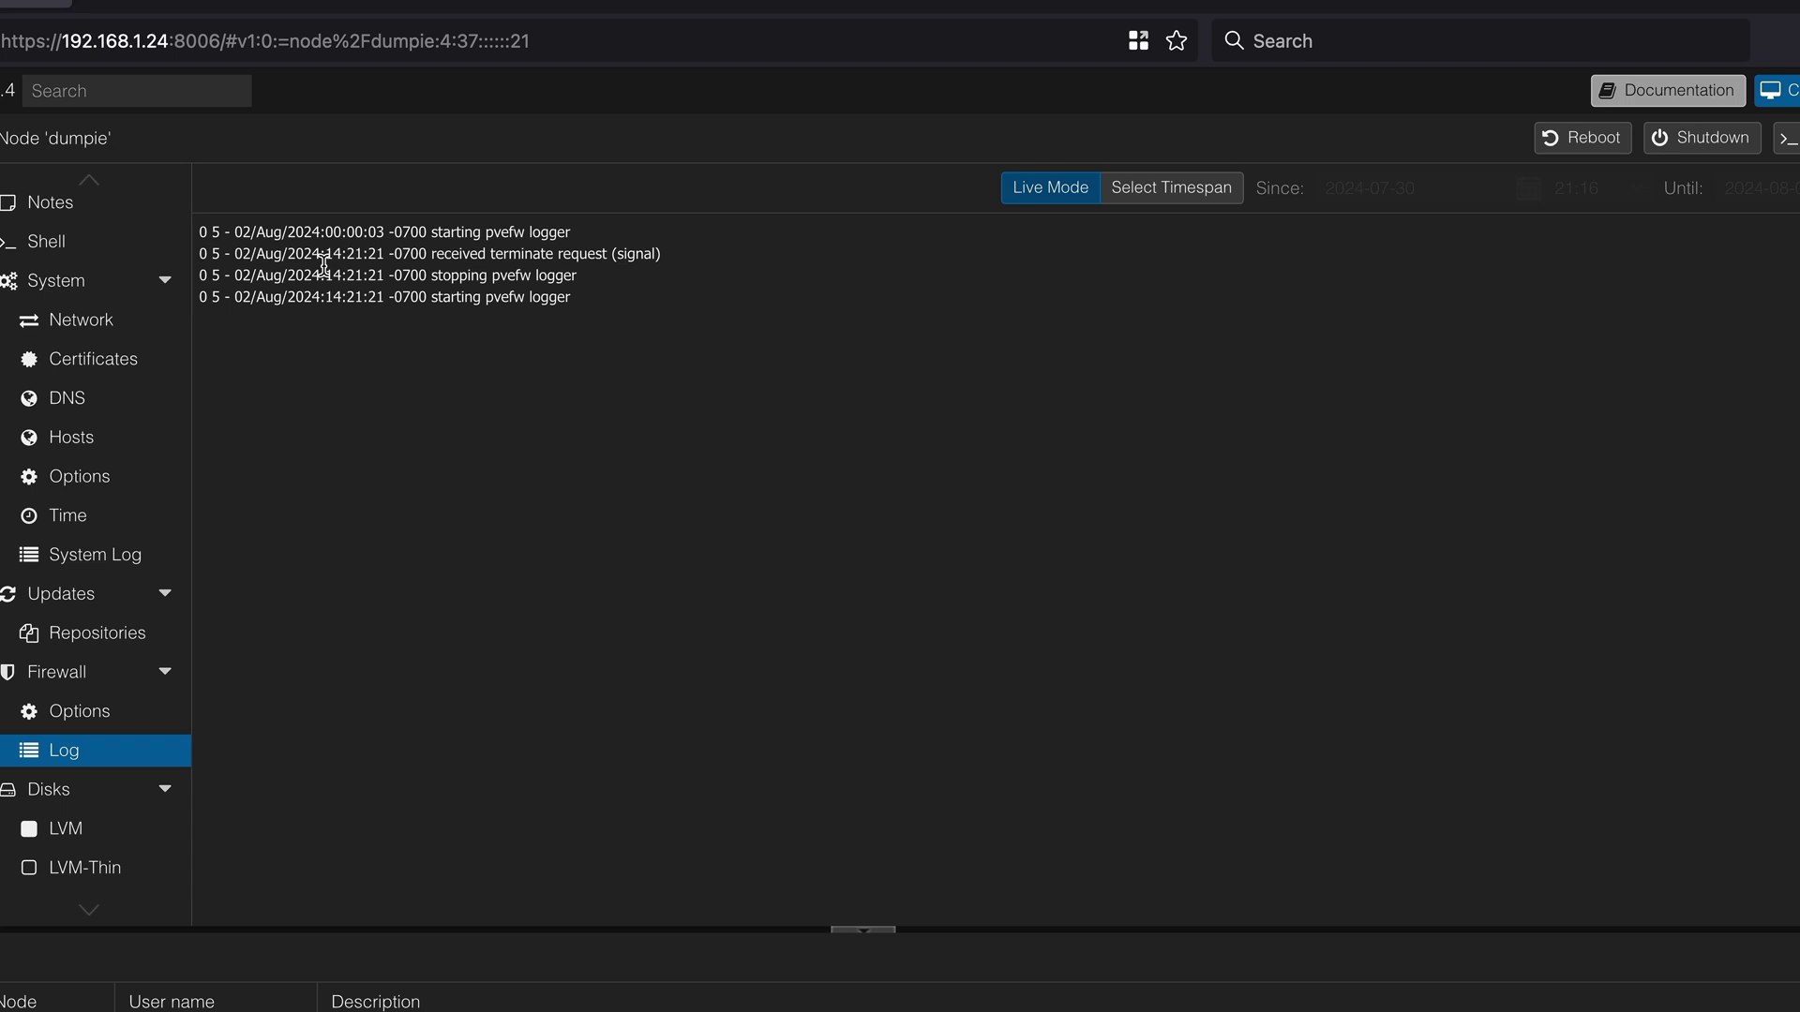
{"action": "left_click_drag", "start_coordinate": [570, 298], "coordinate": [103, 225]}
{"action": "left_click", "coordinate": [260, 468]}
{"action": "left_click_drag", "start_coordinate": [879, 454], "coordinate": [236, 681]}
Open the dumpie node's disks list and review the drives' partitions, S.M.A.R.T. status and wearout
{"action": "scroll", "coordinate": [148, 673], "scroll_direction": "down", "scroll_amount": 5}
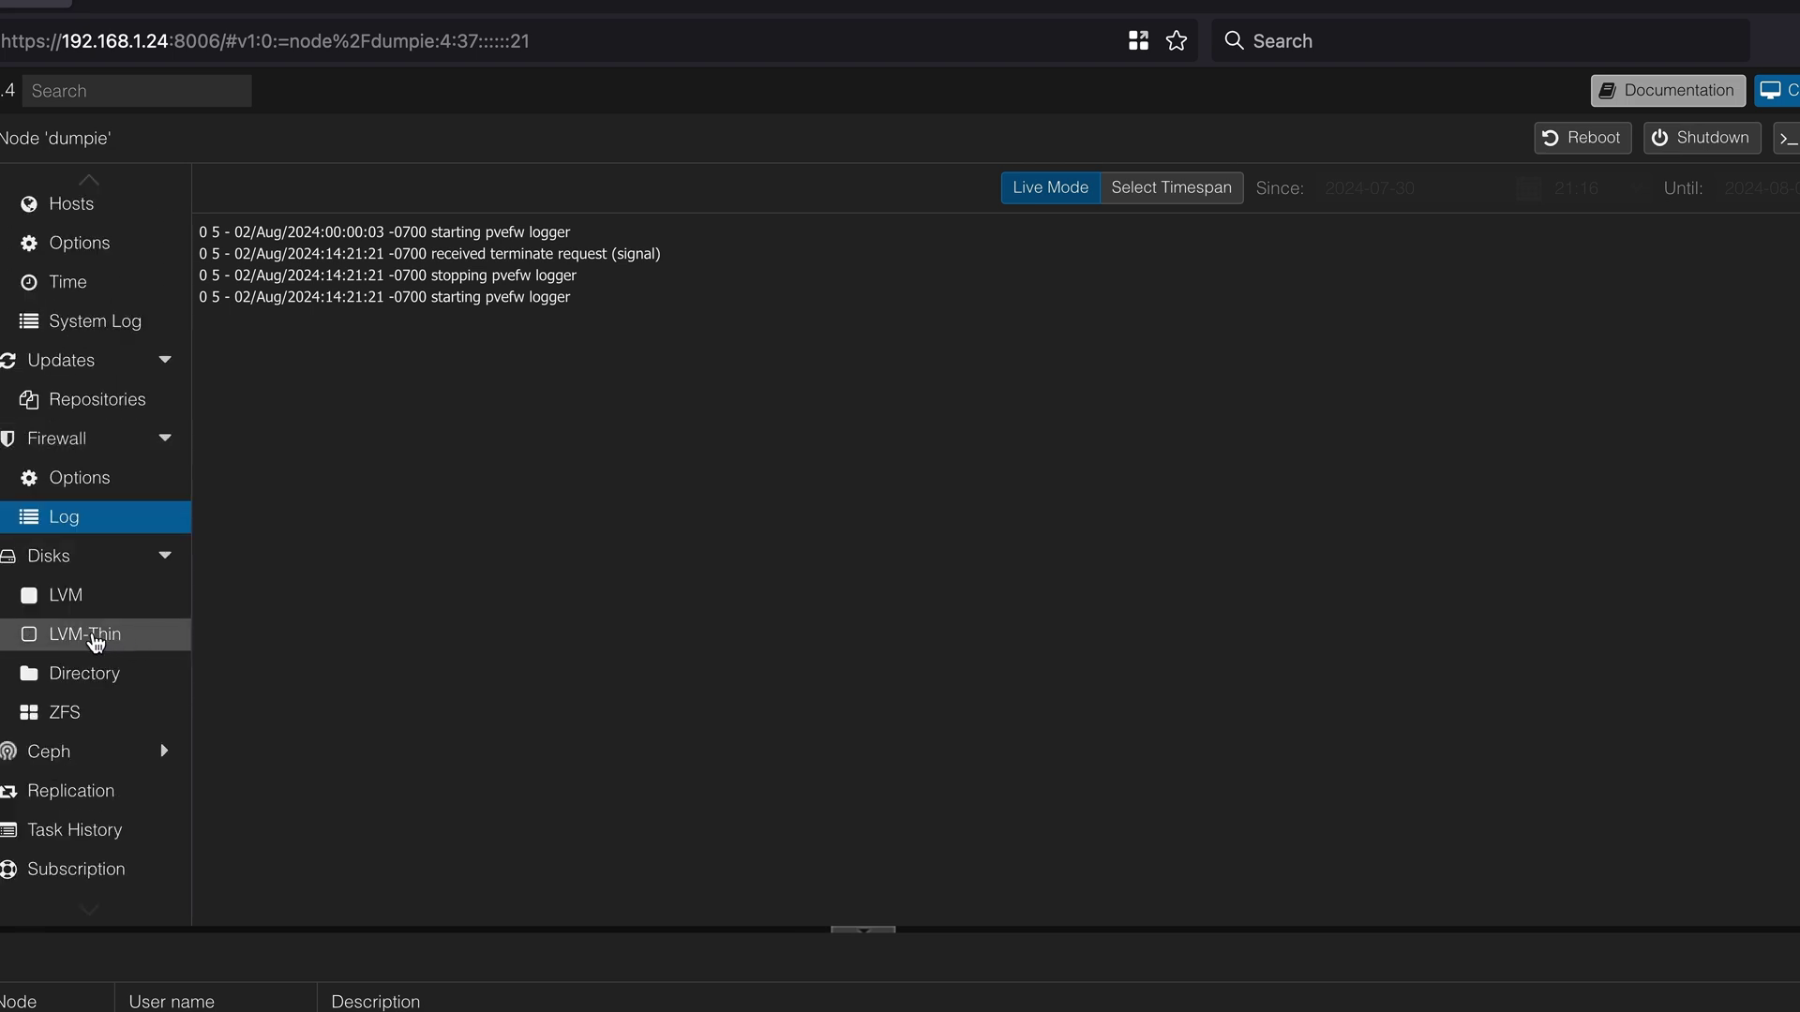
{"action": "left_click", "coordinate": [68, 563]}
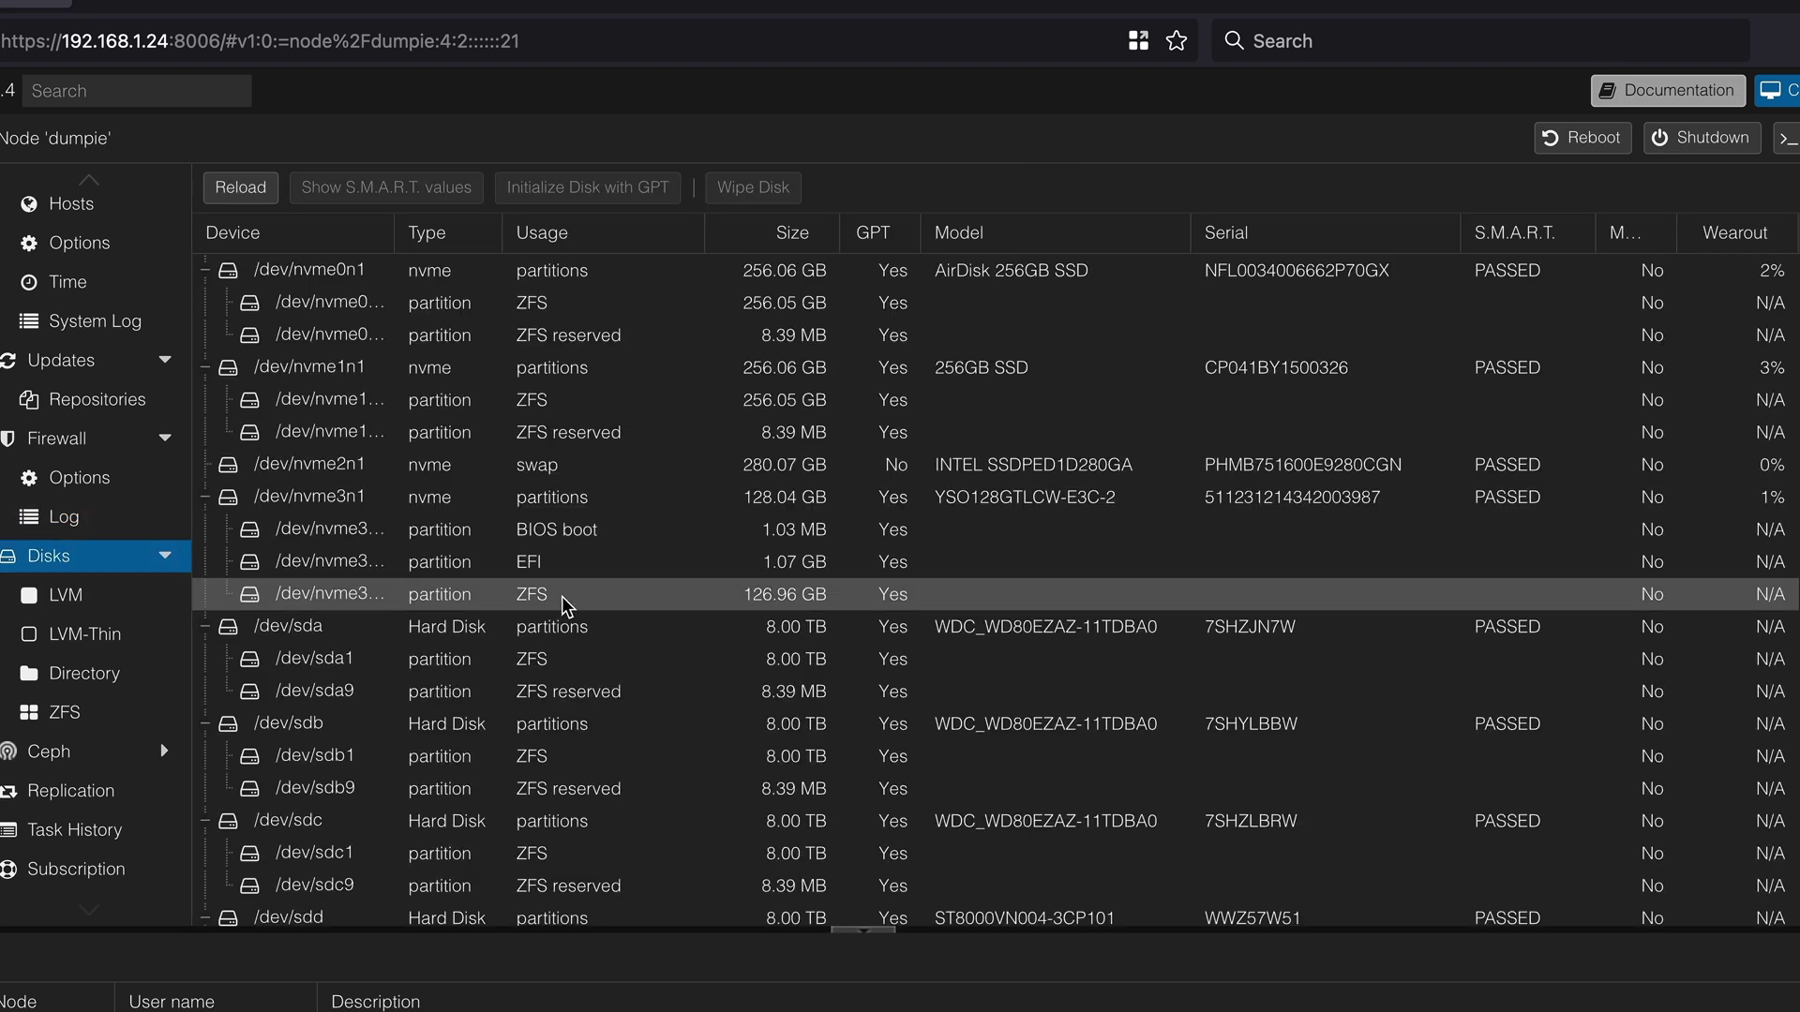
{"action": "scroll", "coordinate": [574, 600], "scroll_direction": "down", "scroll_amount": 4}
{"action": "scroll", "coordinate": [544, 586], "scroll_direction": "up", "scroll_amount": 4}
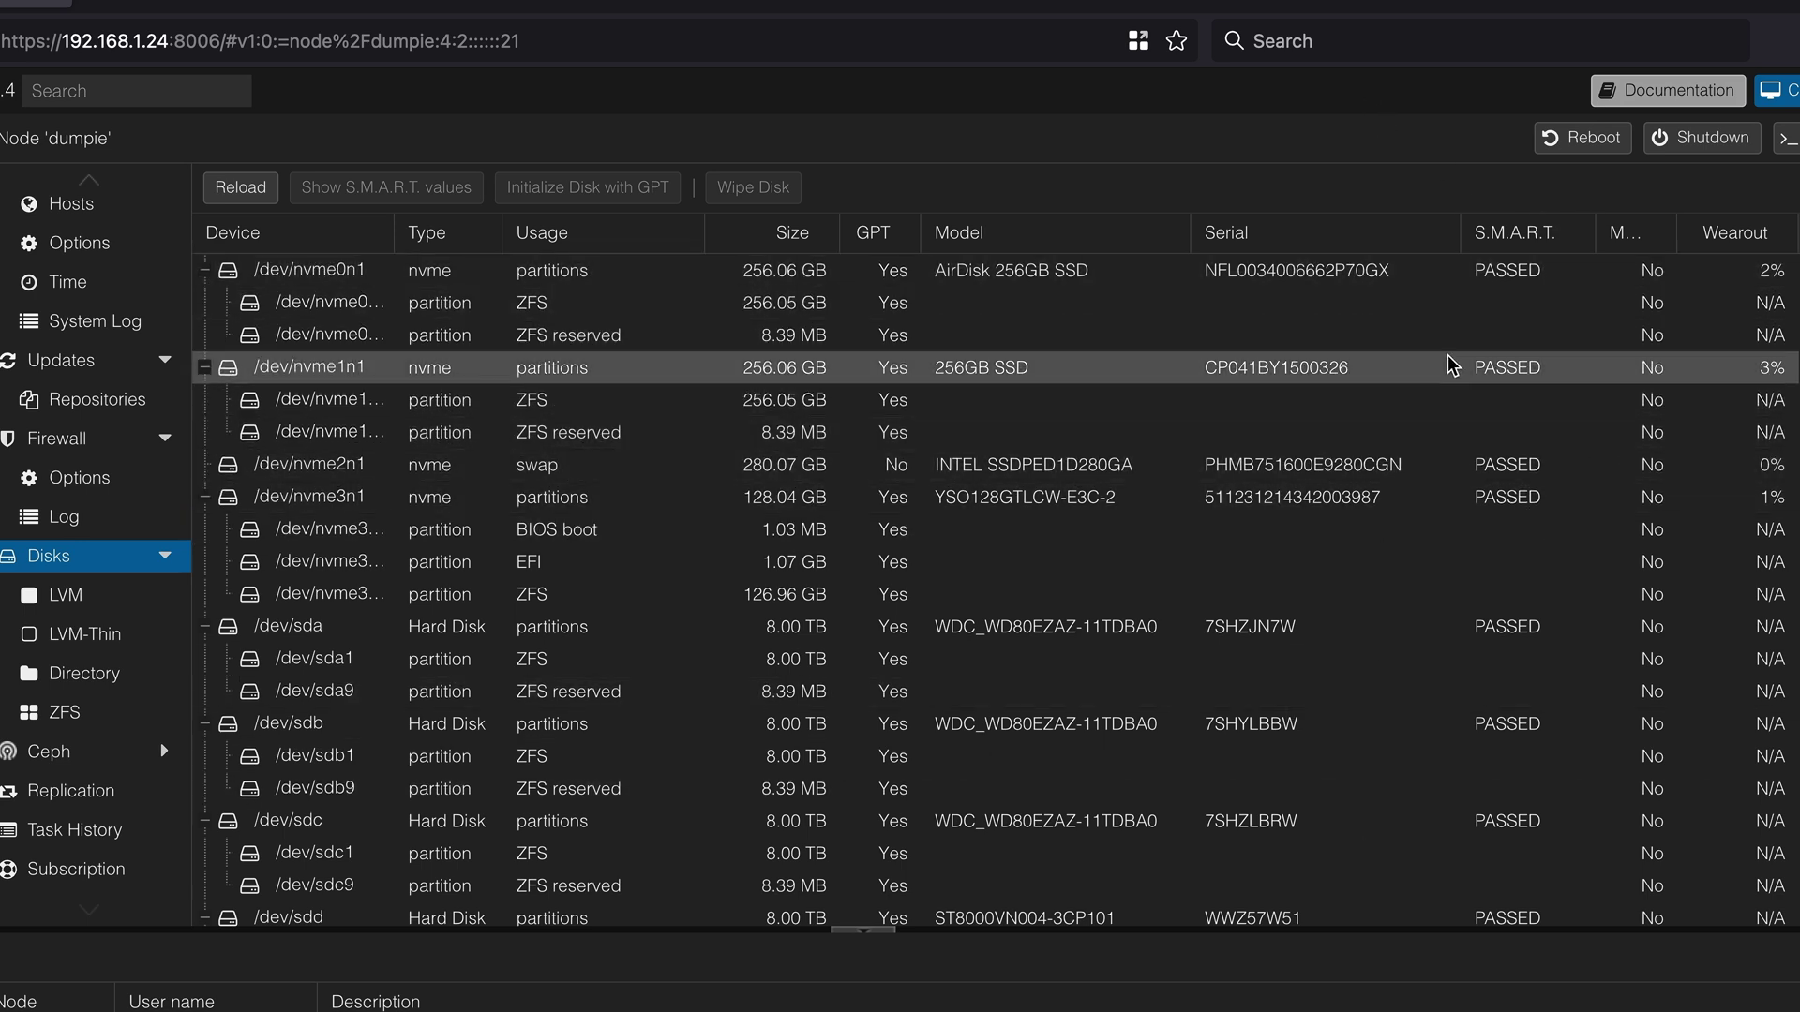
Look through the dumpie node's full disk list and compare the wearout of the four NVMe drives
{"action": "scroll", "coordinate": [1523, 299], "scroll_direction": "down", "scroll_amount": 3}
{"action": "scroll", "coordinate": [1535, 412], "scroll_direction": "down", "scroll_amount": 3}
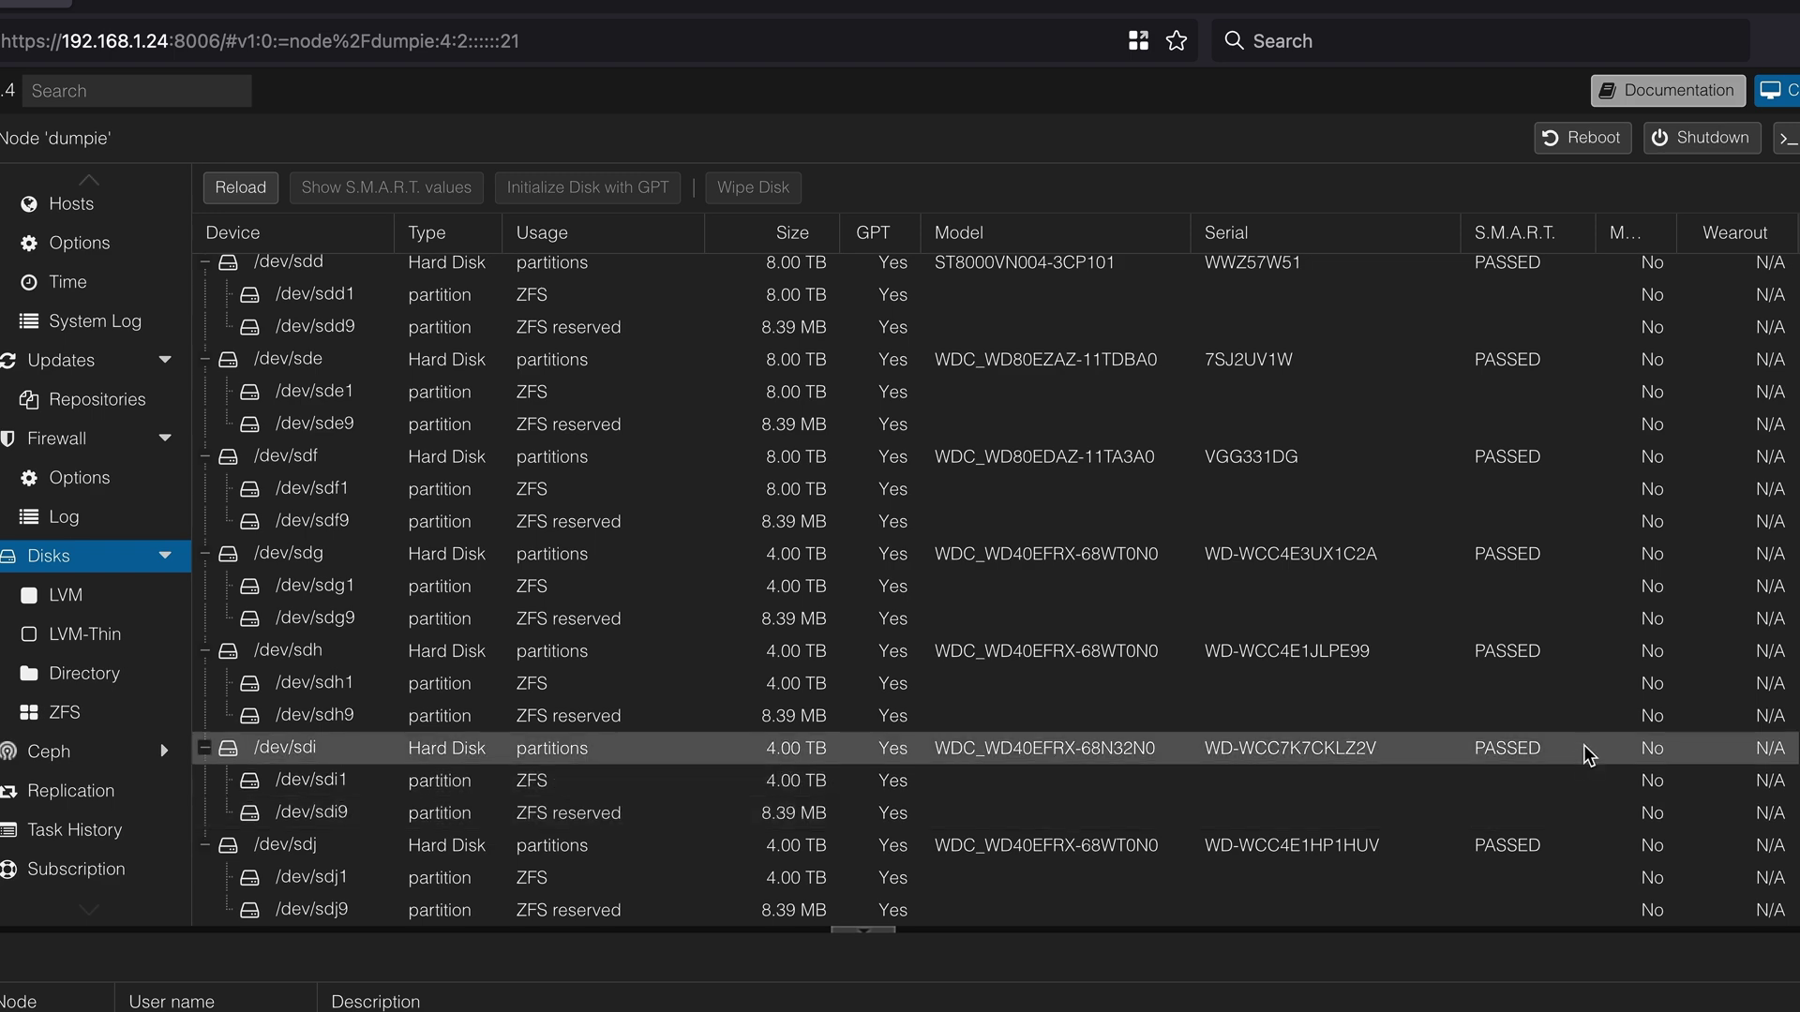
{"action": "scroll", "coordinate": [1561, 736], "scroll_direction": "up", "scroll_amount": 6}
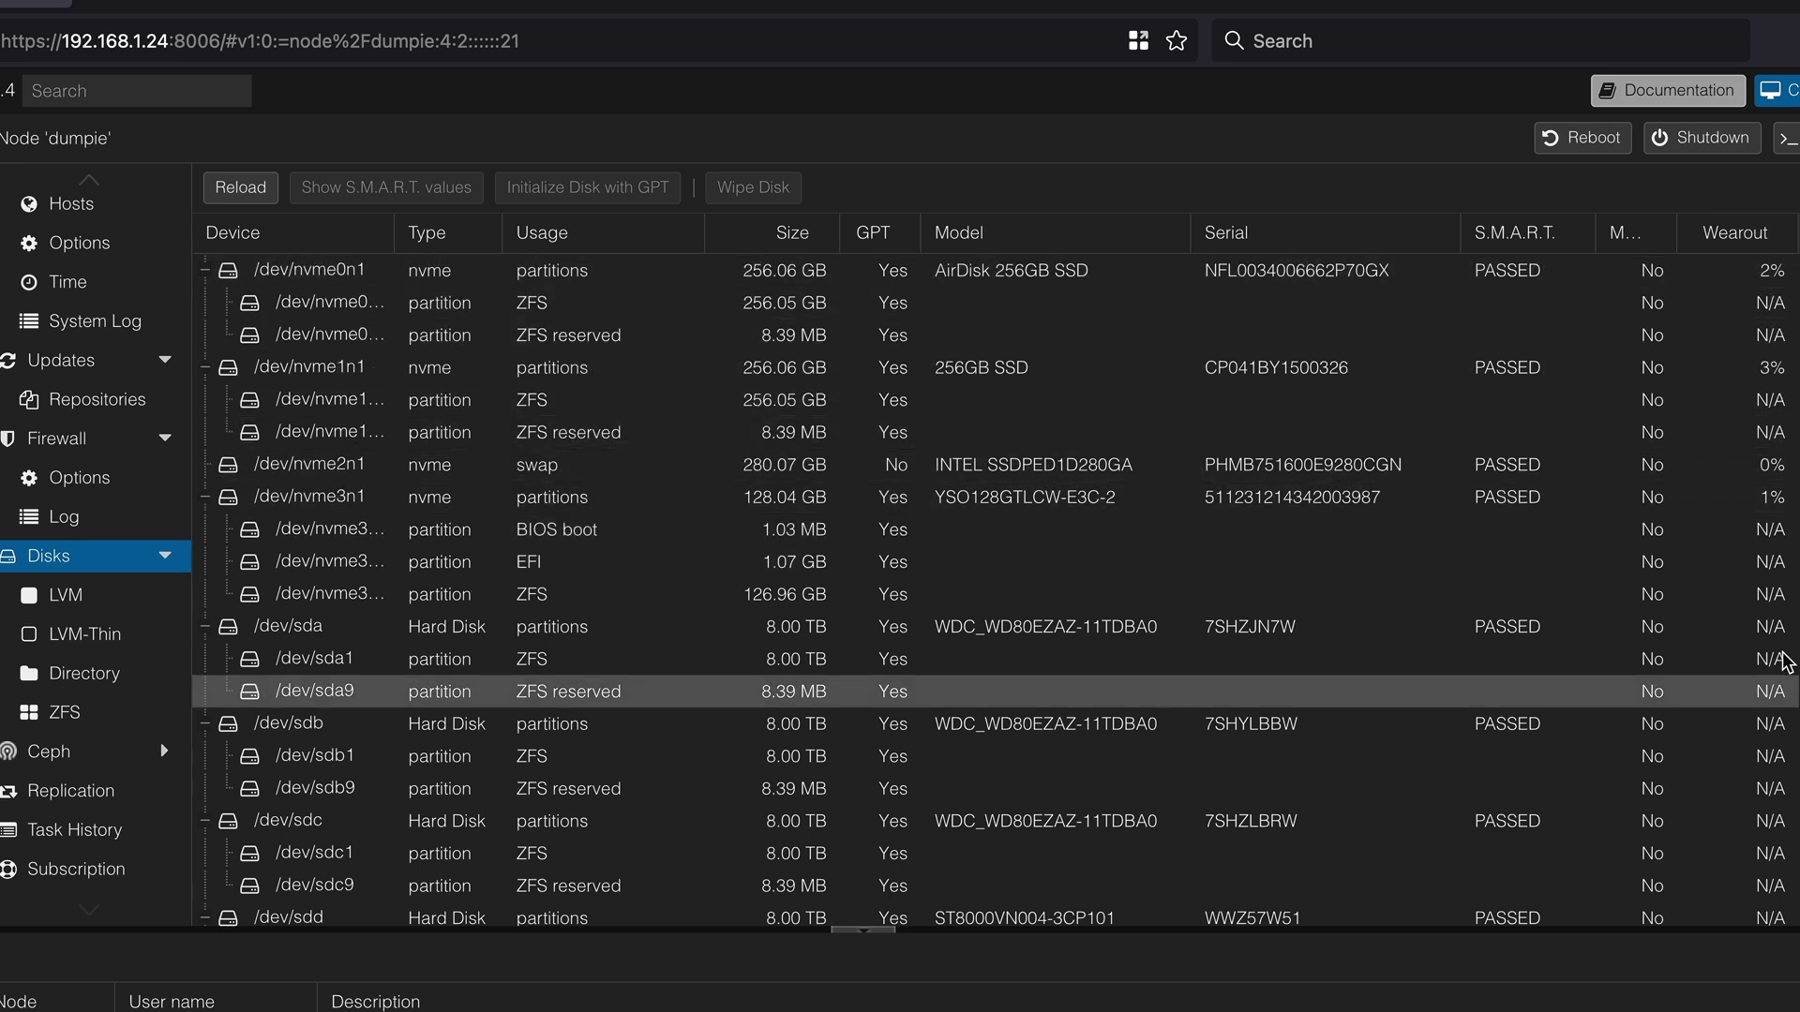
{"action": "left_click", "coordinate": [1640, 466]}
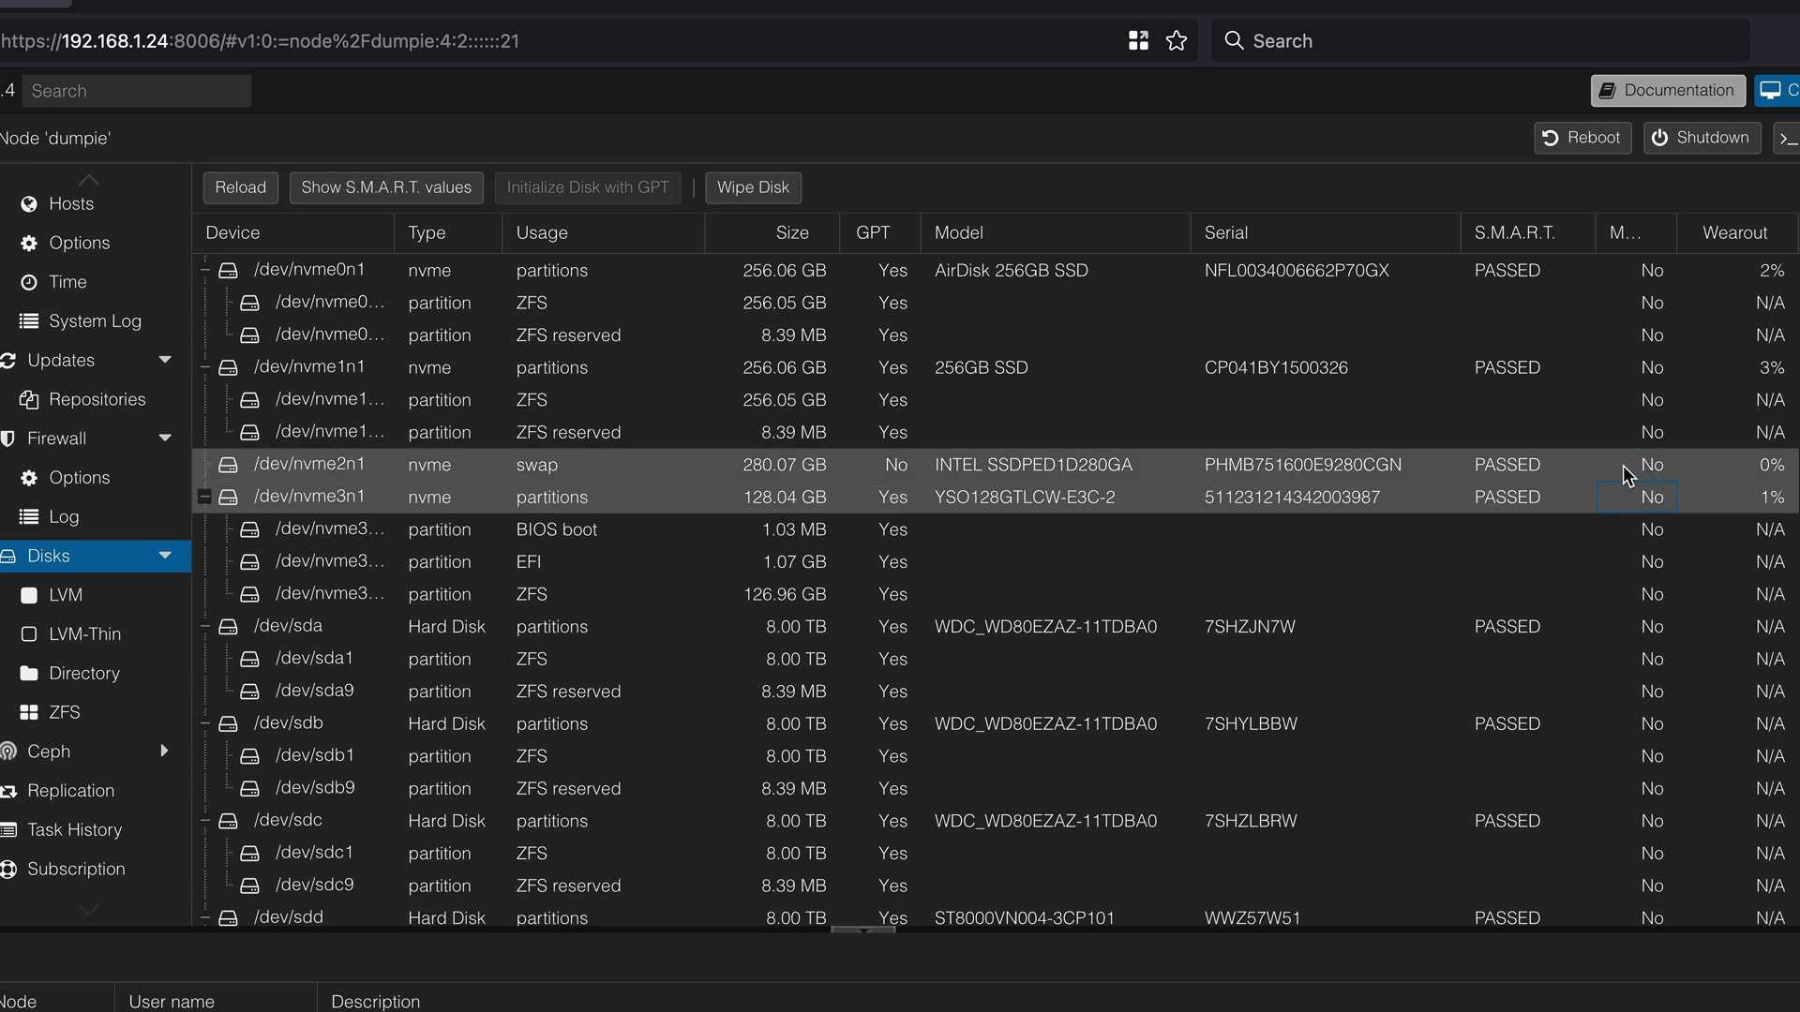
{"action": "left_click", "coordinate": [1730, 368]}
{"action": "left_click", "coordinate": [1716, 274]}
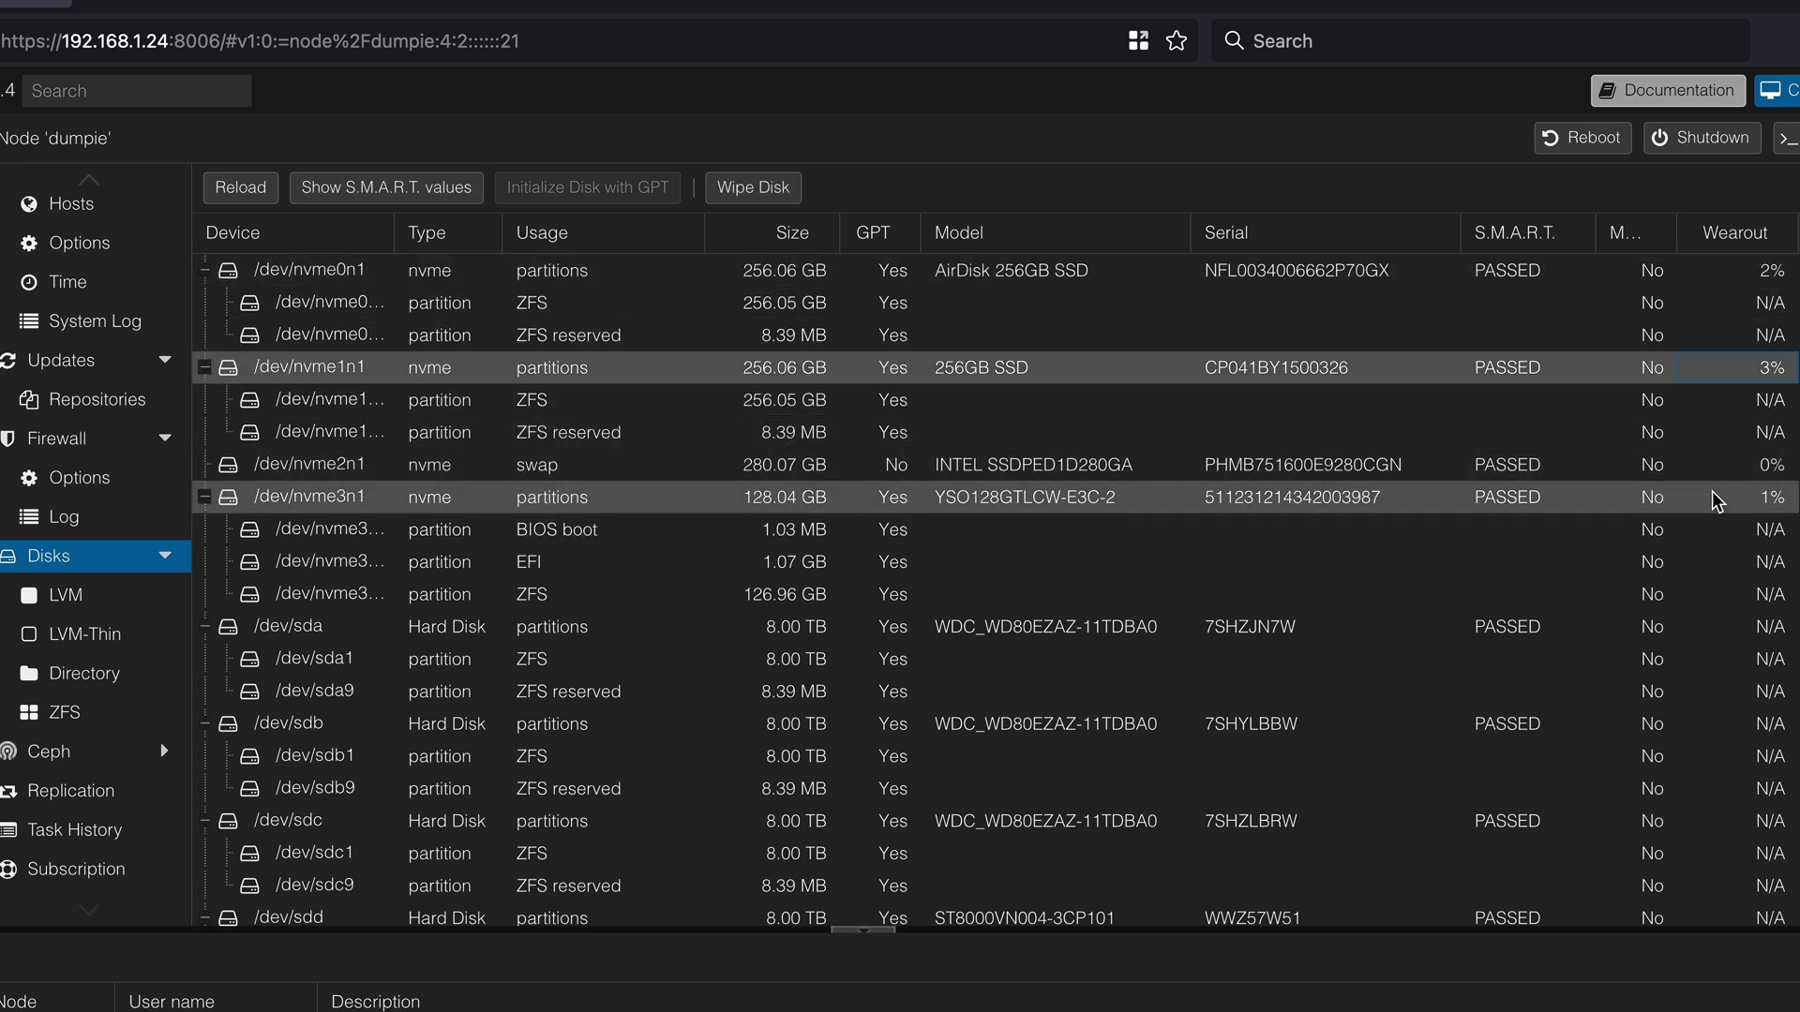
{"action": "left_click", "coordinate": [1728, 466]}
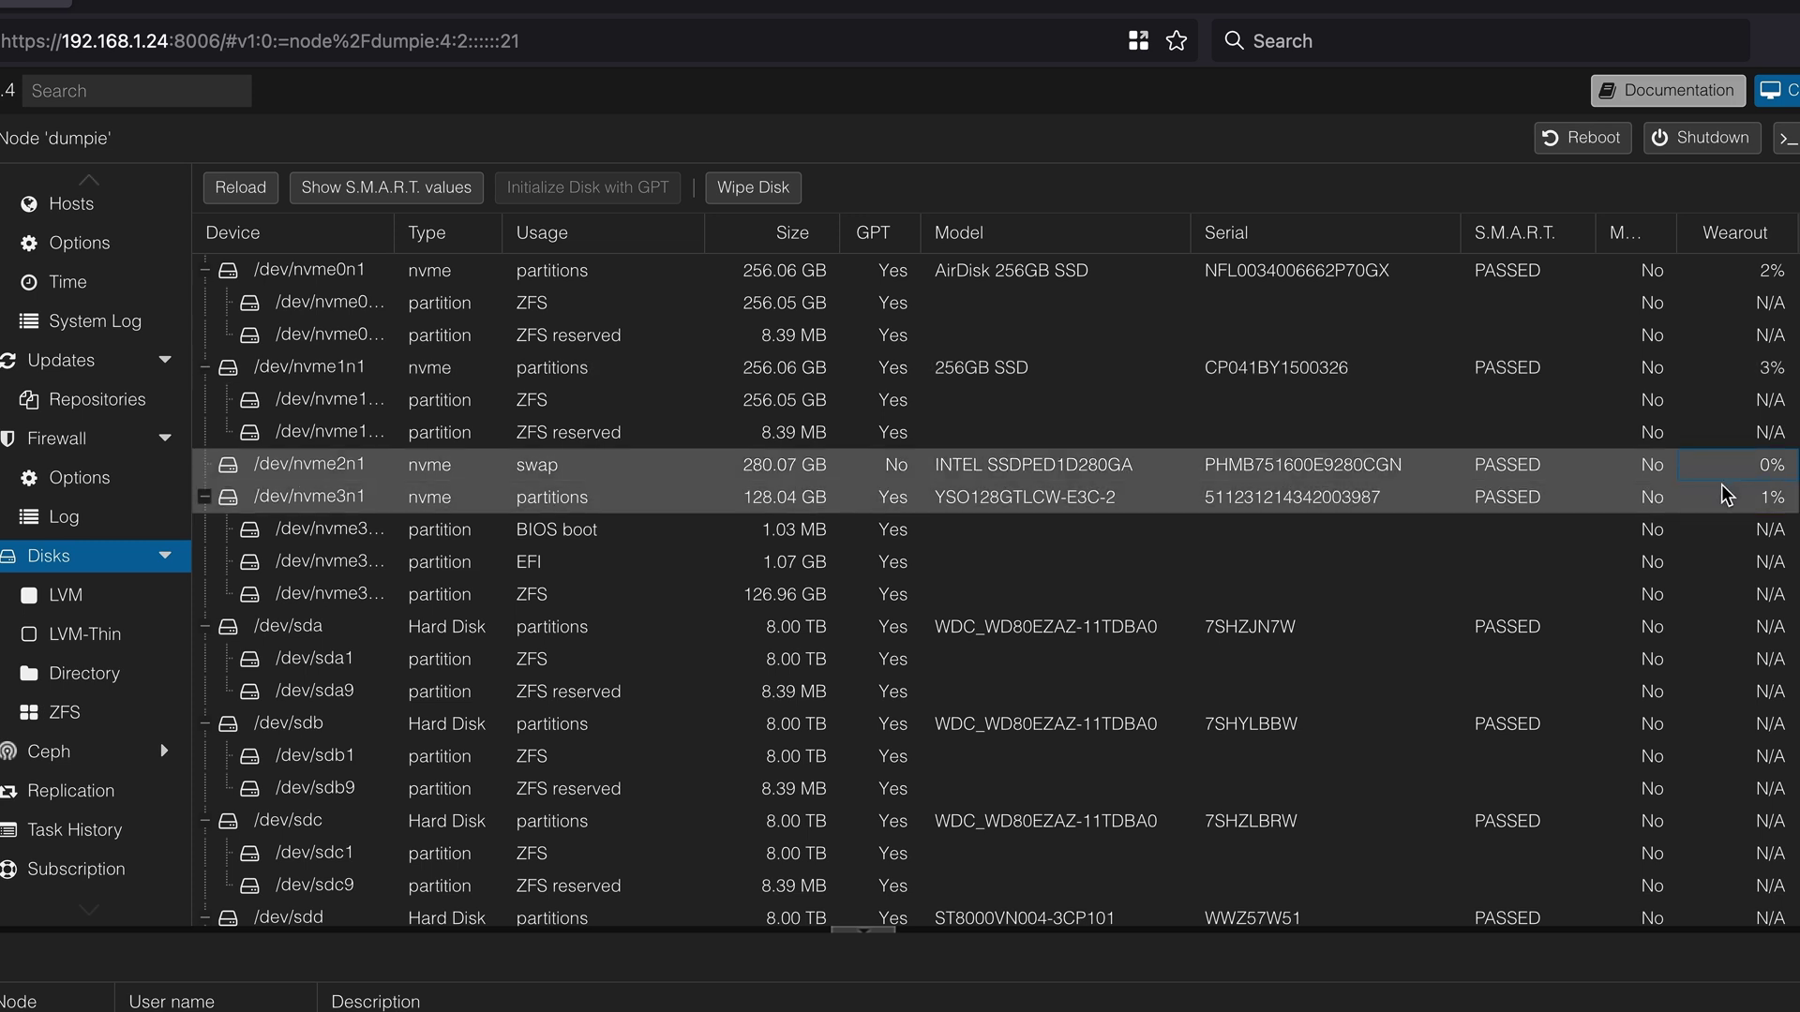
{"action": "left_click", "coordinate": [1727, 494]}
{"action": "left_click", "coordinate": [1774, 468]}
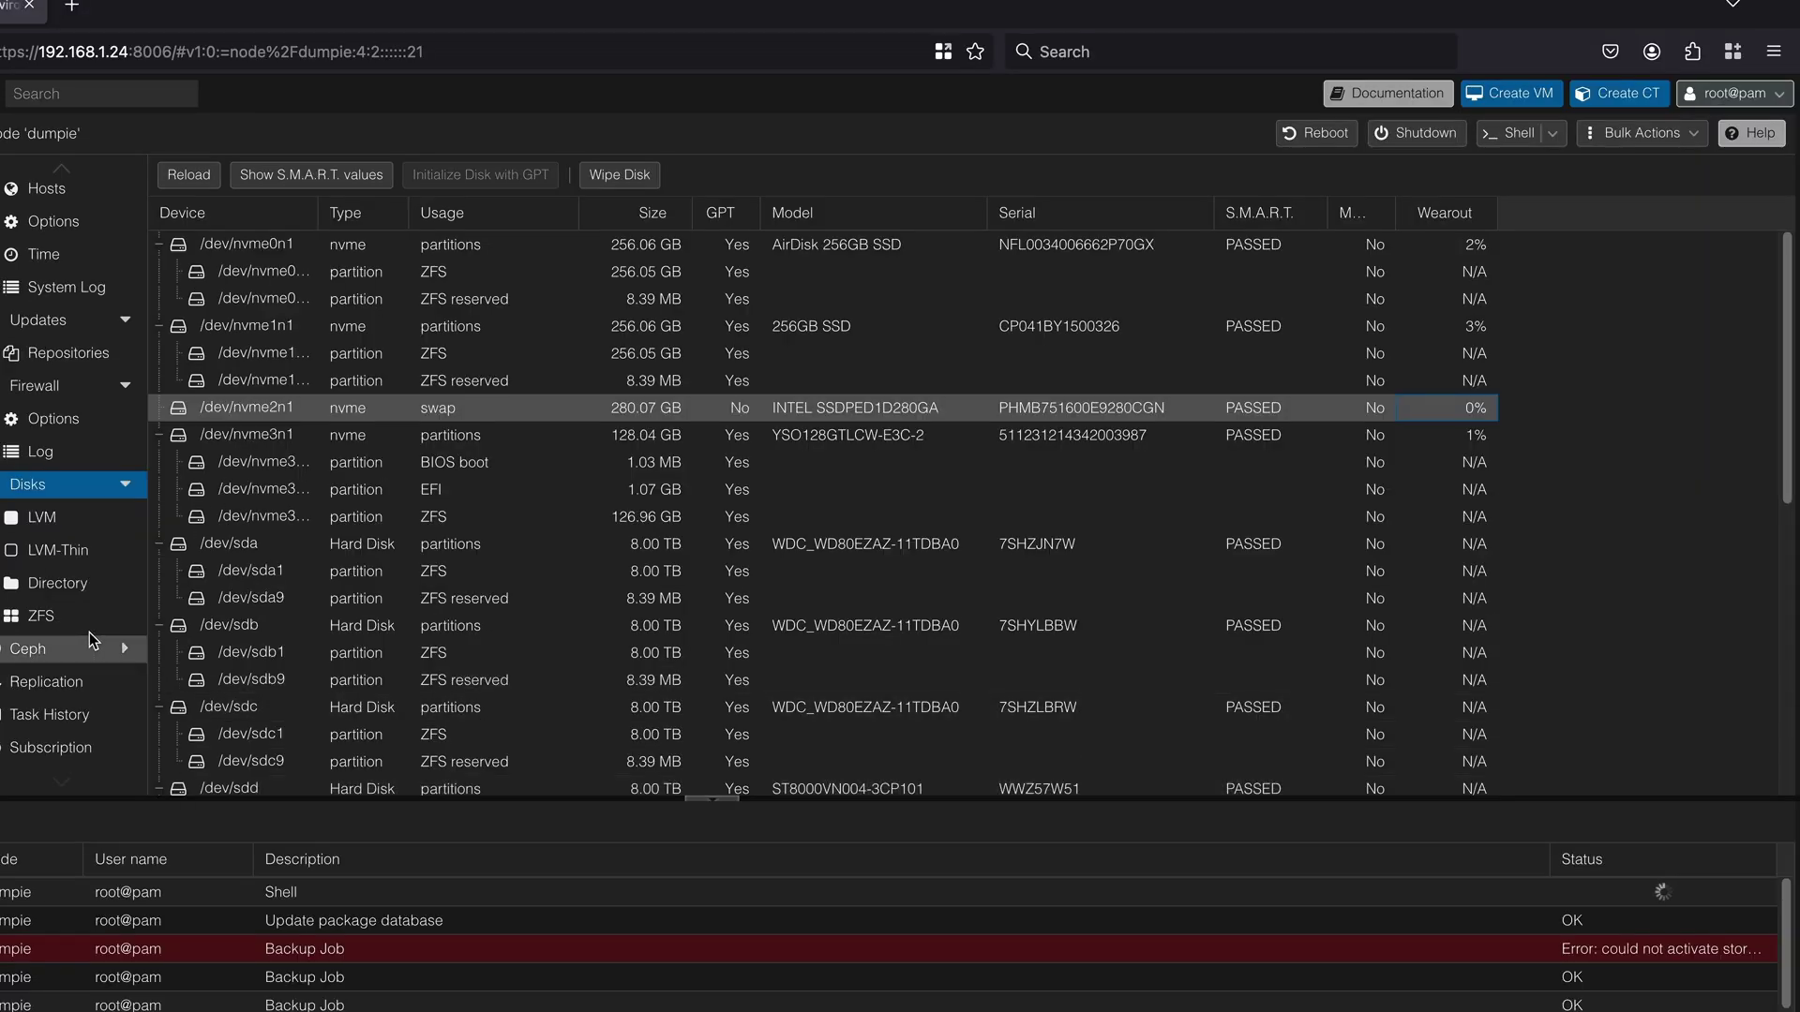
Open the dumpie node's ZFS pool list and compare the fragmentation of the vmmy and tump pools
{"action": "left_click", "coordinate": [75, 619]}
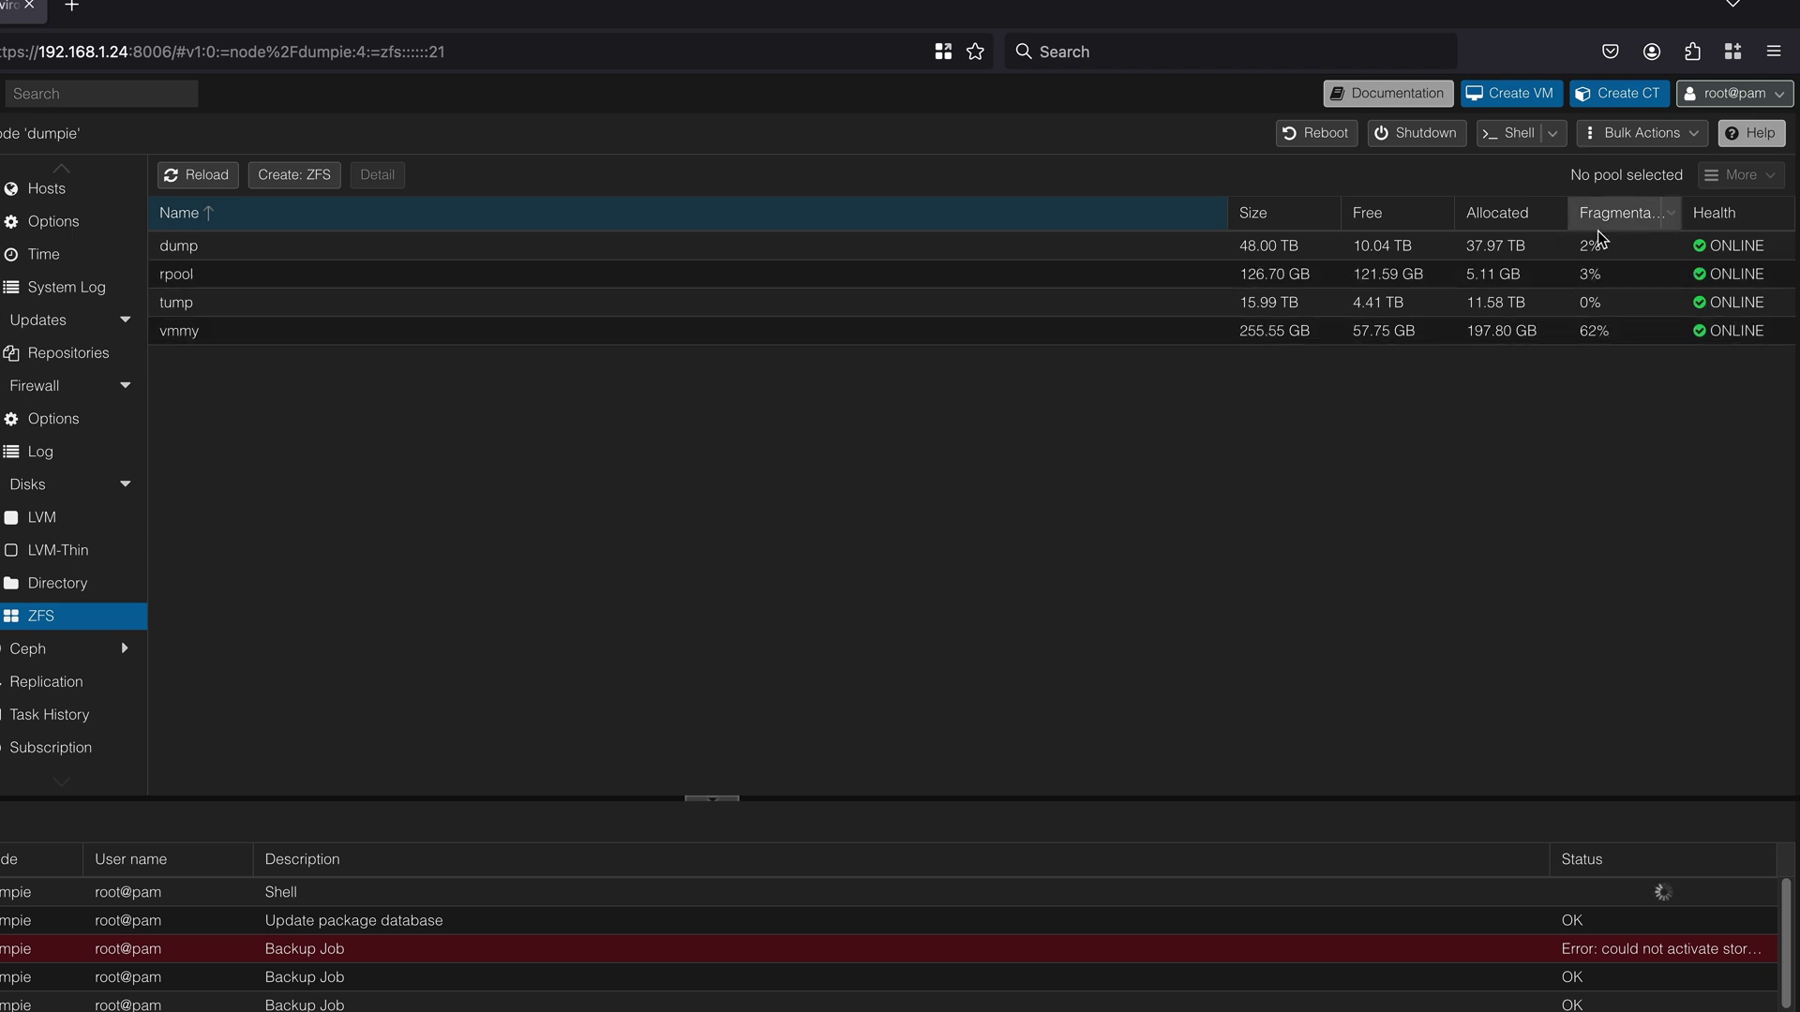
{"action": "left_click", "coordinate": [1605, 335]}
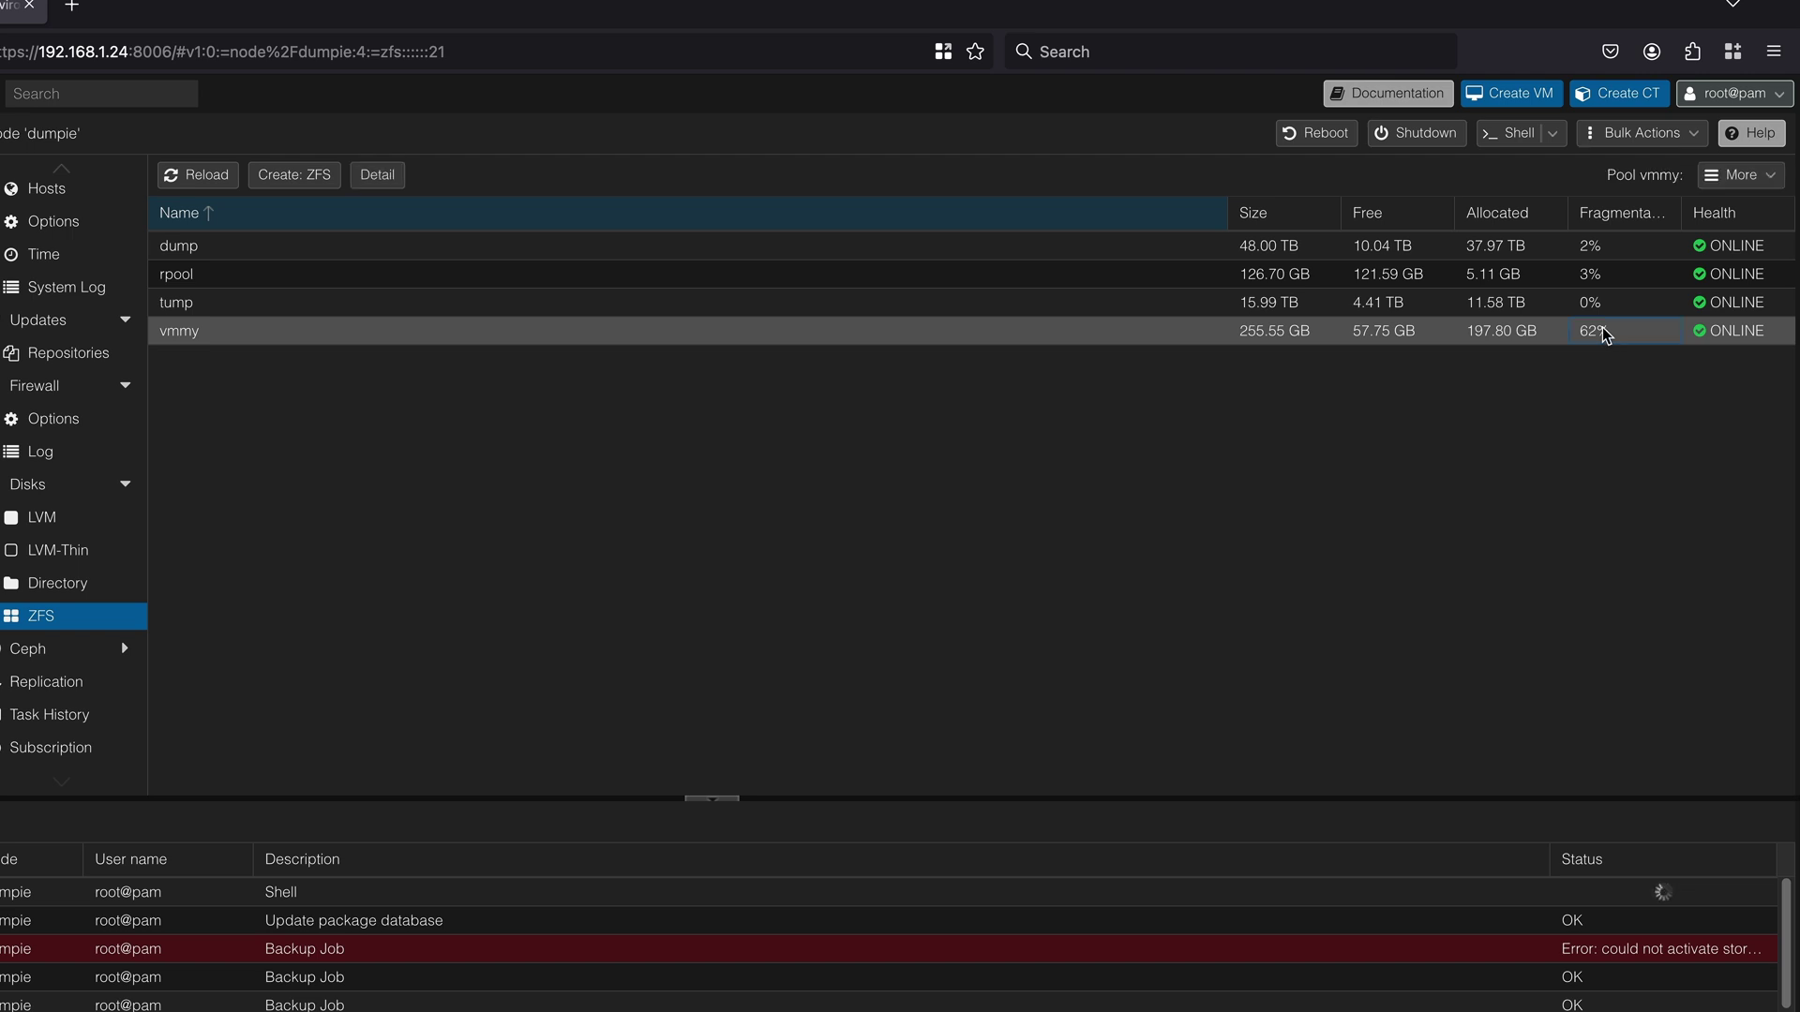
{"action": "key", "text": "Up"}
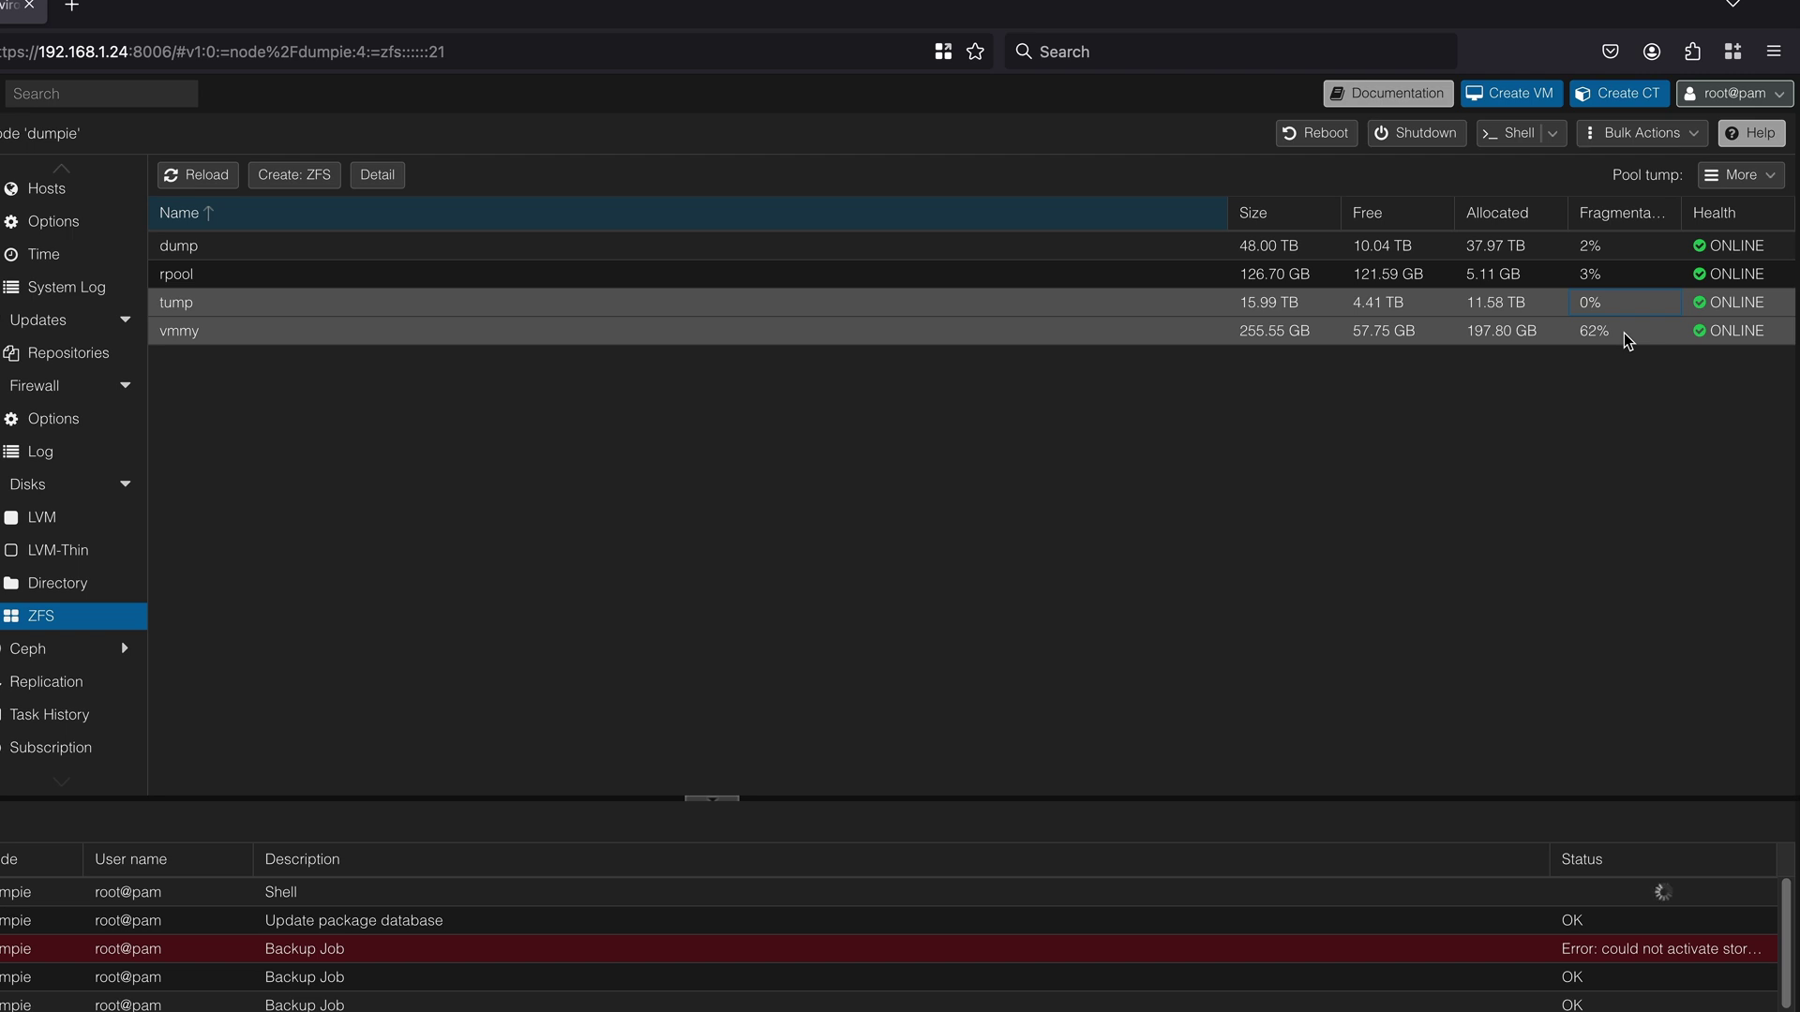
{"action": "left_click", "coordinate": [1626, 338]}
{"action": "left_click", "coordinate": [1638, 311]}
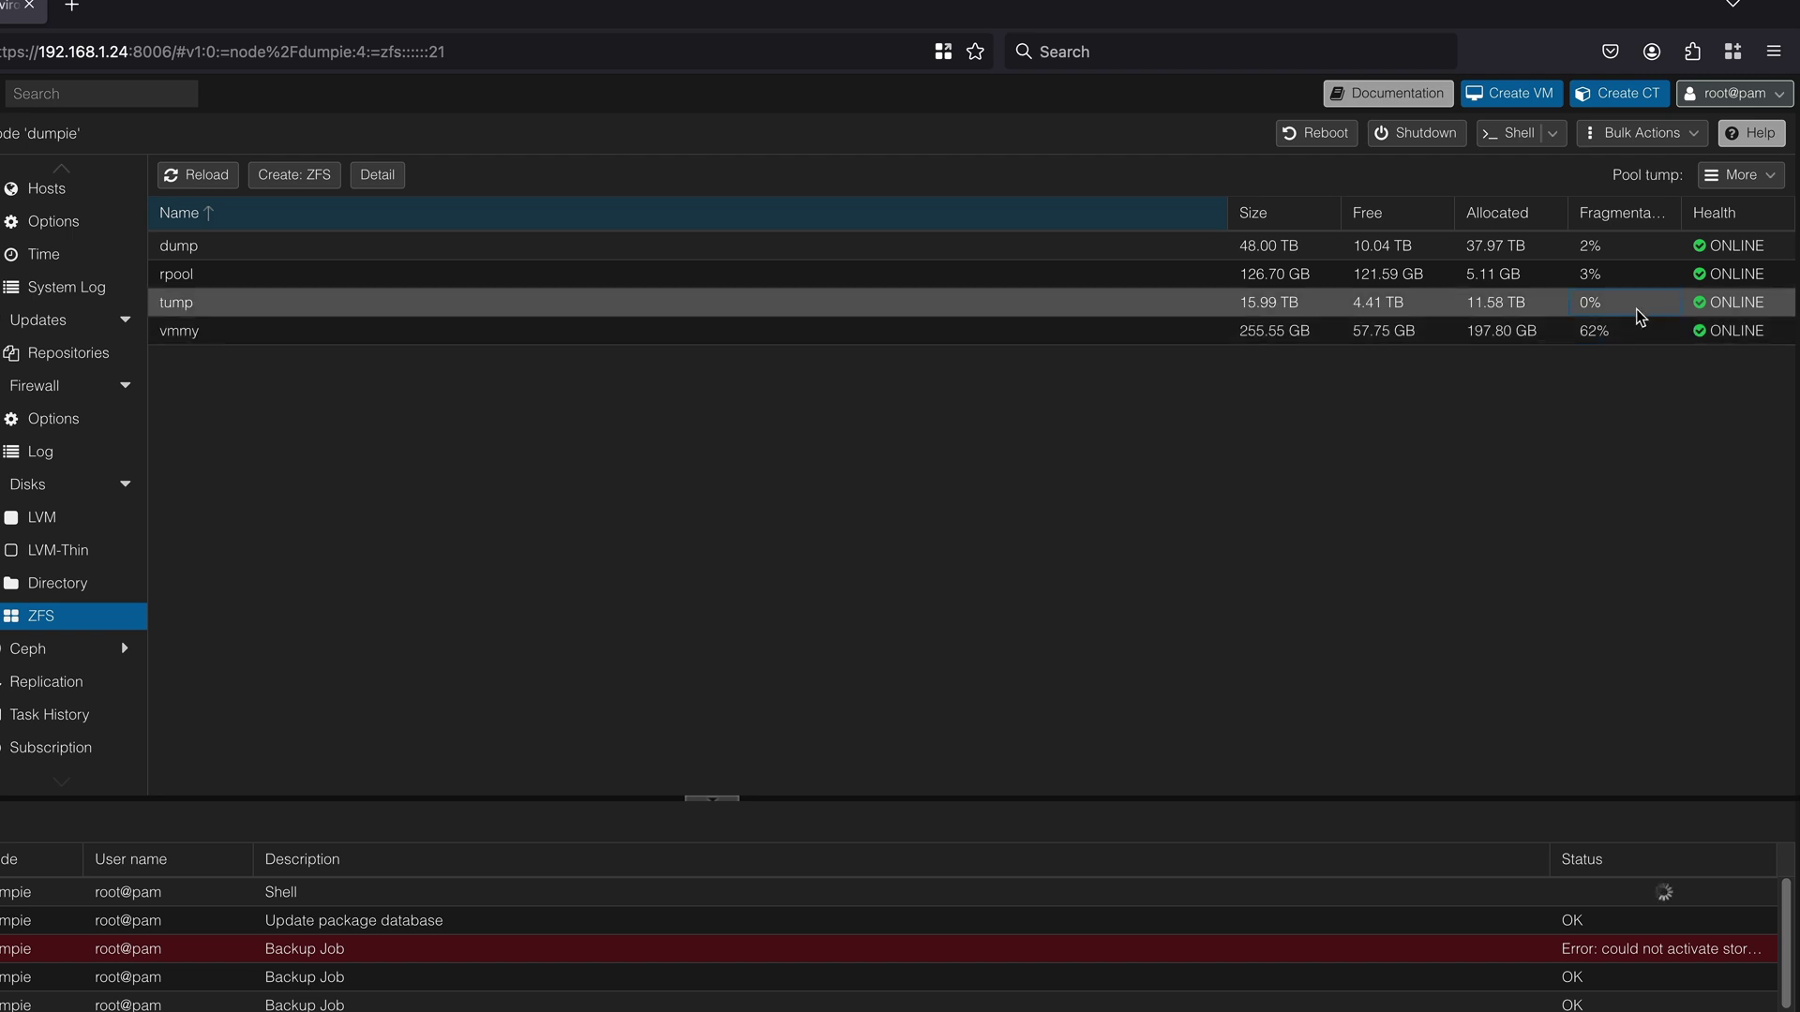
{"action": "left_click", "coordinate": [1642, 341]}
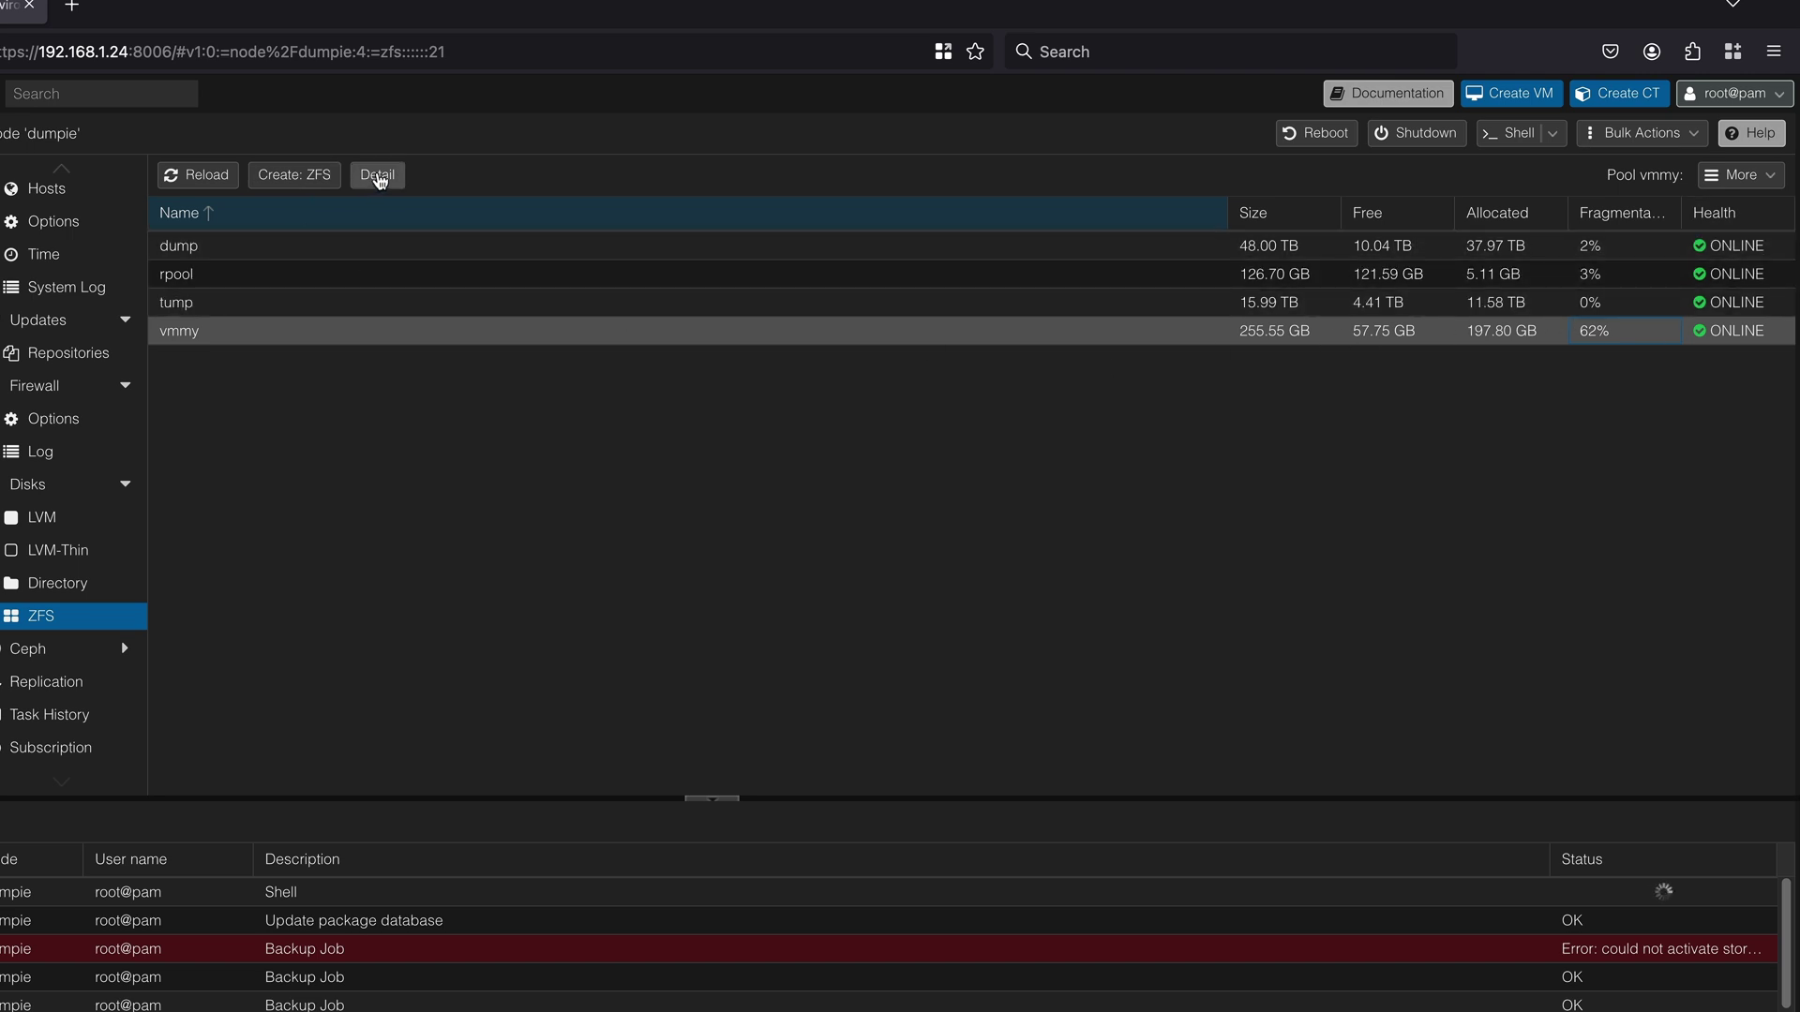
Open the vmmy pool's details, examine its nvme1n1p1 device and errors entry, and close the details
{"action": "left_click", "coordinate": [378, 179]}
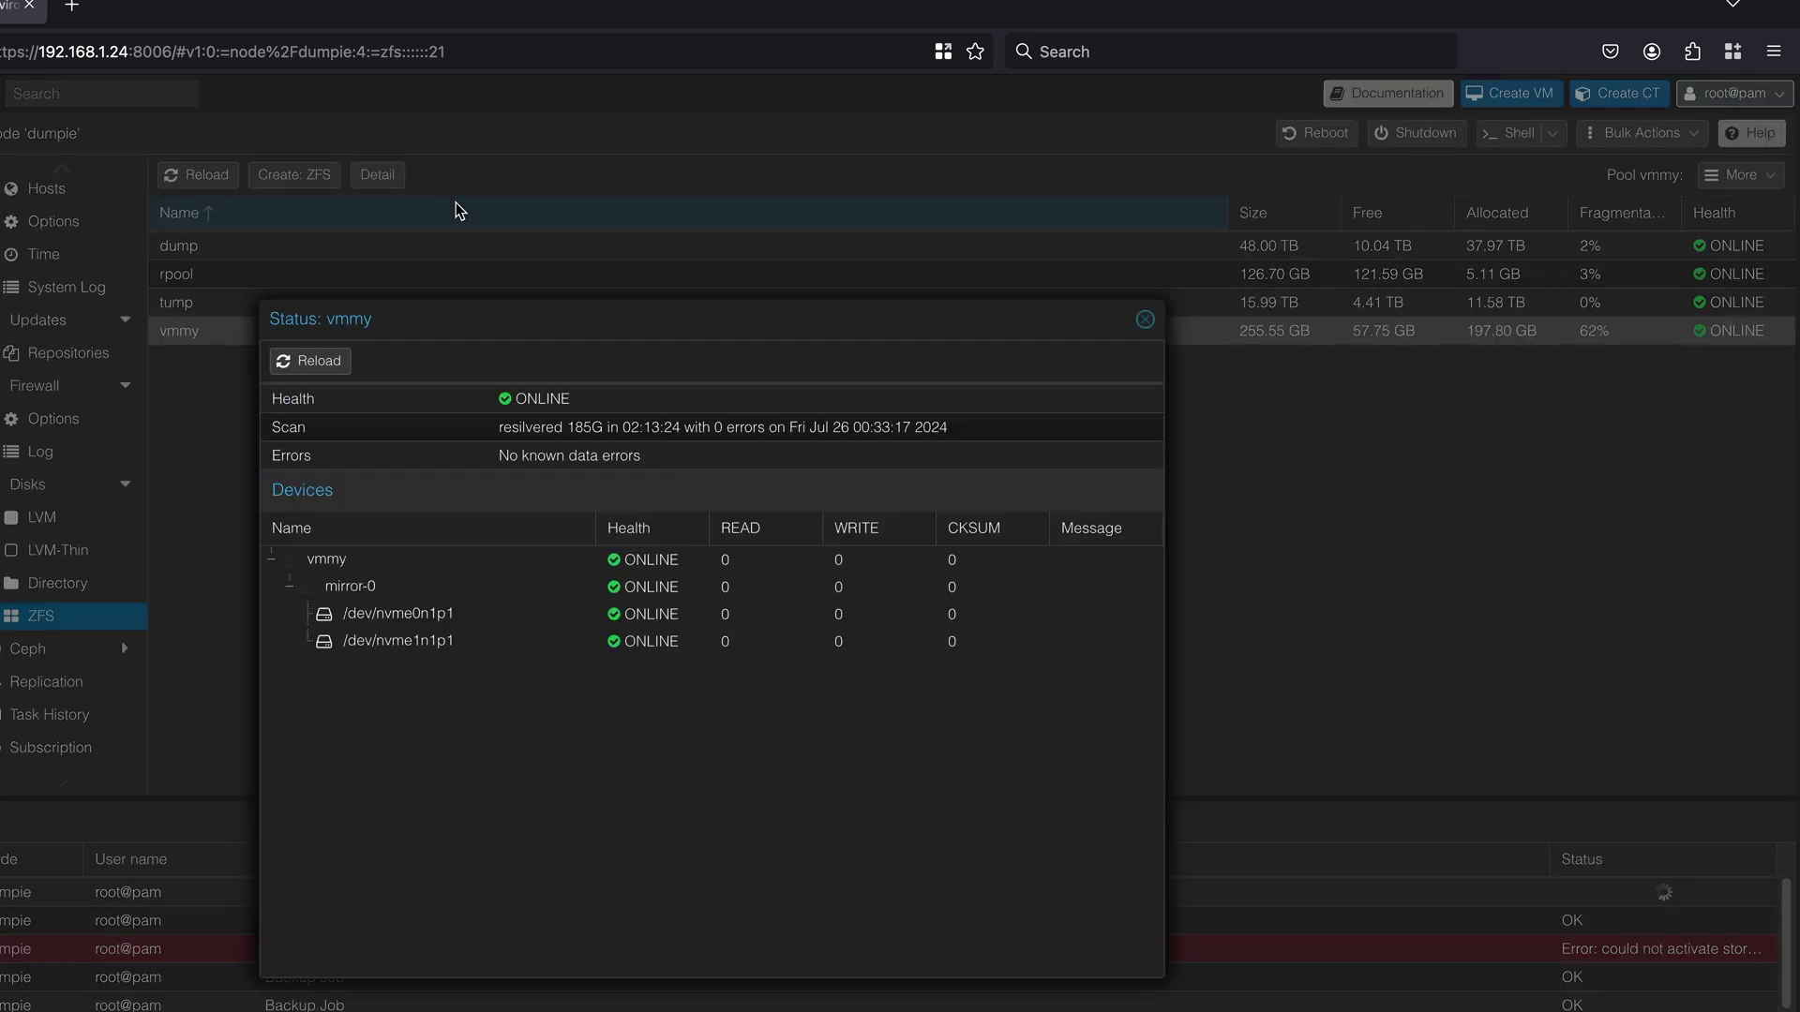
{"action": "left_click", "coordinate": [356, 641]}
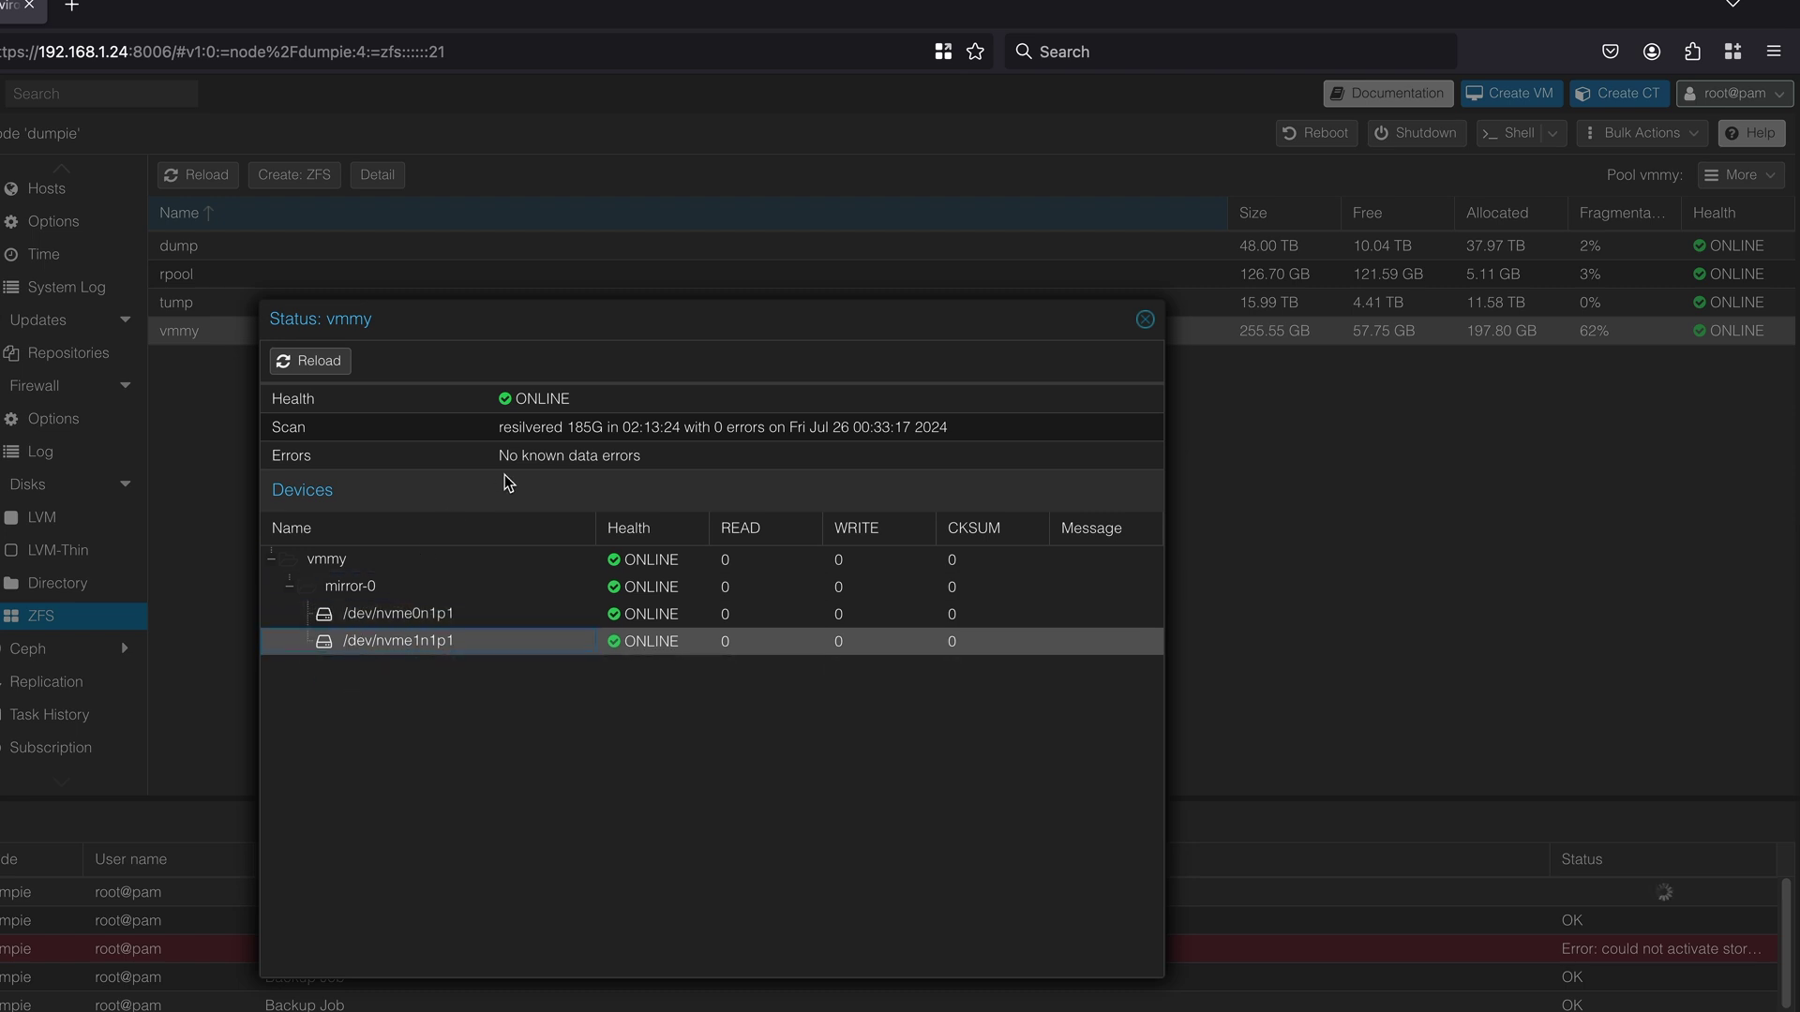
{"action": "left_click", "coordinate": [609, 455]}
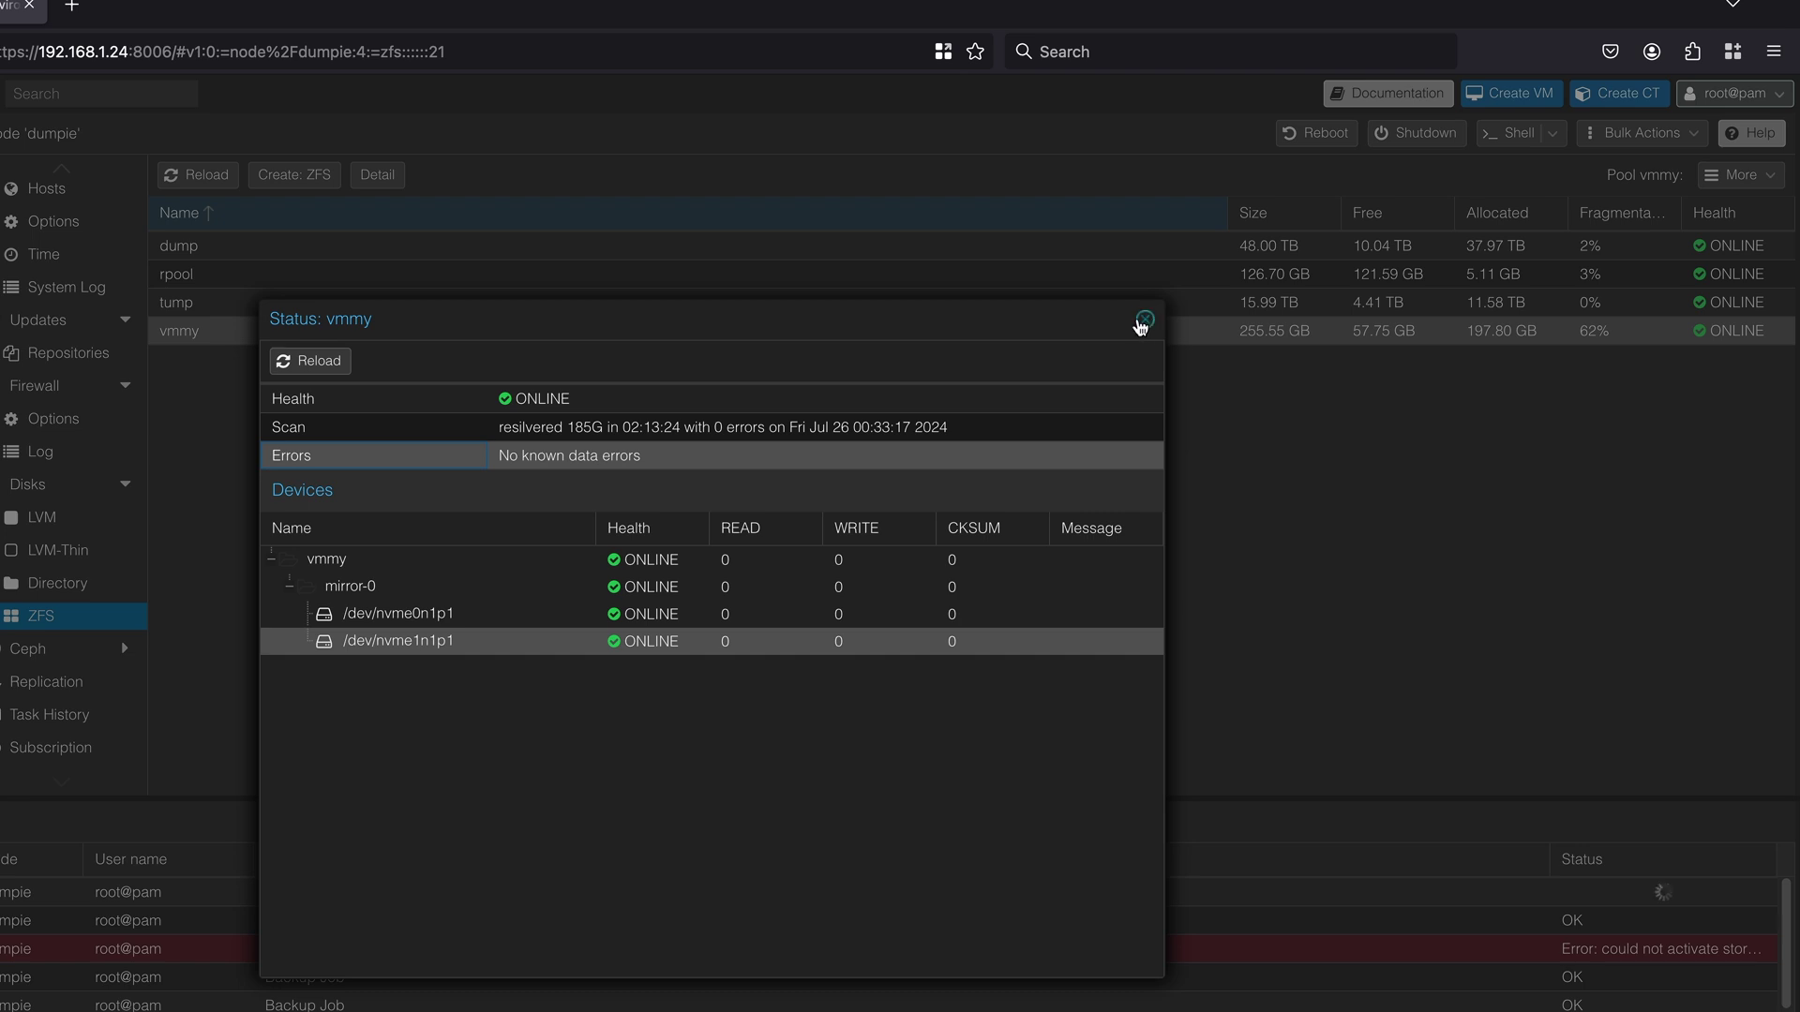
{"action": "left_click", "coordinate": [1142, 321]}
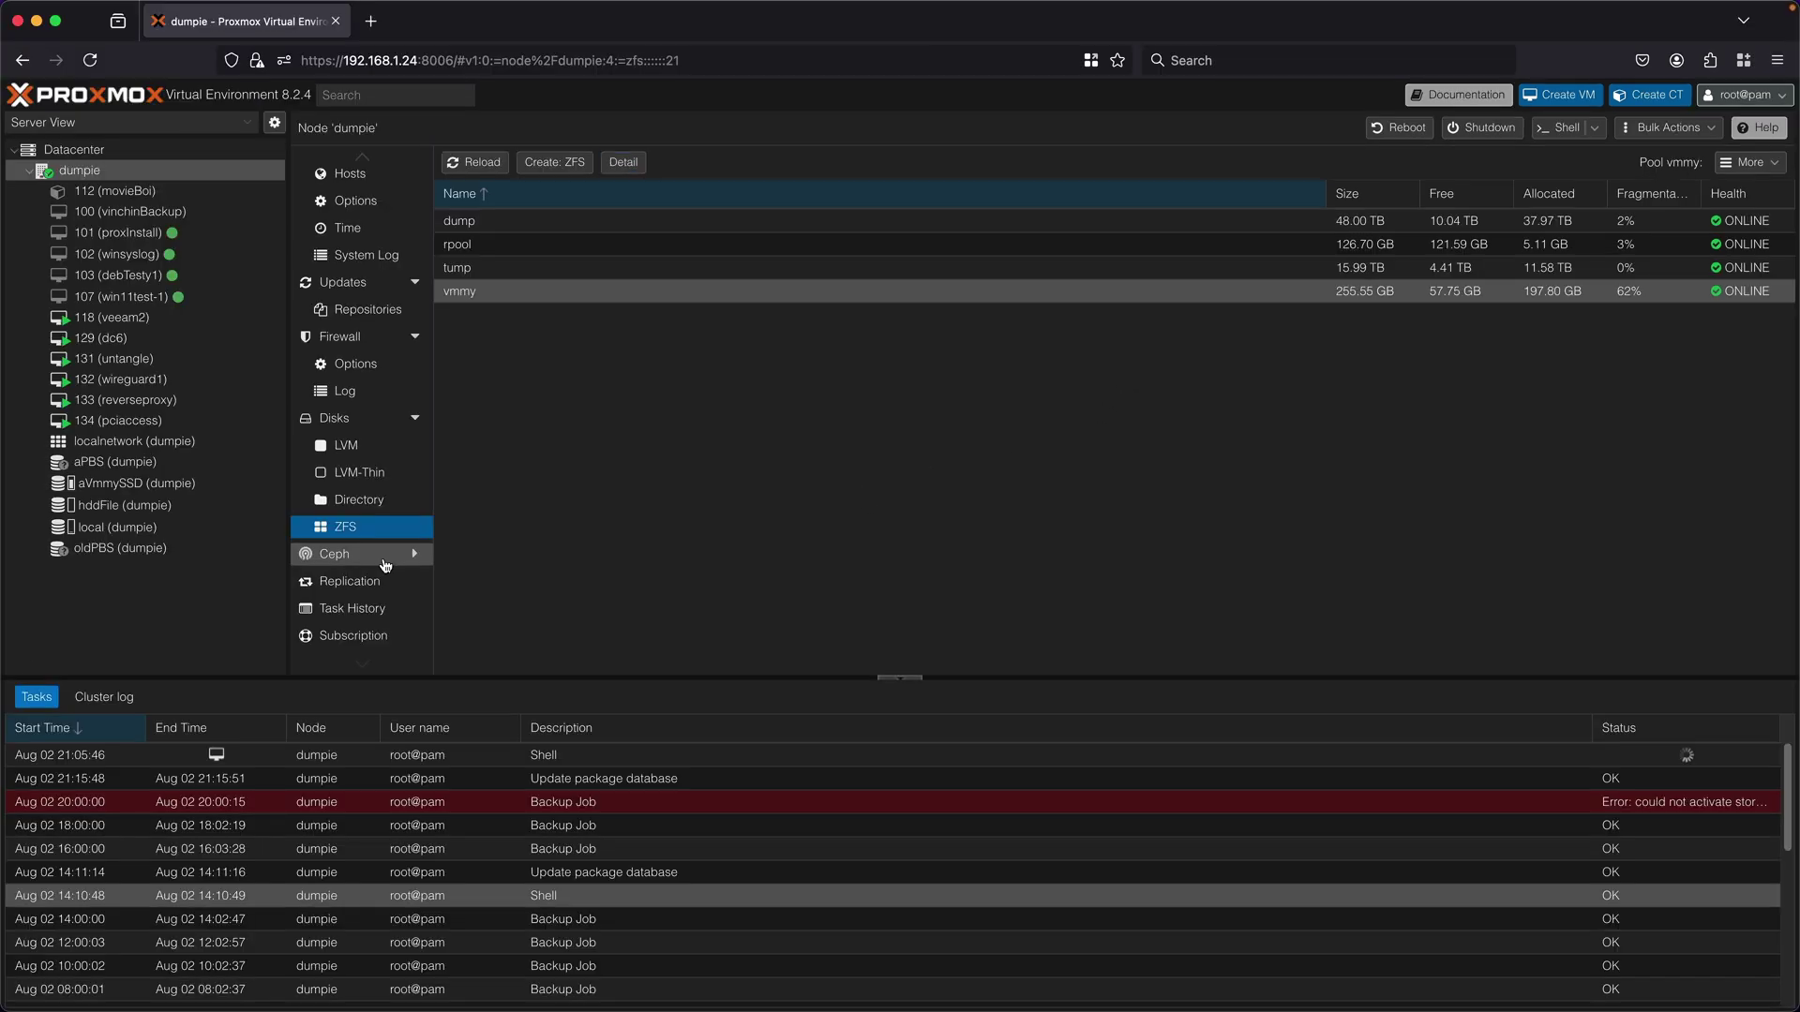
Open the dumpie node's Ceph page and its task history, looking back through the tasks to June 20
{"action": "left_click", "coordinate": [89, 660]}
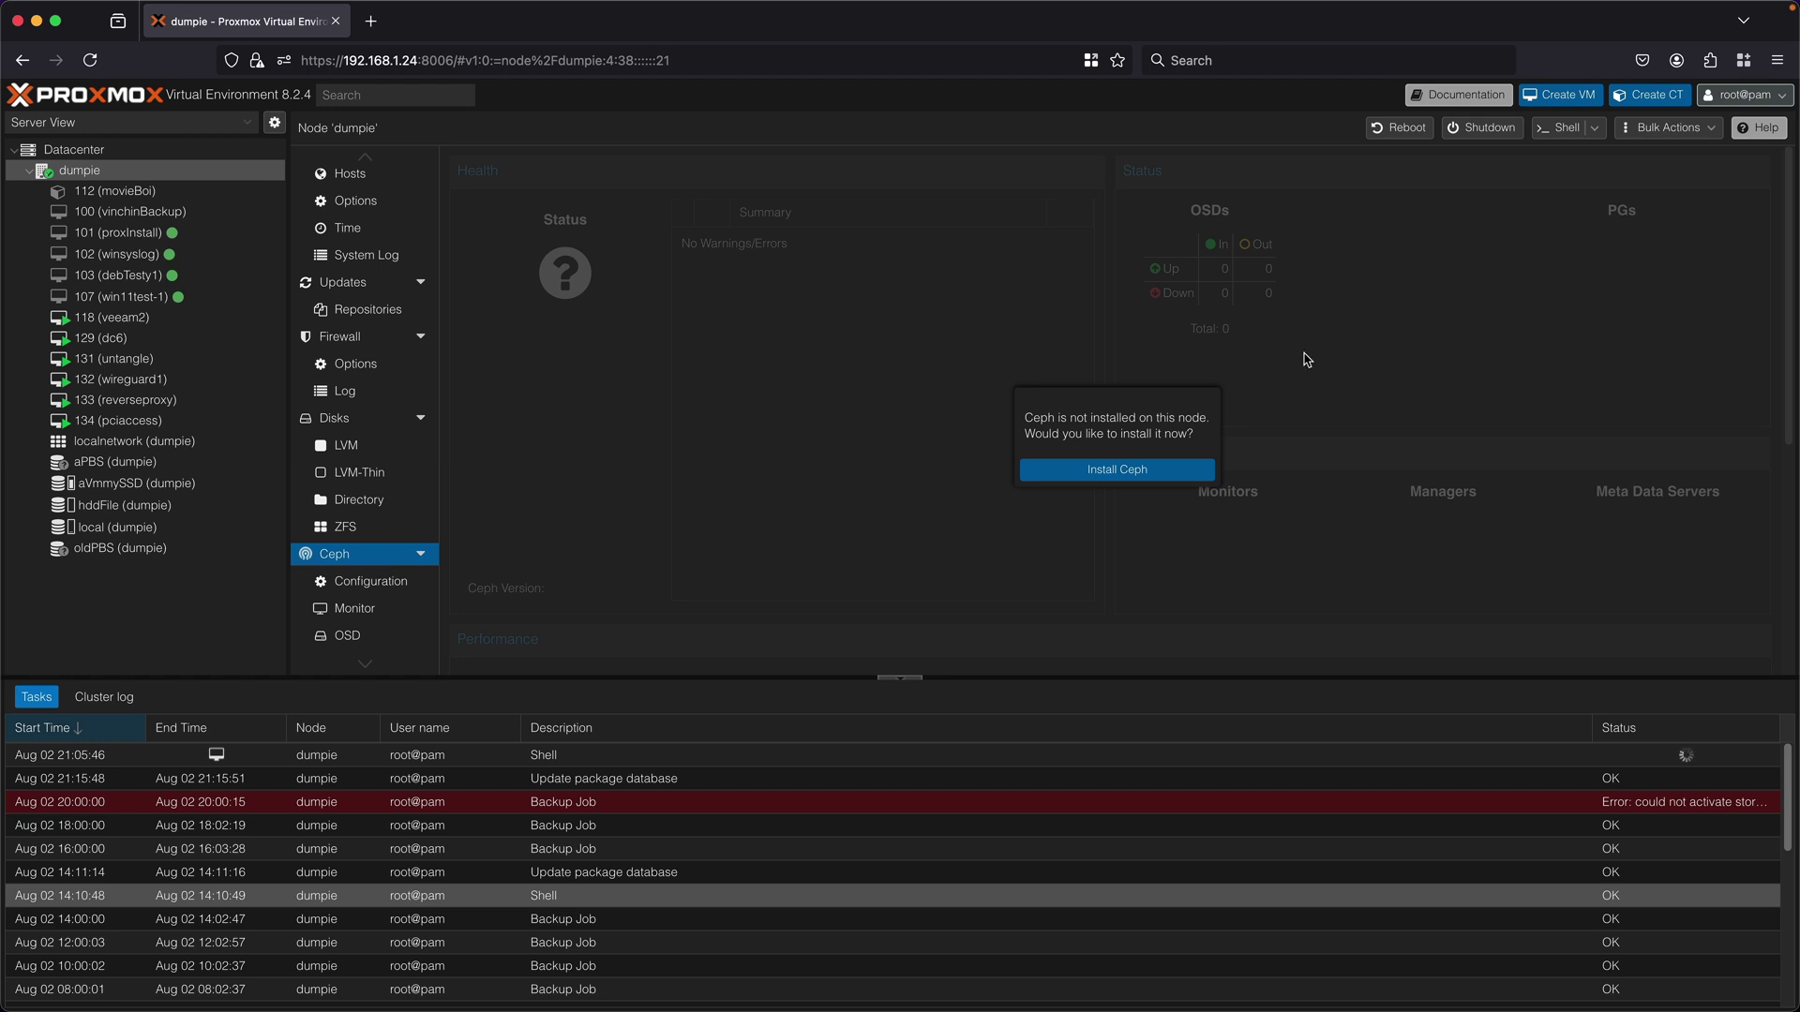
{"action": "scroll", "coordinate": [365, 525], "scroll_direction": "down", "scroll_amount": 3}
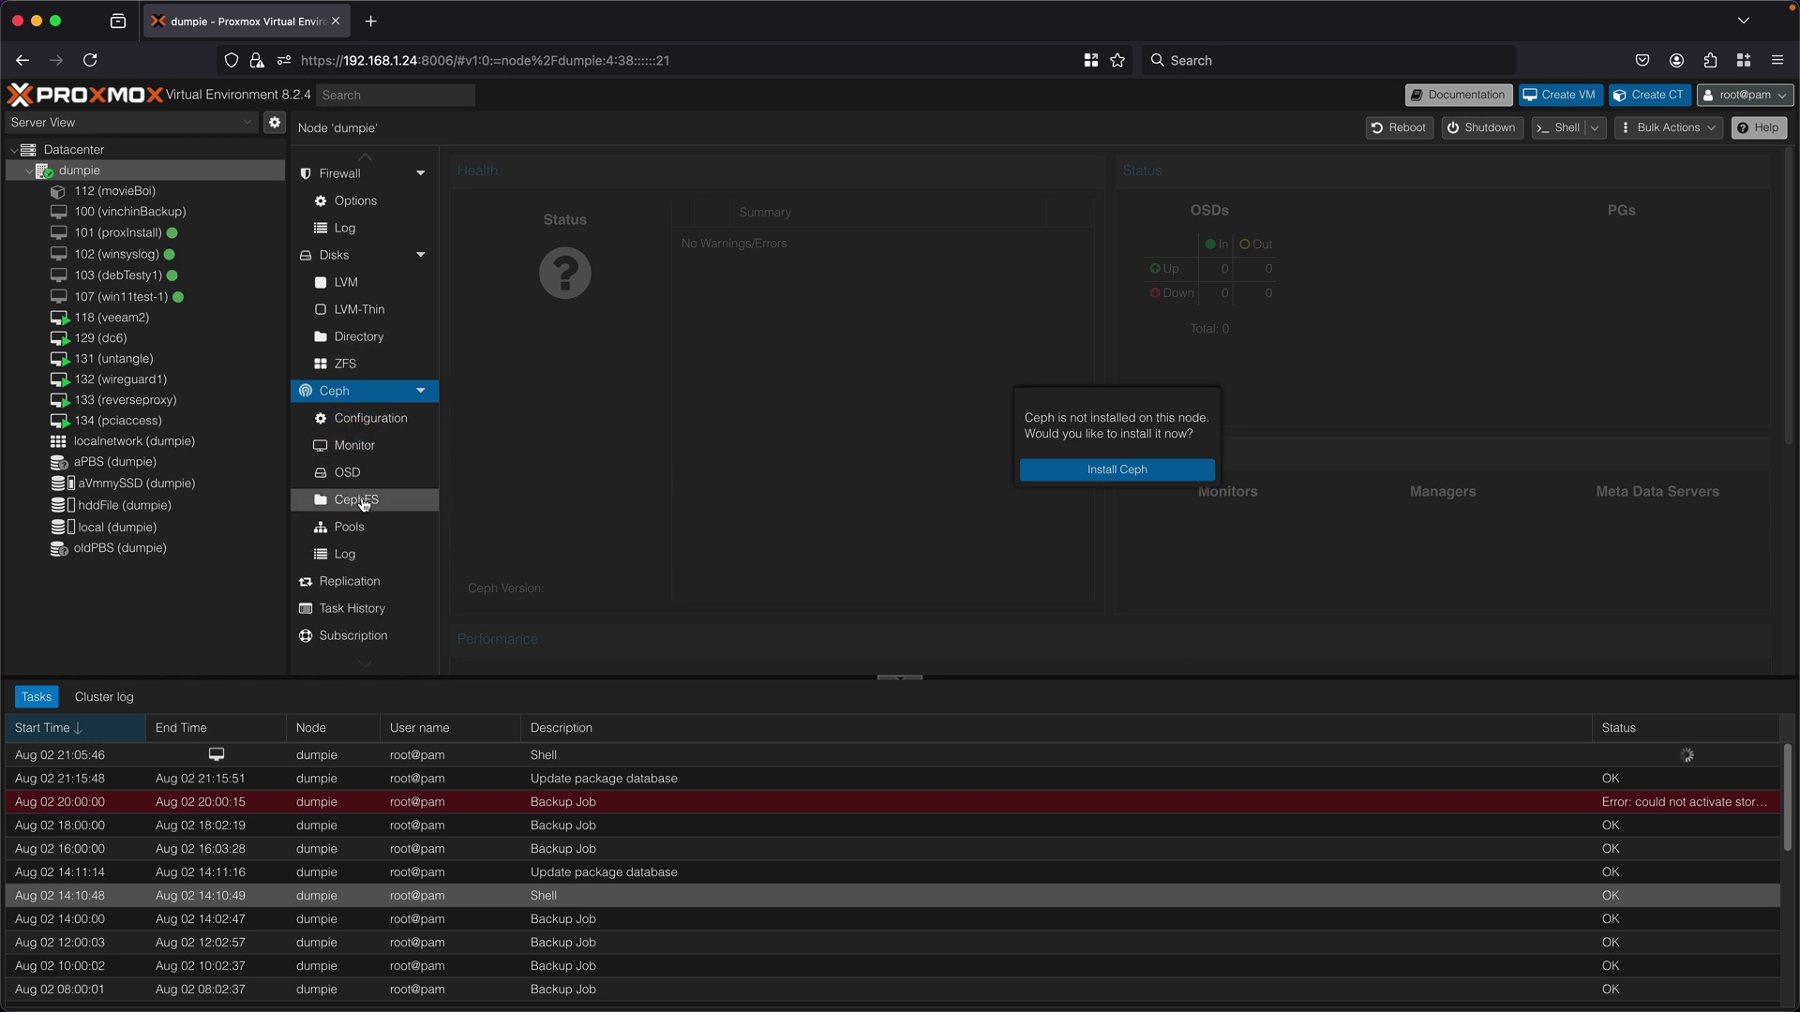
{"action": "left_click", "coordinate": [376, 610]}
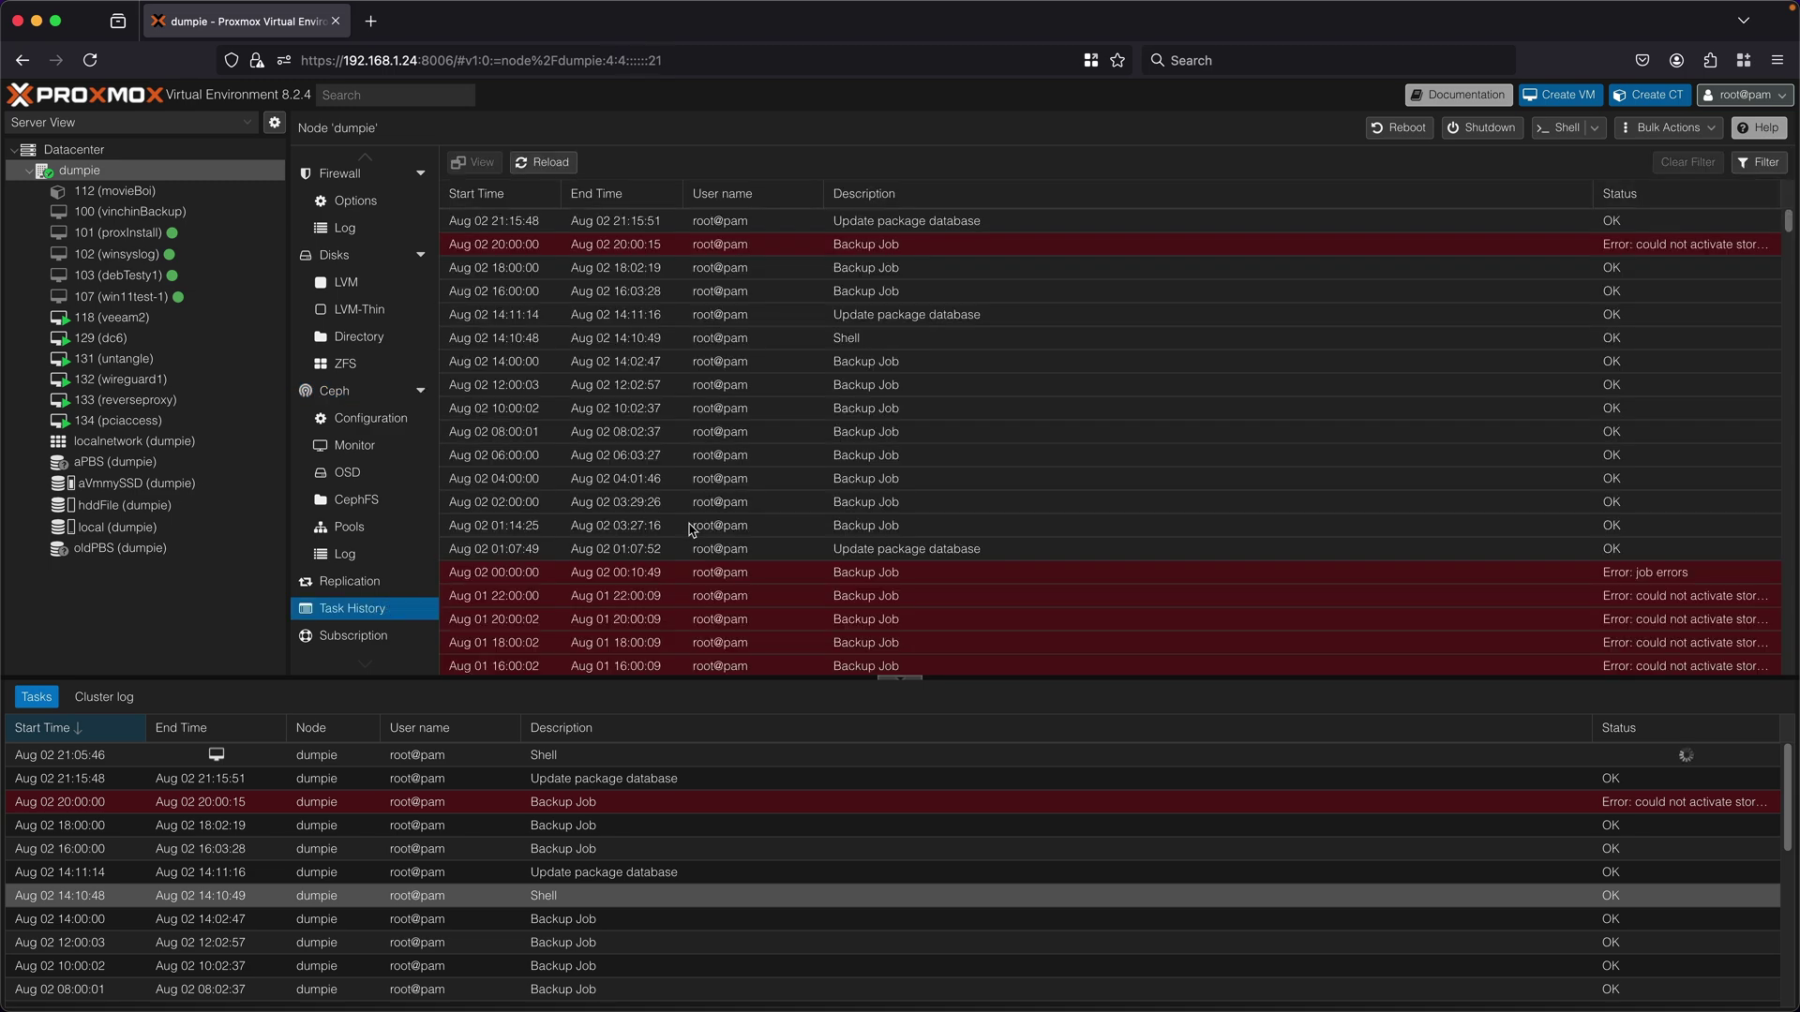
{"action": "scroll", "coordinate": [691, 531], "scroll_direction": "down", "scroll_amount": 10}
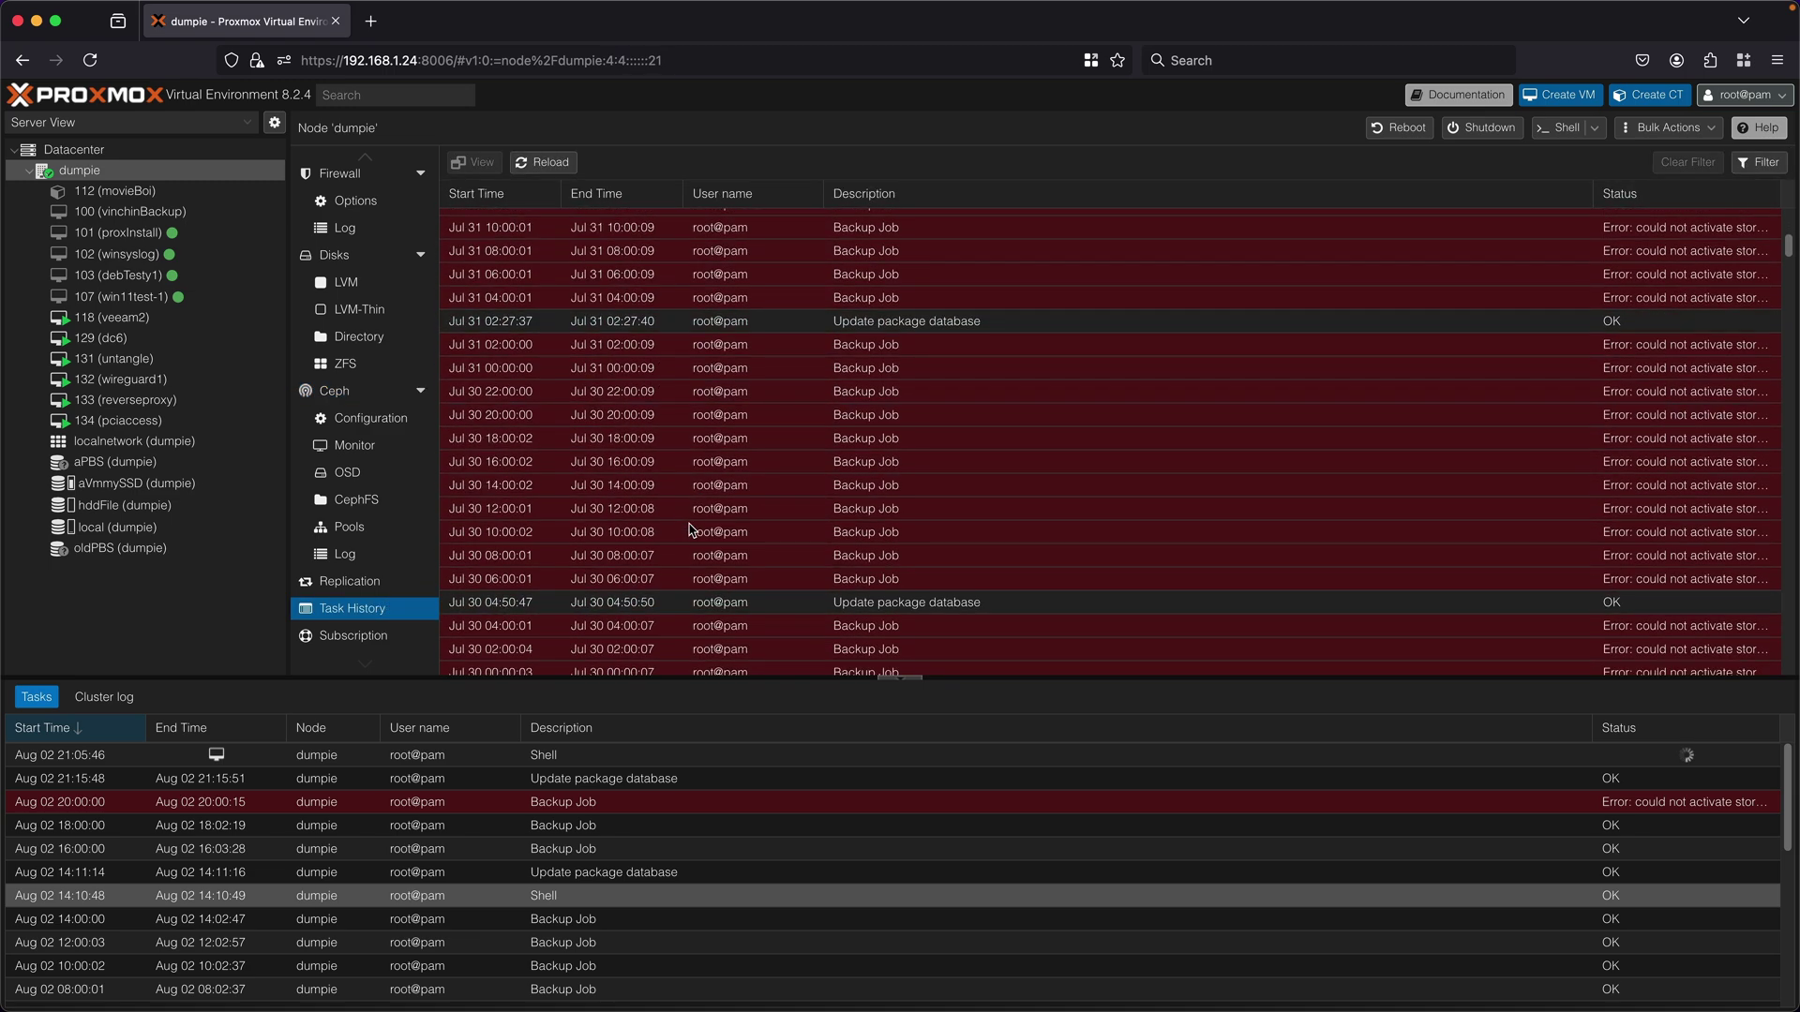
{"action": "scroll", "coordinate": [691, 534], "scroll_direction": "down", "scroll_amount": 15}
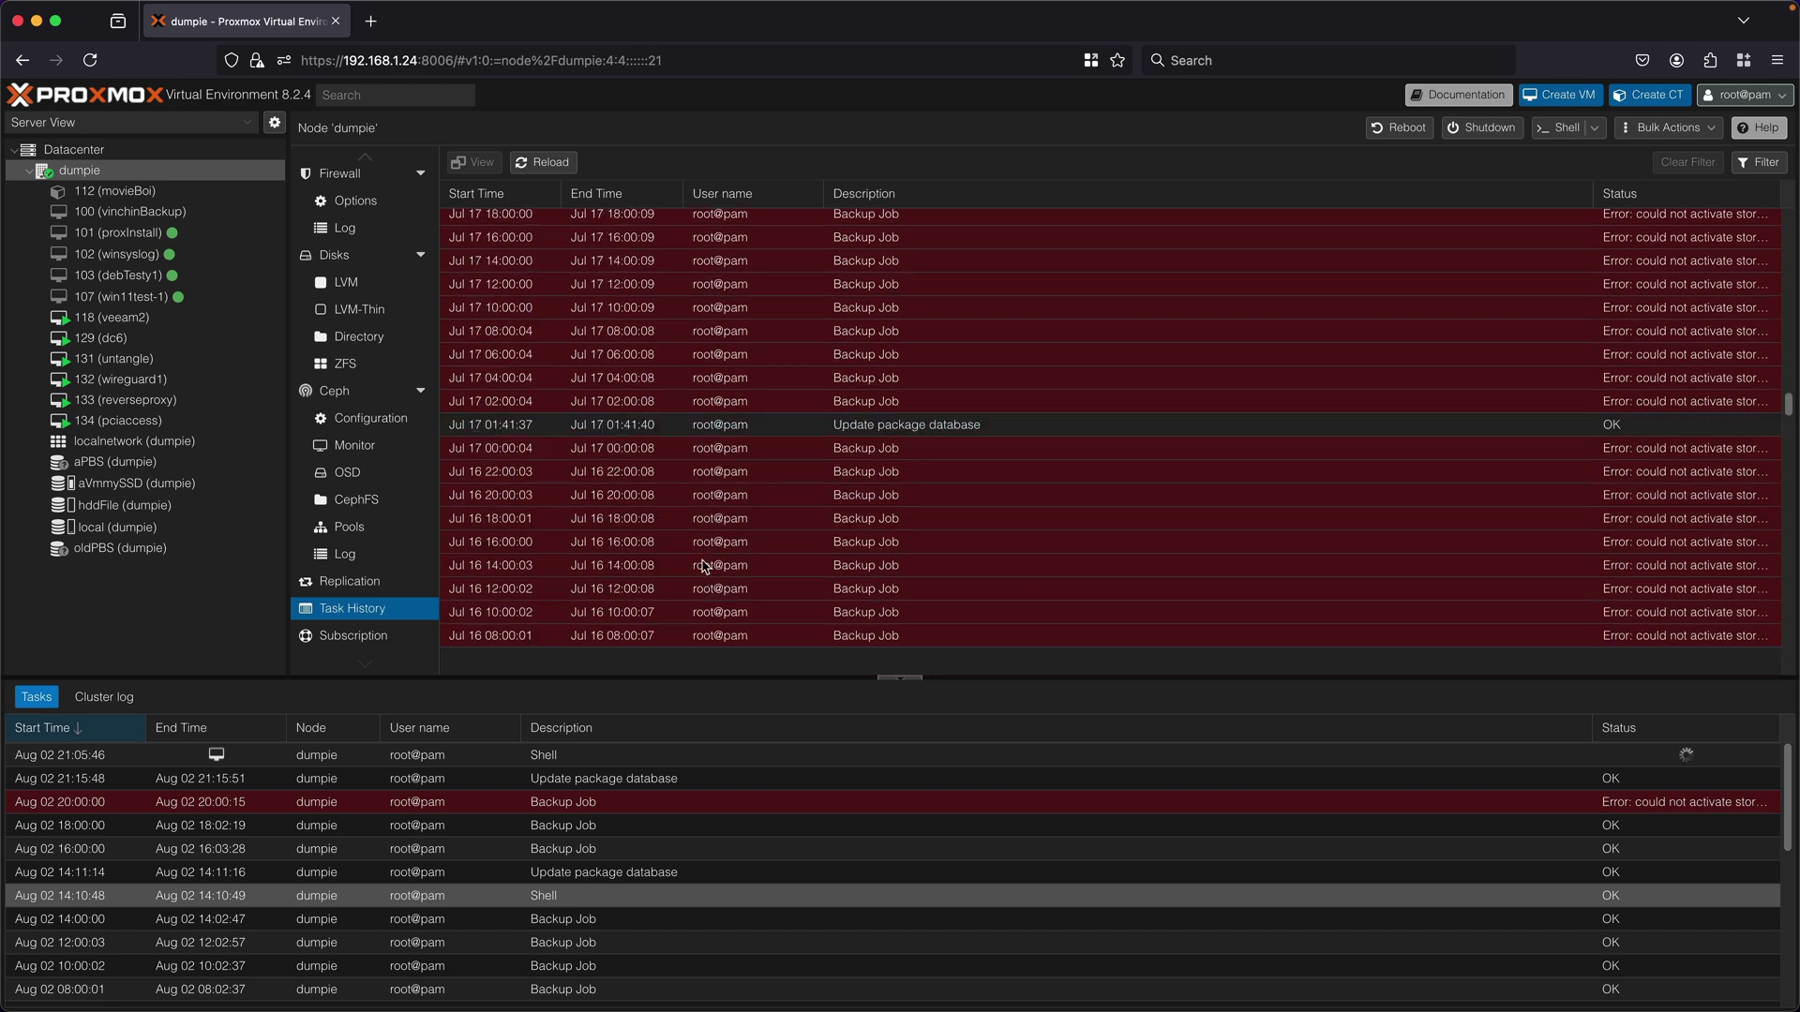
{"action": "scroll", "coordinate": [719, 550], "scroll_direction": "down", "scroll_amount": 5}
{"action": "scroll", "coordinate": [1000, 876], "scroll_direction": "down", "scroll_amount": 5}
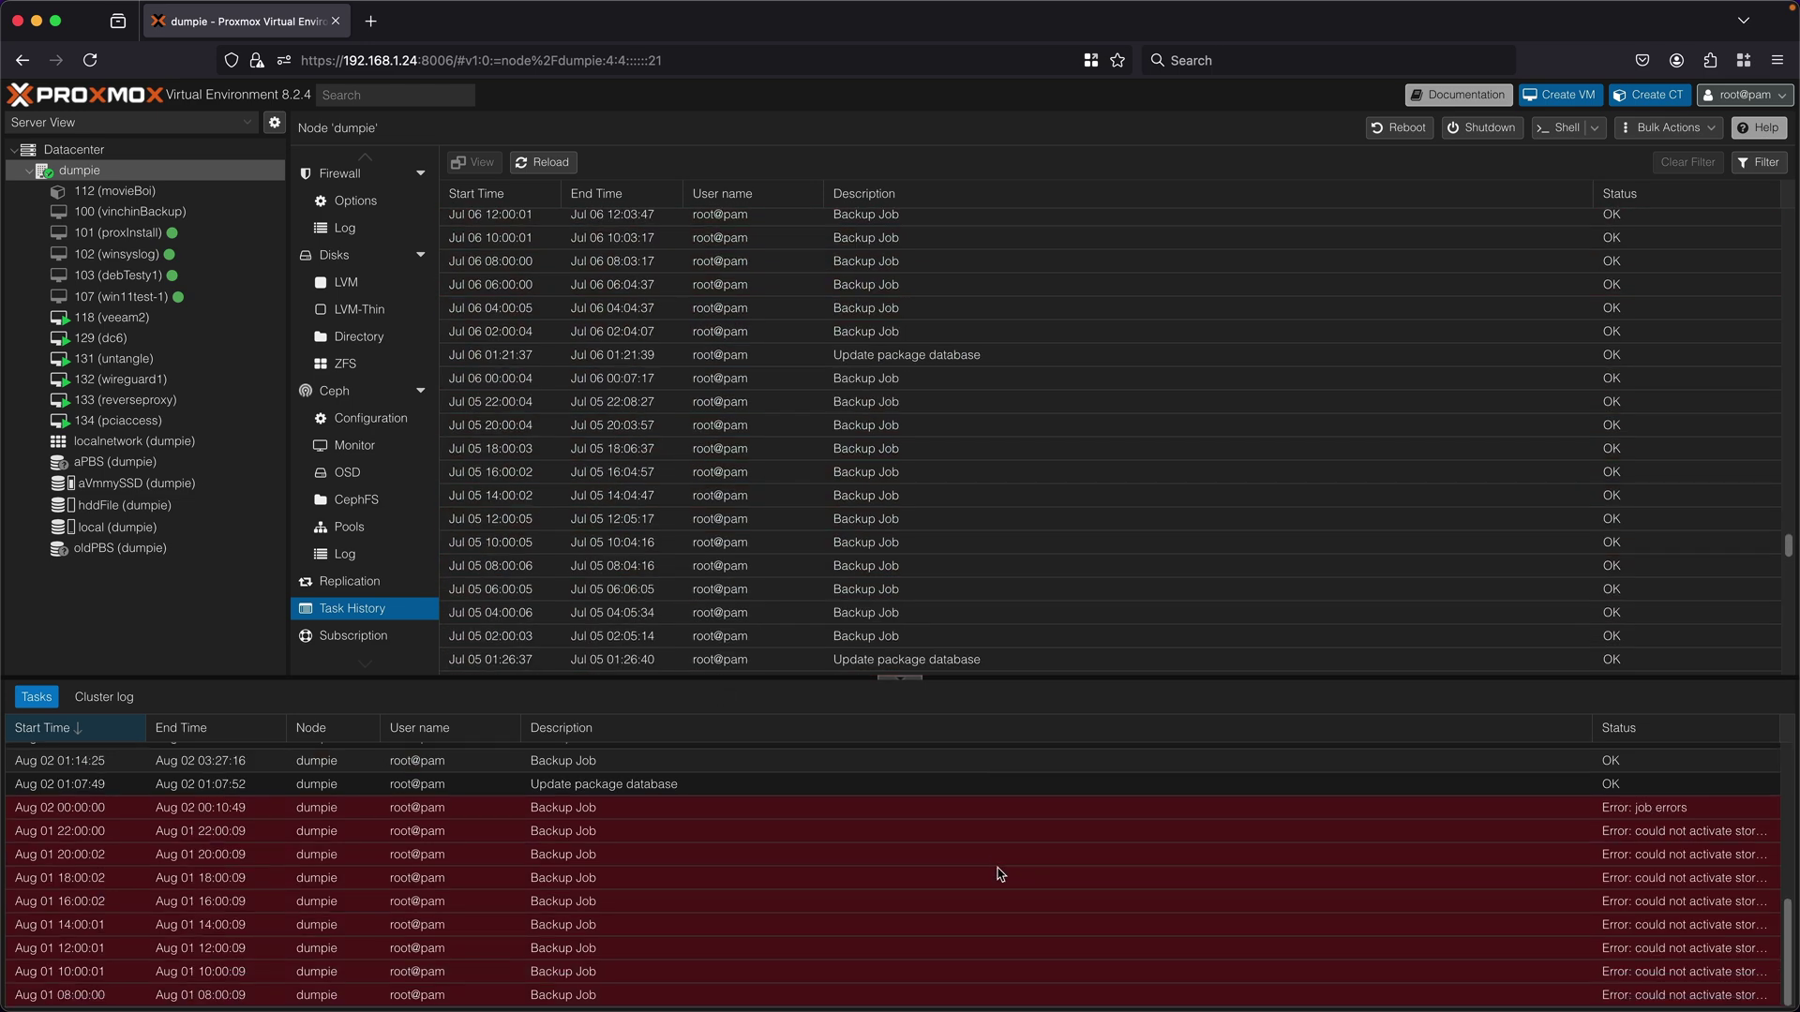
{"action": "scroll", "coordinate": [1043, 398], "scroll_direction": "down", "scroll_amount": 5}
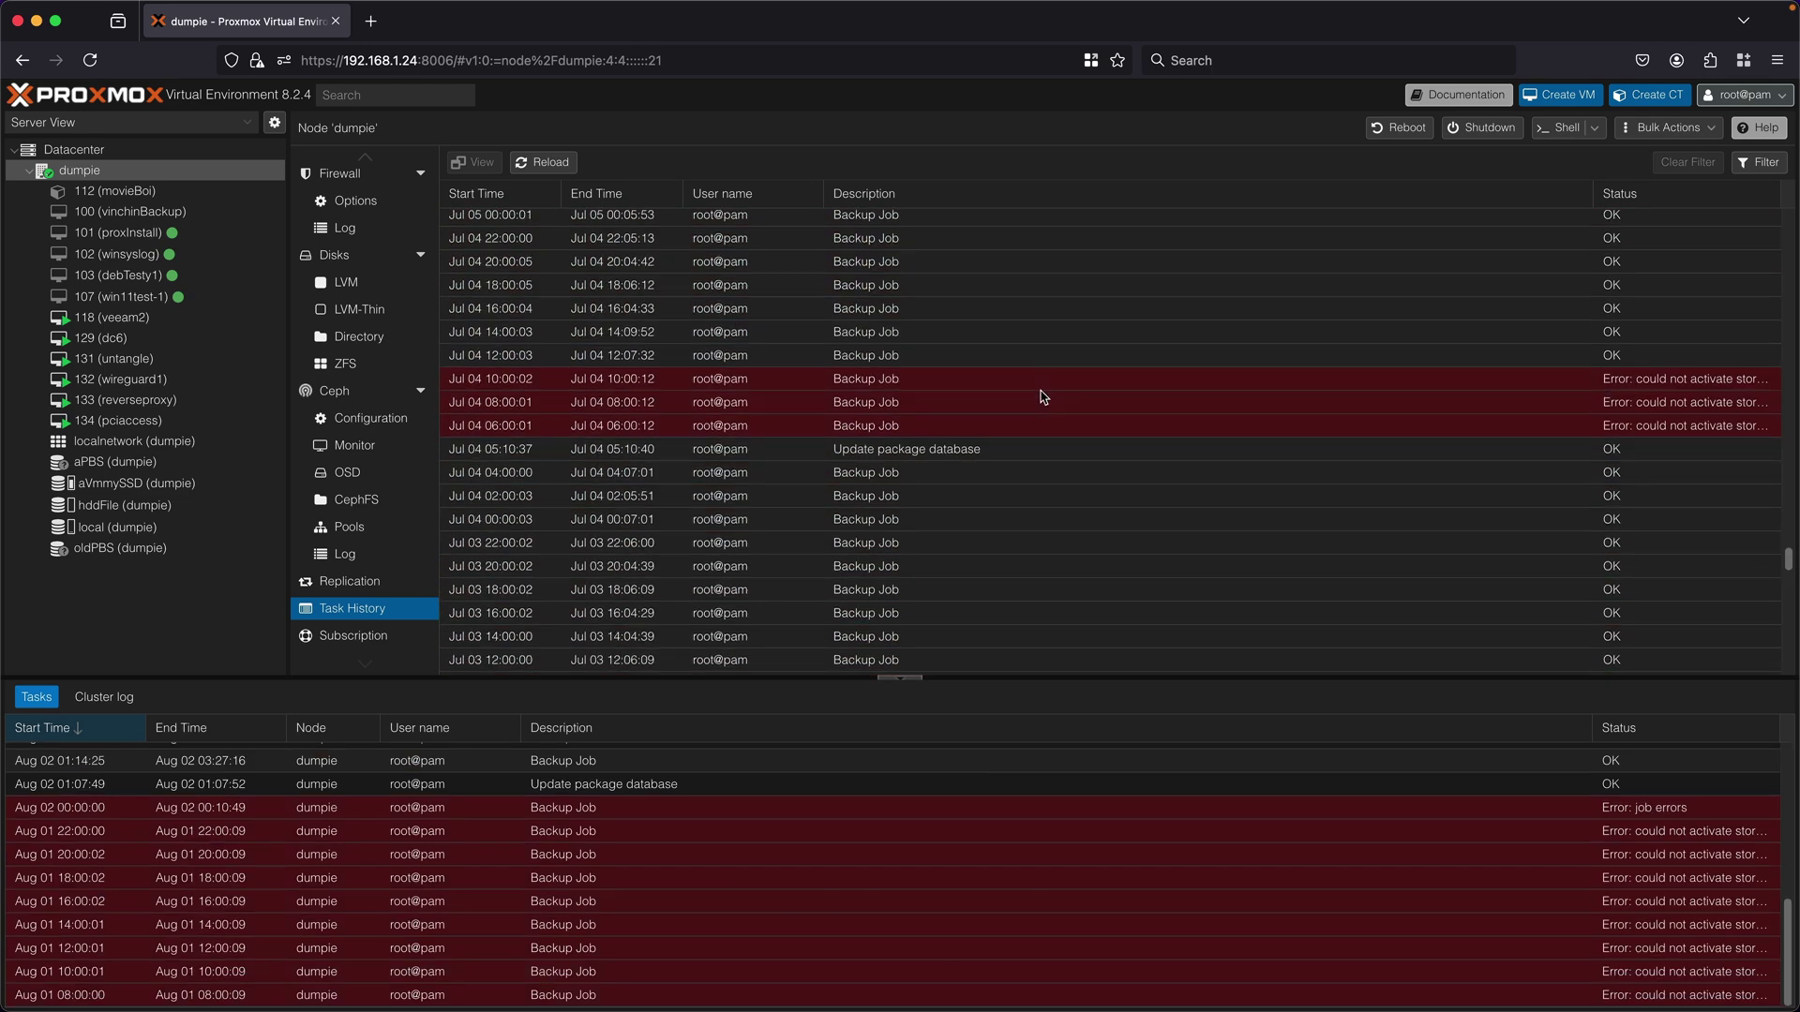
{"action": "scroll", "coordinate": [1083, 843], "scroll_direction": "up", "scroll_amount": 5}
{"action": "scroll", "coordinate": [945, 548], "scroll_direction": "down", "scroll_amount": 5}
{"action": "scroll", "coordinate": [945, 547], "scroll_direction": "down", "scroll_amount": 10}
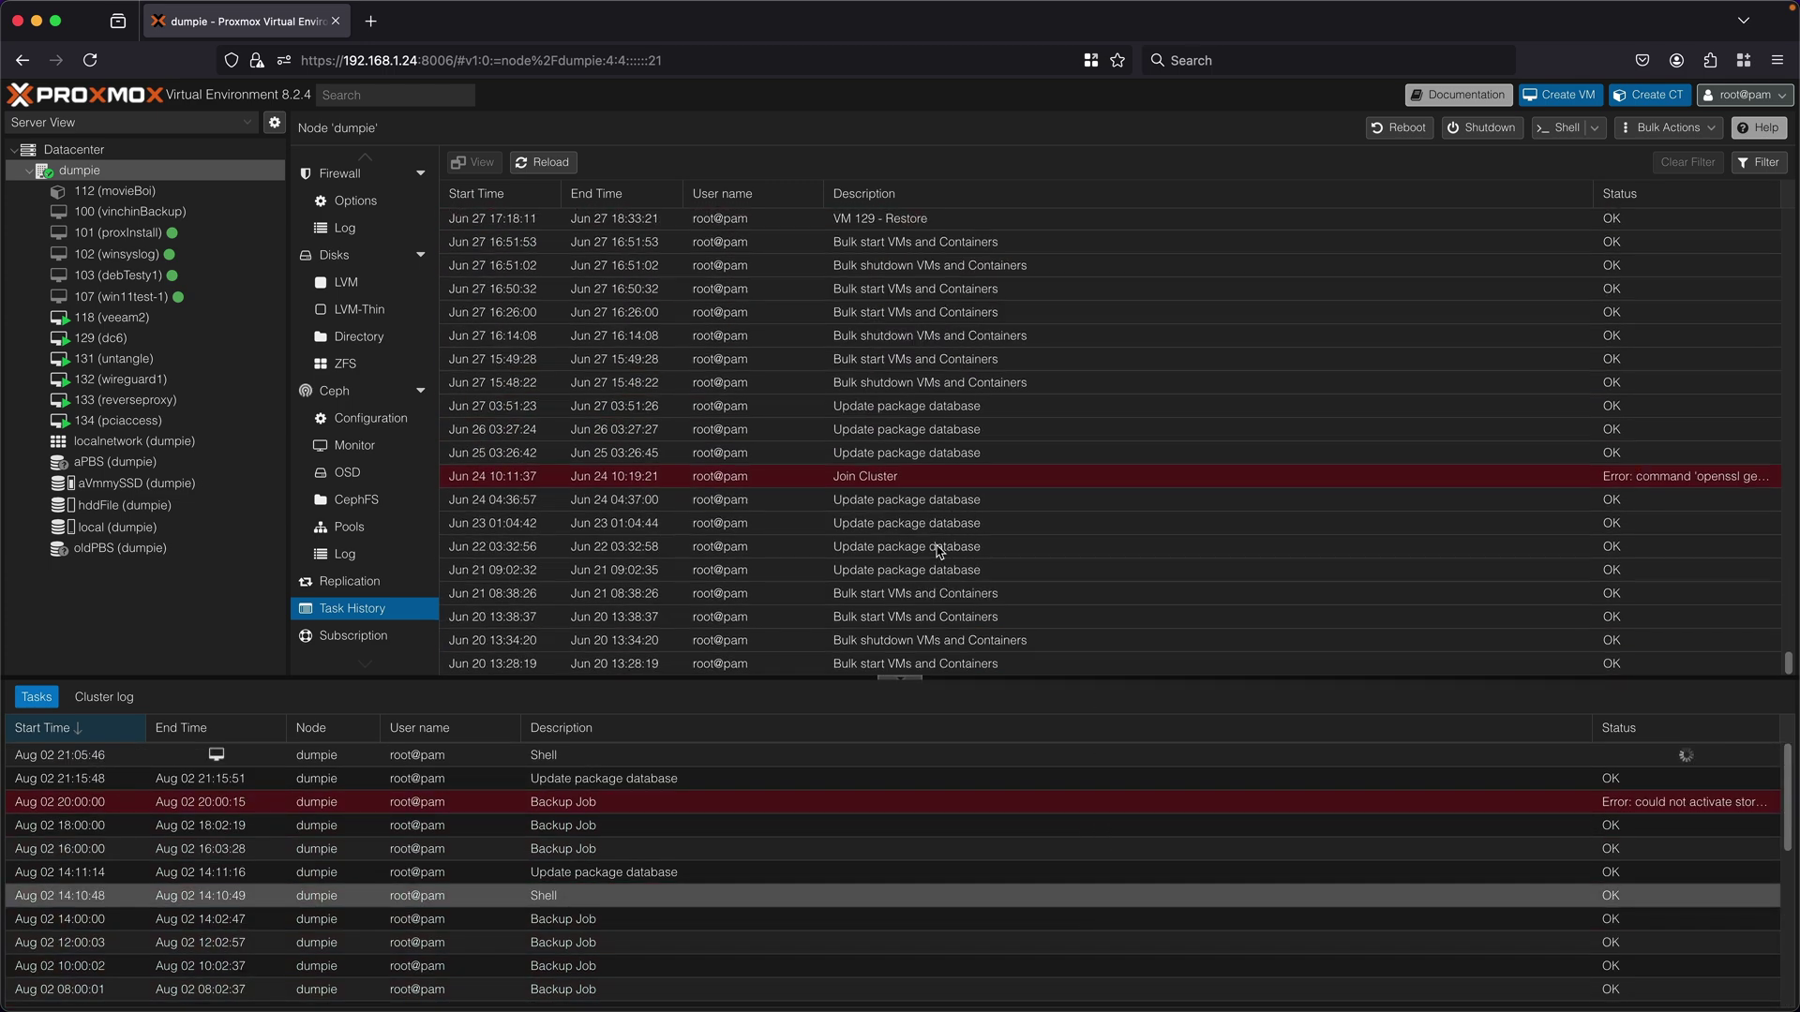
Switch to the dumpie console window and view the tmux iostat and bash windows, returning to the less window
{"action": "key", "text": "super+grave"}
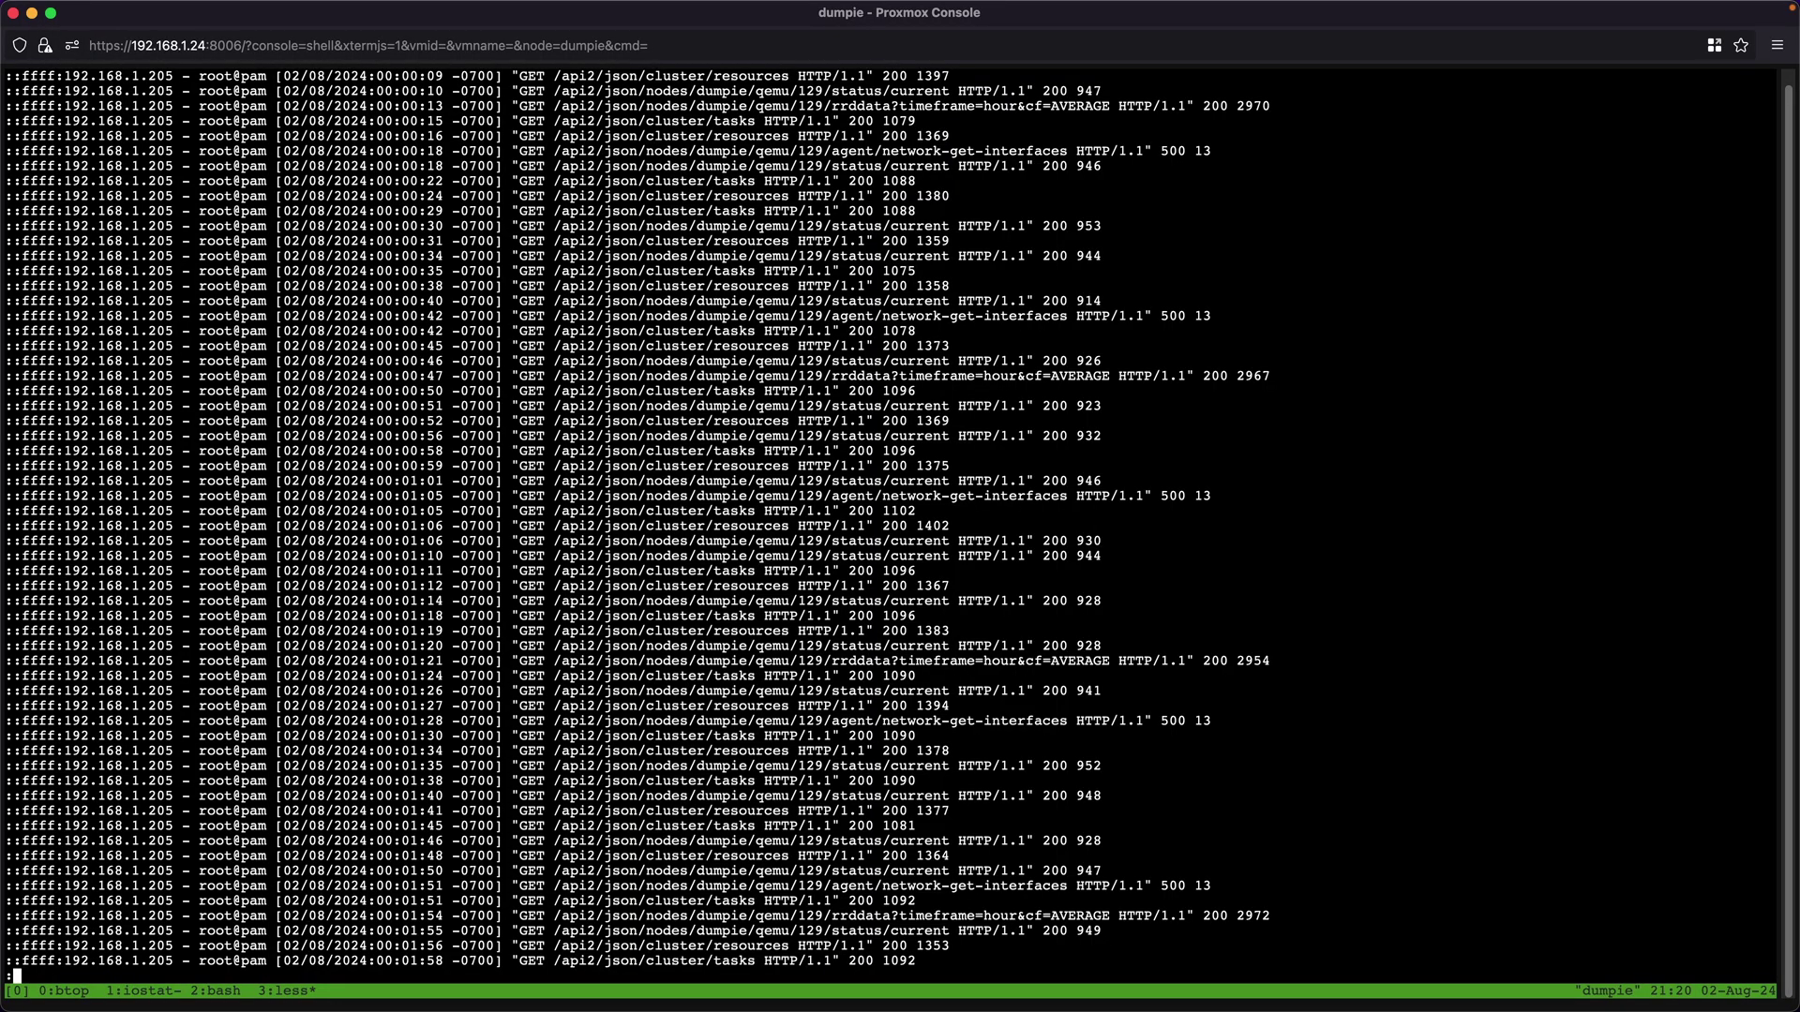
{"action": "key", "text": "ctrl+b"}
{"action": "key", "text": "1"}
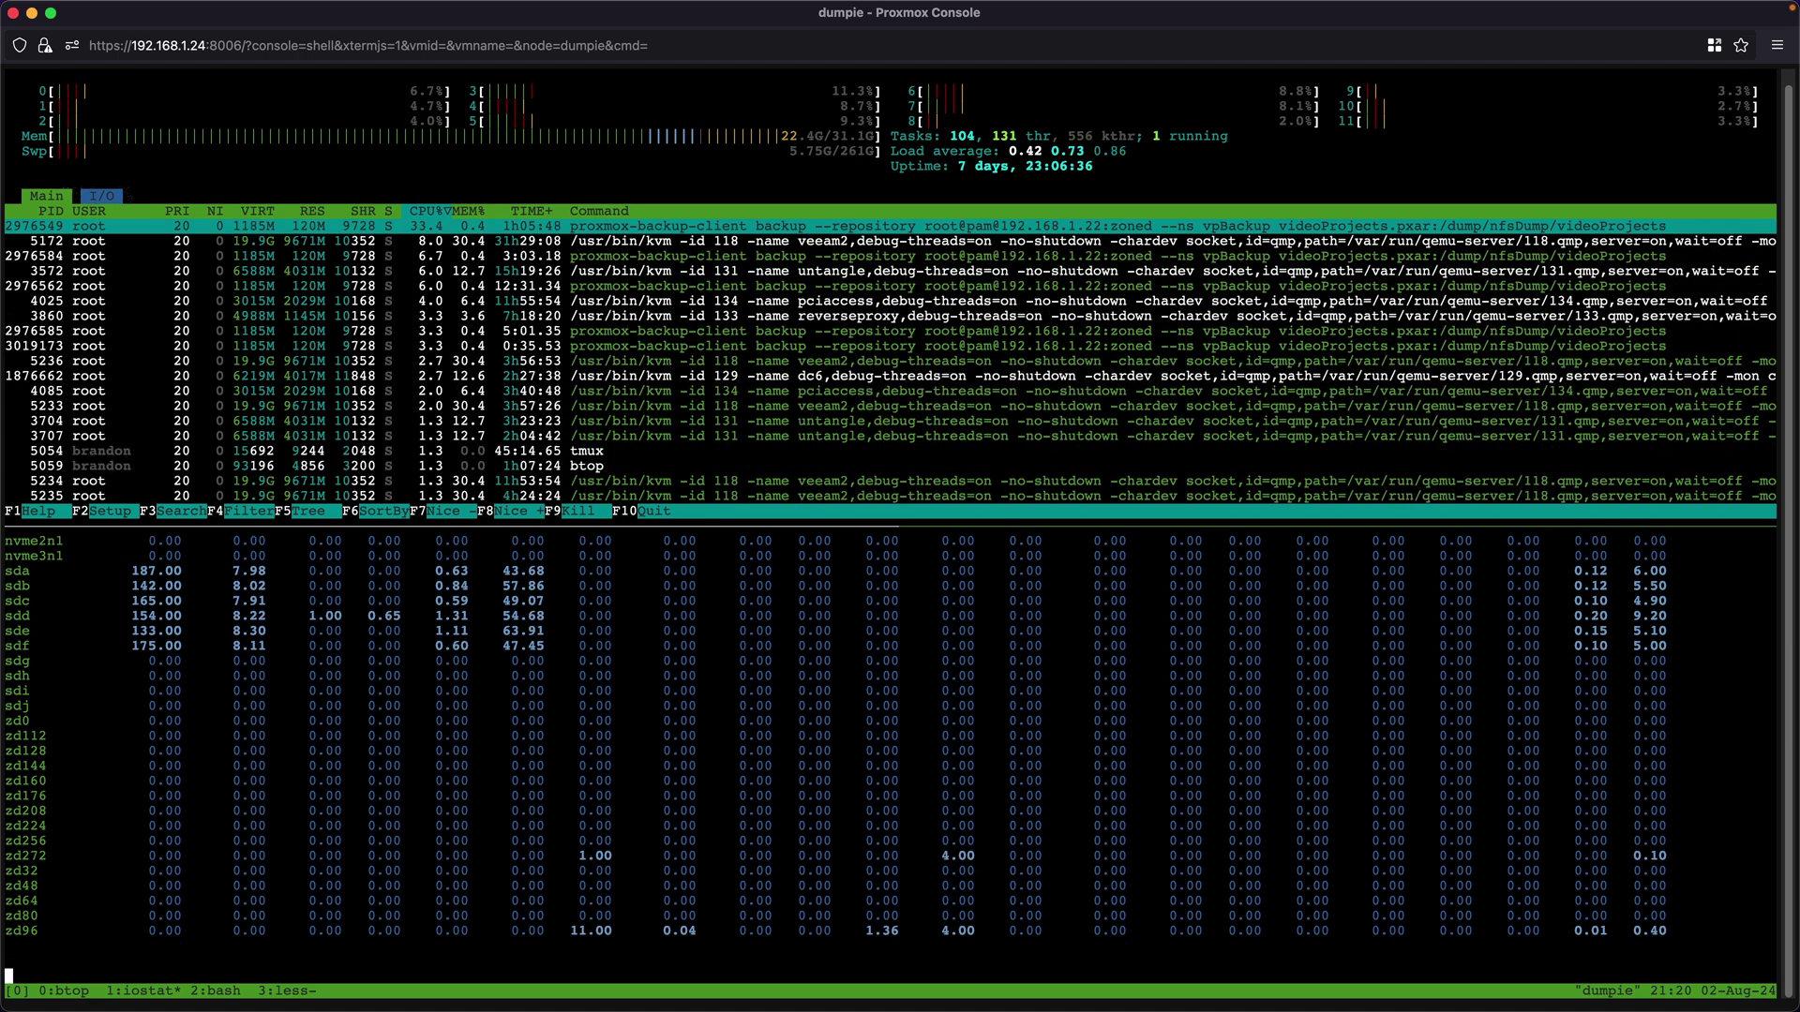
{"action": "key", "text": "ctrl+b"}
{"action": "key", "text": "n"}
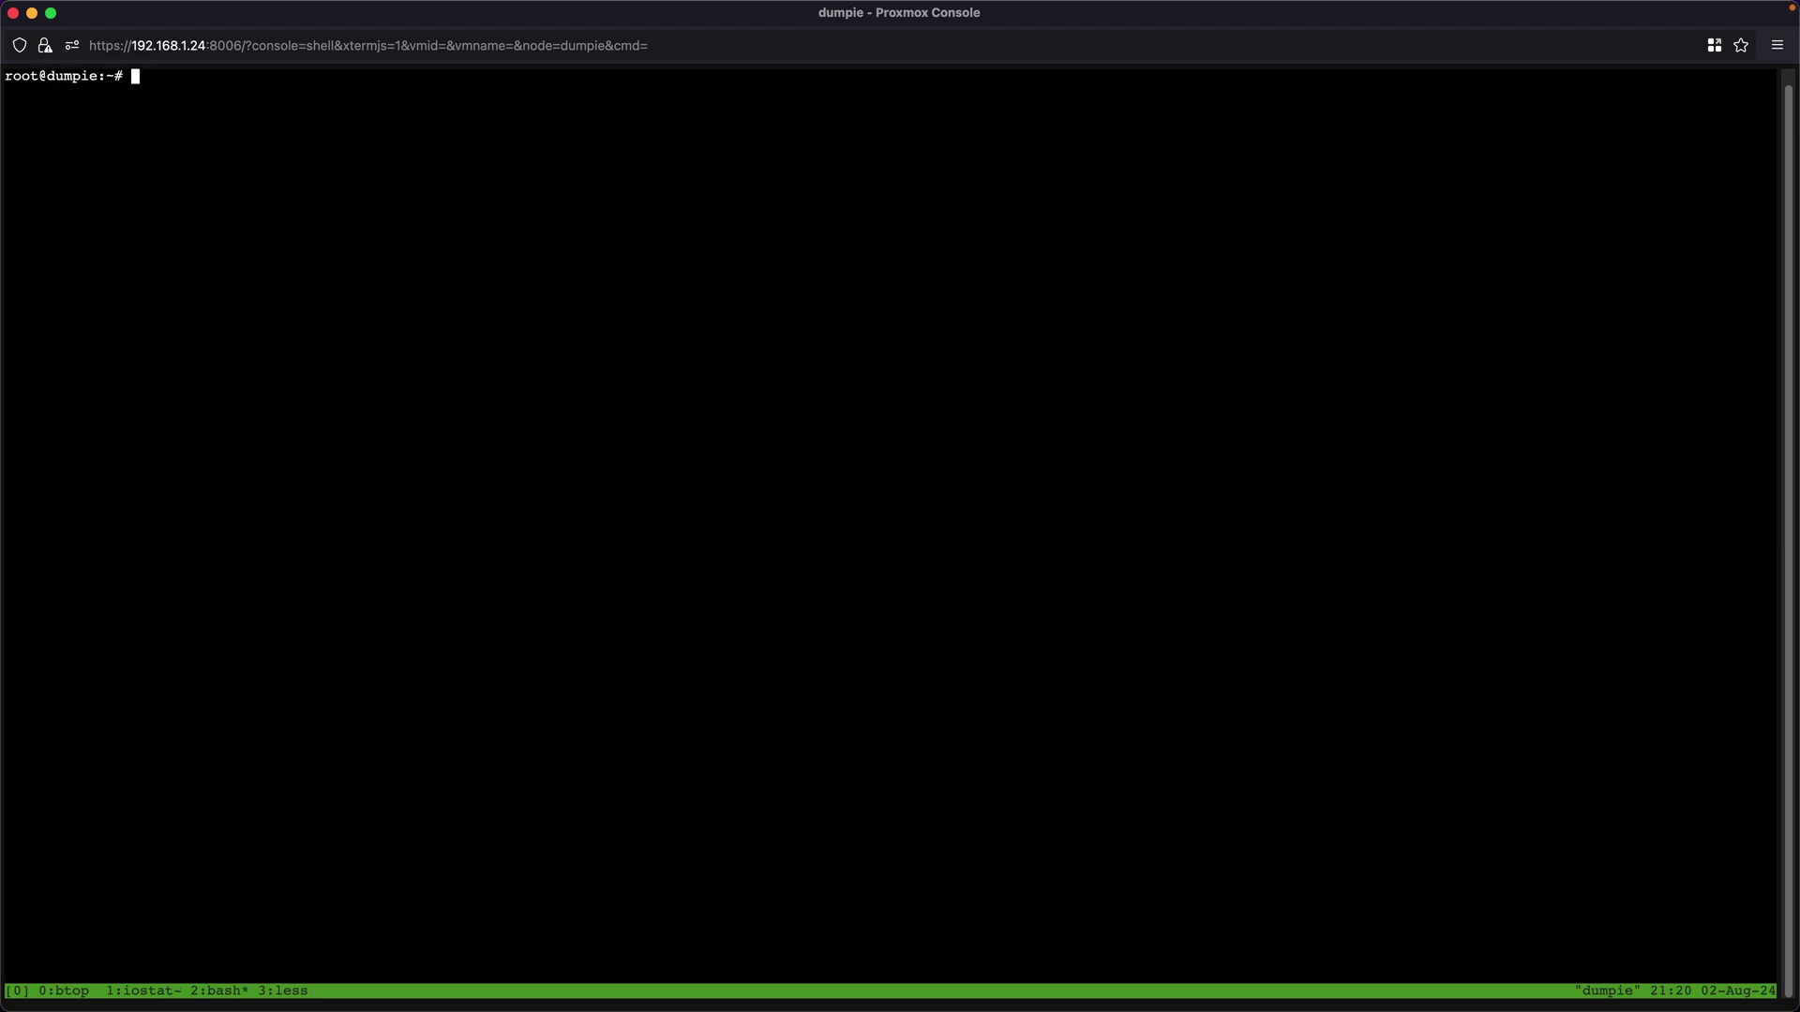
{"action": "key", "text": "ctrl+b"}
{"action": "key", "text": "n"}
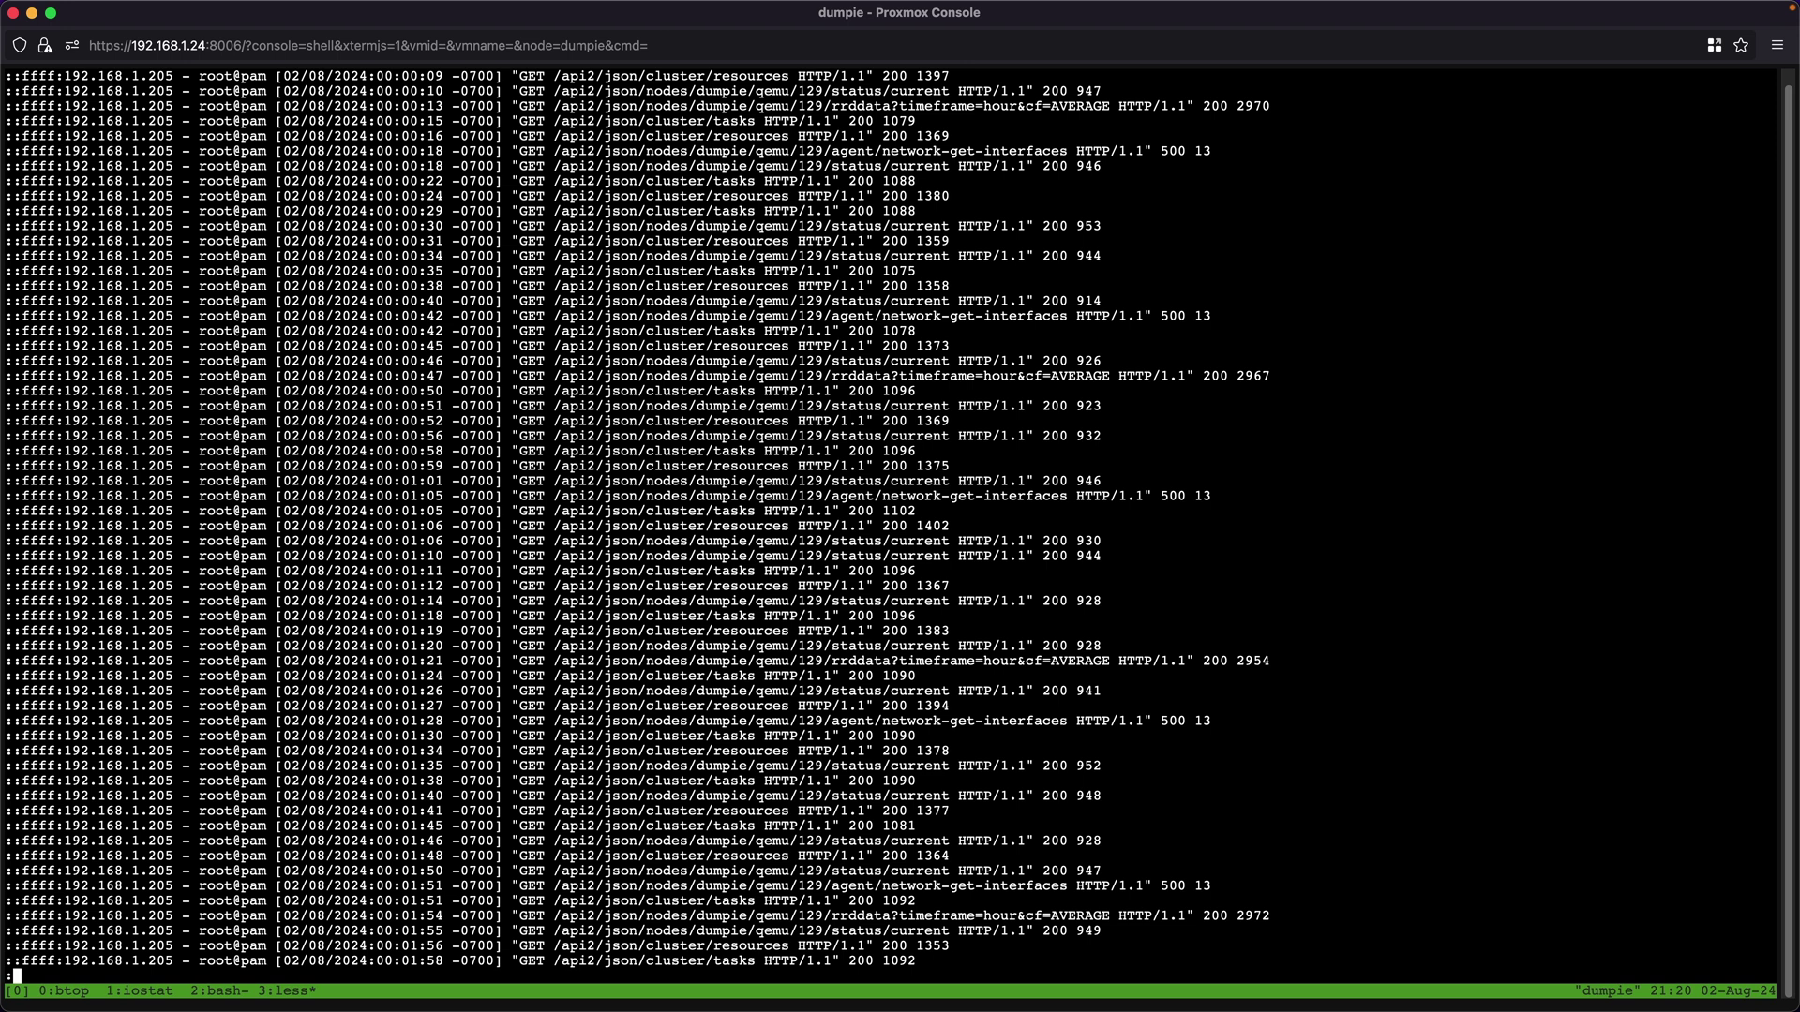
Page forward through the API request log in less and jump to its end
{"action": "key", "text": "Page_Down"}
{"action": "key", "text": "Page_Down"}
{"action": "key", "text": "Page_Down"}
{"action": "key", "text": "Page_Down"}
{"action": "key", "text": "Page_Down"}
{"action": "key", "text": "Page_Down"}
{"action": "key", "text": "Page_Down"}
{"action": "key", "text": "Page_Down"}
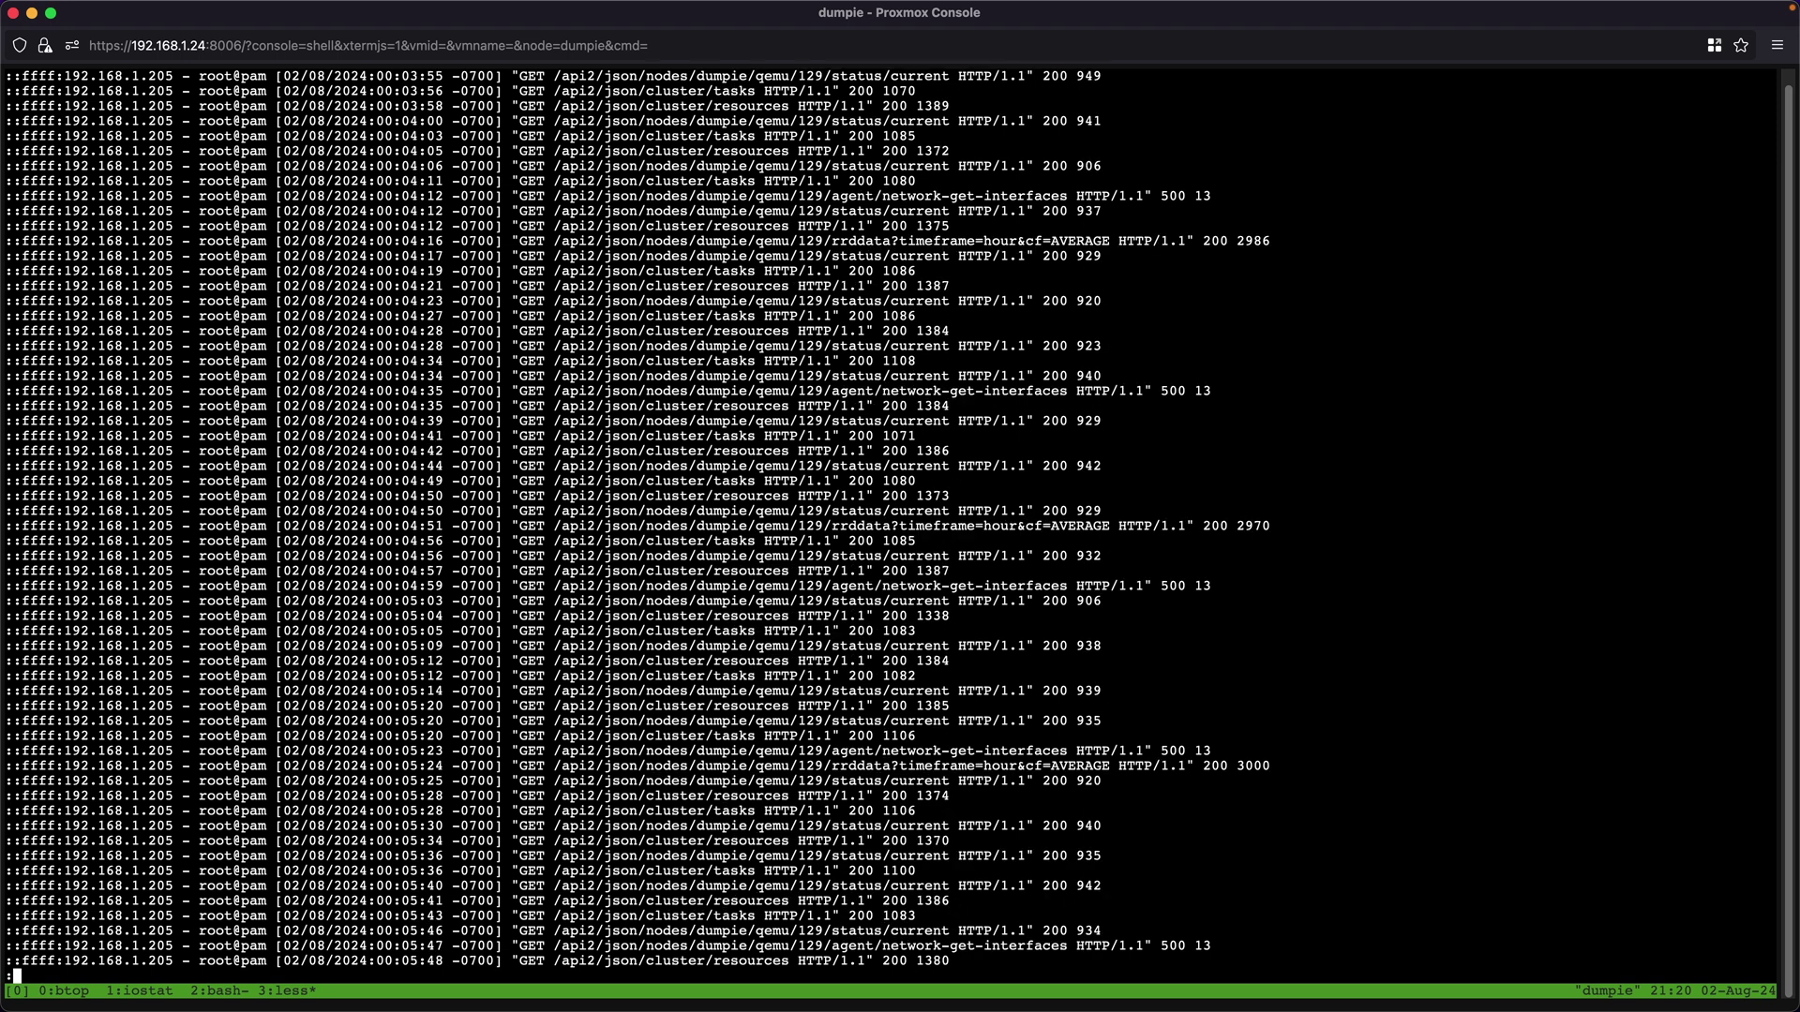
{"action": "key", "text": "Page_Down"}
{"action": "key", "text": "Page_Down"}
{"action": "key", "text": "Page_Down"}
{"action": "key", "text": "Page_Down"}
{"action": "key", "text": "Page_Down"}
{"action": "key", "text": "Page_Down"}
{"action": "key", "text": "Page_Down"}
{"action": "key", "text": "Page_Down"}
{"action": "key", "text": "Page_Down"}
{"action": "key", "text": "Page_Down"}
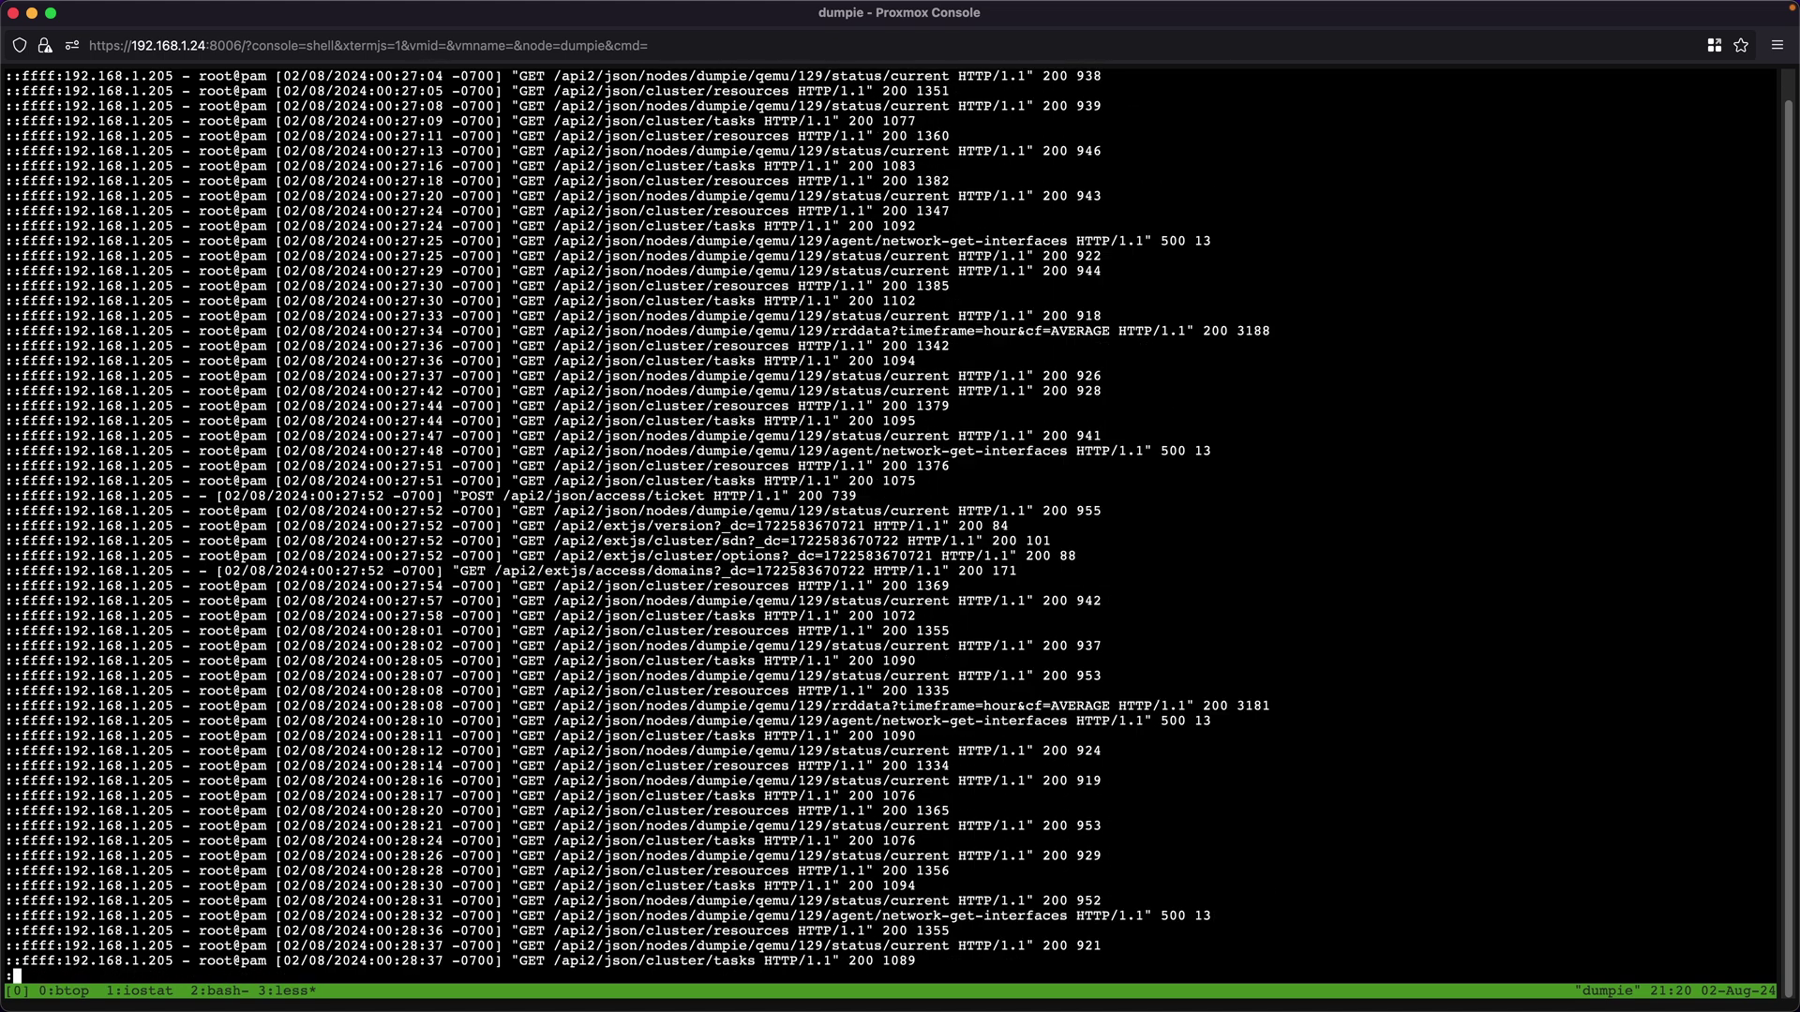
{"action": "key", "text": "Page_Down"}
{"action": "key", "text": "Page_Down"}
{"action": "key", "text": "Page_Down"}
{"action": "key", "text": "Page_Down"}
{"action": "key", "text": "Page_Down"}
{"action": "key", "text": "Page_Down"}
{"action": "key", "text": "Page_Down"}
{"action": "key", "text": "Page_Down"}
{"action": "key", "text": "Page_Down"}
{"action": "key", "text": "Page_Down"}
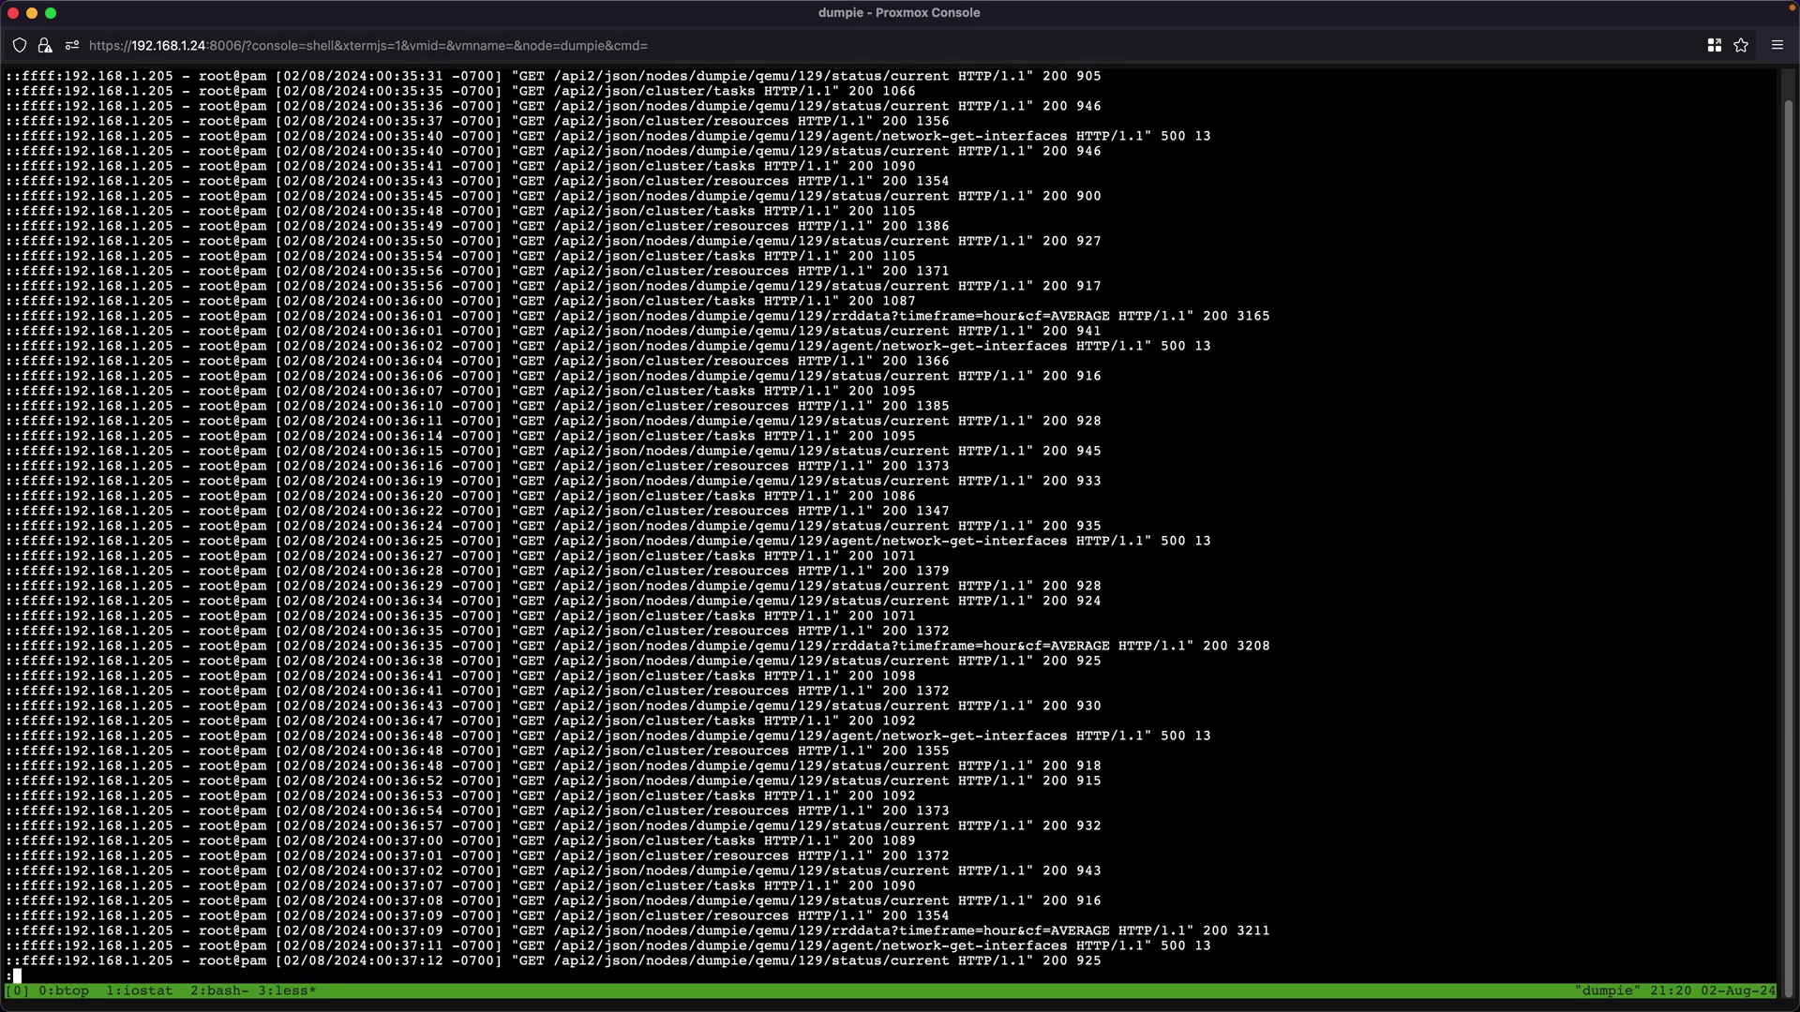
{"action": "key", "text": "Page_Down"}
{"action": "key", "text": "Page_Down"}
{"action": "key", "text": "Page_Down"}
{"action": "key", "text": "Page_Down"}
{"action": "key", "text": "Page_Down"}
{"action": "key", "text": "Page_Down"}
{"action": "key", "text": "Page_Down"}
{"action": "key", "text": "Page_Down"}
{"action": "key", "text": "Page_Down"}
{"action": "key", "text": "Page_Down"}
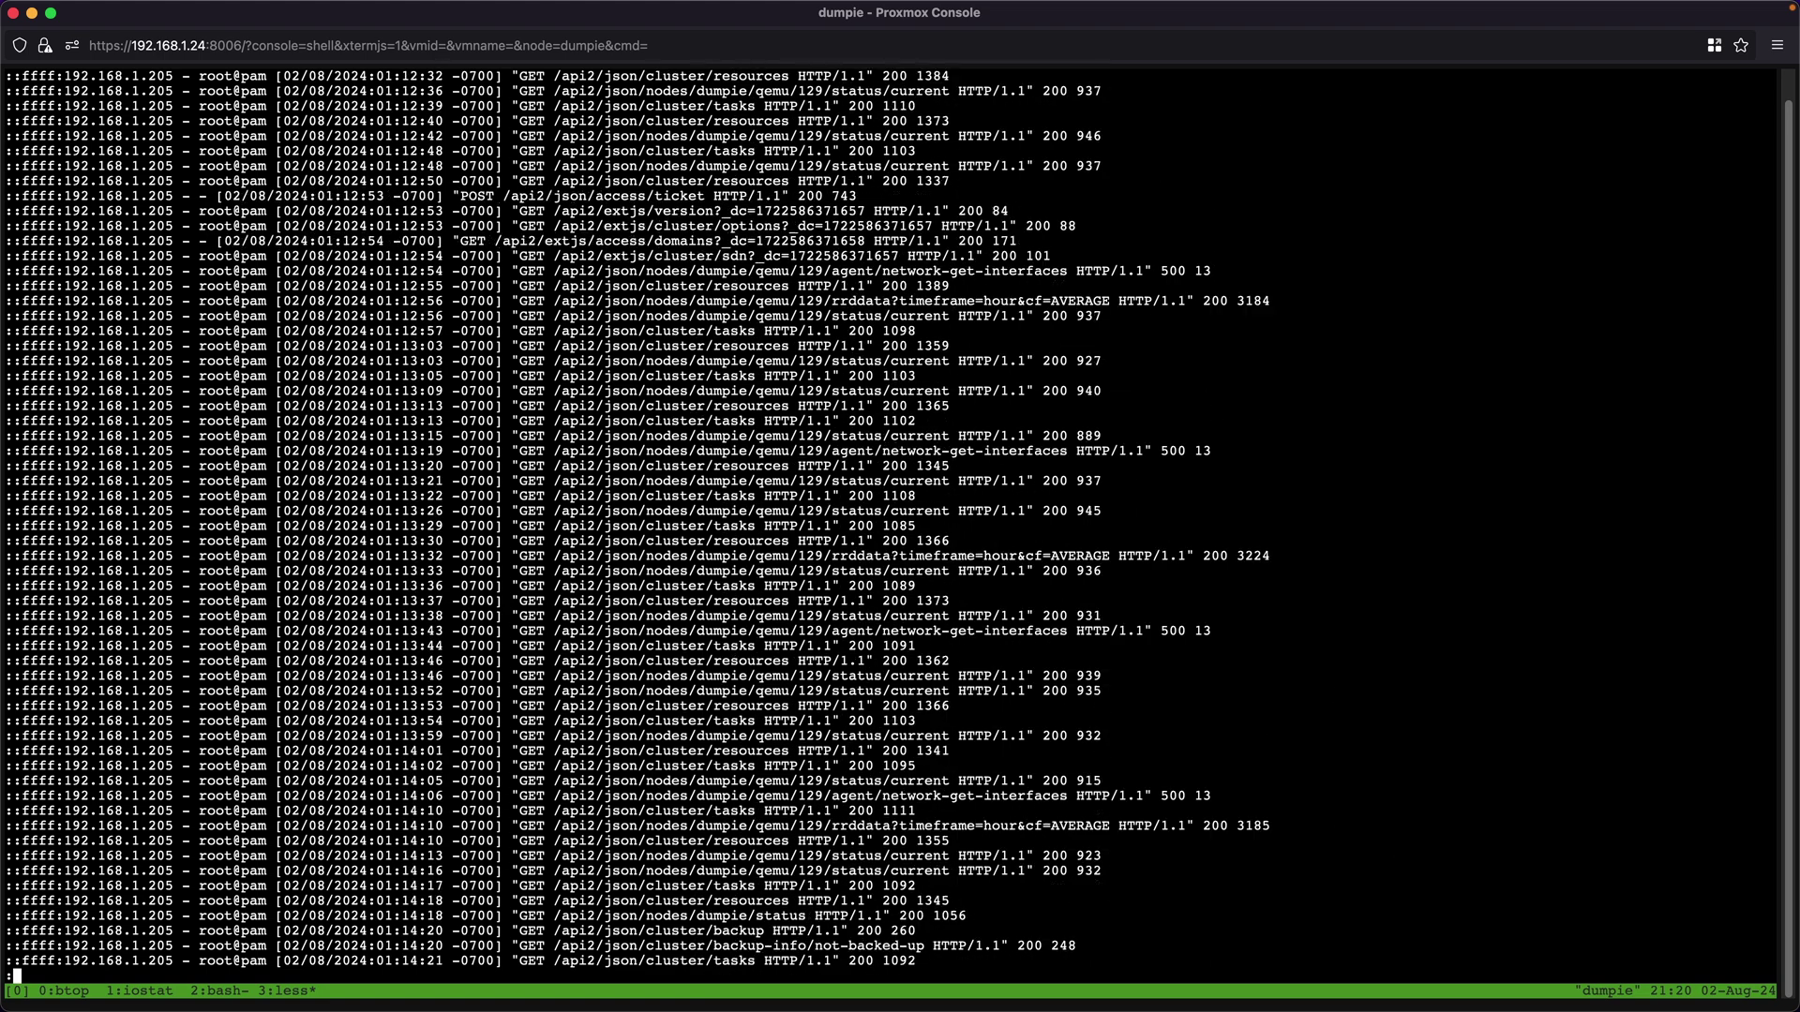
{"action": "key", "text": "Page_Down"}
{"action": "key", "text": "Page_Down"}
{"action": "key", "text": "Page_Down"}
{"action": "key", "text": "Page_Down"}
{"action": "key", "text": "Page_Down"}
{"action": "key", "text": "Page_Down"}
{"action": "key", "text": "Page_Down"}
{"action": "key", "text": "Page_Down"}
{"action": "key", "text": "Page_Down"}
{"action": "key", "text": "Page_Down"}
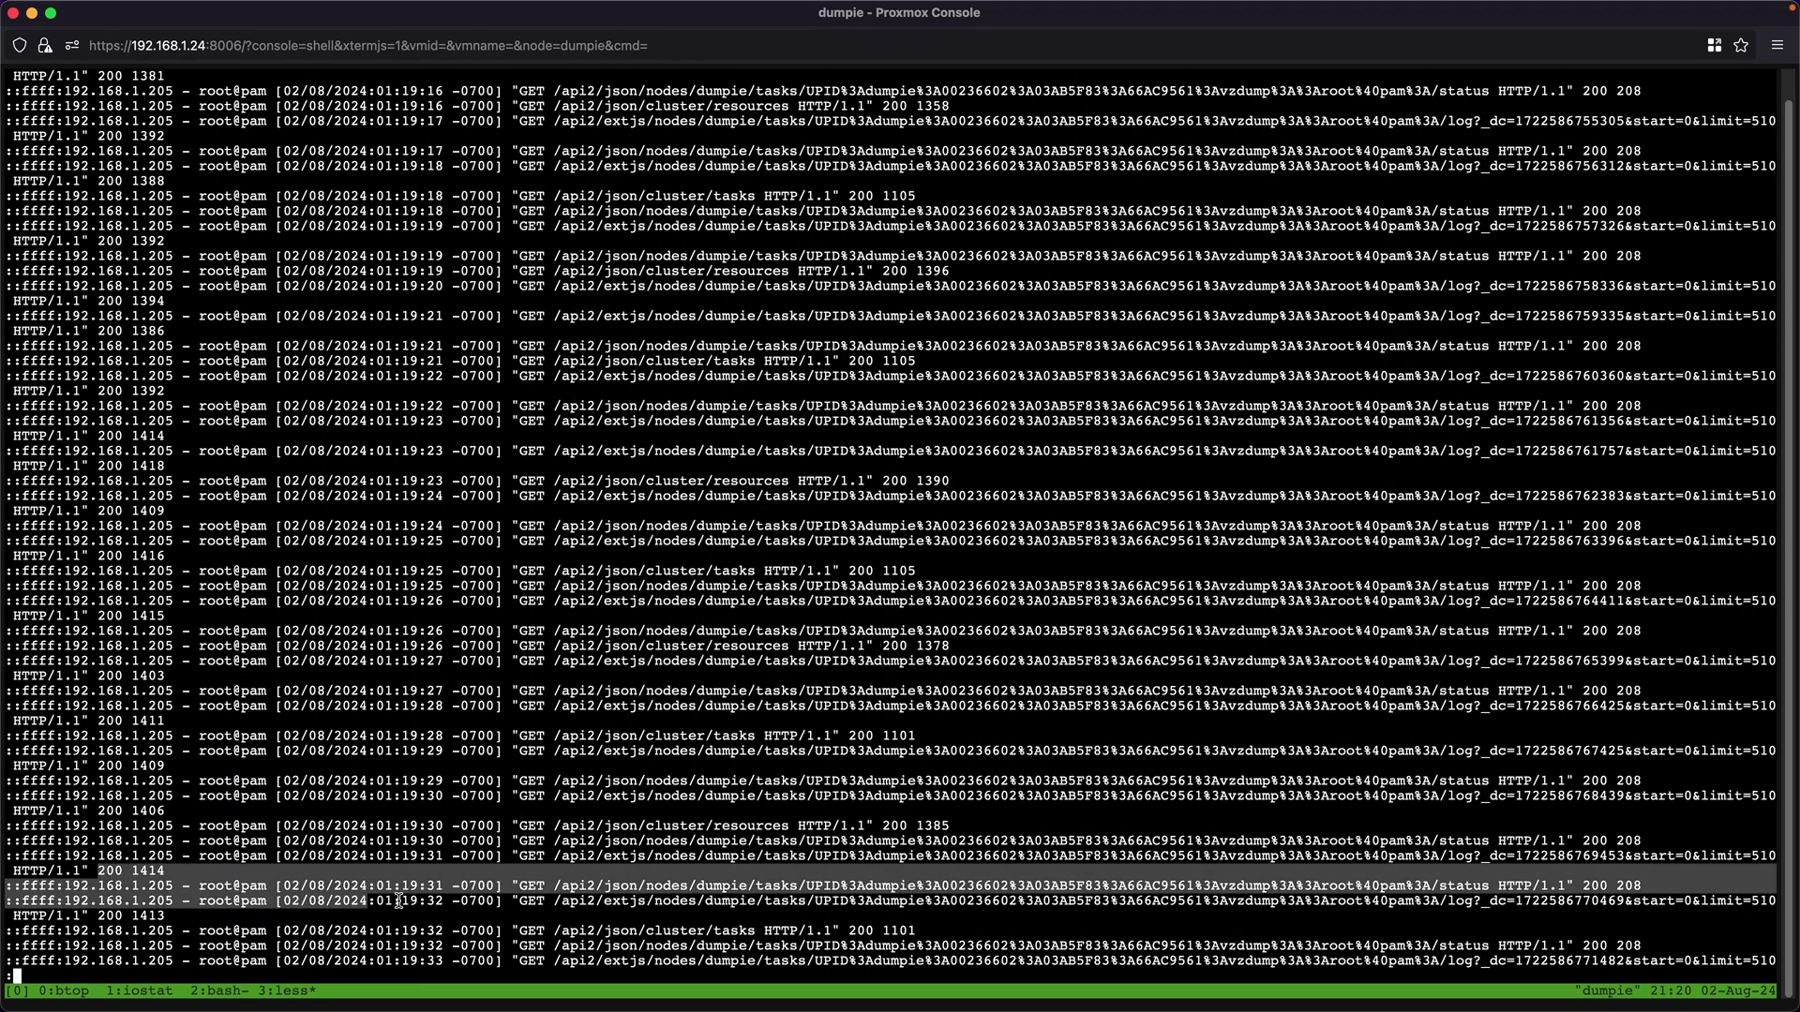
{"action": "key", "text": "Page_Down"}
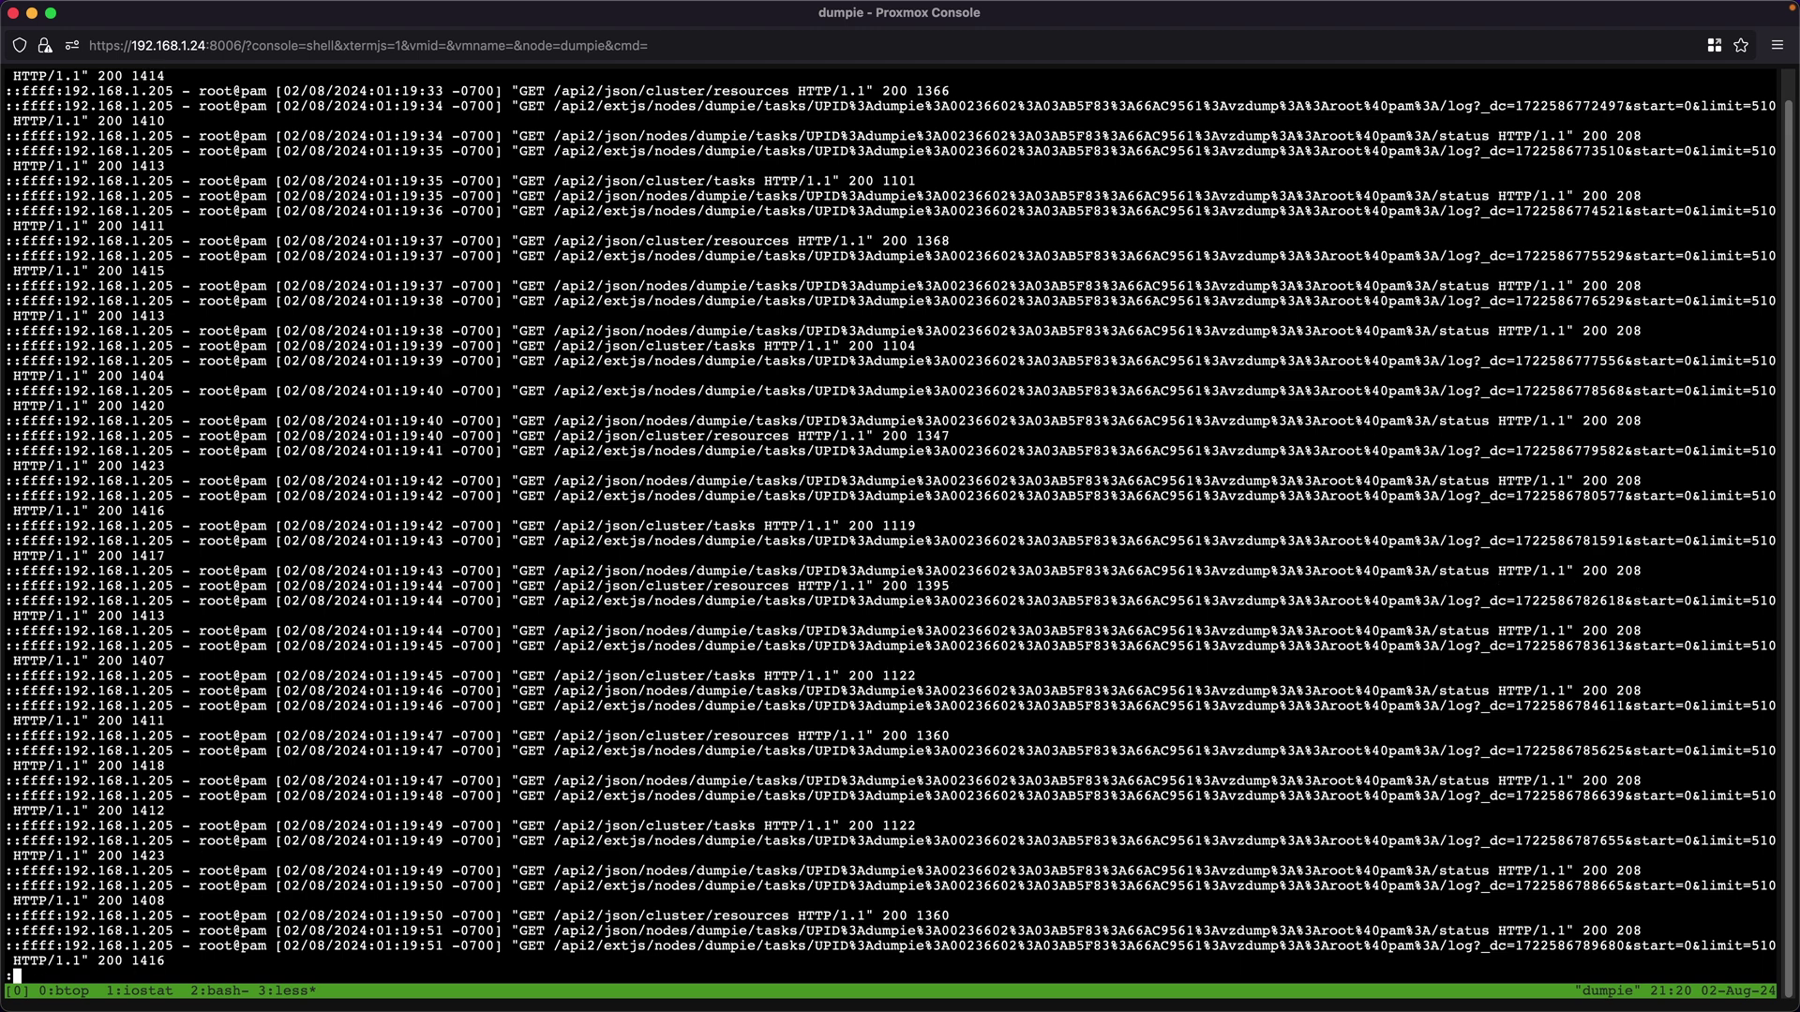
{"action": "key", "text": "shift+g"}
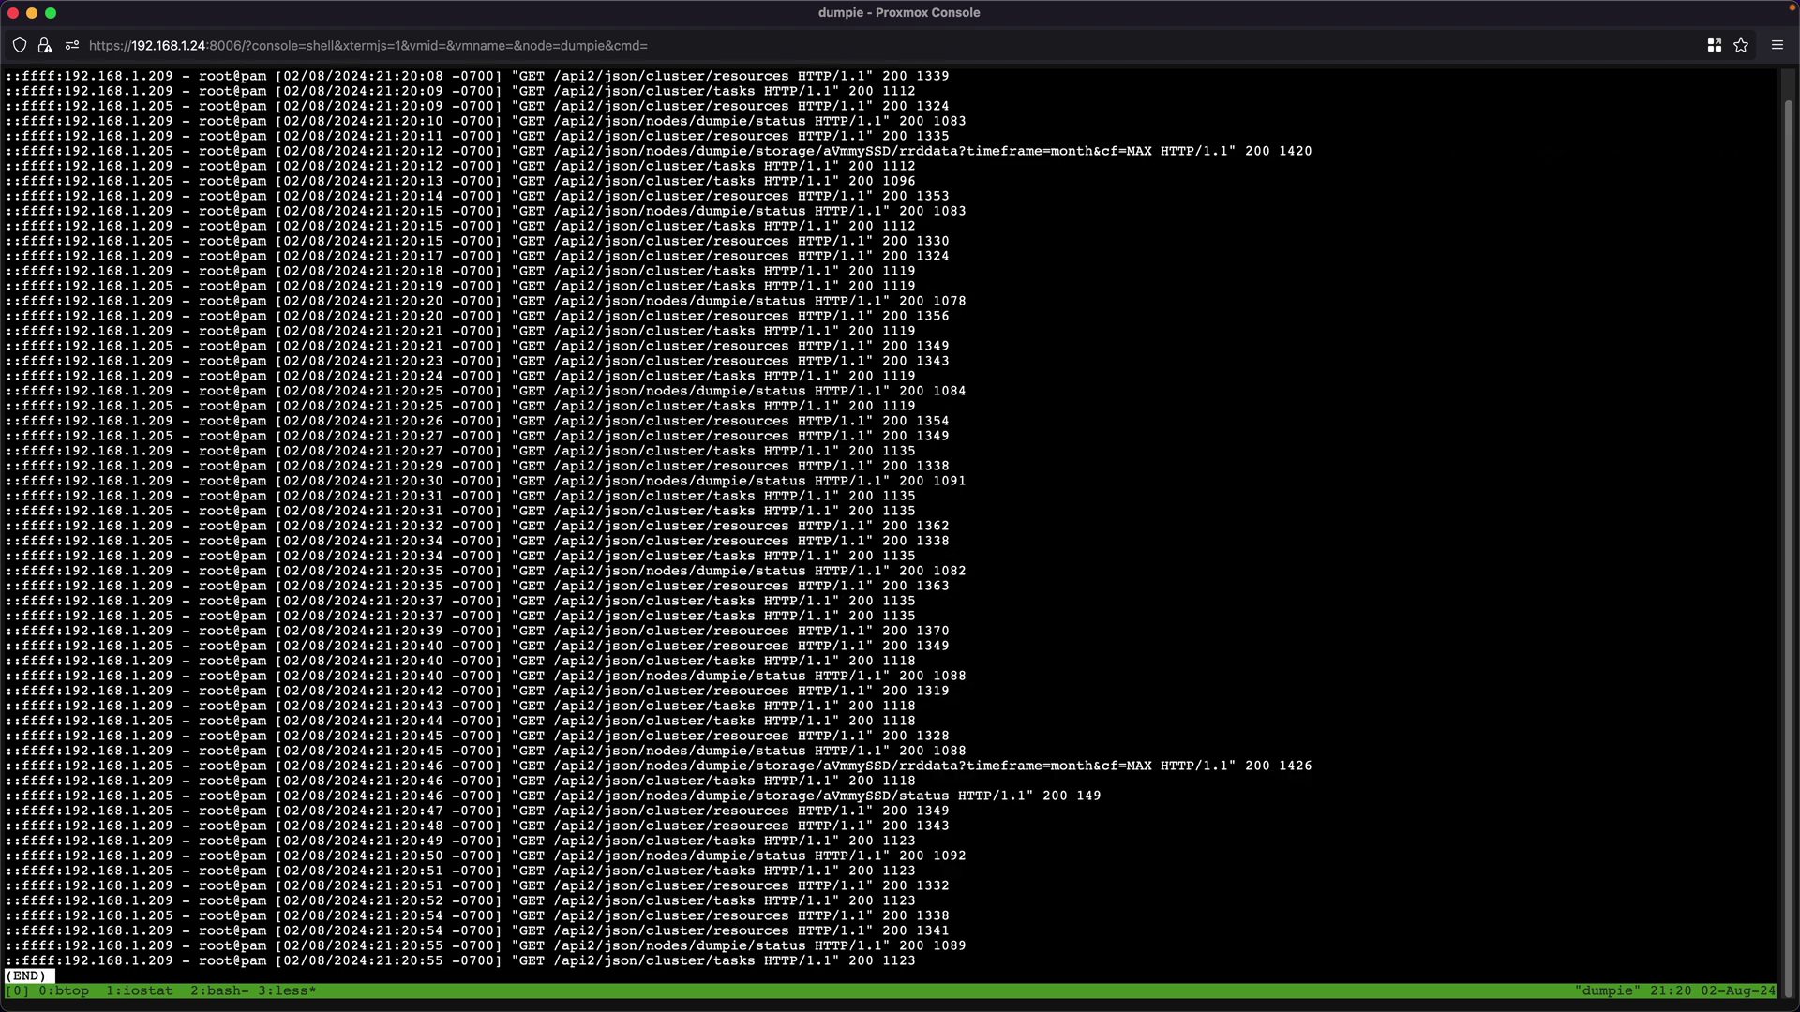
Highlight recent log requests, review the entries back to 21:15, and return to the end to highlight a dumpie status request
{"action": "left_click_drag", "start_coordinate": [261, 898], "coordinate": [64, 665]}
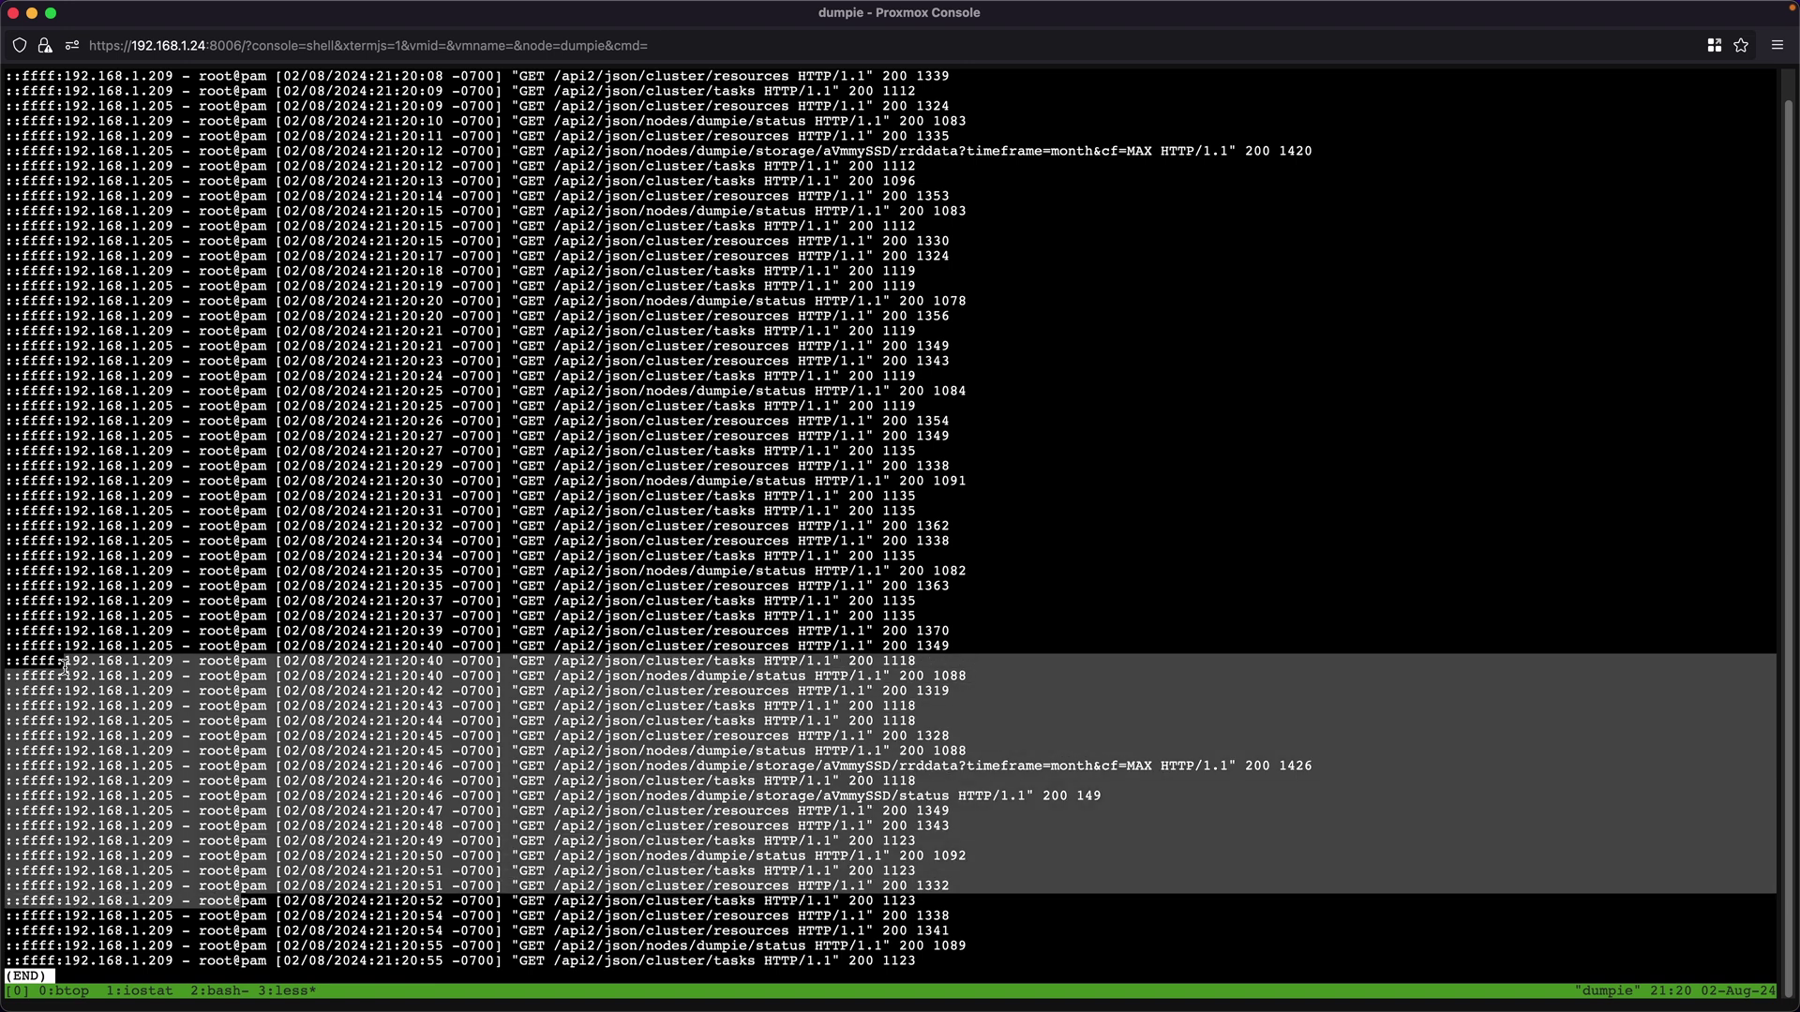
{"action": "scroll", "coordinate": [82, 668], "scroll_direction": "up", "scroll_amount": 2}
{"action": "scroll", "coordinate": [100, 666], "scroll_direction": "up", "scroll_amount": 20}
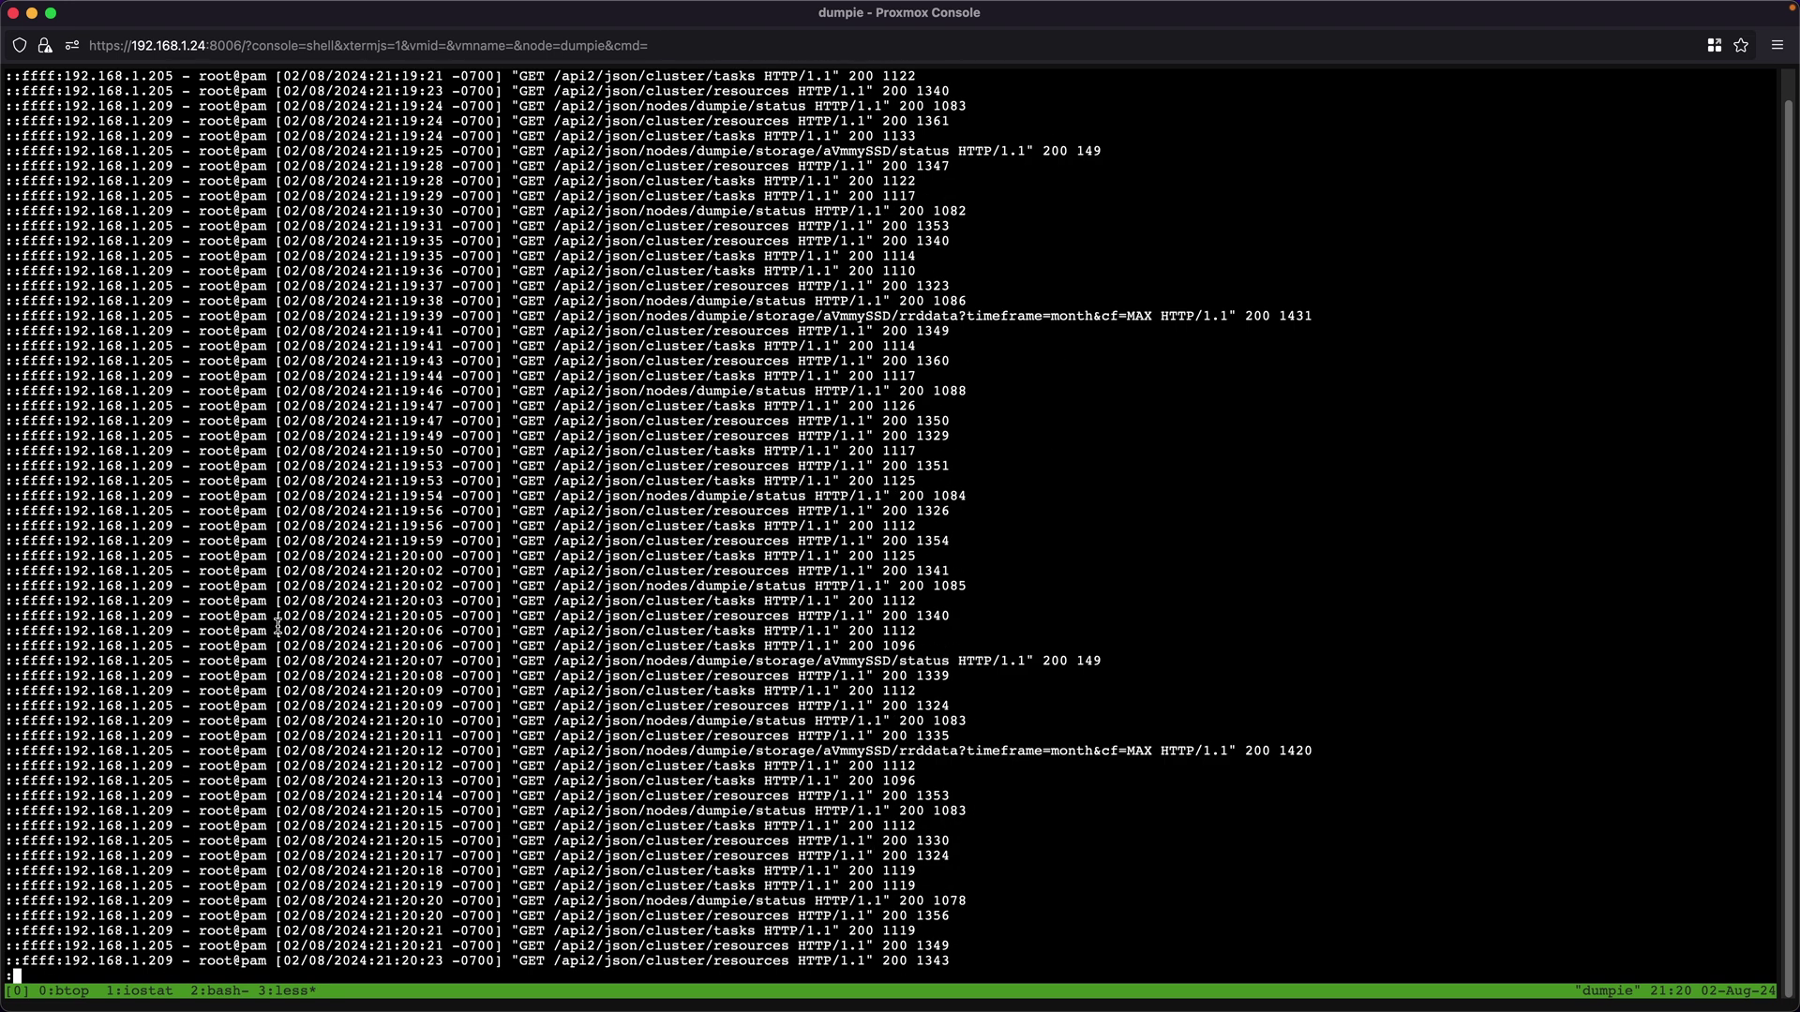
{"action": "scroll", "coordinate": [291, 628], "scroll_direction": "down", "scroll_amount": 20}
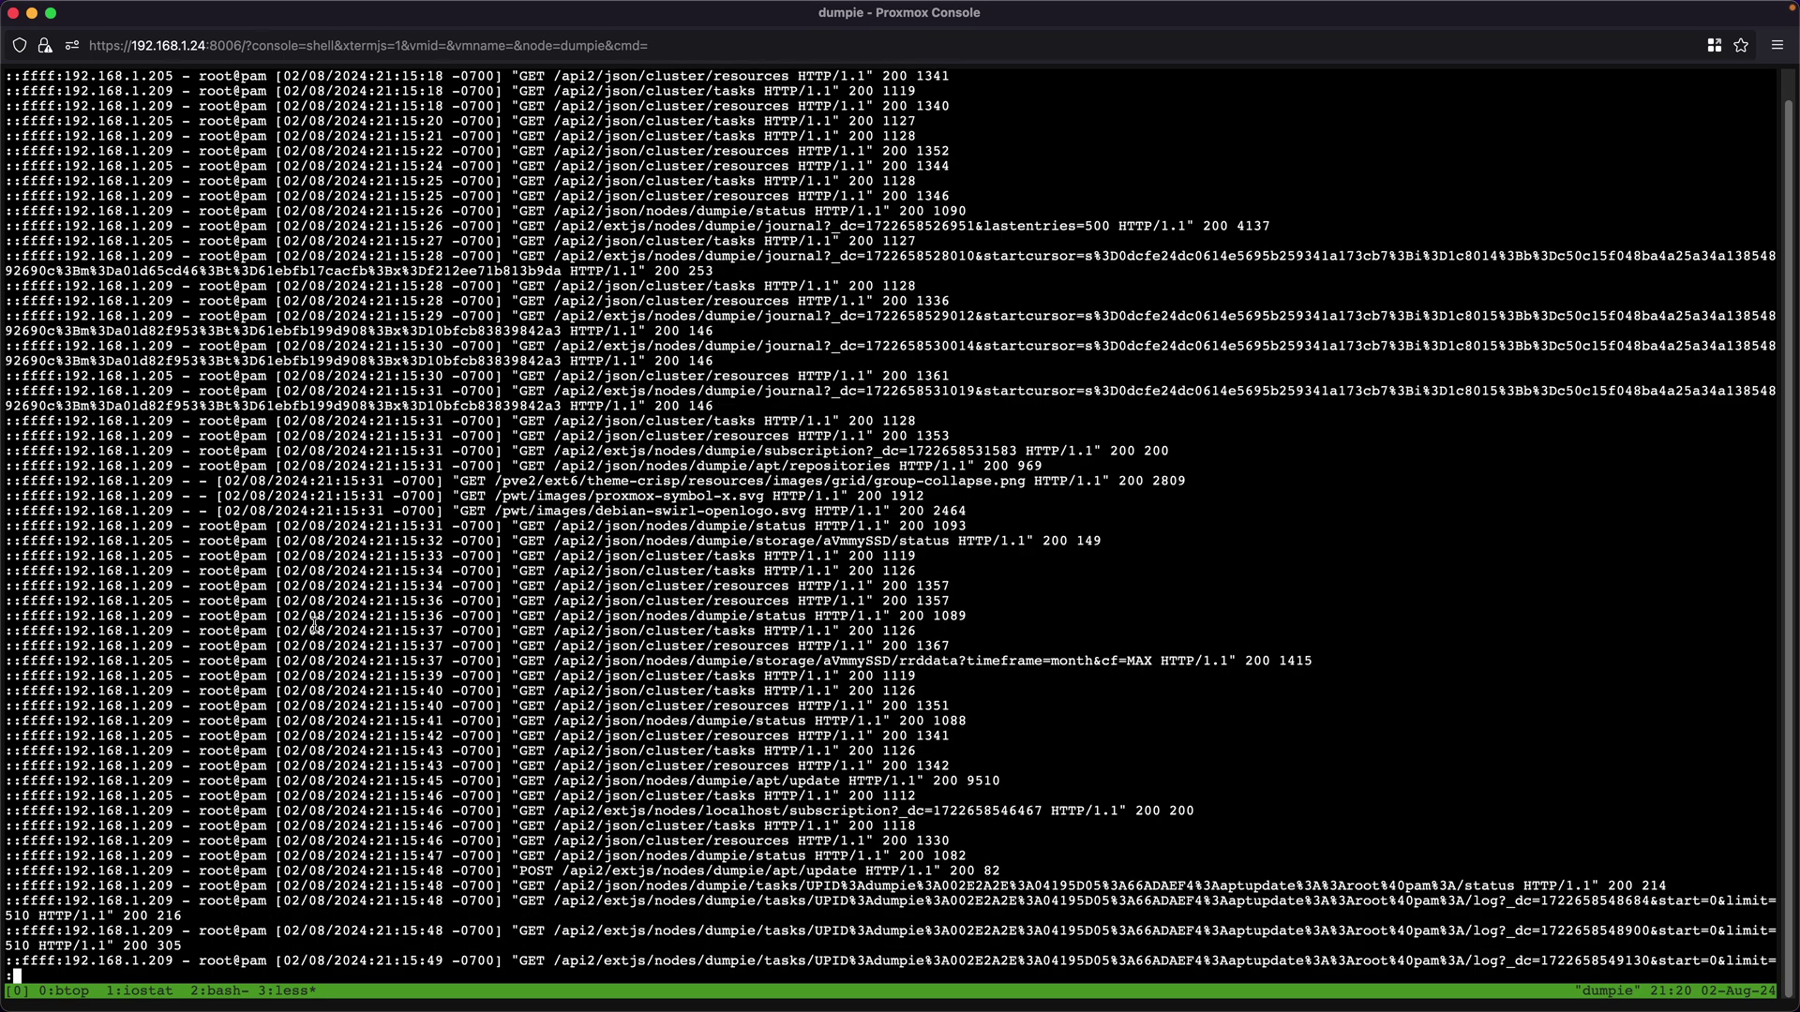
{"action": "scroll", "coordinate": [284, 656], "scroll_direction": "down", "scroll_amount": 20}
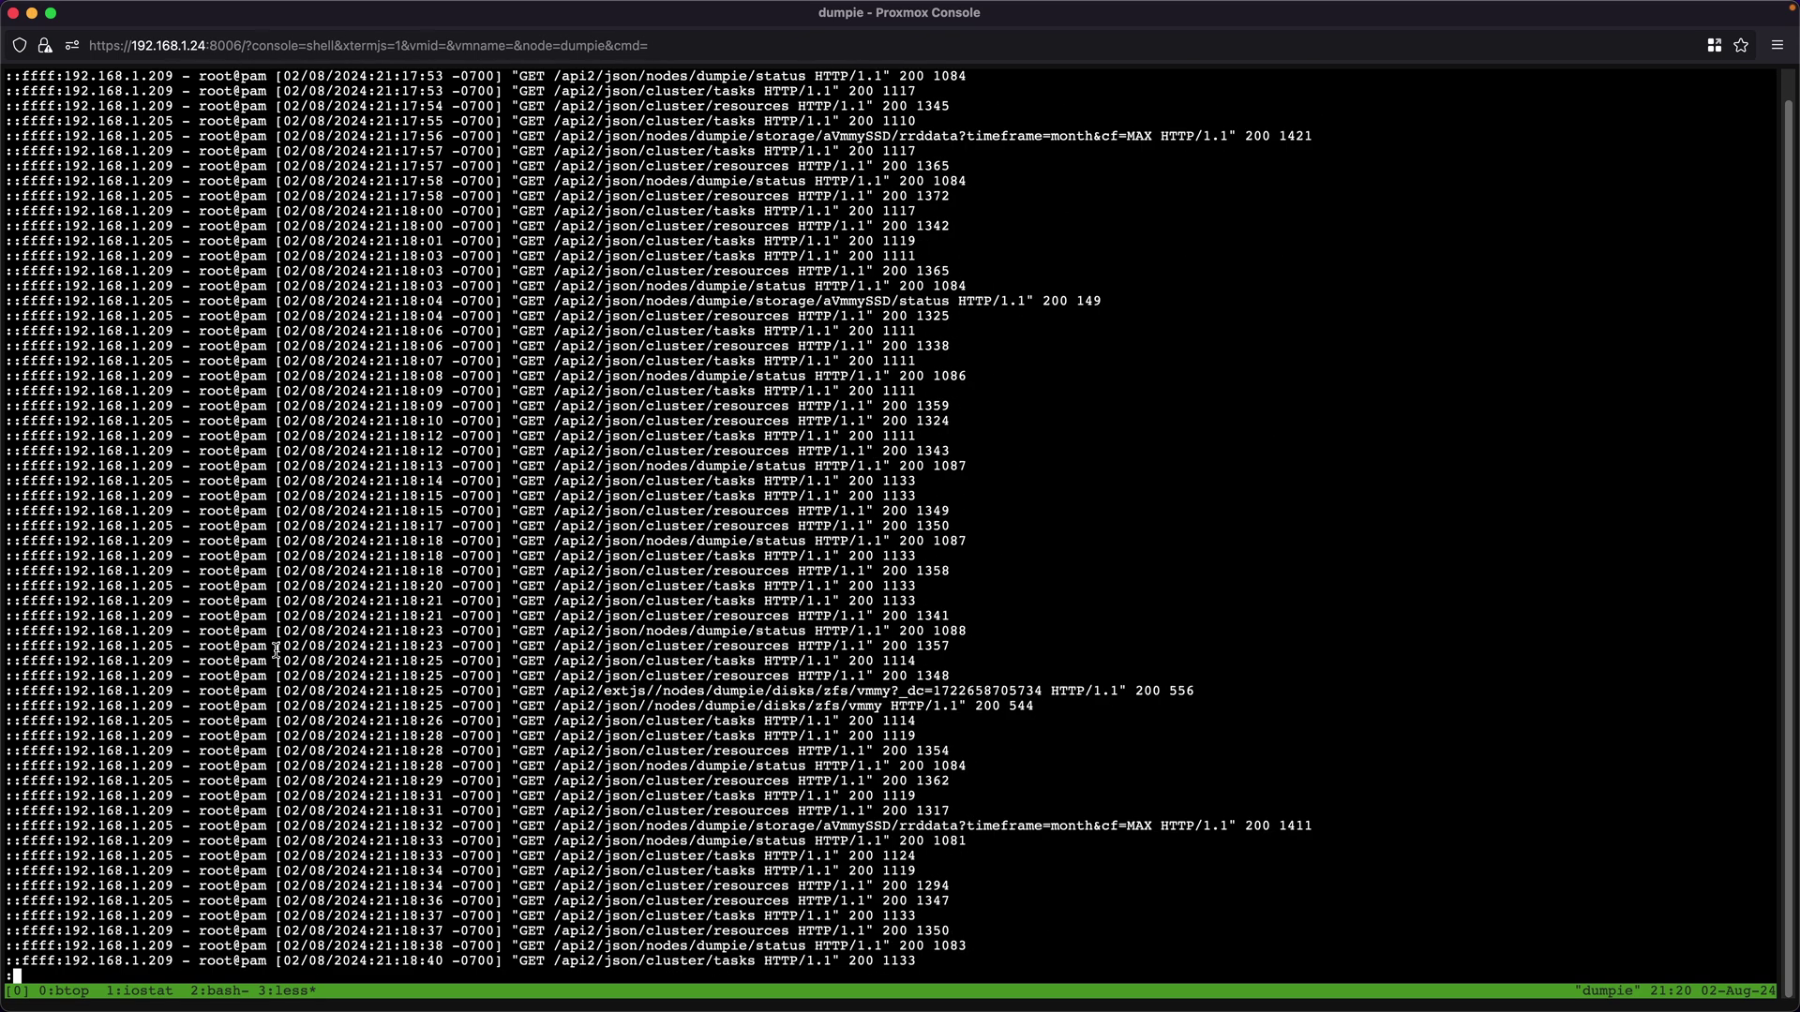
{"action": "scroll", "coordinate": [276, 651], "scroll_direction": "down", "scroll_amount": 20}
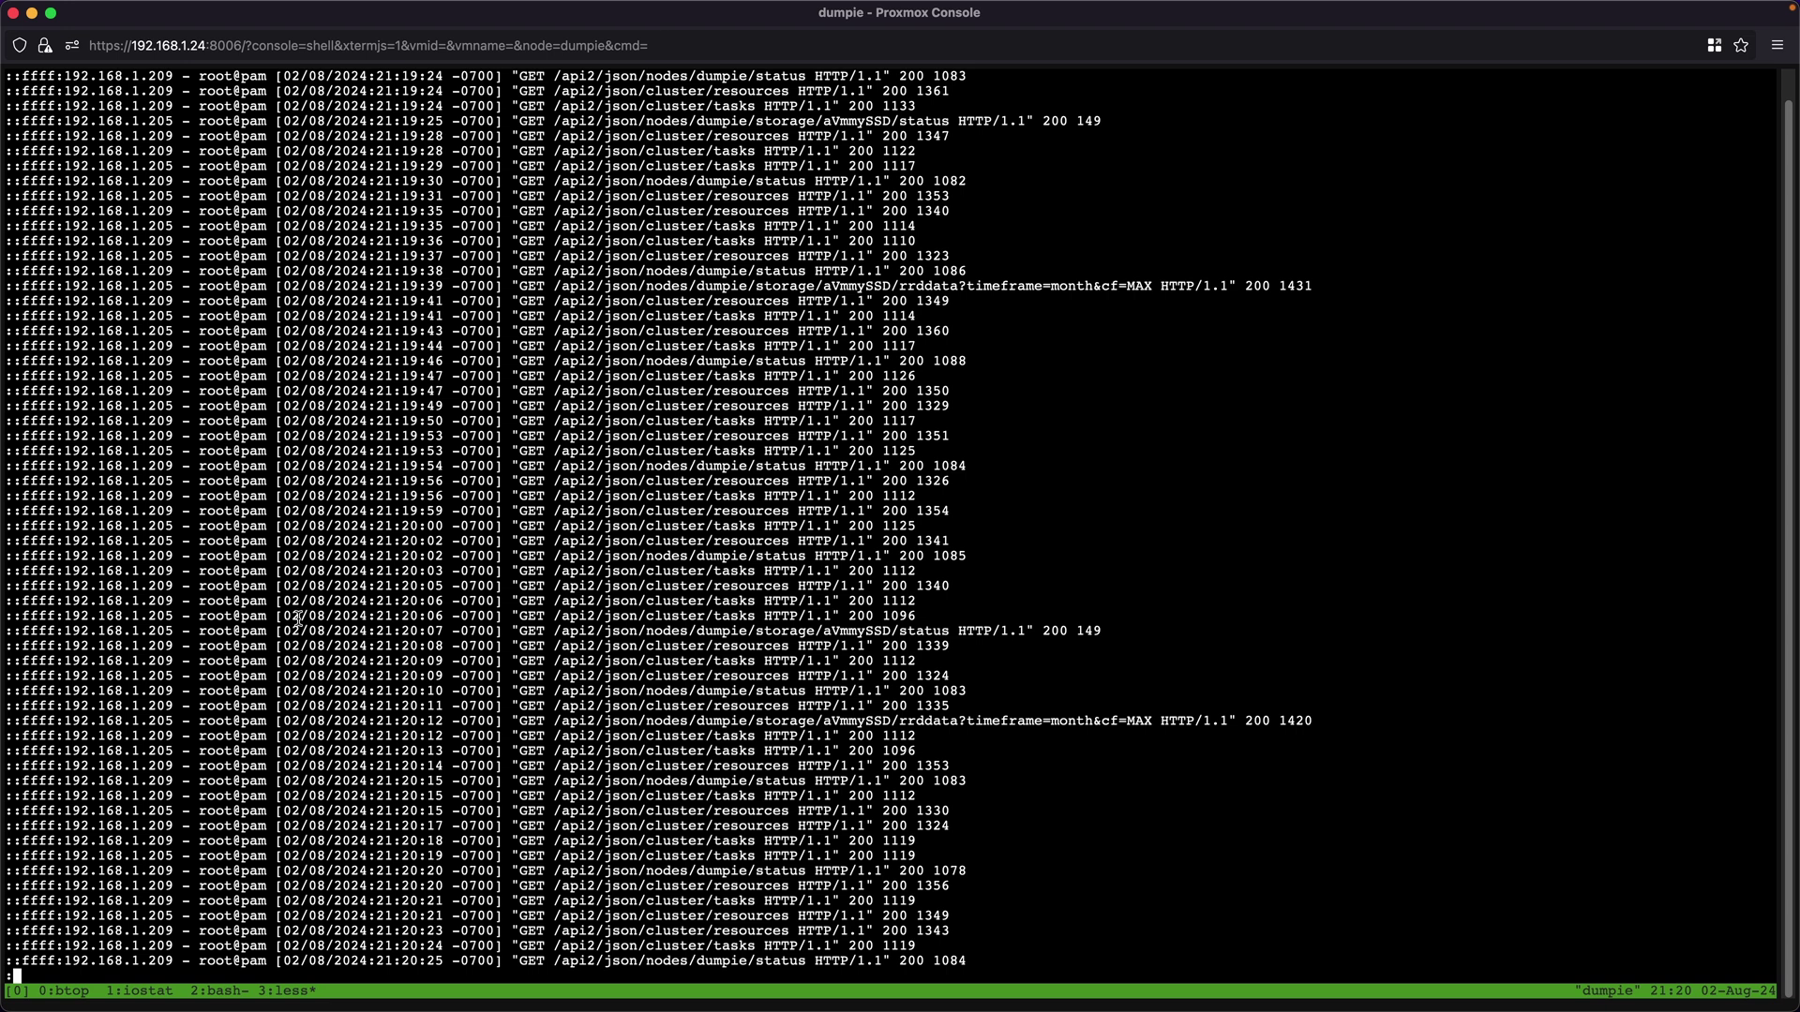
{"action": "scroll", "coordinate": [296, 614], "scroll_direction": "down", "scroll_amount": 15}
{"action": "left_click_drag", "start_coordinate": [127, 494], "coordinate": [771, 847]}
{"action": "mouse_move", "coordinate": [761, 850]}
{"action": "left_mouse_down"}
{"action": "mouse_move", "coordinate": [499, 457]}
{"action": "mouse_move", "coordinate": [475, 454]}
{"action": "mouse_move", "coordinate": [821, 687]}
{"action": "mouse_move", "coordinate": [844, 830]}
{"action": "mouse_move", "coordinate": [794, 858]}
{"action": "left_mouse_up"}
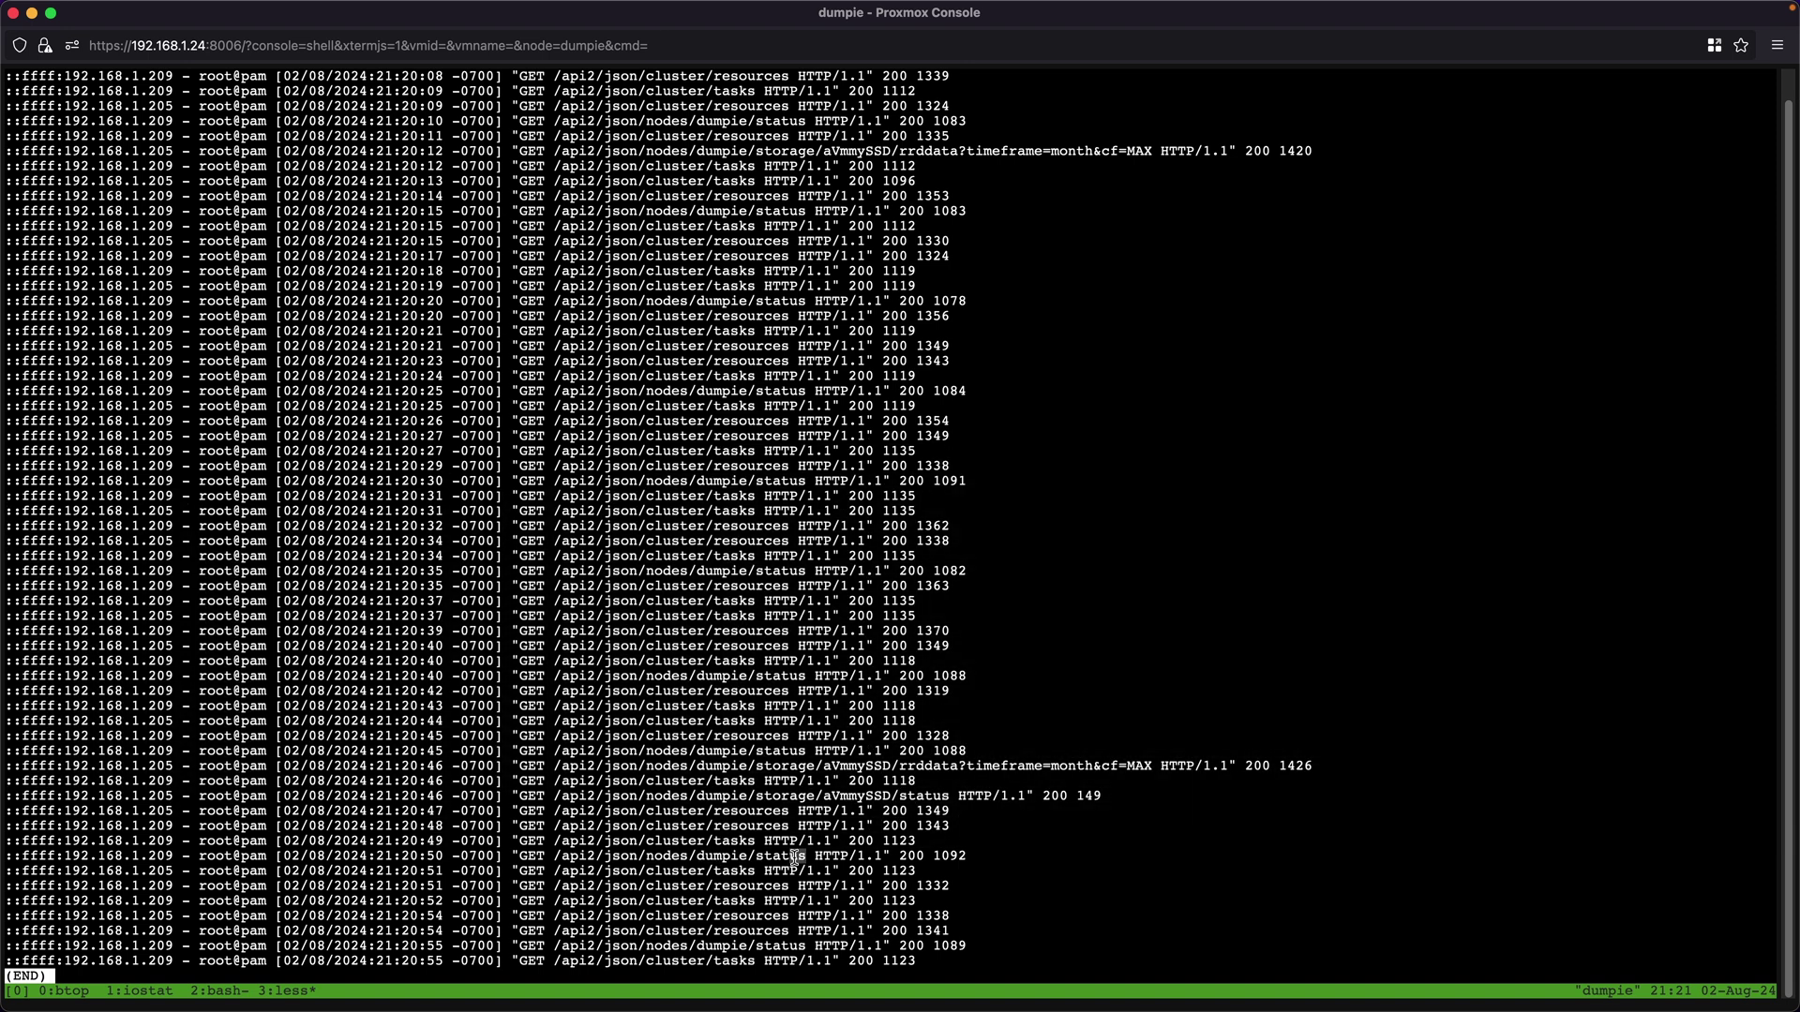